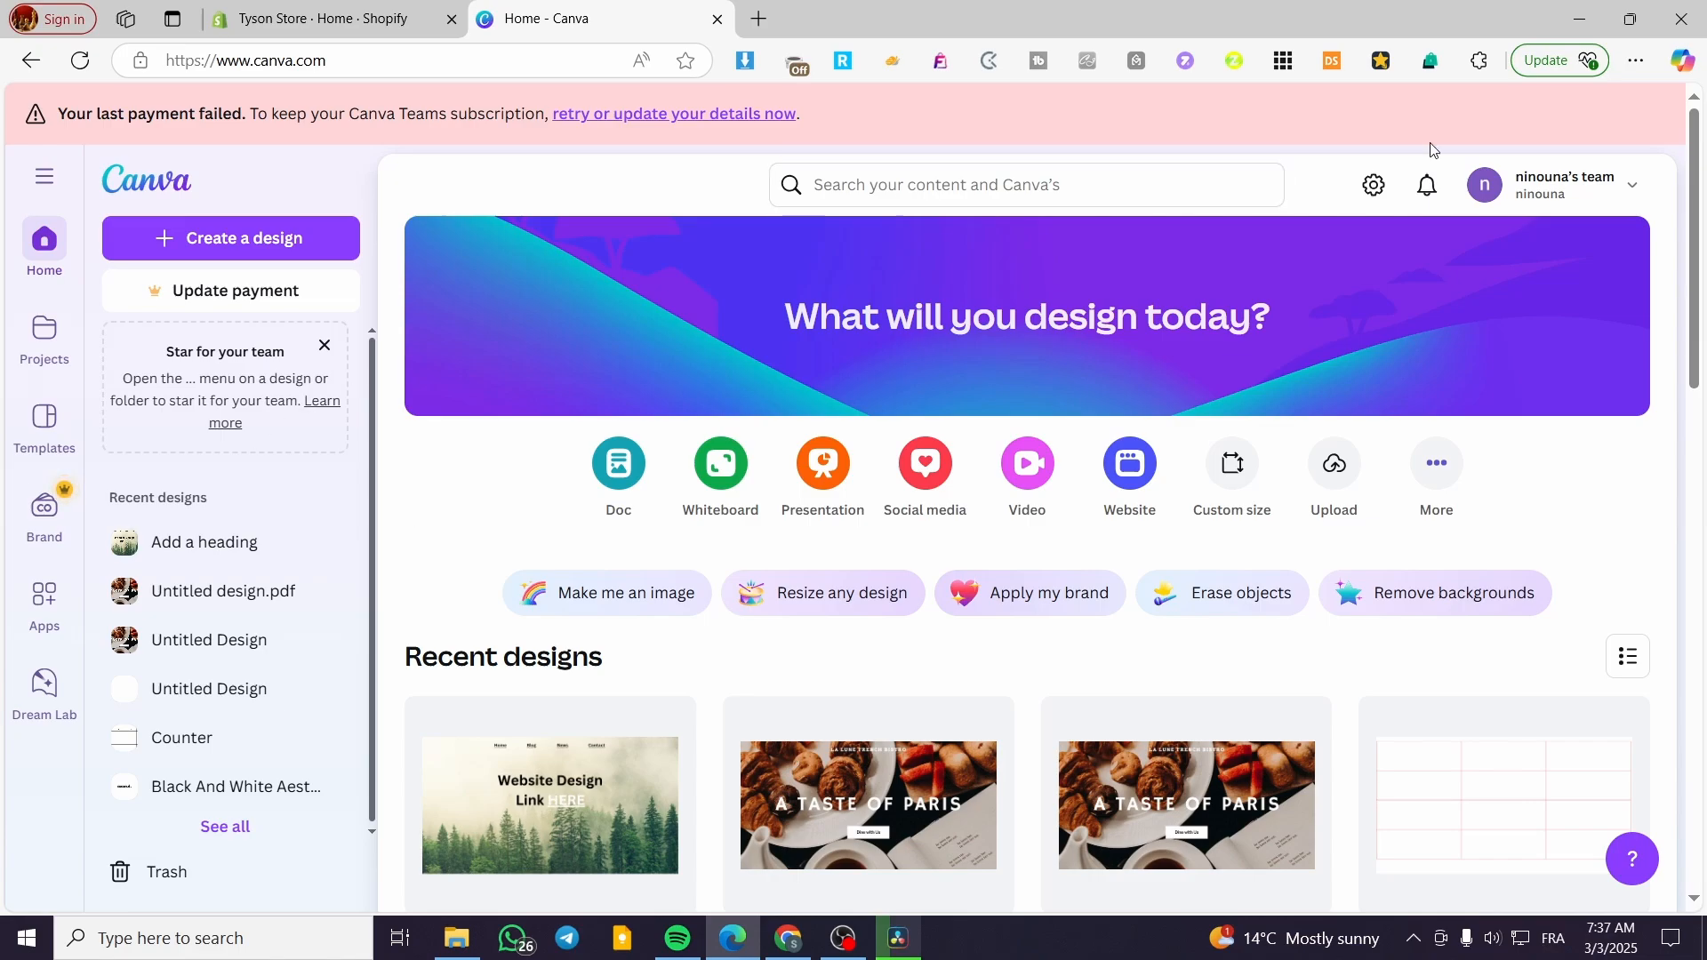
{"action": "key", "text": "ctrl+Tab"}
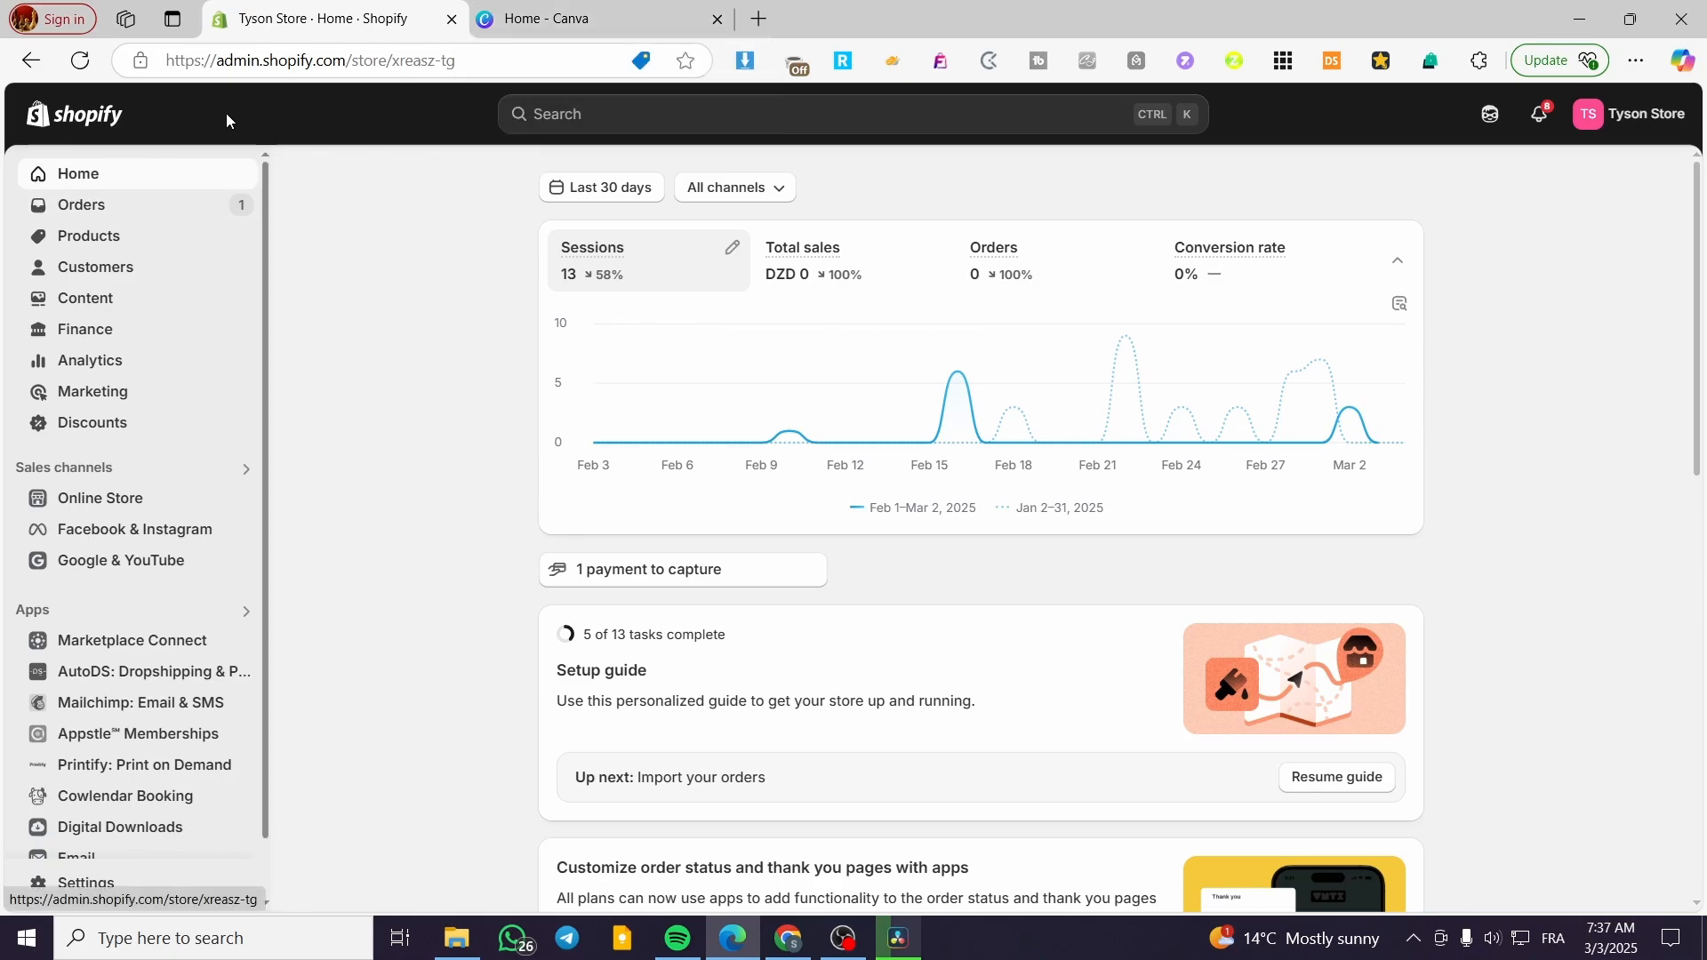
{"action": "left_click", "coordinate": [566, 12]}
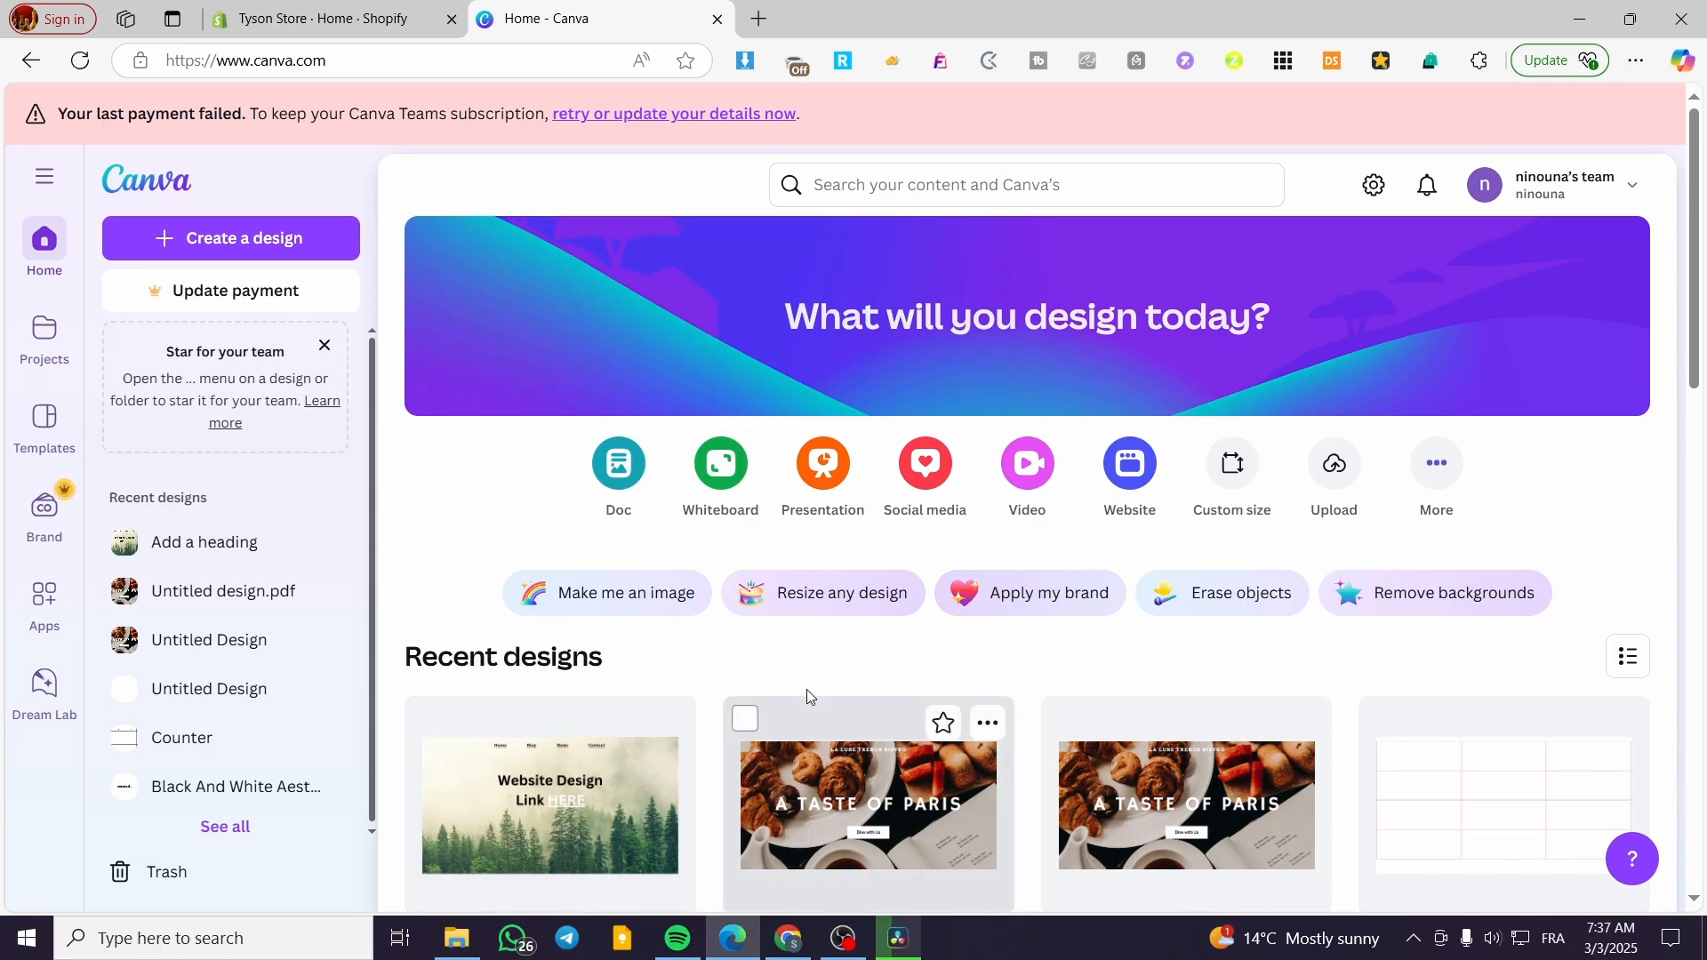
{"action": "scroll", "coordinate": [547, 637], "scroll_direction": "down", "scroll_amount": 3}
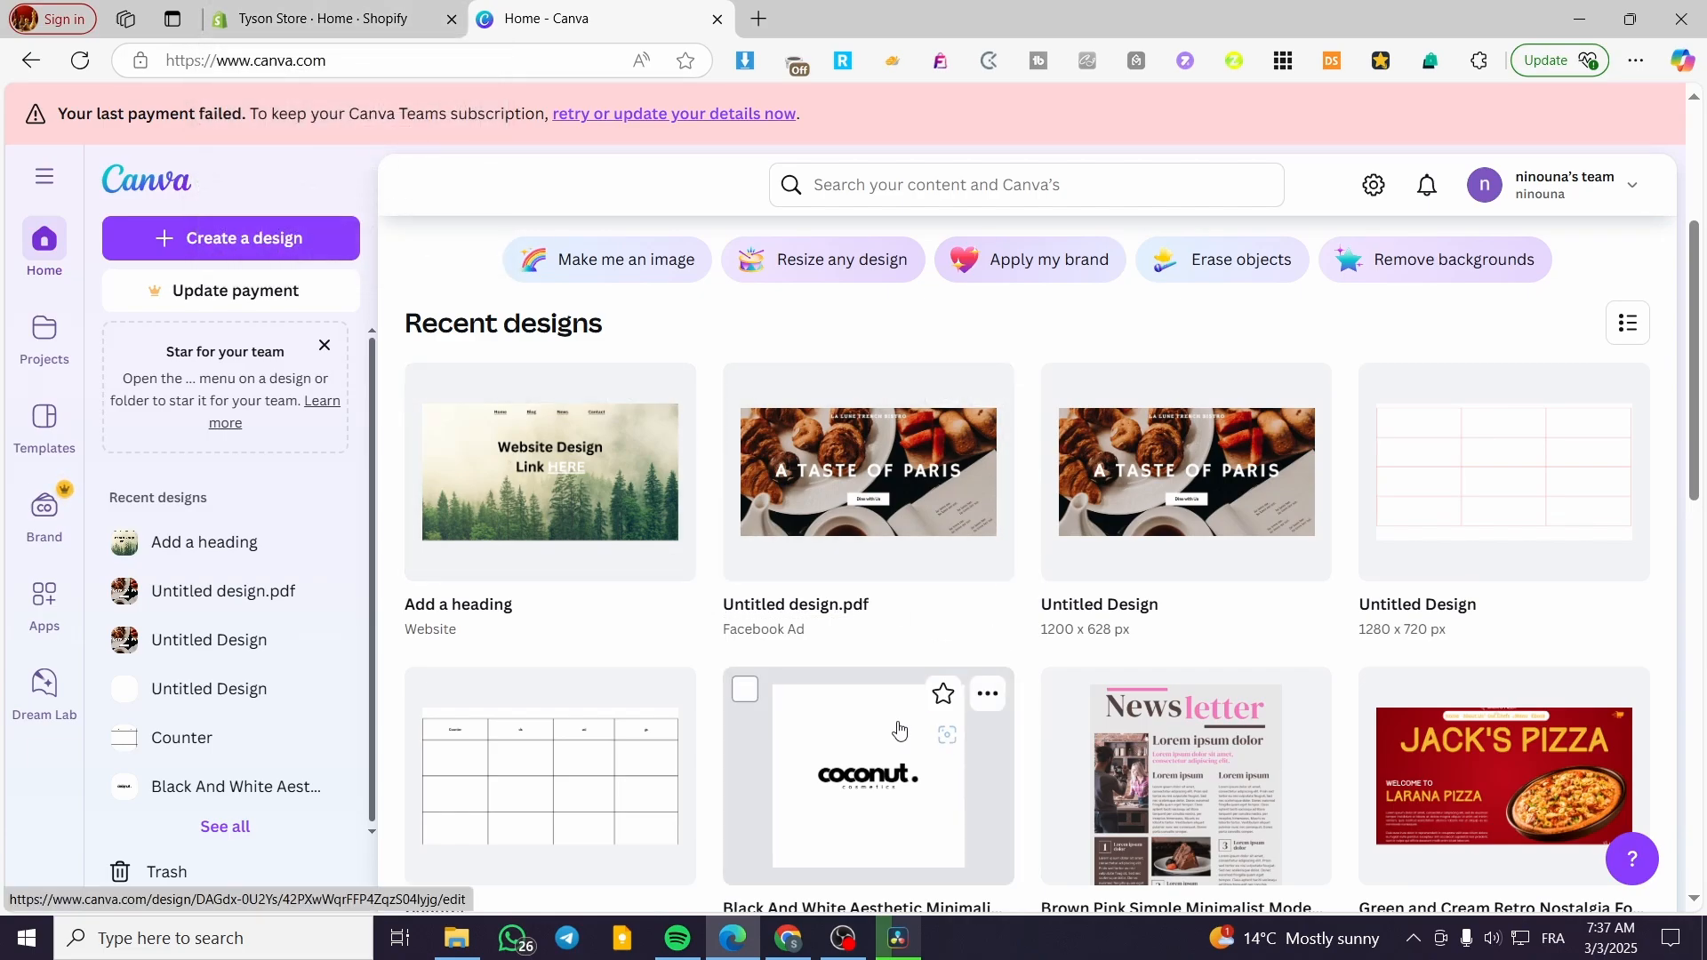
{"action": "scroll", "coordinate": [716, 697], "scroll_direction": "up", "scroll_amount": 3}
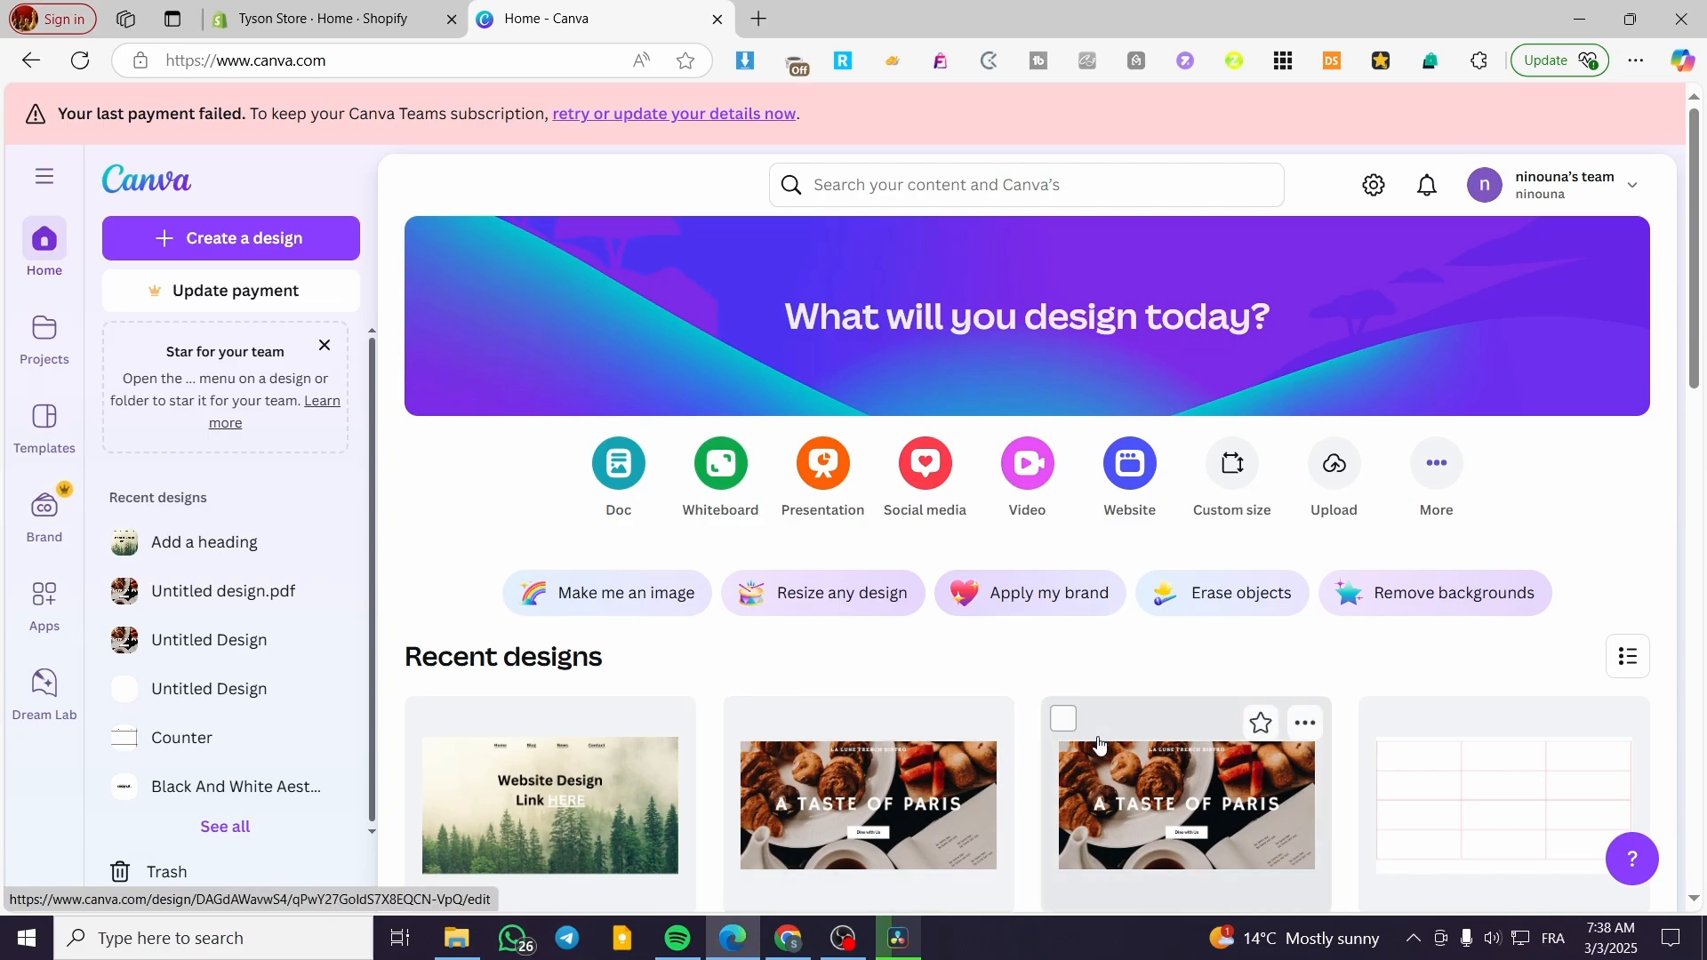
- Switch to the Shopify admin and open the list of pages for the online store
{"action": "left_click", "coordinate": [350, 22]}
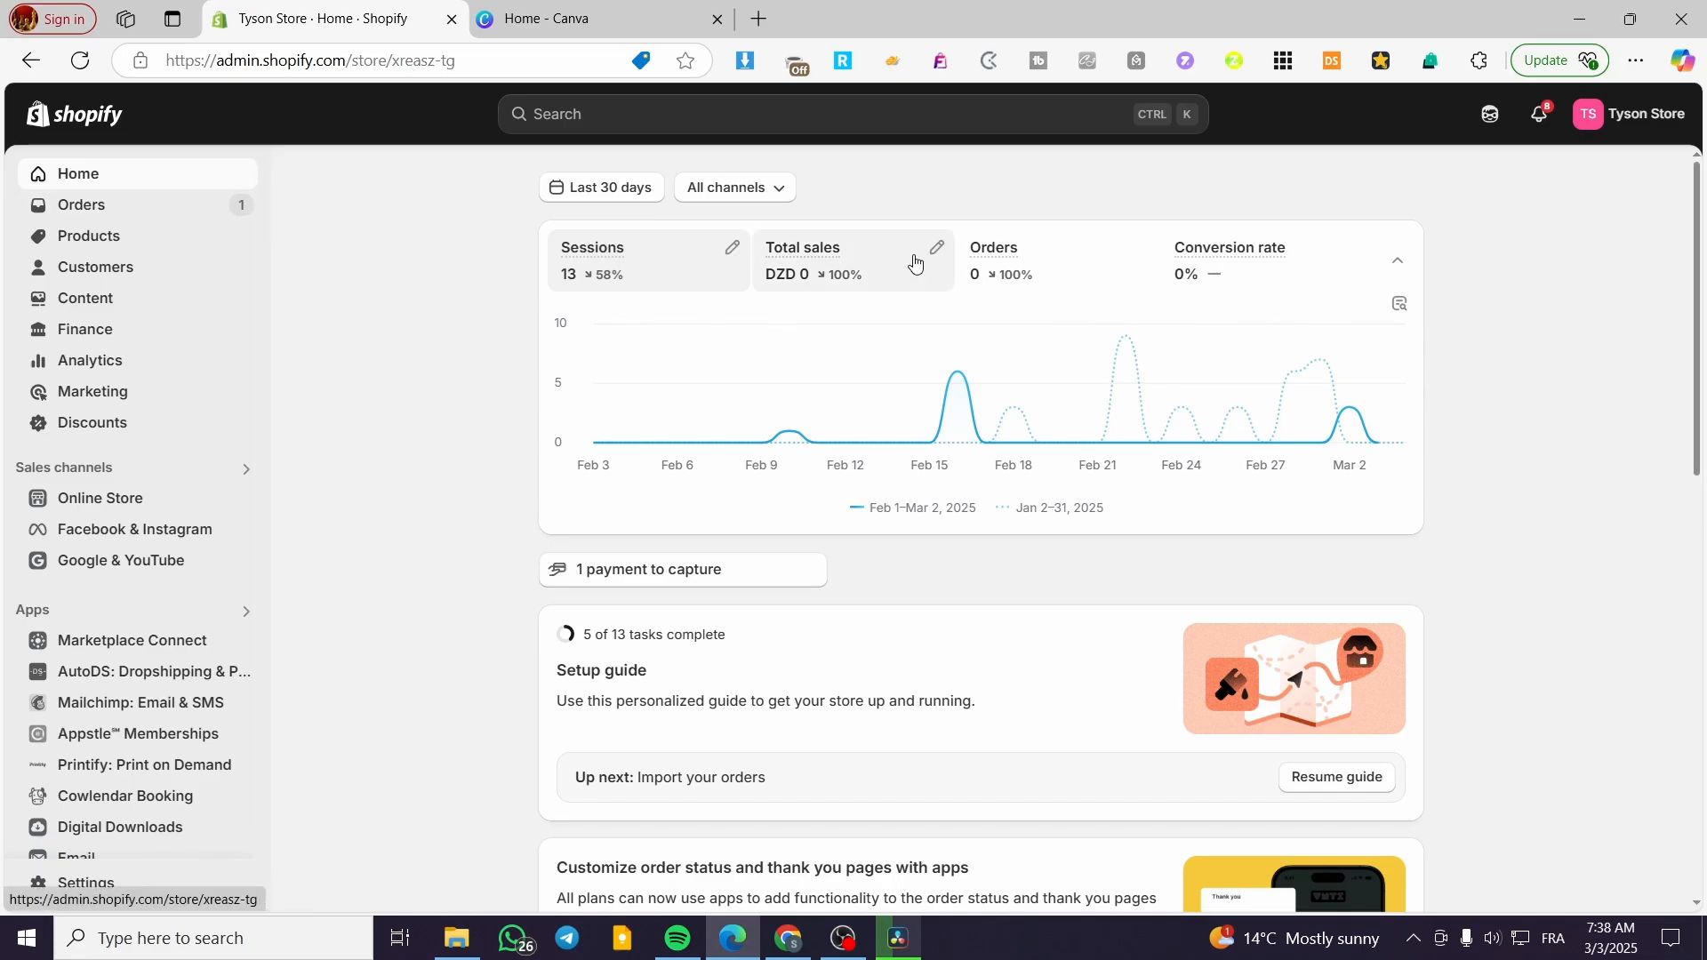
{"action": "left_click", "coordinate": [122, 503]}
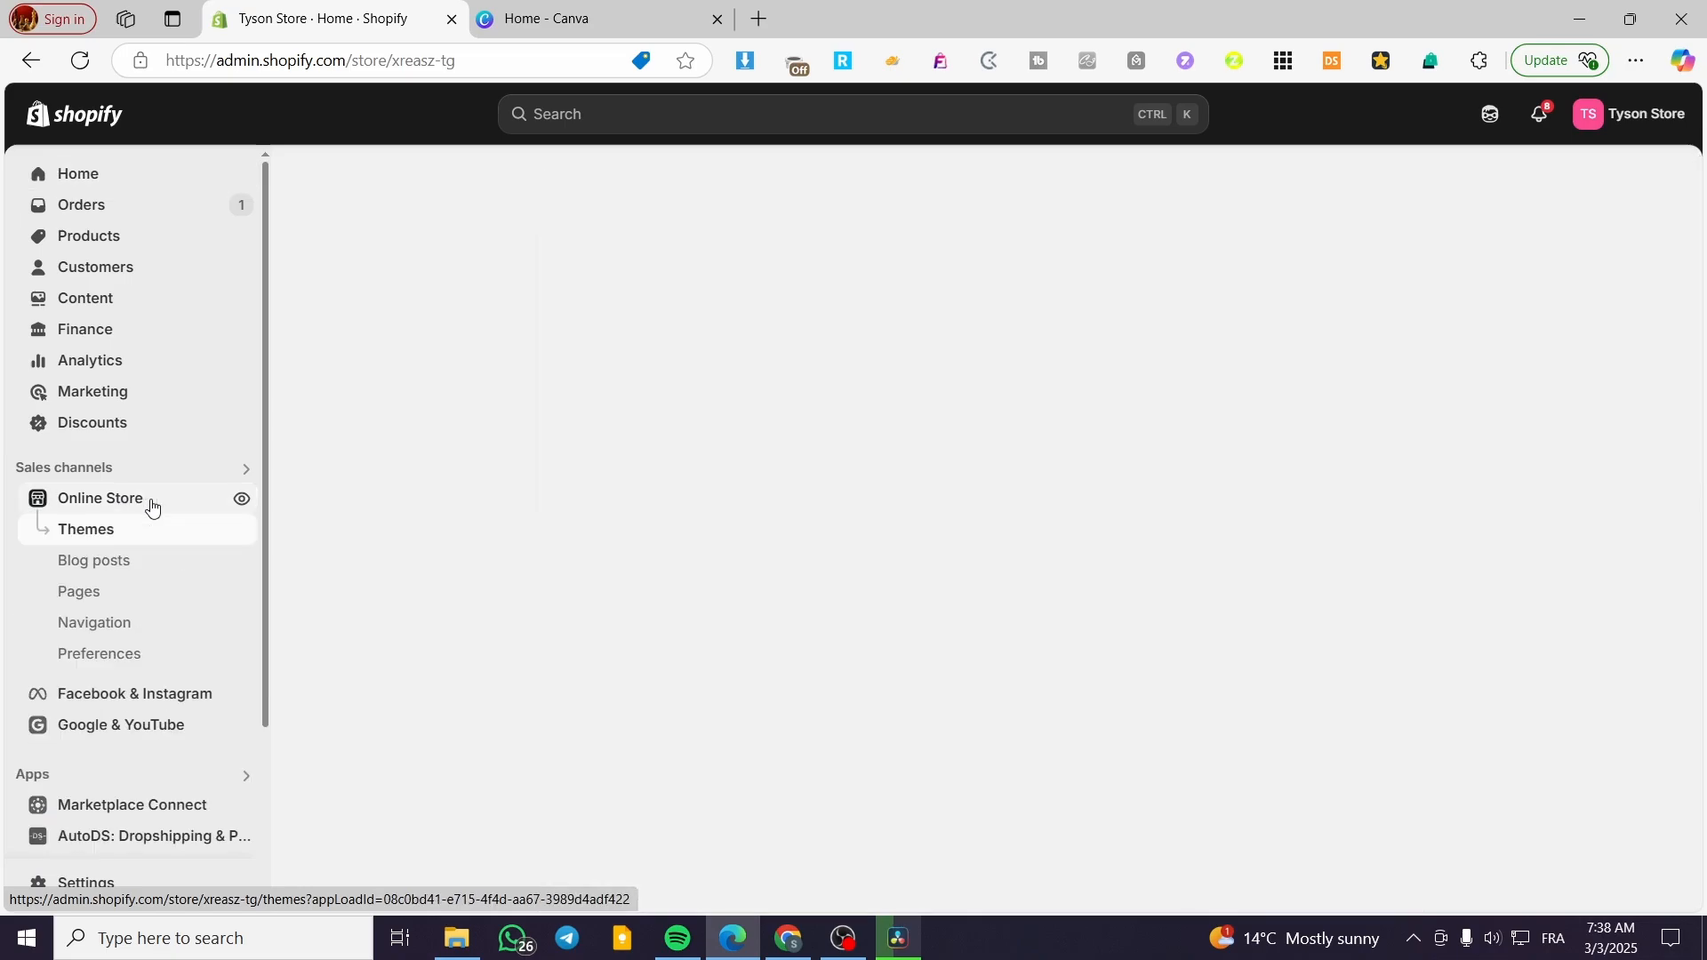
{"action": "scroll", "coordinate": [114, 551], "scroll_direction": "down", "scroll_amount": 1}
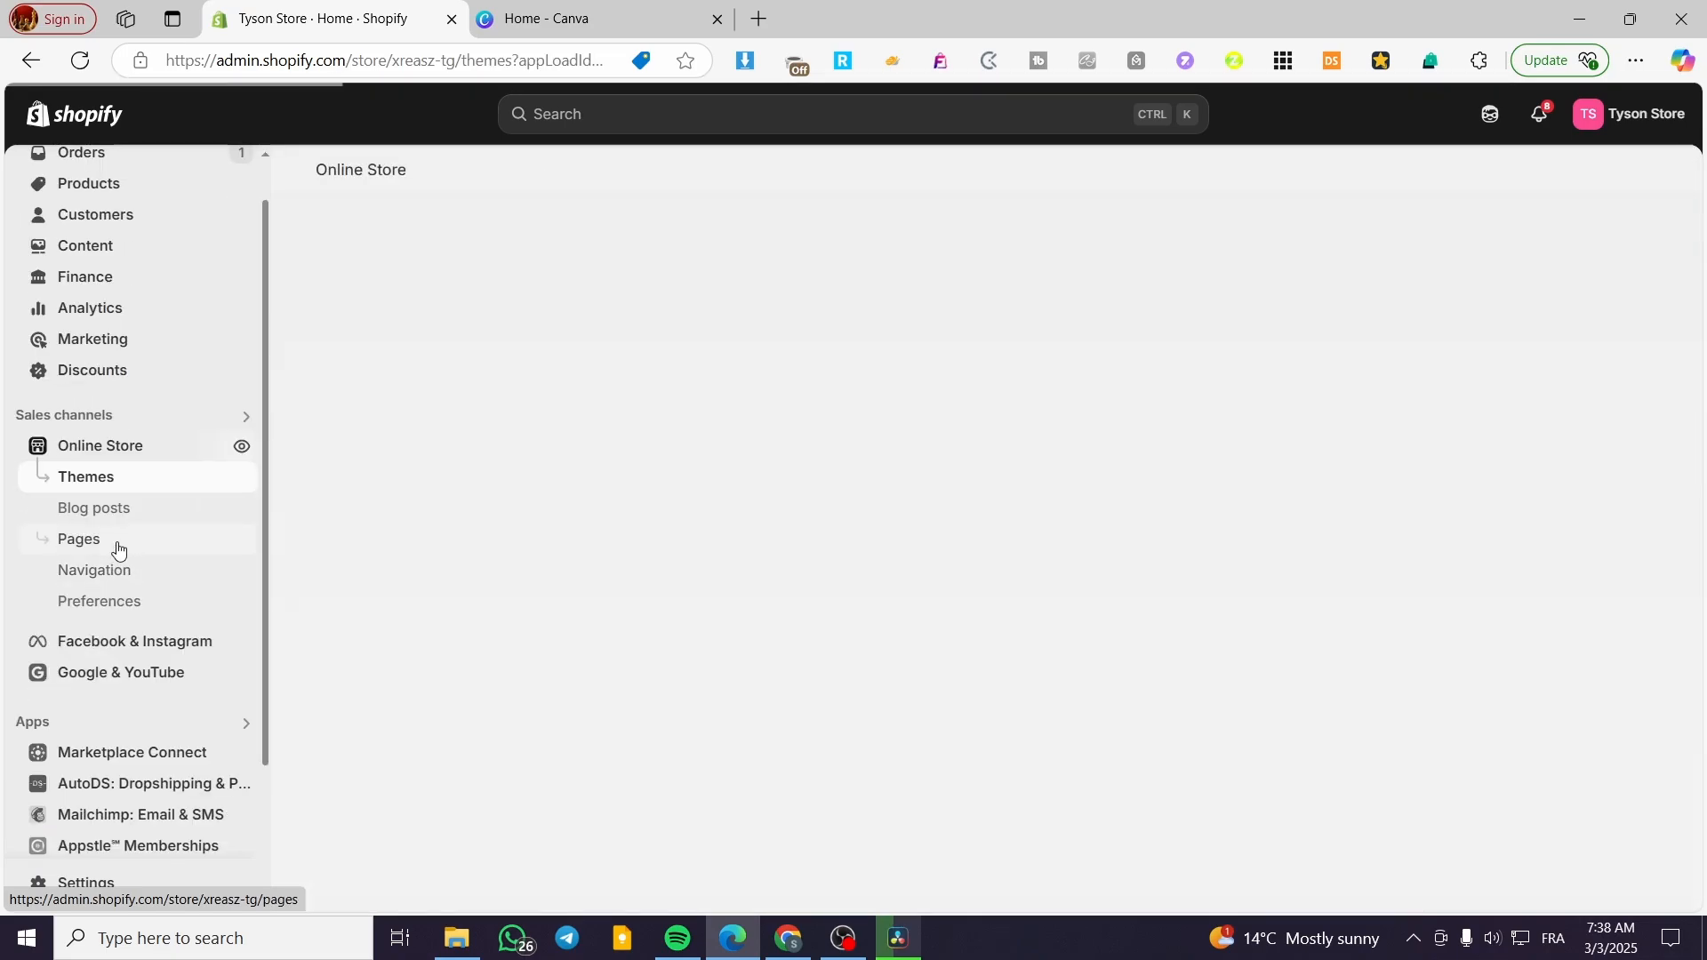
{"action": "left_click", "coordinate": [119, 550]}
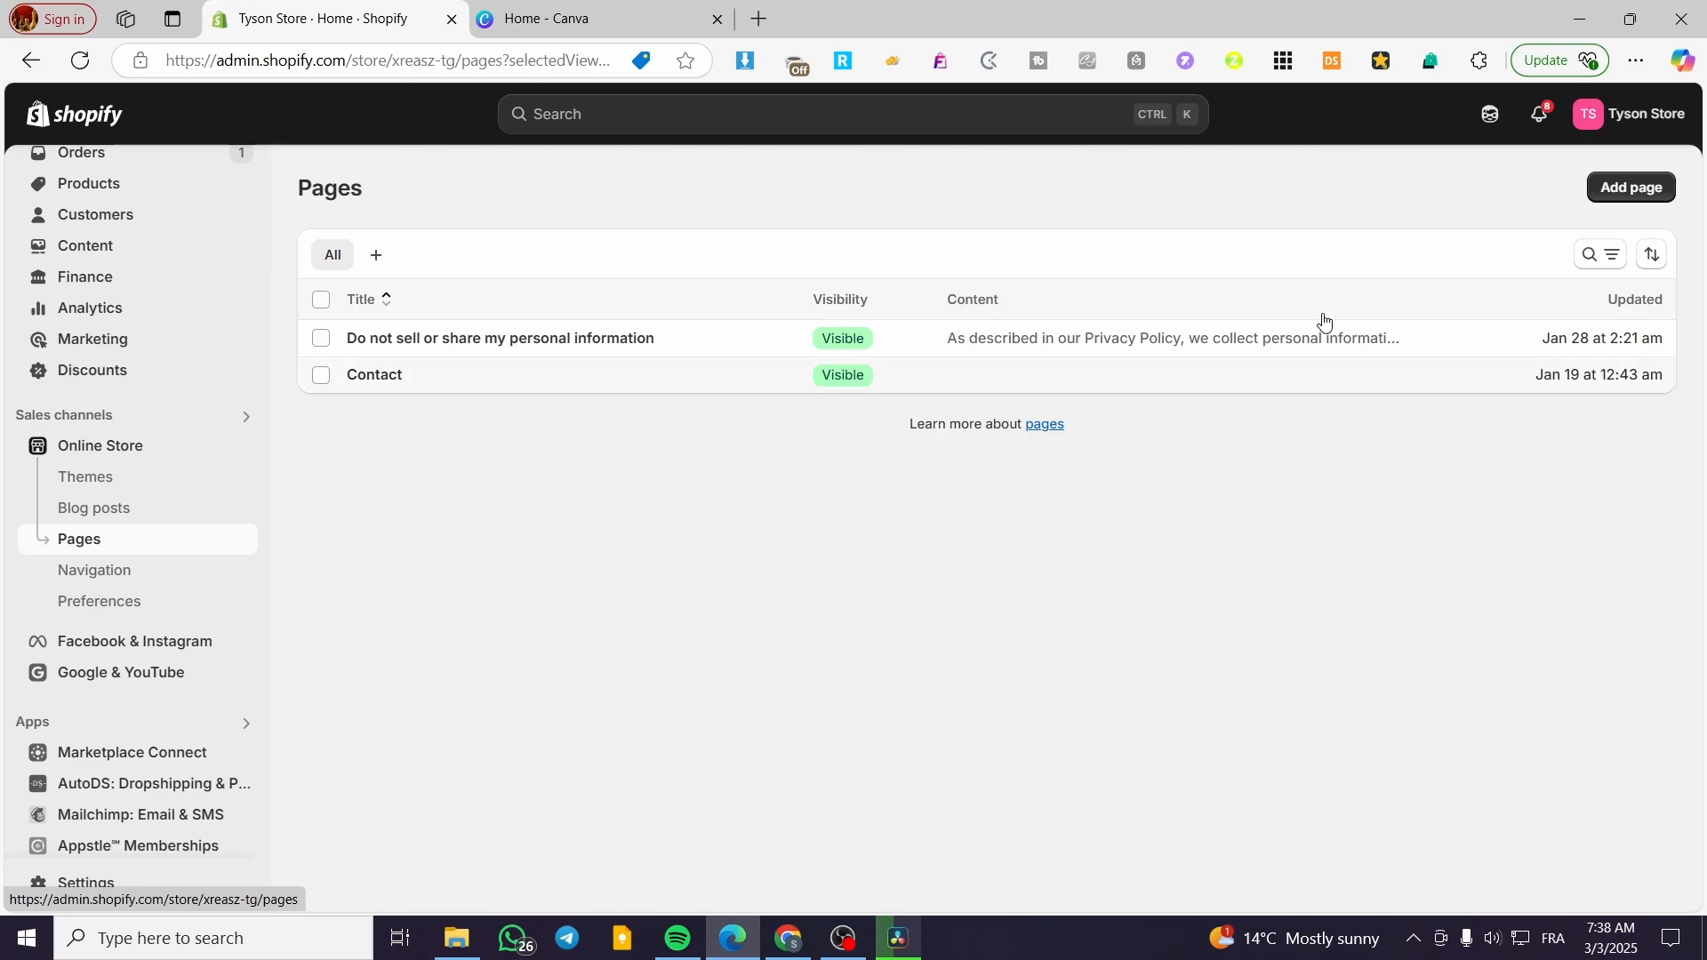
- In Canva, search for "website" and open the White and Black Photographic Food & Restaurant Service Website design for editing
{"action": "left_click", "coordinate": [544, 18]}
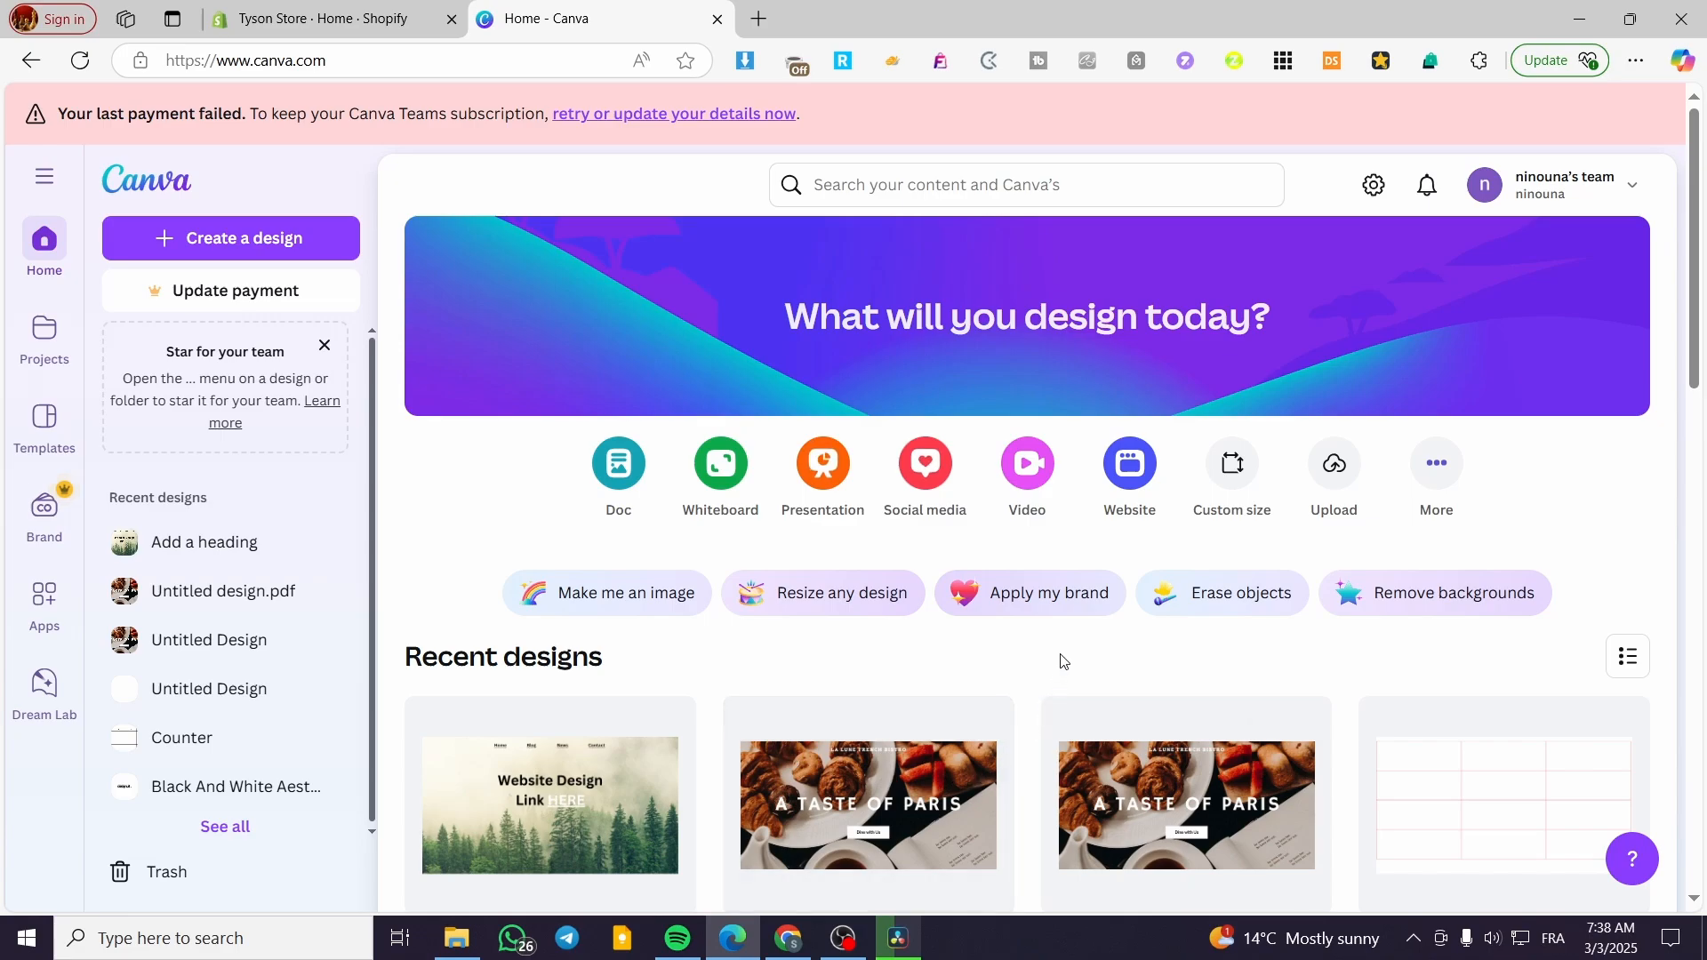
{"action": "scroll", "coordinate": [1059, 659], "scroll_direction": "down", "scroll_amount": 1}
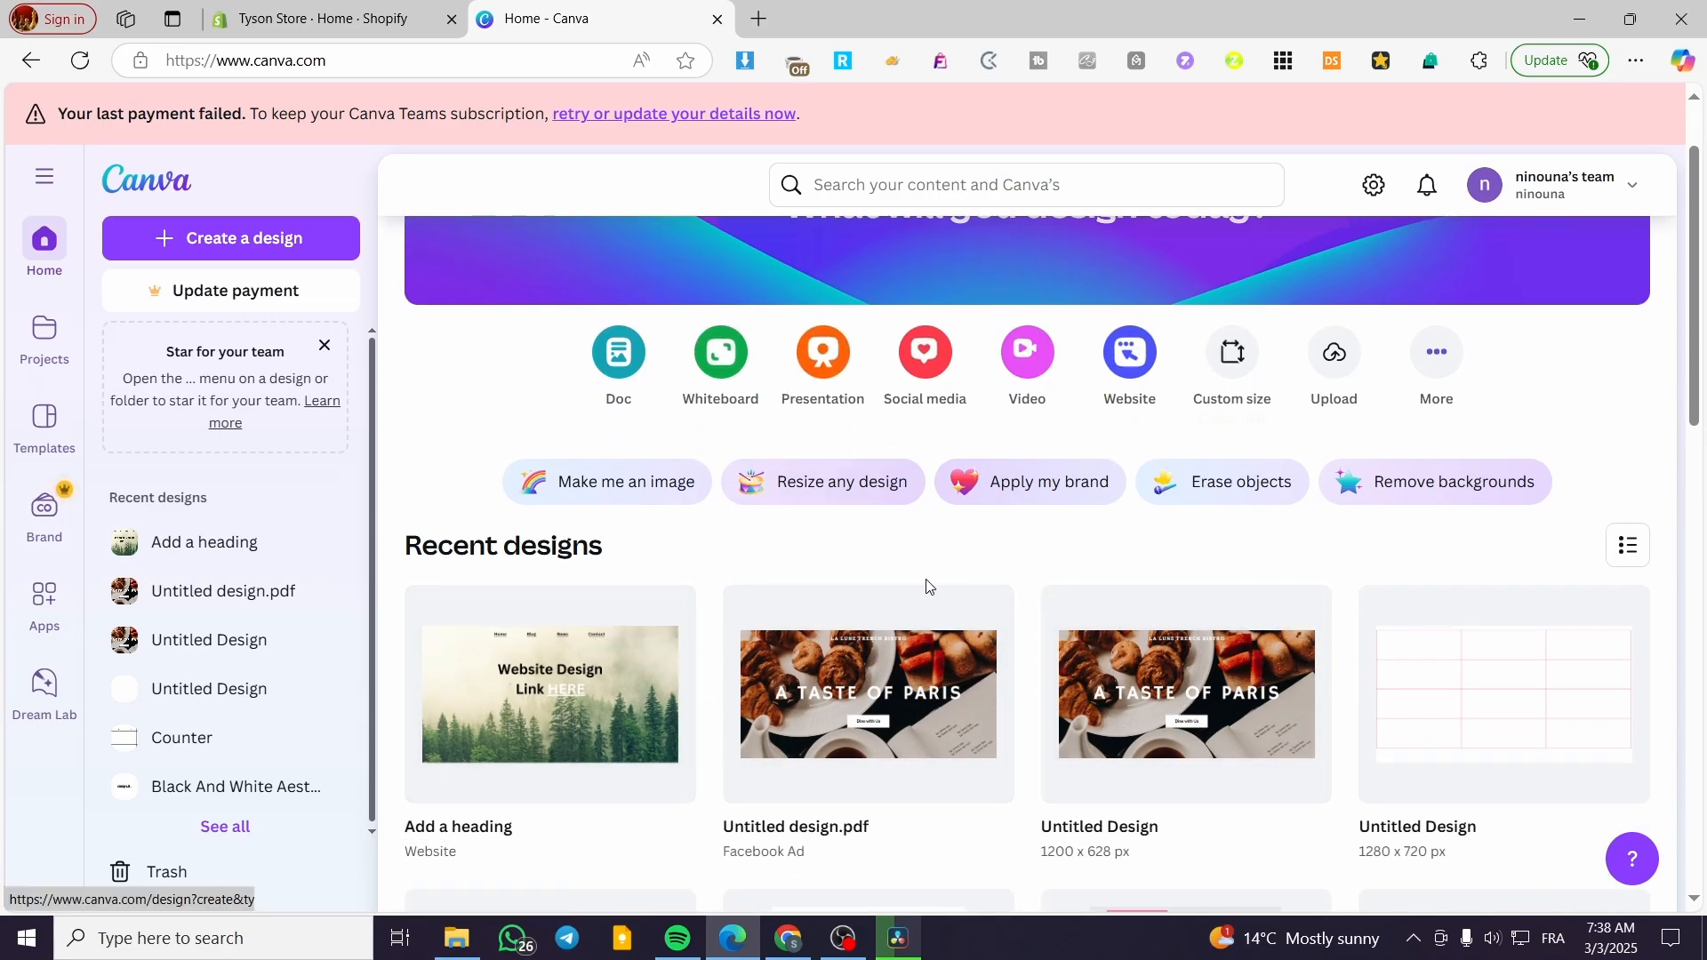
{"action": "scroll", "coordinate": [925, 578], "scroll_direction": "up", "scroll_amount": 1}
{"action": "left_click", "coordinate": [961, 182]}
{"action": "type", "text": "w"}
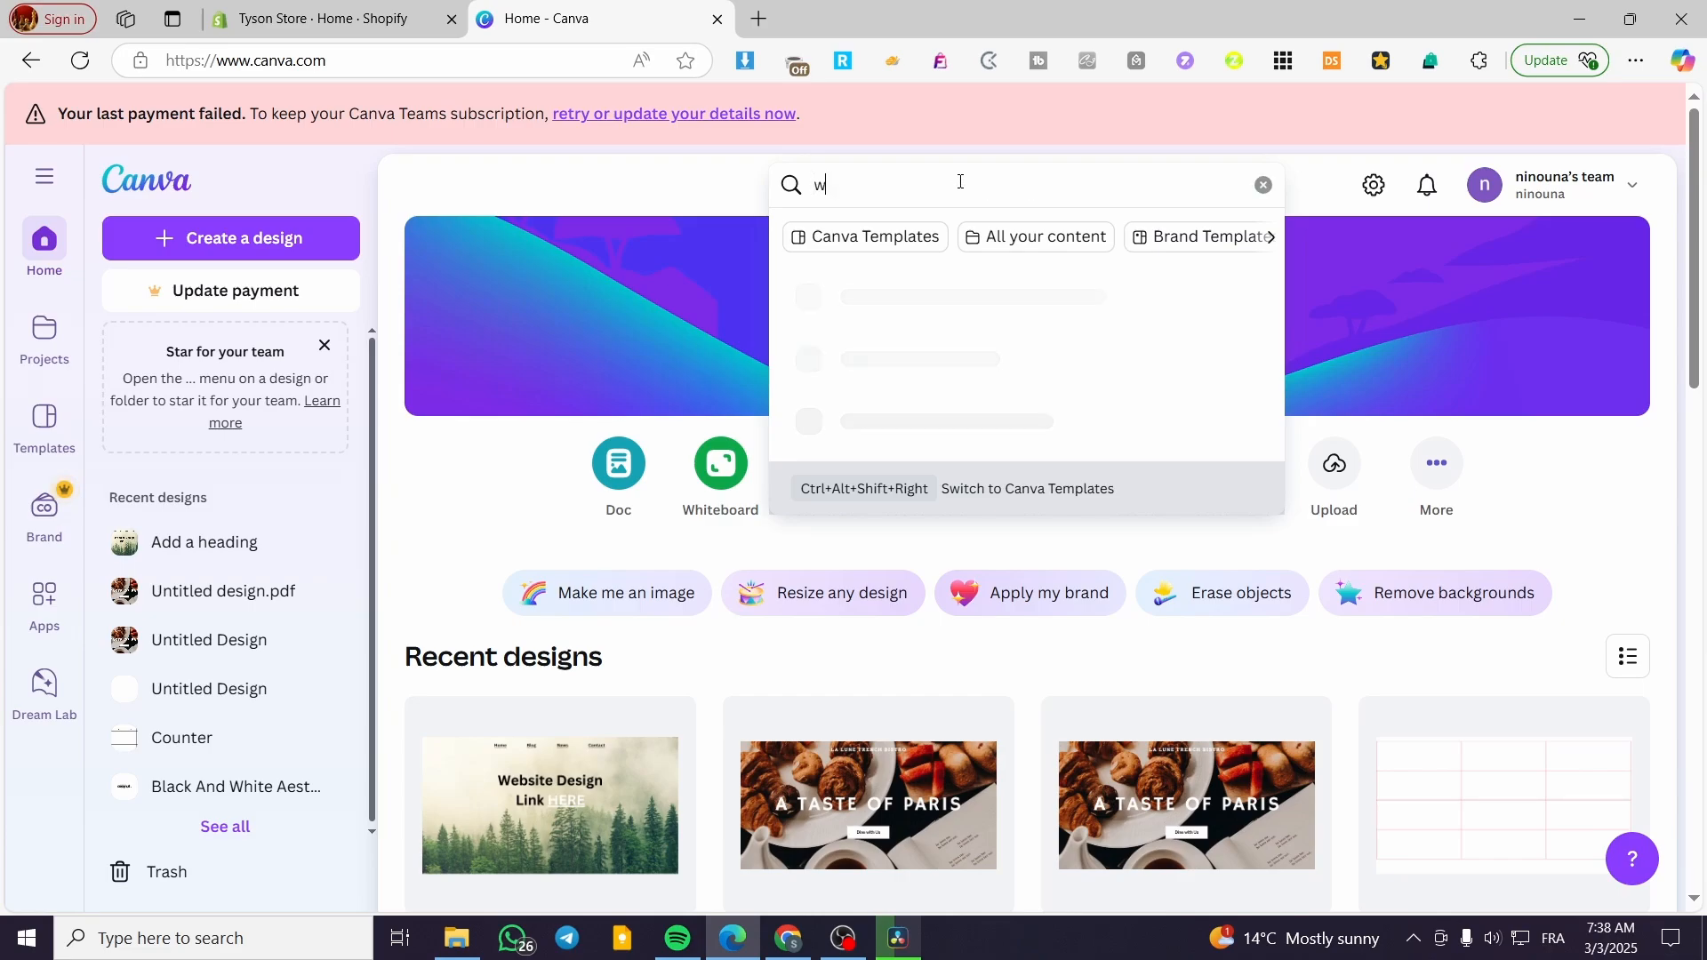
{"action": "type", "text": "ebsite"}
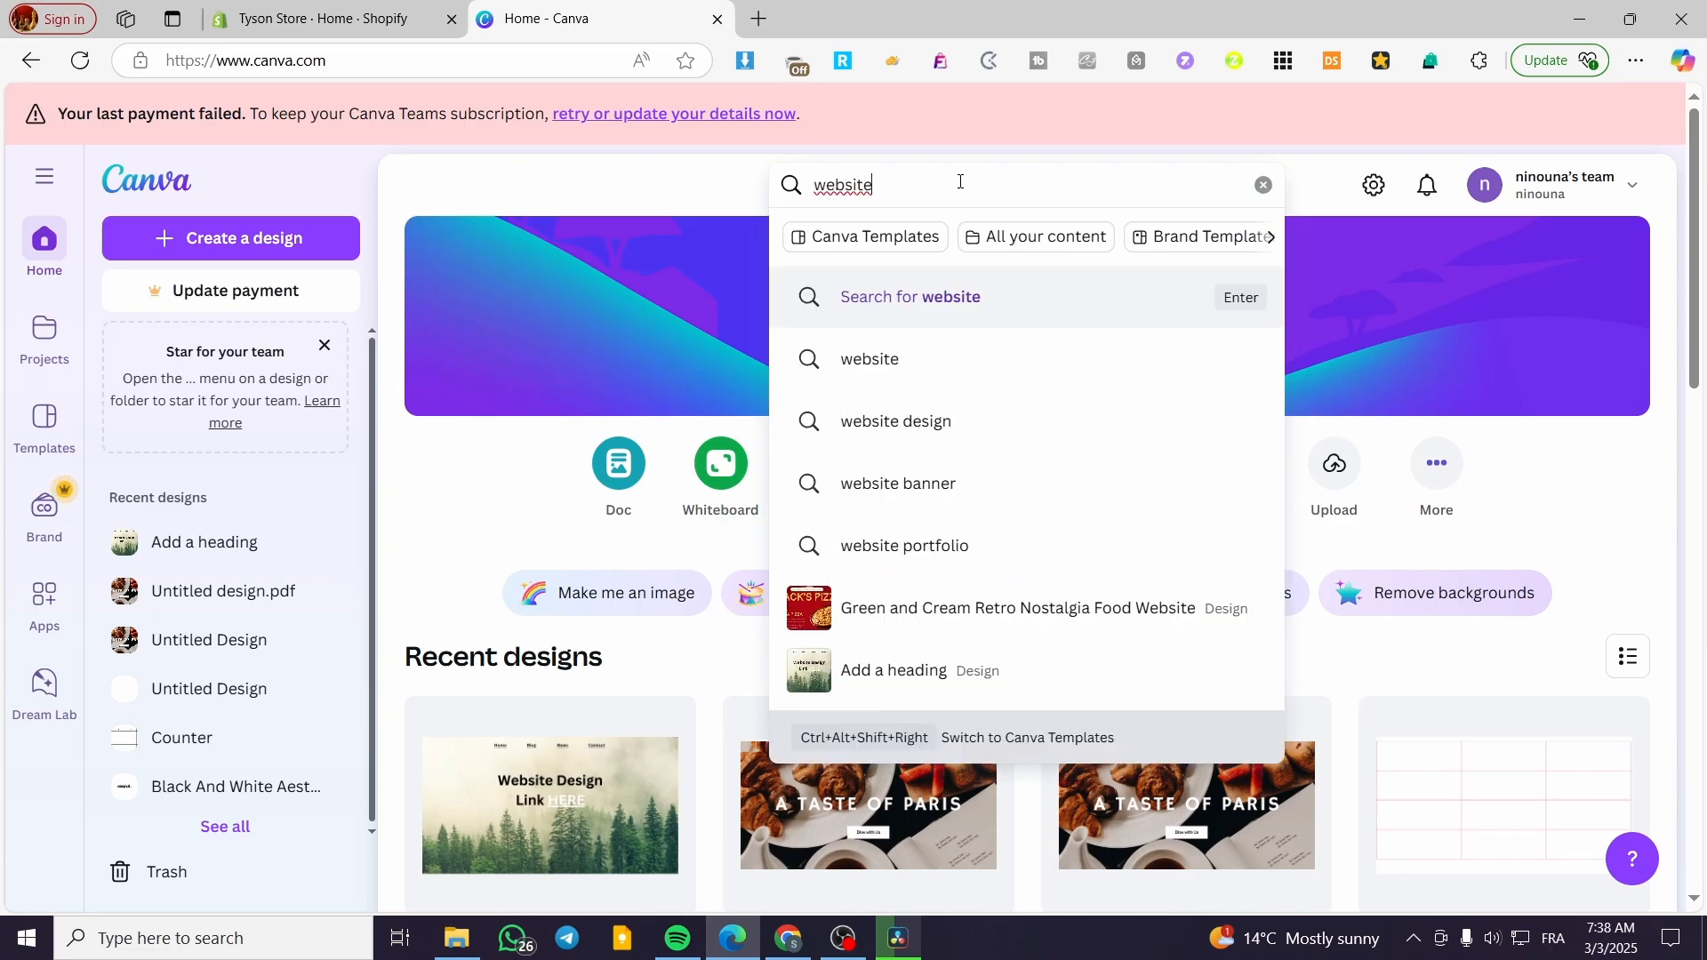
{"action": "key", "text": "Return"}
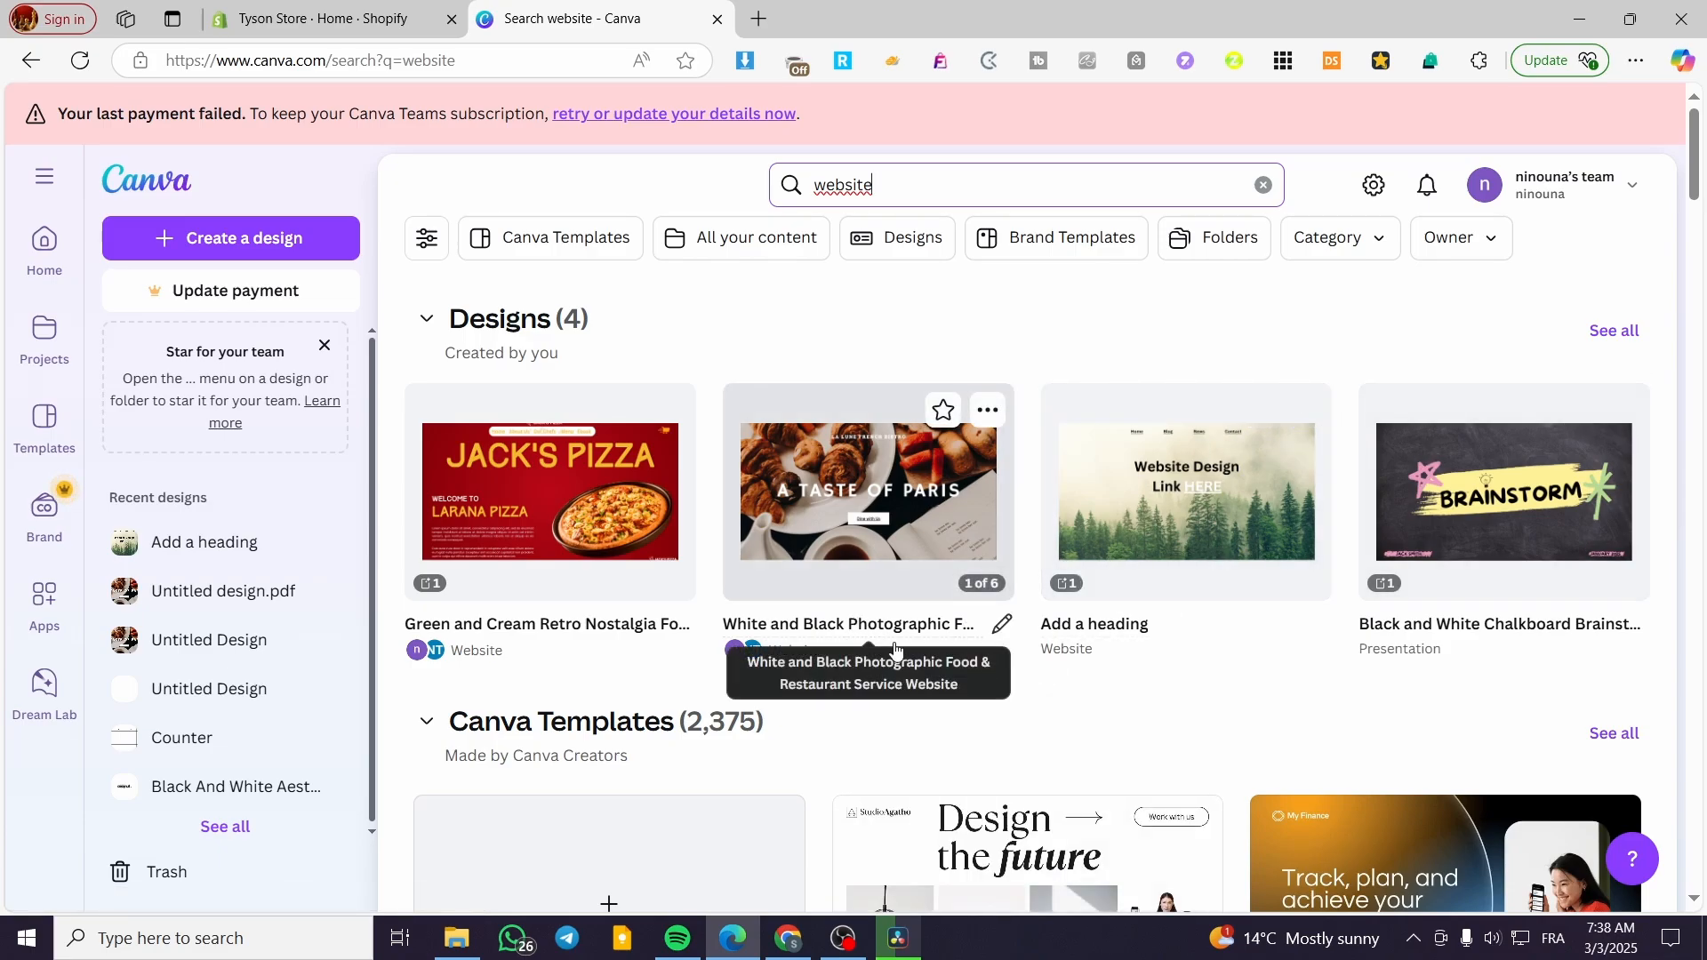
{"action": "left_click", "coordinate": [921, 494]}
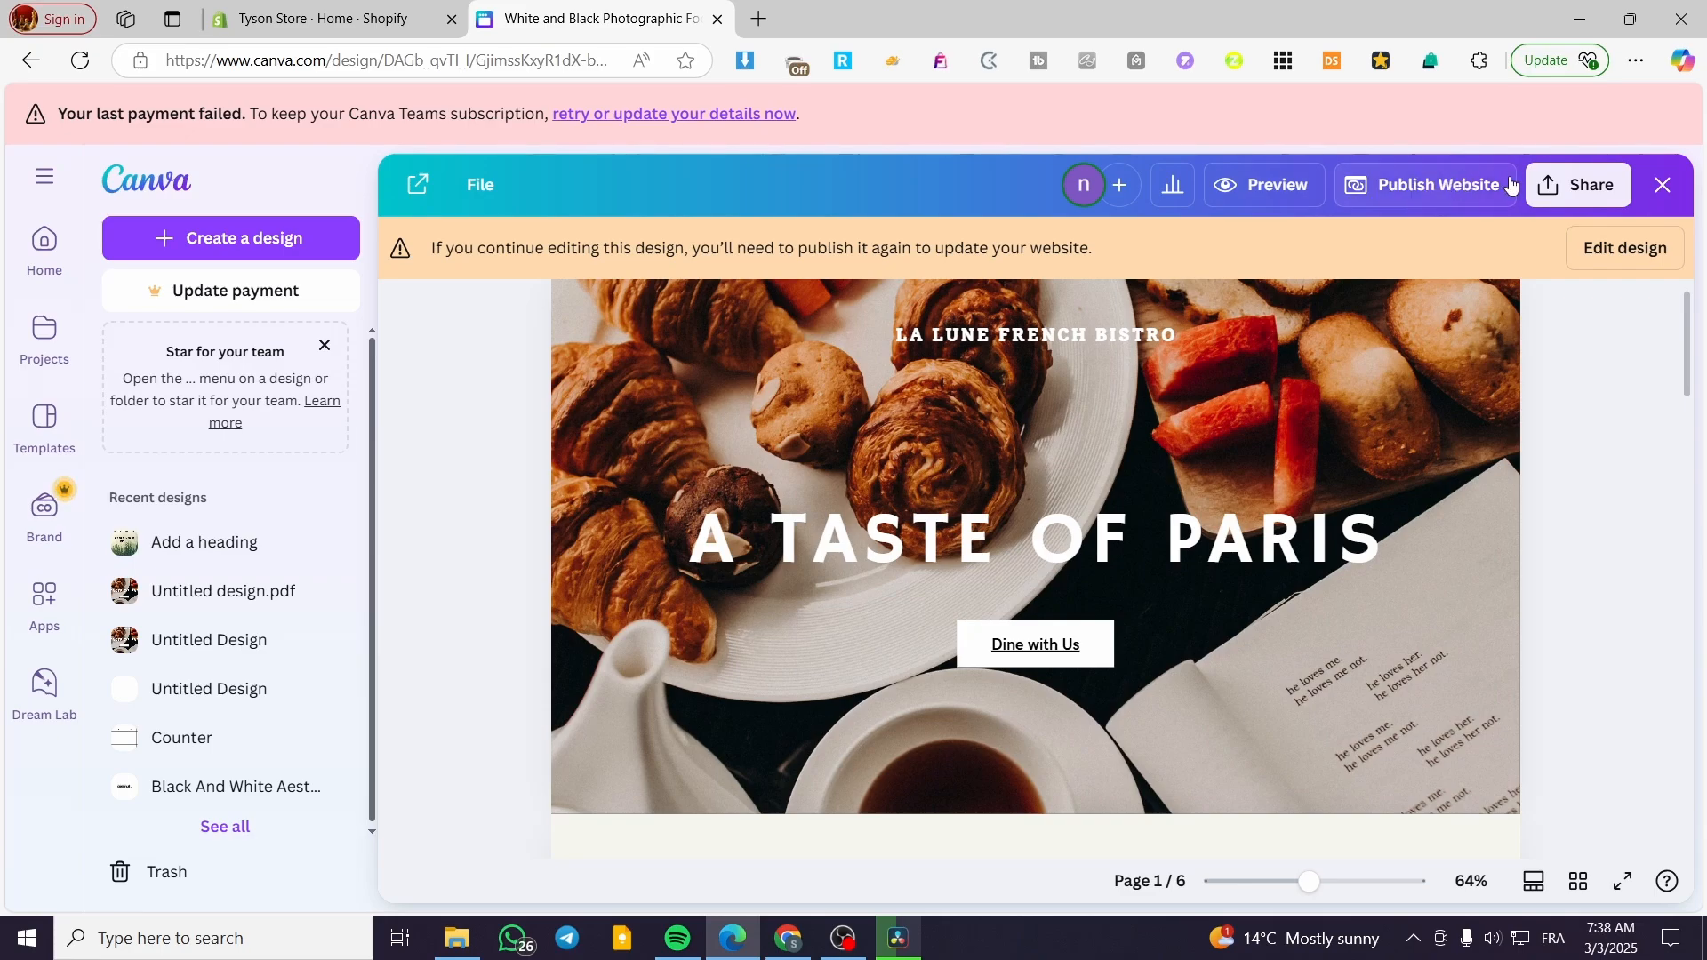
{"action": "left_click", "coordinate": [1655, 256]}
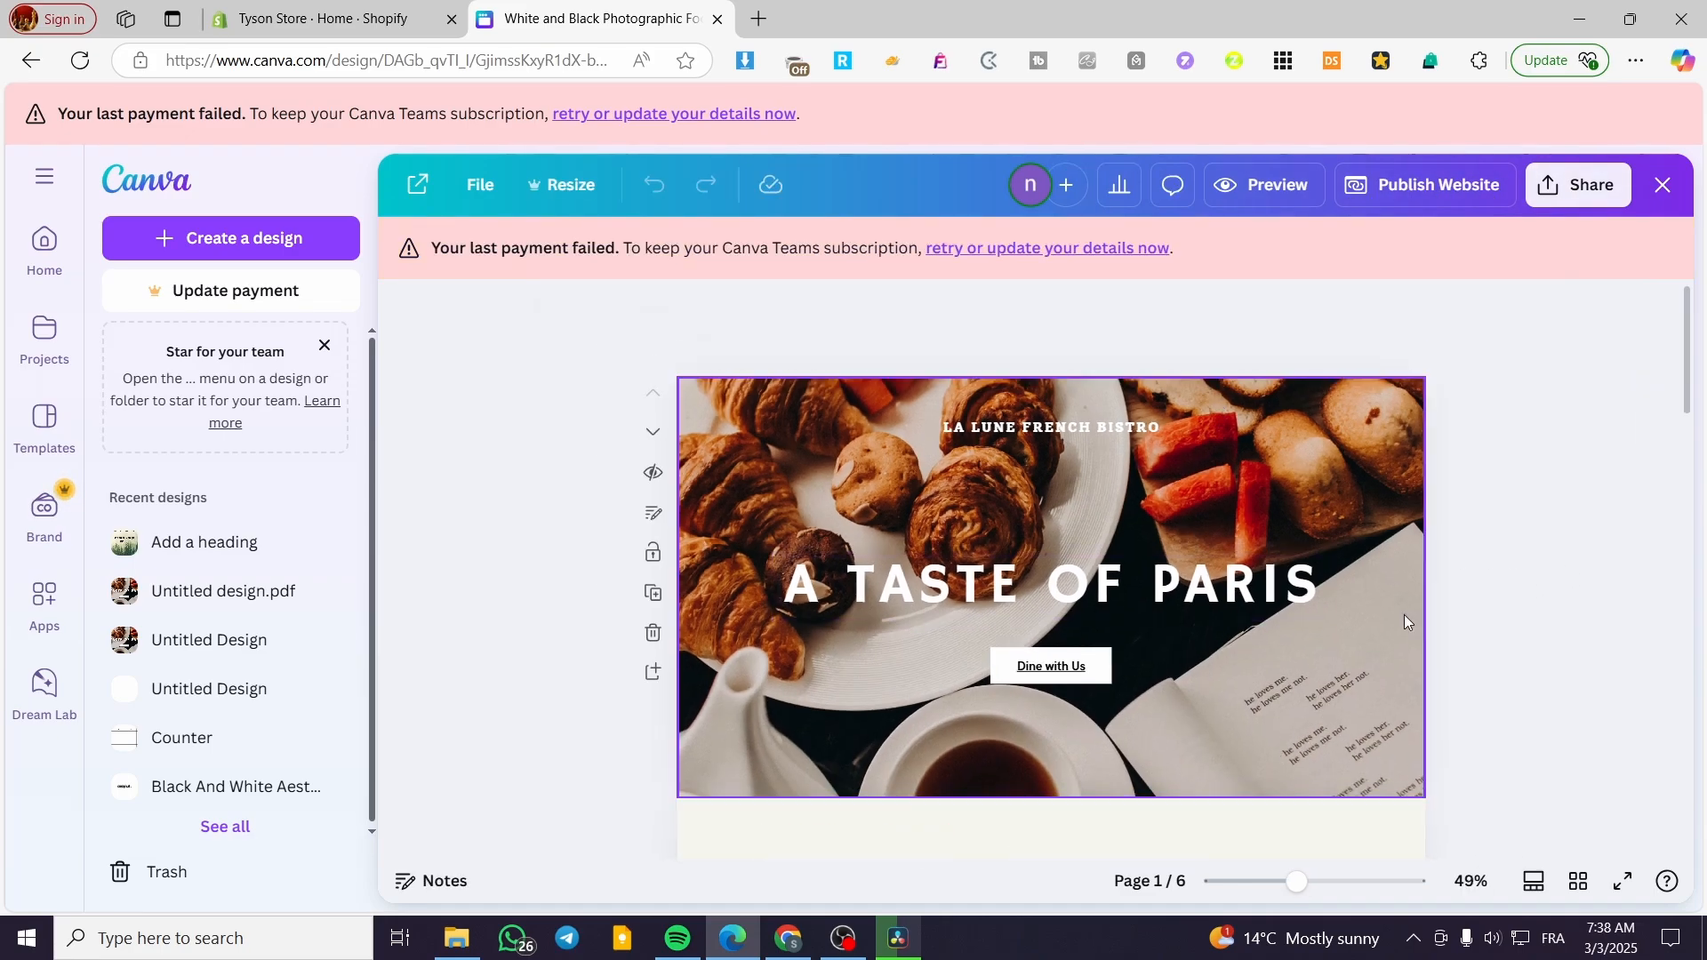
- Review all six pages of the restaurant website design, including its buttons, photo sections and contact details
{"action": "scroll", "coordinate": [1423, 627], "scroll_direction": "down", "scroll_amount": 15}
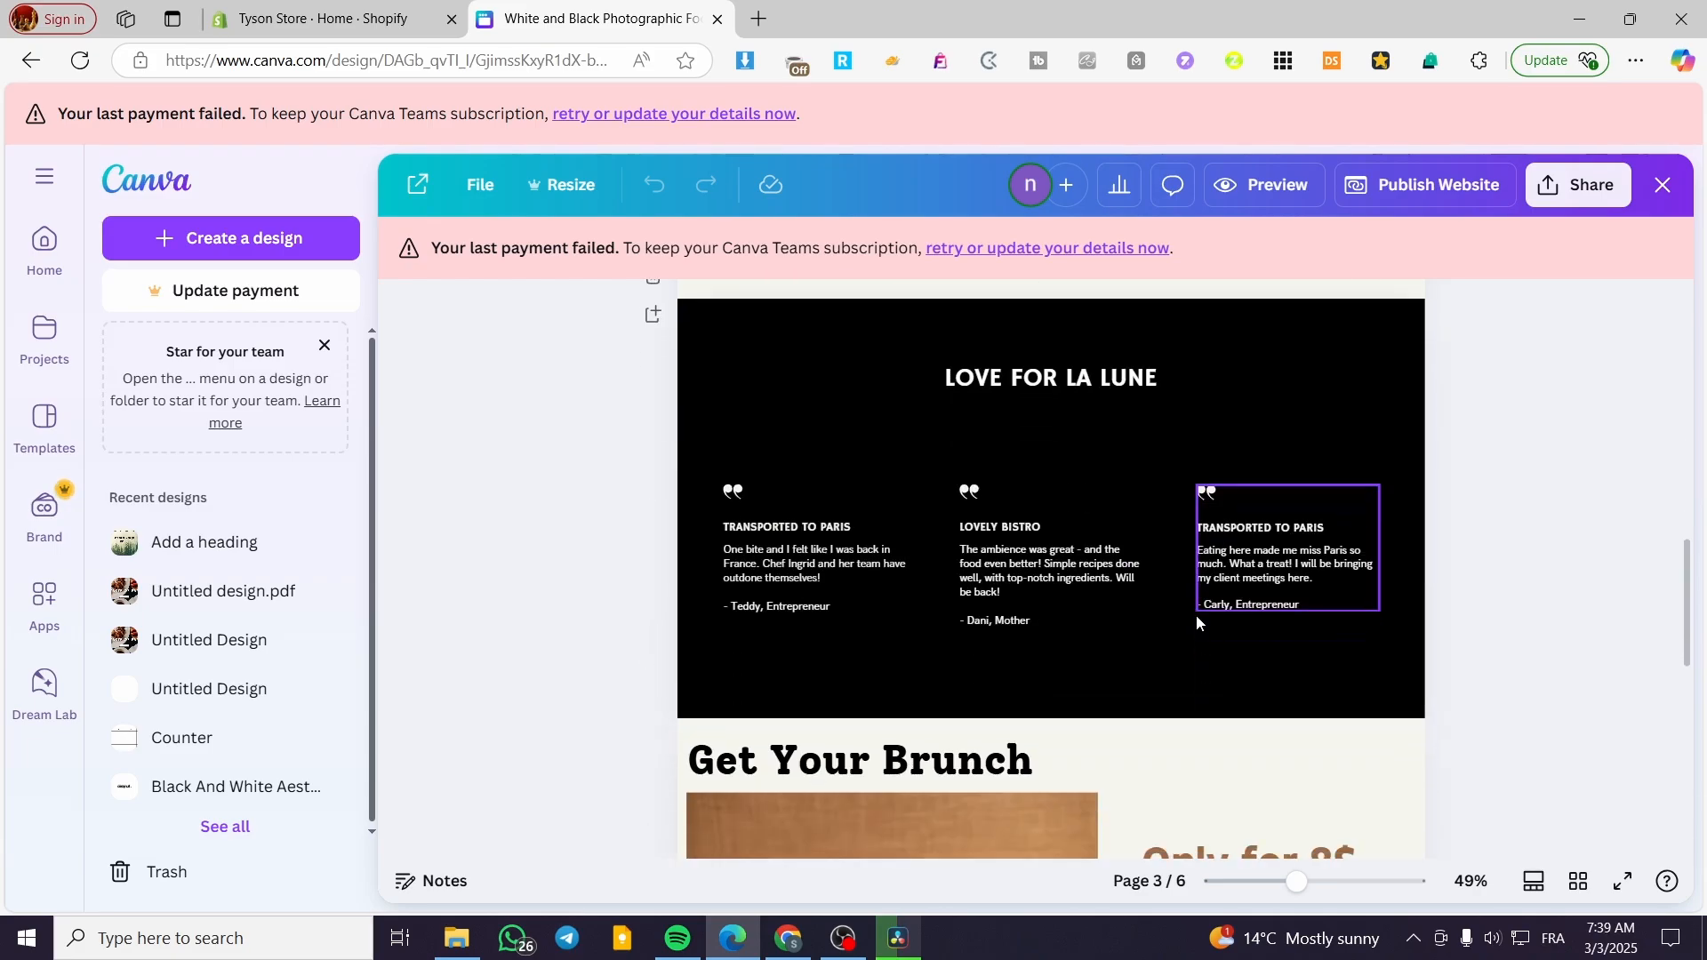
{"action": "scroll", "coordinate": [1197, 615], "scroll_direction": "up", "scroll_amount": 10}
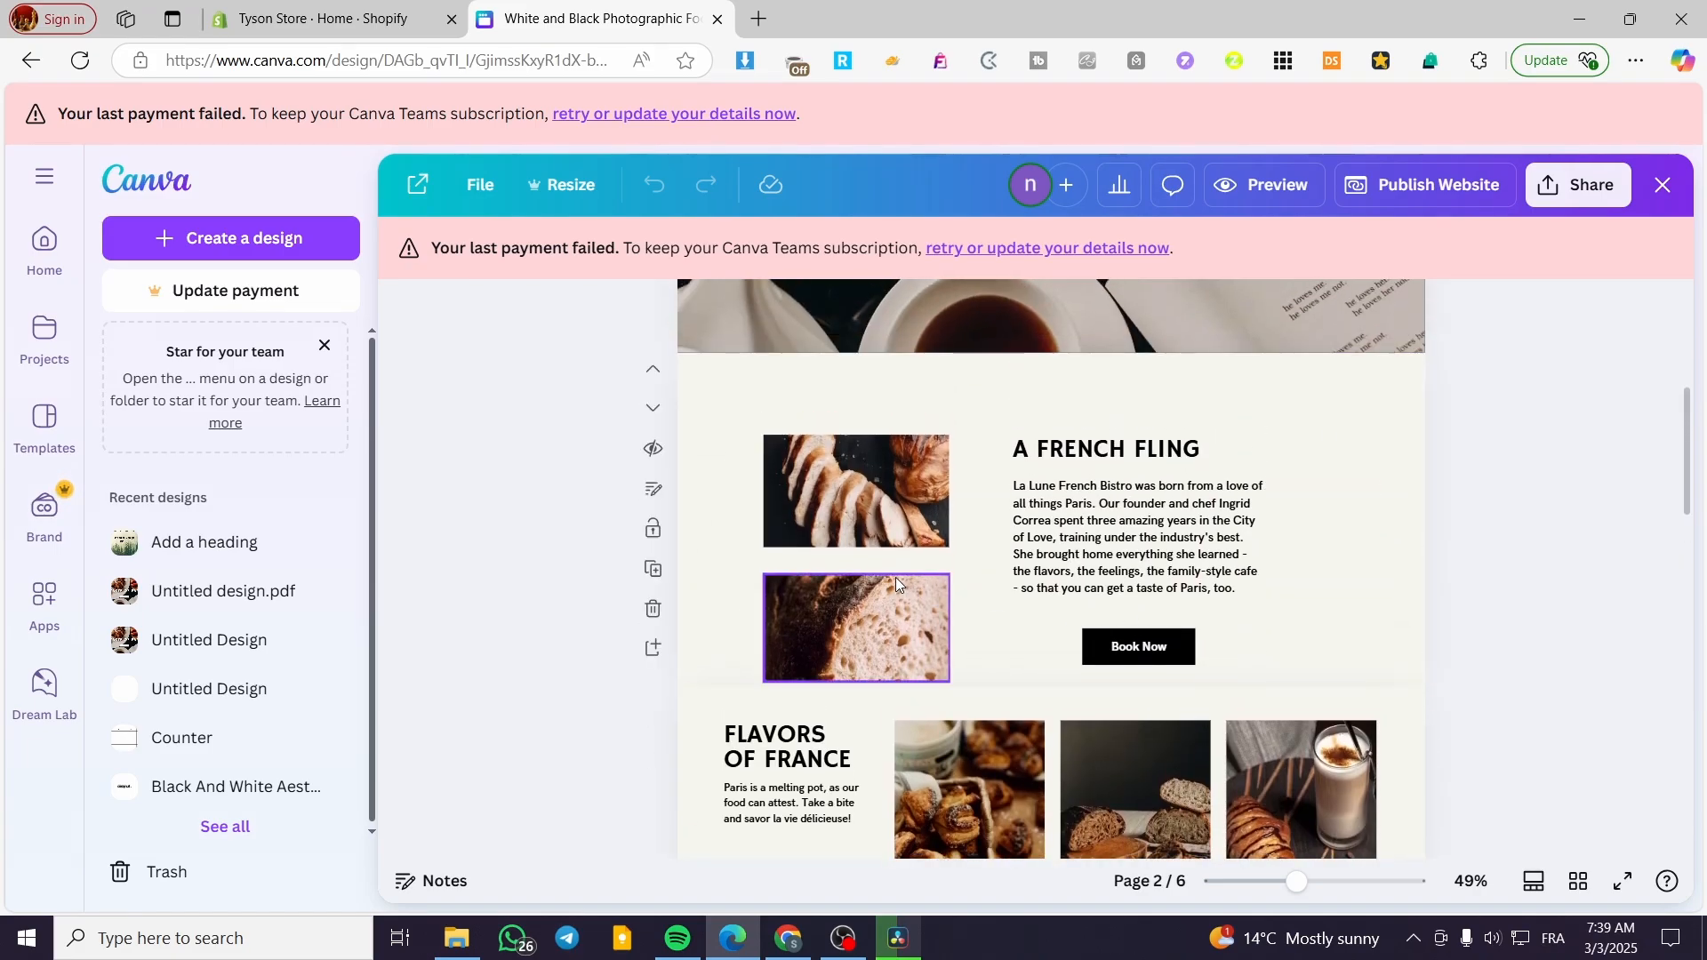
{"action": "scroll", "coordinate": [894, 578], "scroll_direction": "up", "scroll_amount": 5}
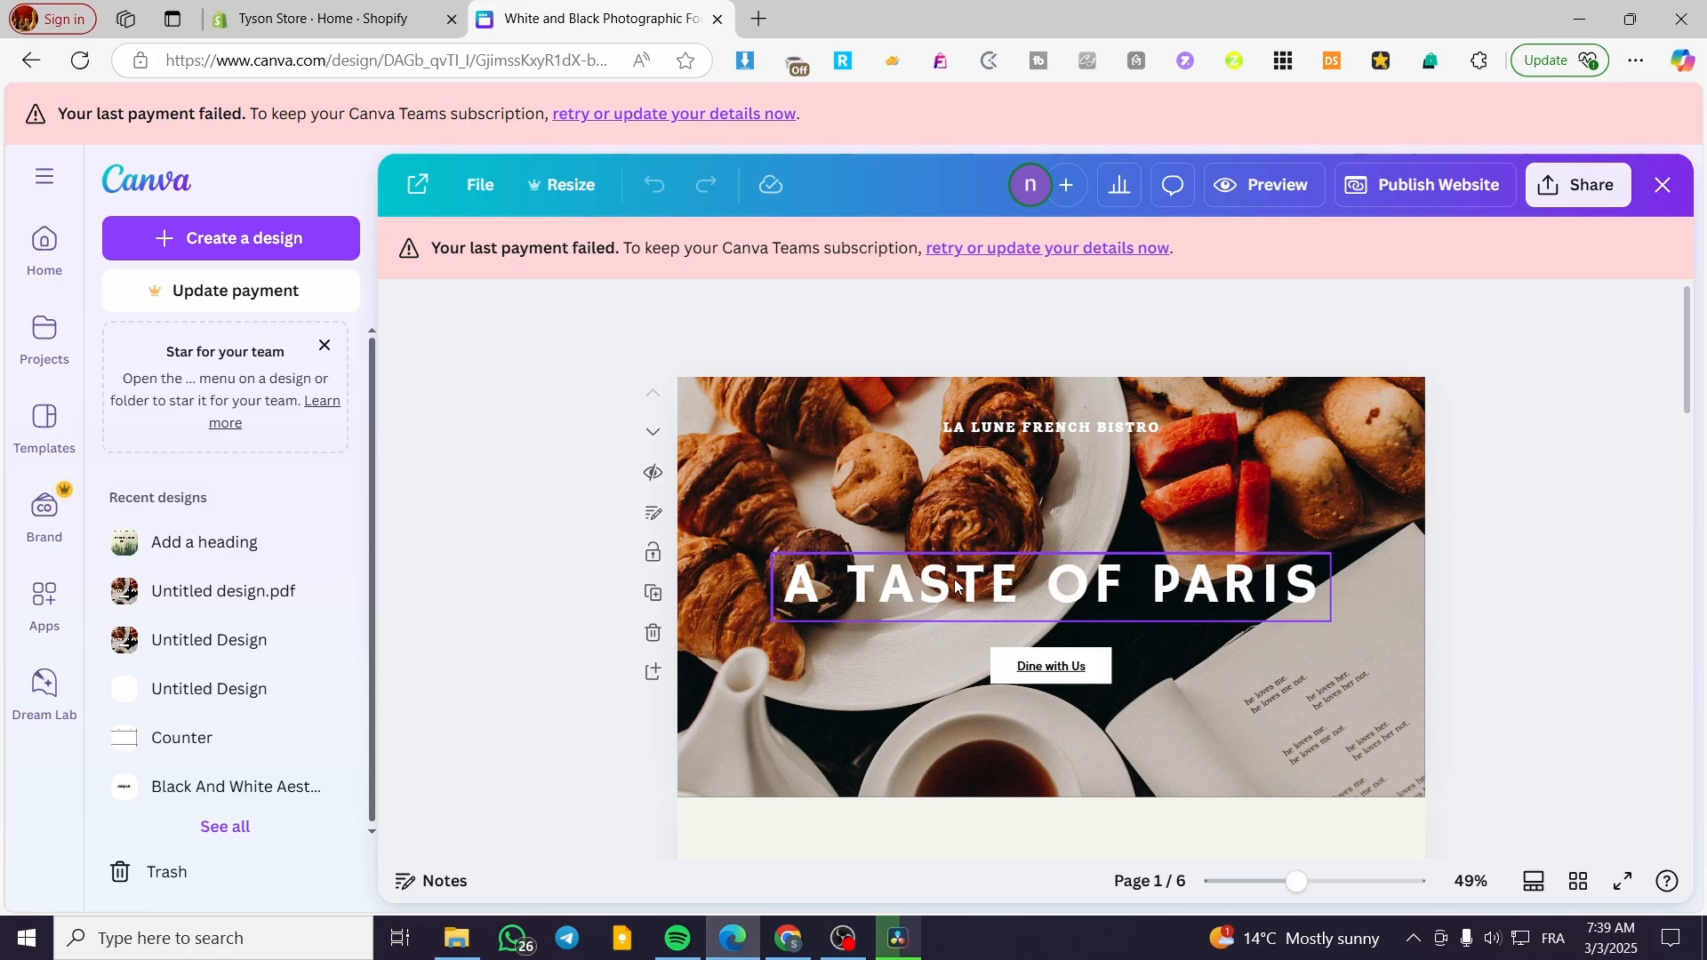
{"action": "scroll", "coordinate": [938, 579], "scroll_direction": "down", "scroll_amount": 15}
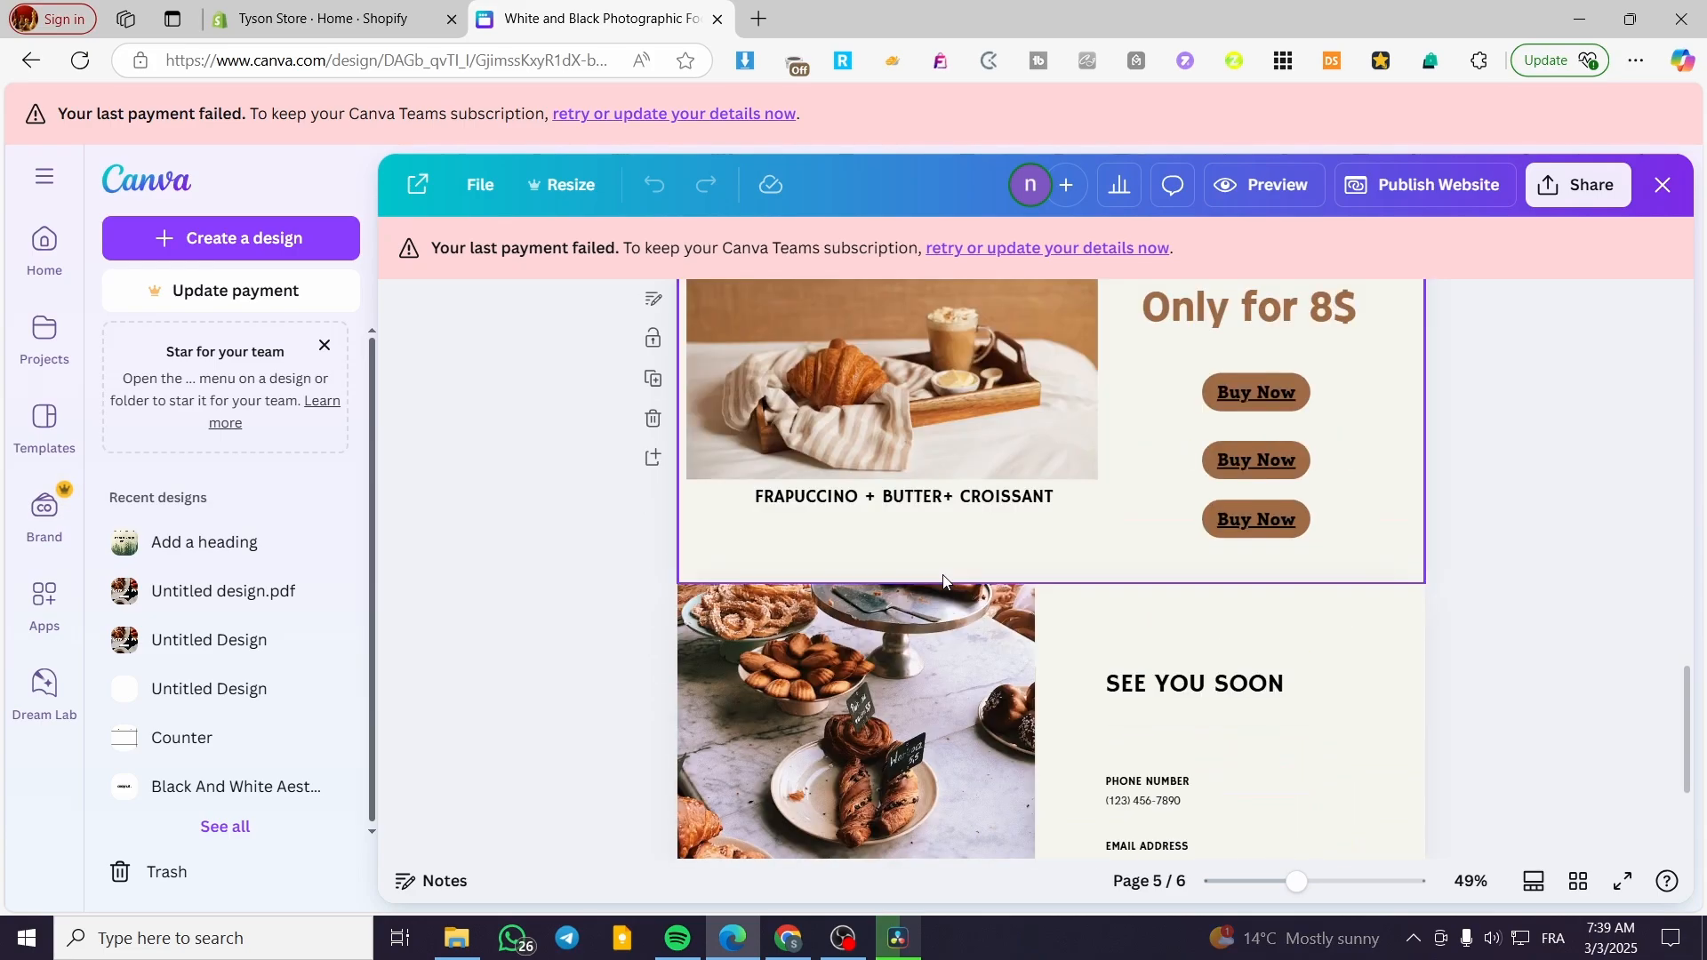
{"action": "scroll", "coordinate": [944, 578], "scroll_direction": "down", "scroll_amount": 3}
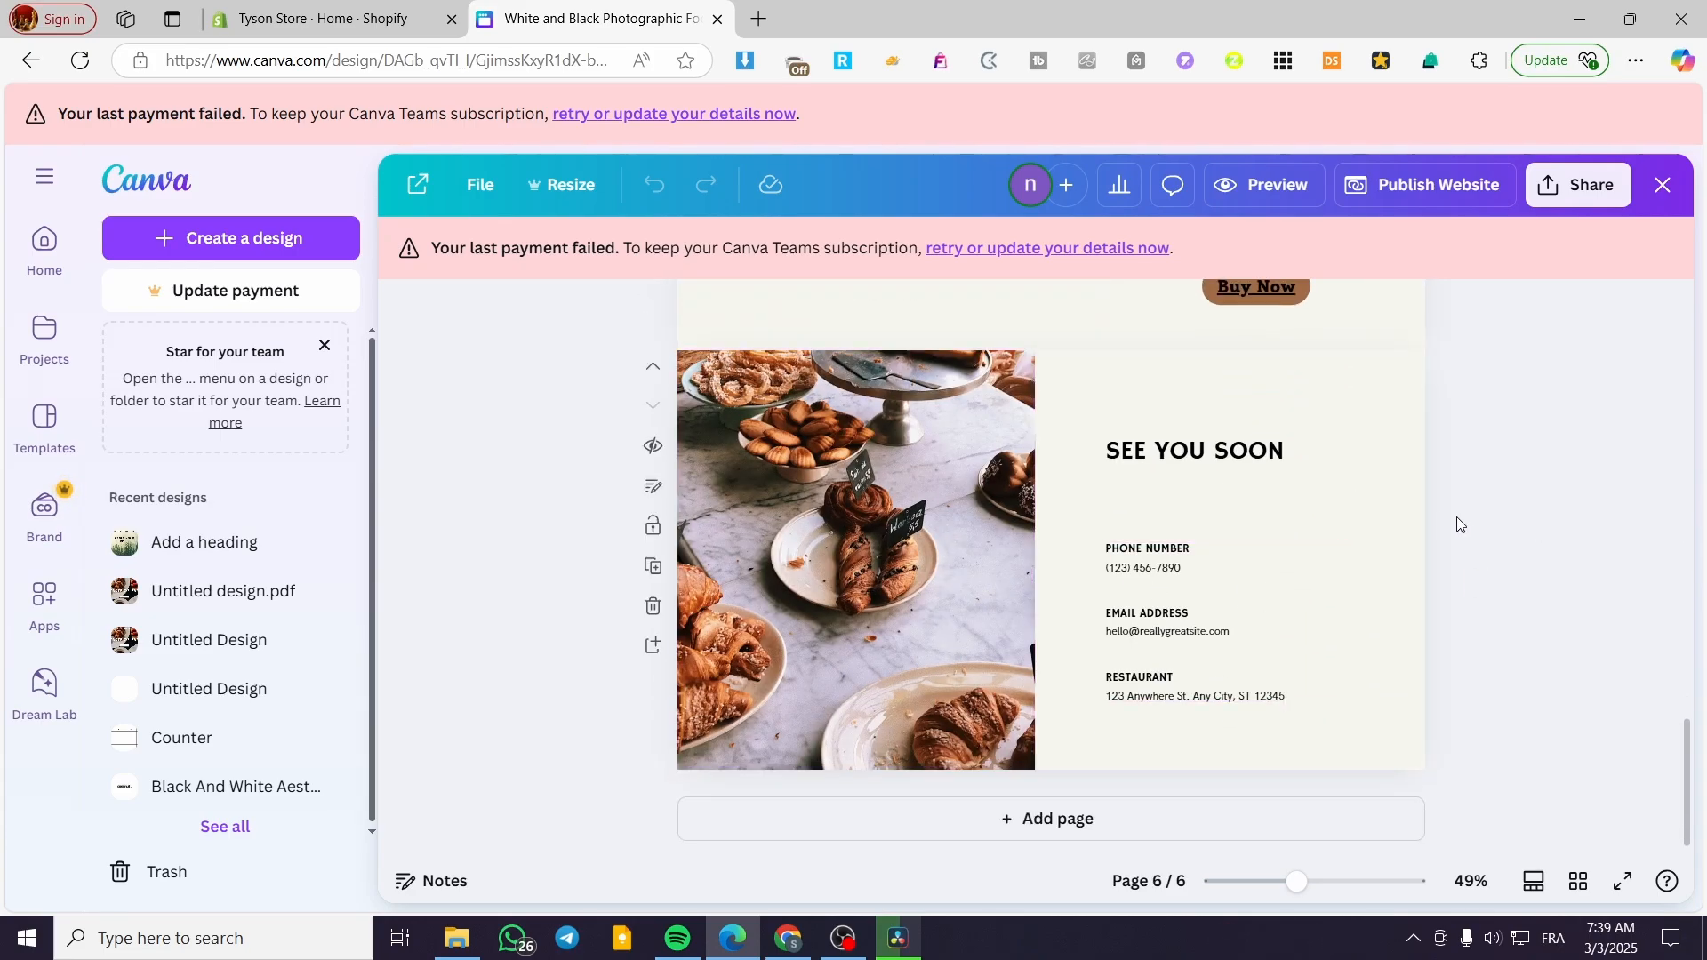
{"action": "scroll", "coordinate": [1434, 525], "scroll_direction": "up", "scroll_amount": 10}
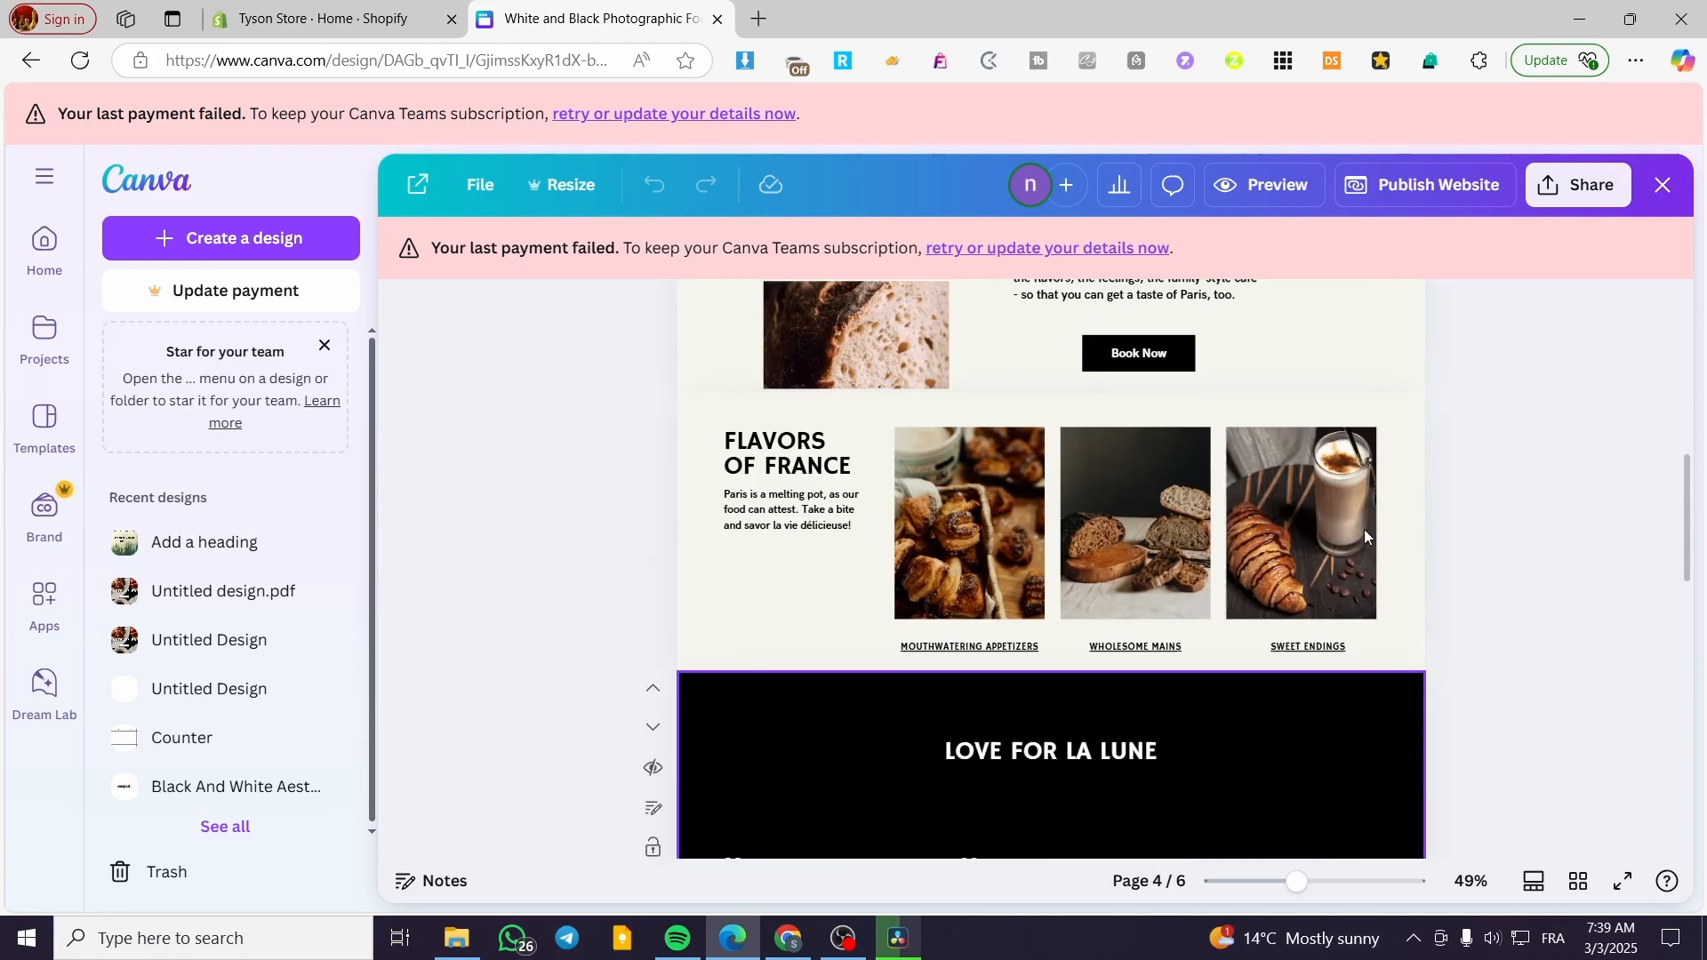
{"action": "scroll", "coordinate": [1455, 533], "scroll_direction": "up", "scroll_amount": 7}
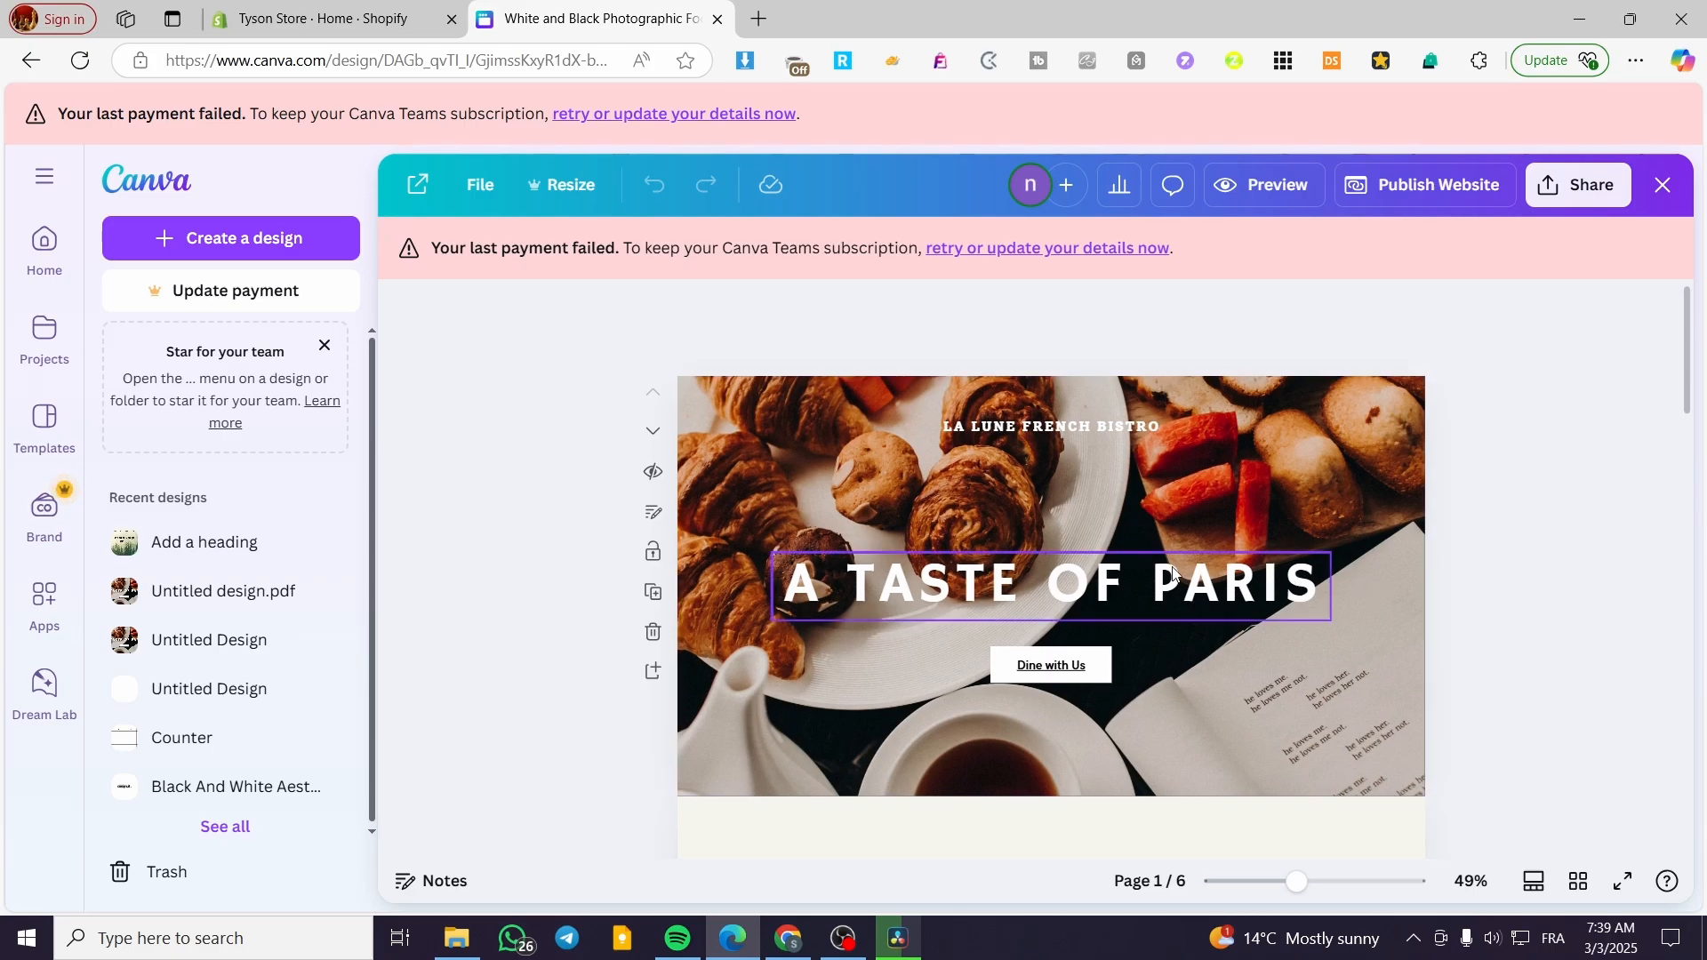
{"action": "scroll", "coordinate": [1084, 582], "scroll_direction": "down", "scroll_amount": 3}
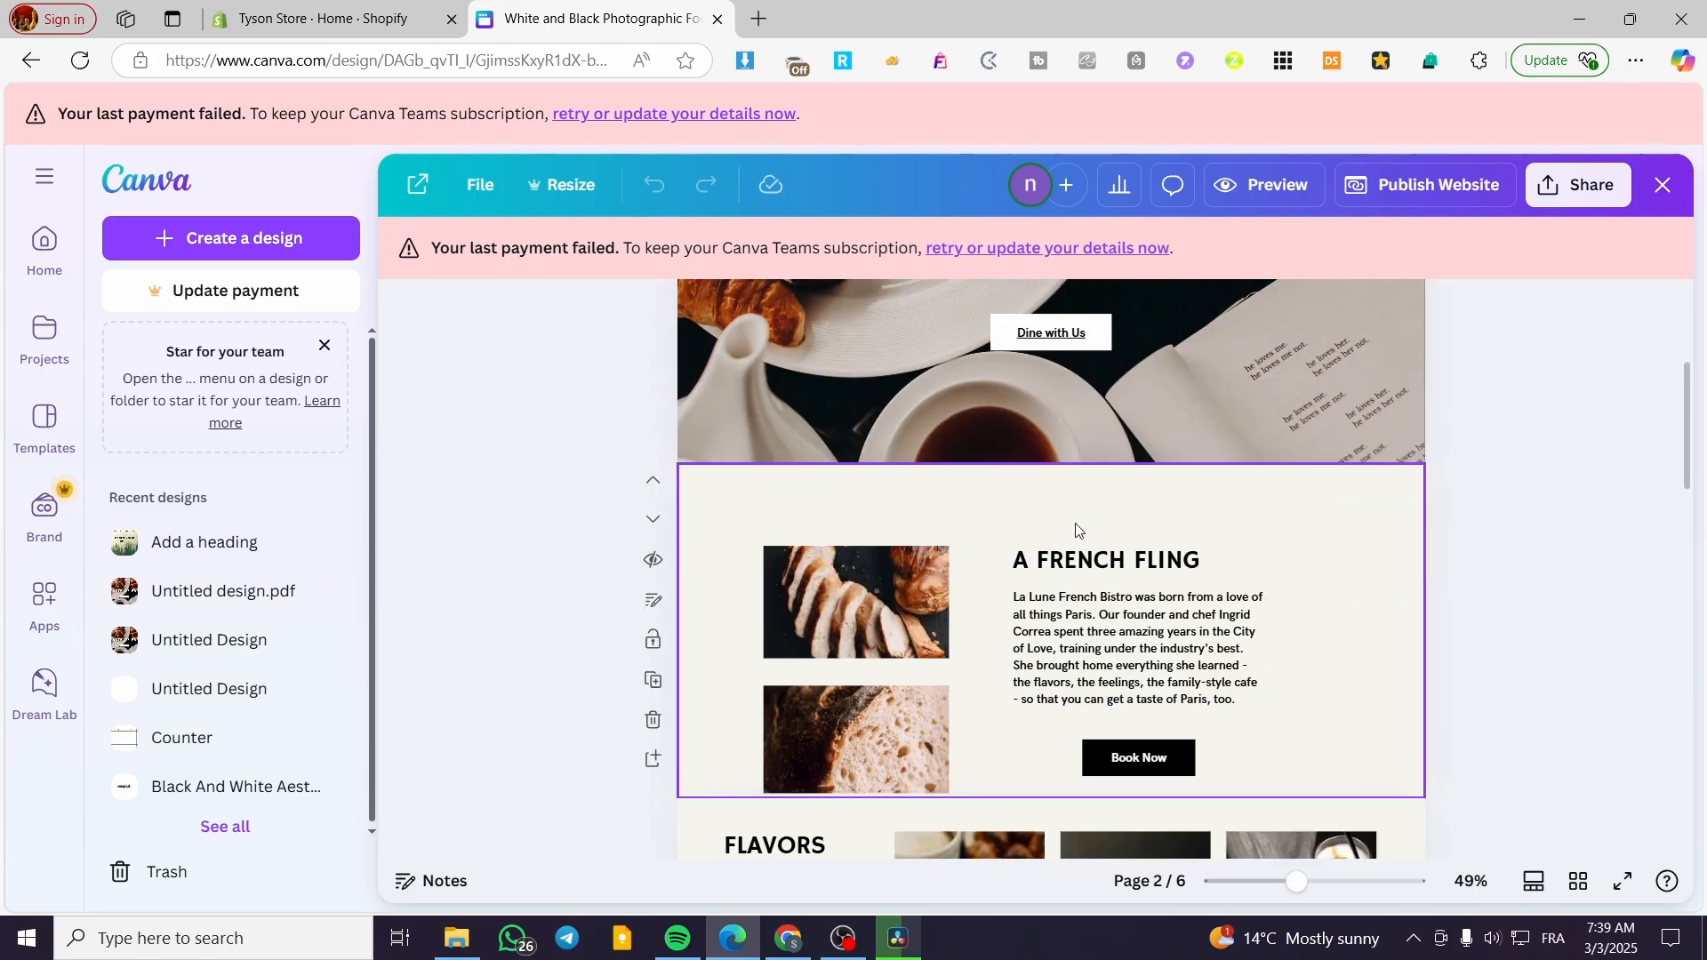
{"action": "scroll", "coordinate": [1156, 623], "scroll_direction": "up", "scroll_amount": 3}
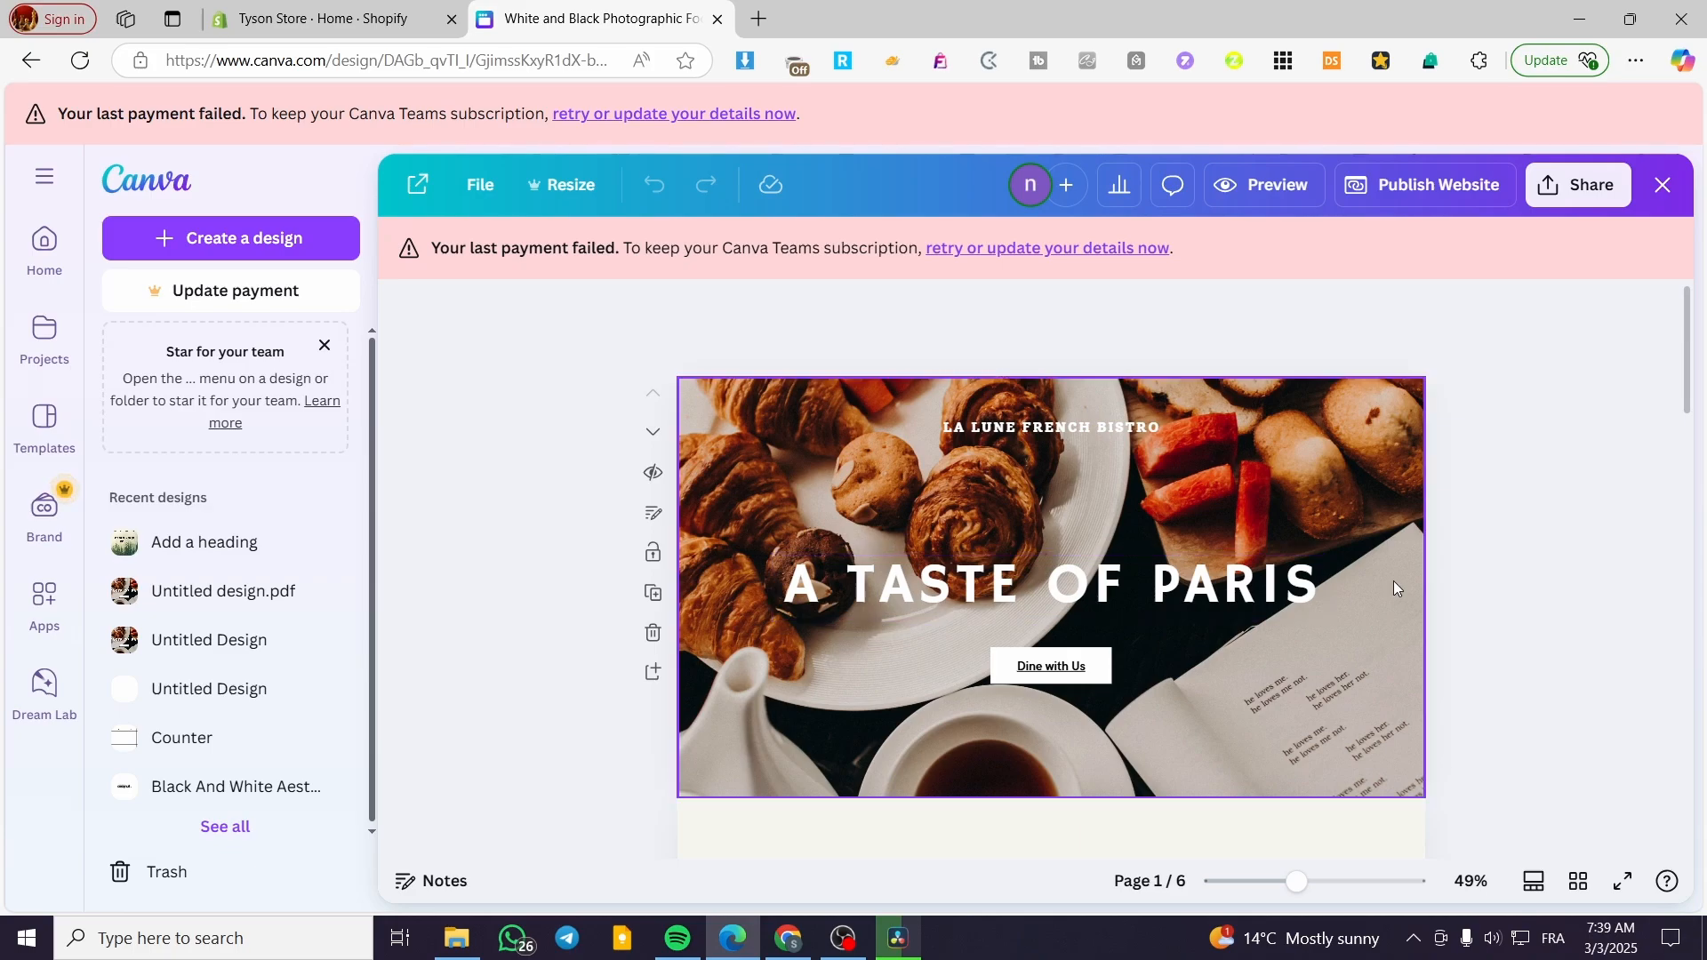
{"action": "scroll", "coordinate": [1365, 542], "scroll_direction": "down", "scroll_amount": 2}
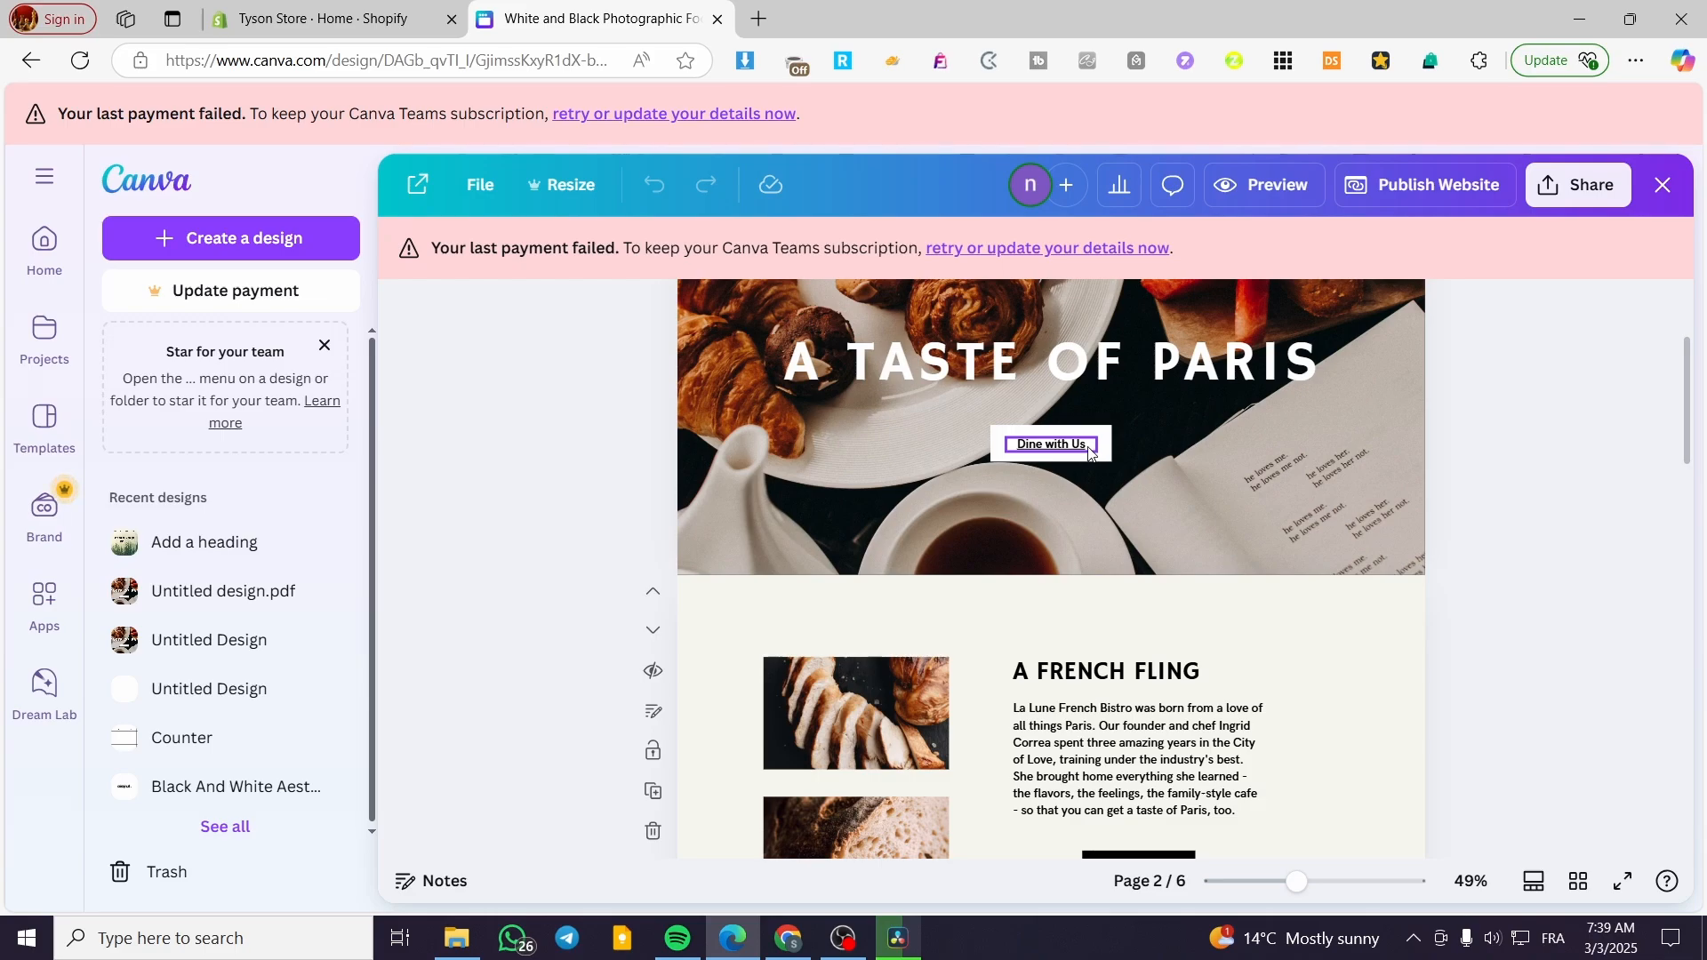
{"action": "scroll", "coordinate": [1277, 446], "scroll_direction": "down", "scroll_amount": 2}
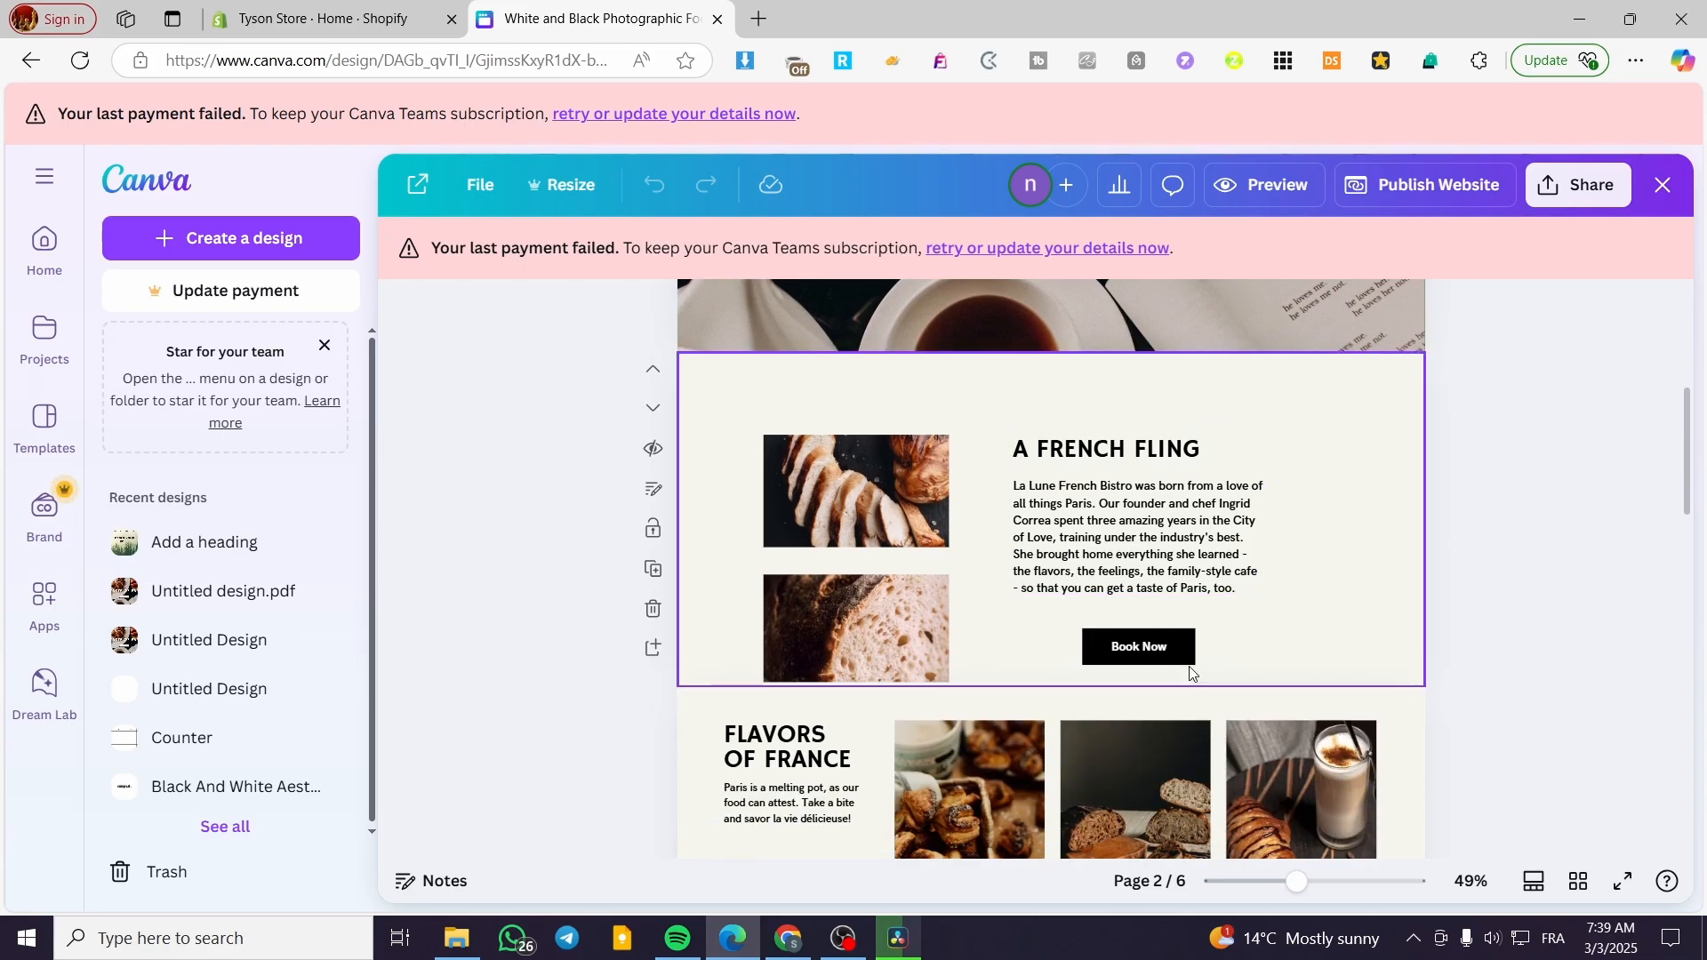
- Move the two food photos beside the A French Fling text upward and stretch the lower photo slightly taller
{"action": "left_click_drag", "start_coordinate": [835, 486], "coordinate": [640, 446]}
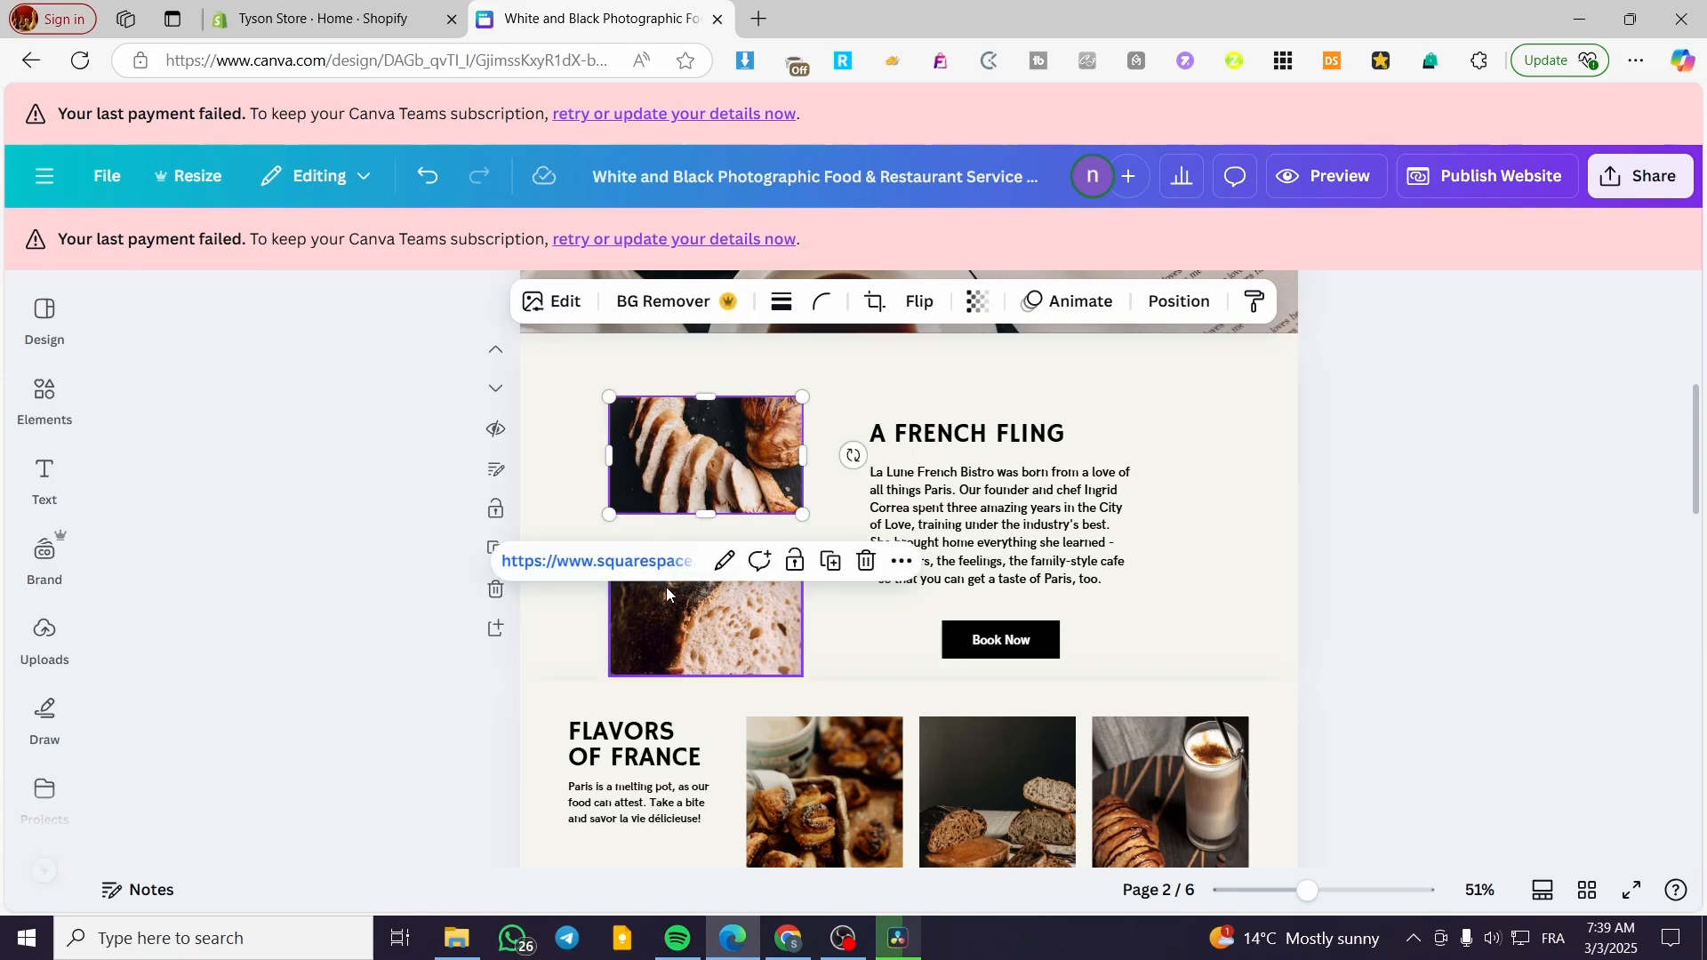
{"action": "left_click_drag", "start_coordinate": [668, 613], "coordinate": [669, 586]}
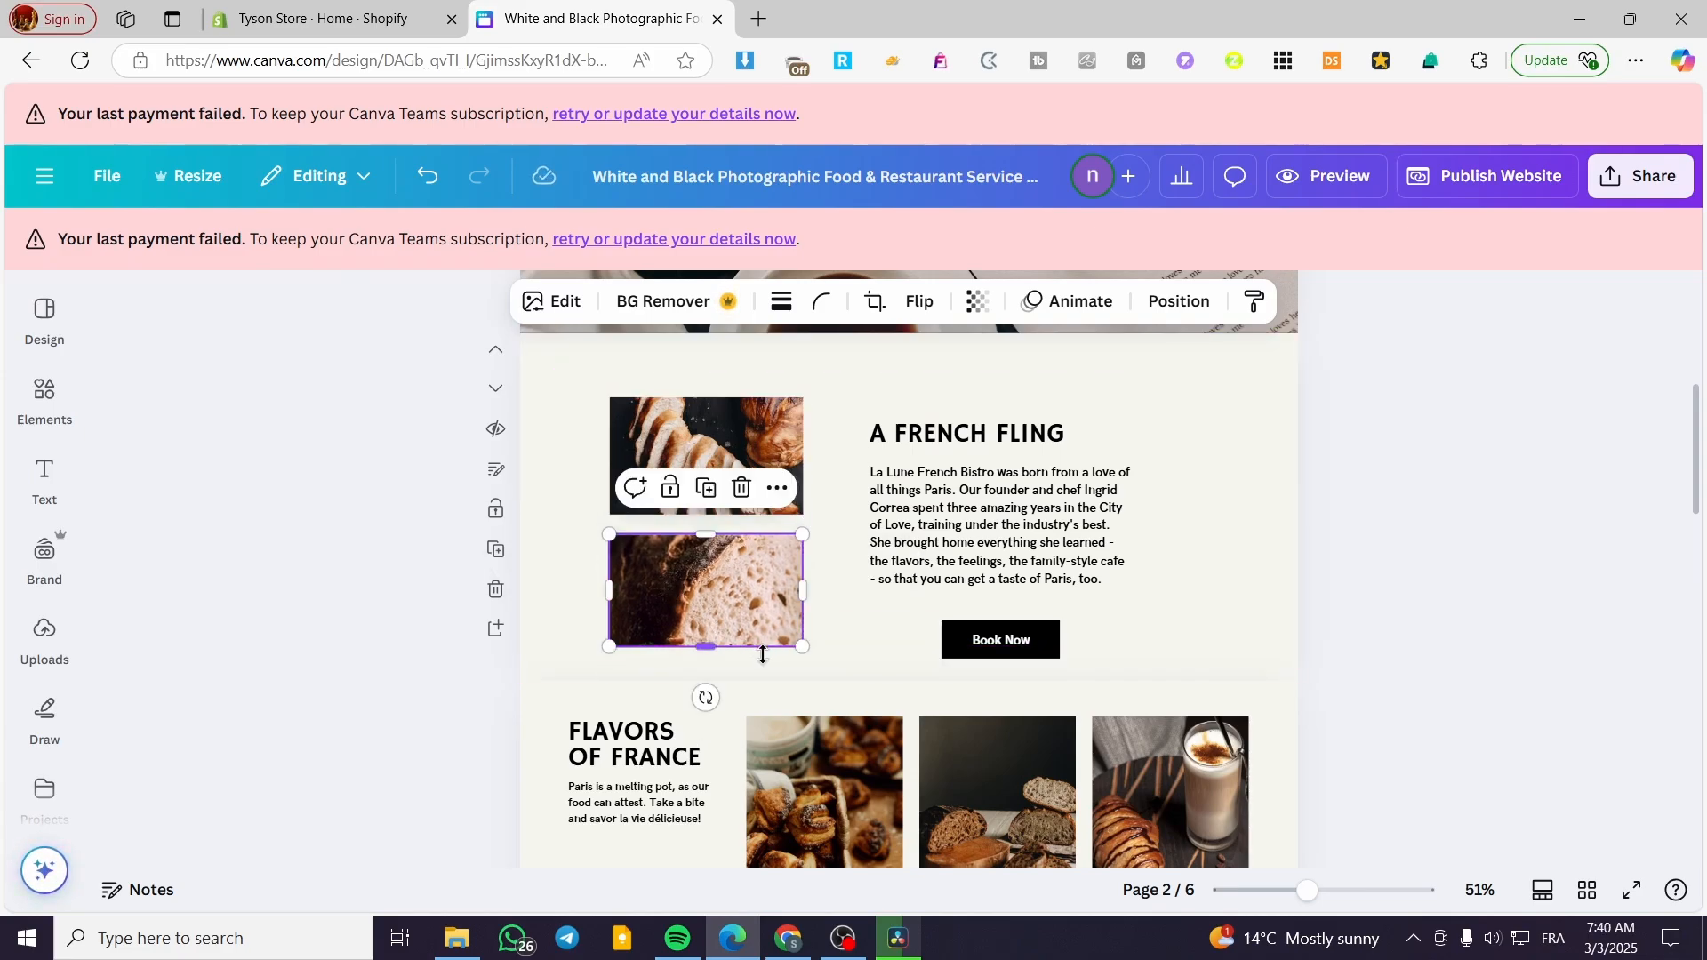
{"action": "left_click_drag", "start_coordinate": [706, 647], "coordinate": [708, 658]}
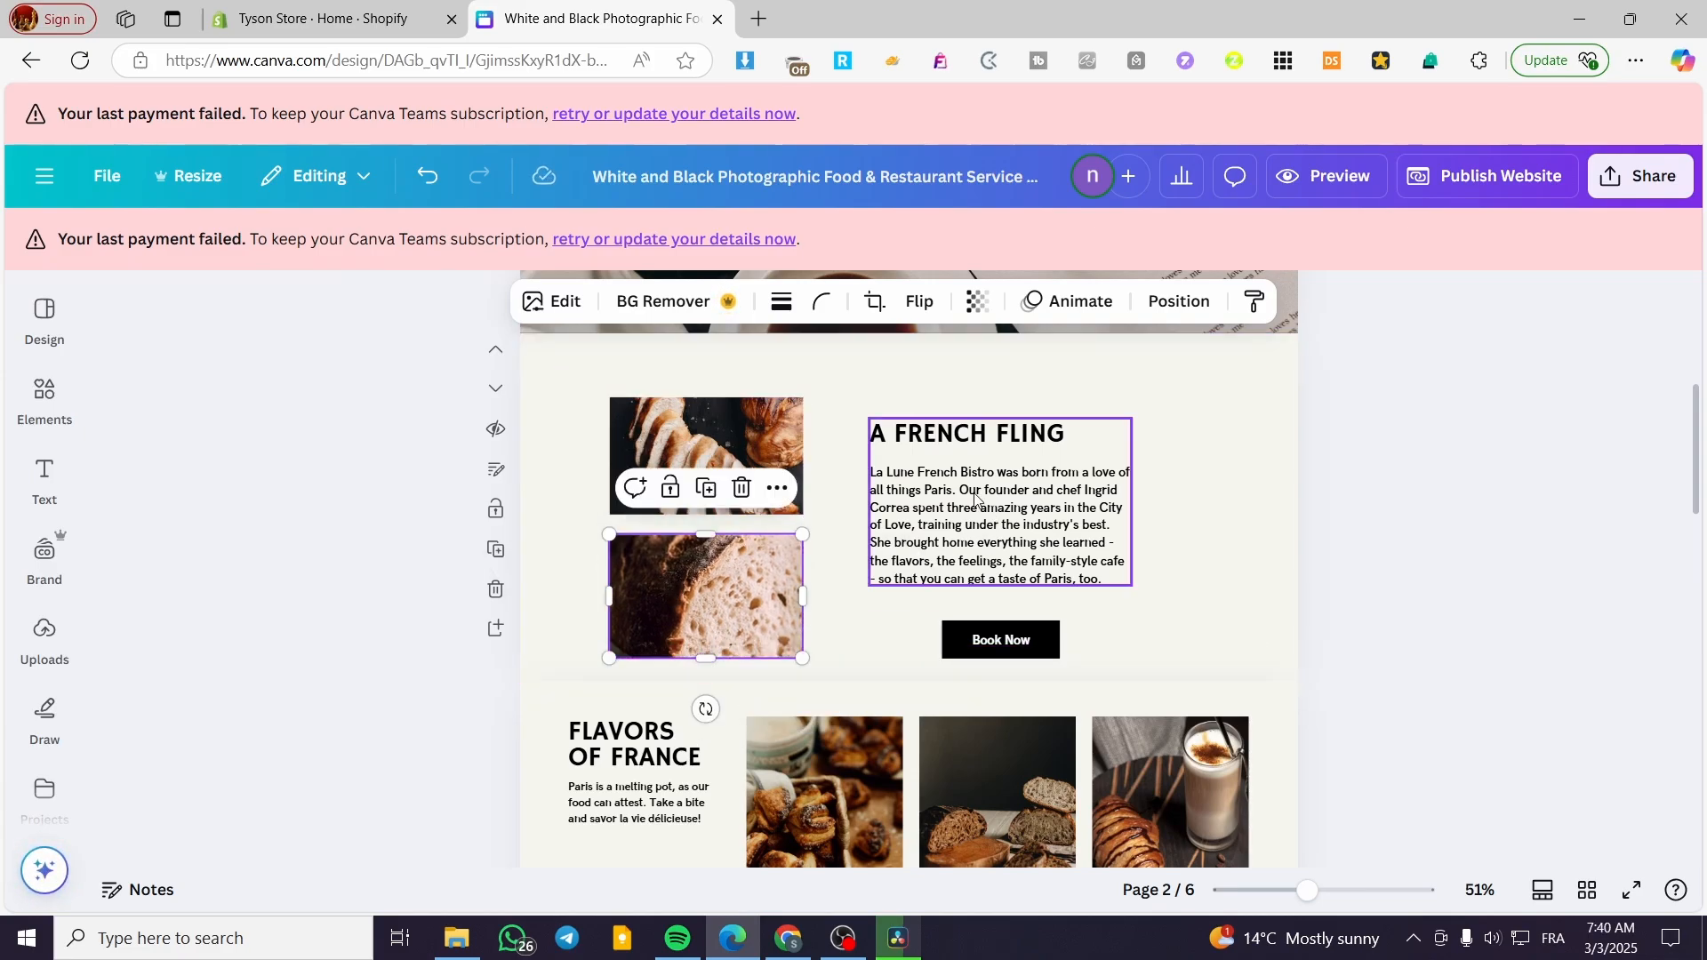
- Move the A French Fling text group closer to the photos, level with the upper one, and enlarge its body text to size 21.2
{"action": "left_click_drag", "start_coordinate": [965, 492], "coordinate": [932, 471]}
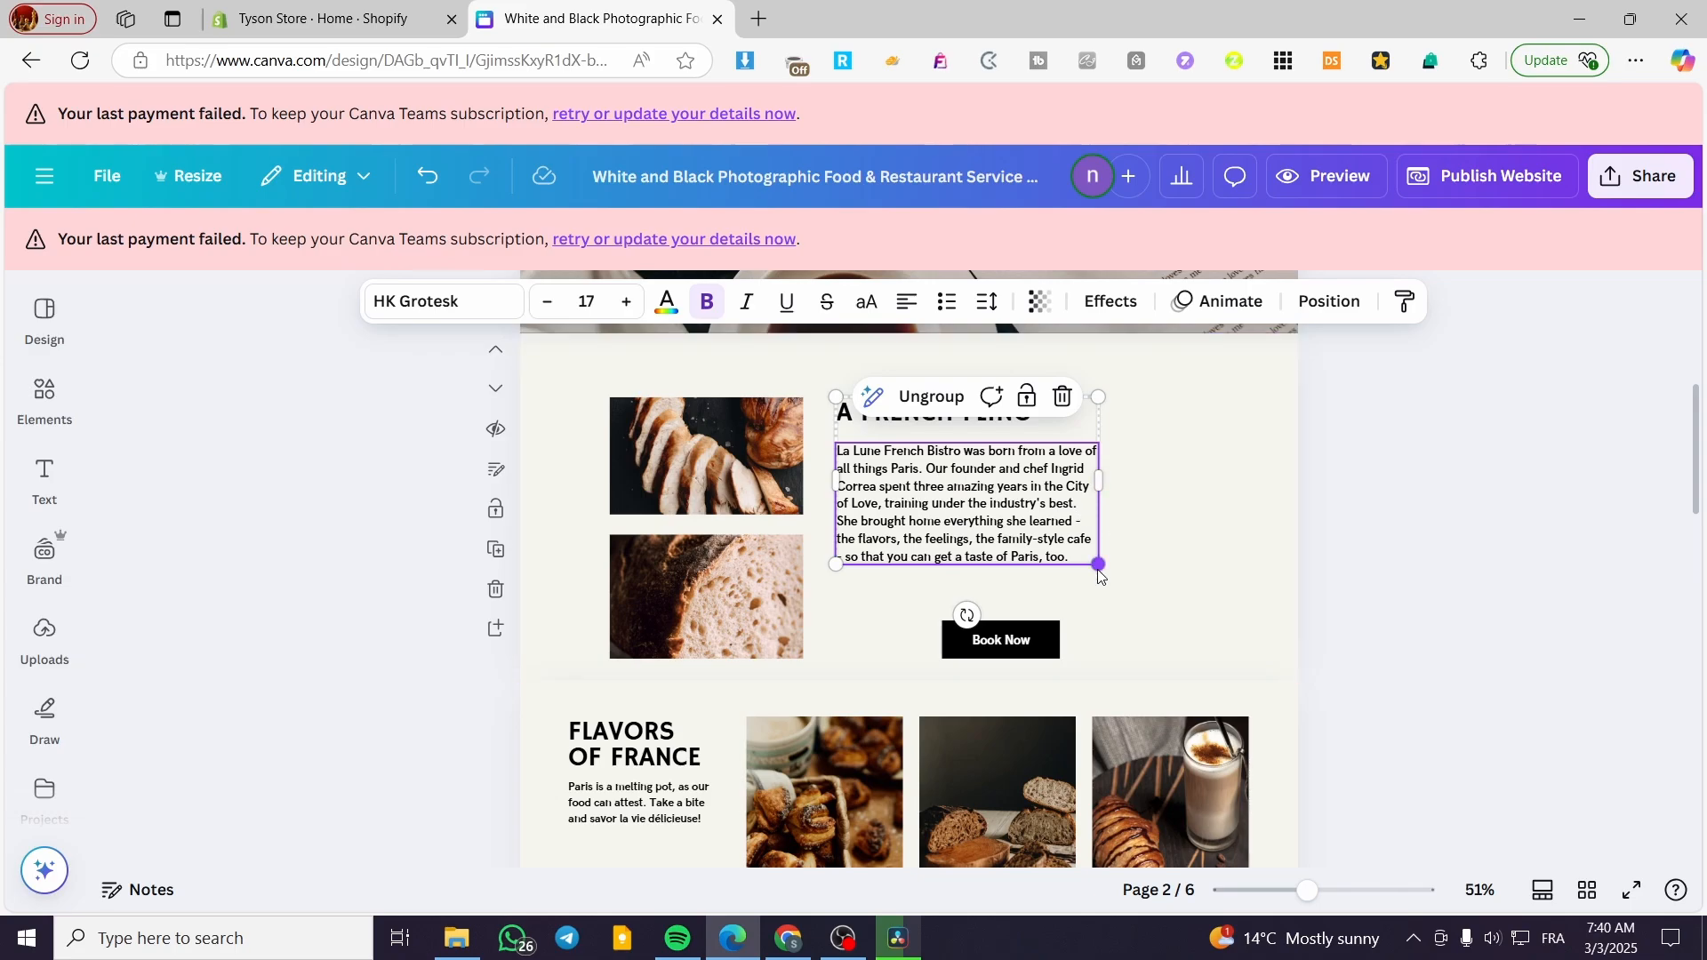
{"action": "left_click_drag", "start_coordinate": [1097, 565], "coordinate": [1139, 637]}
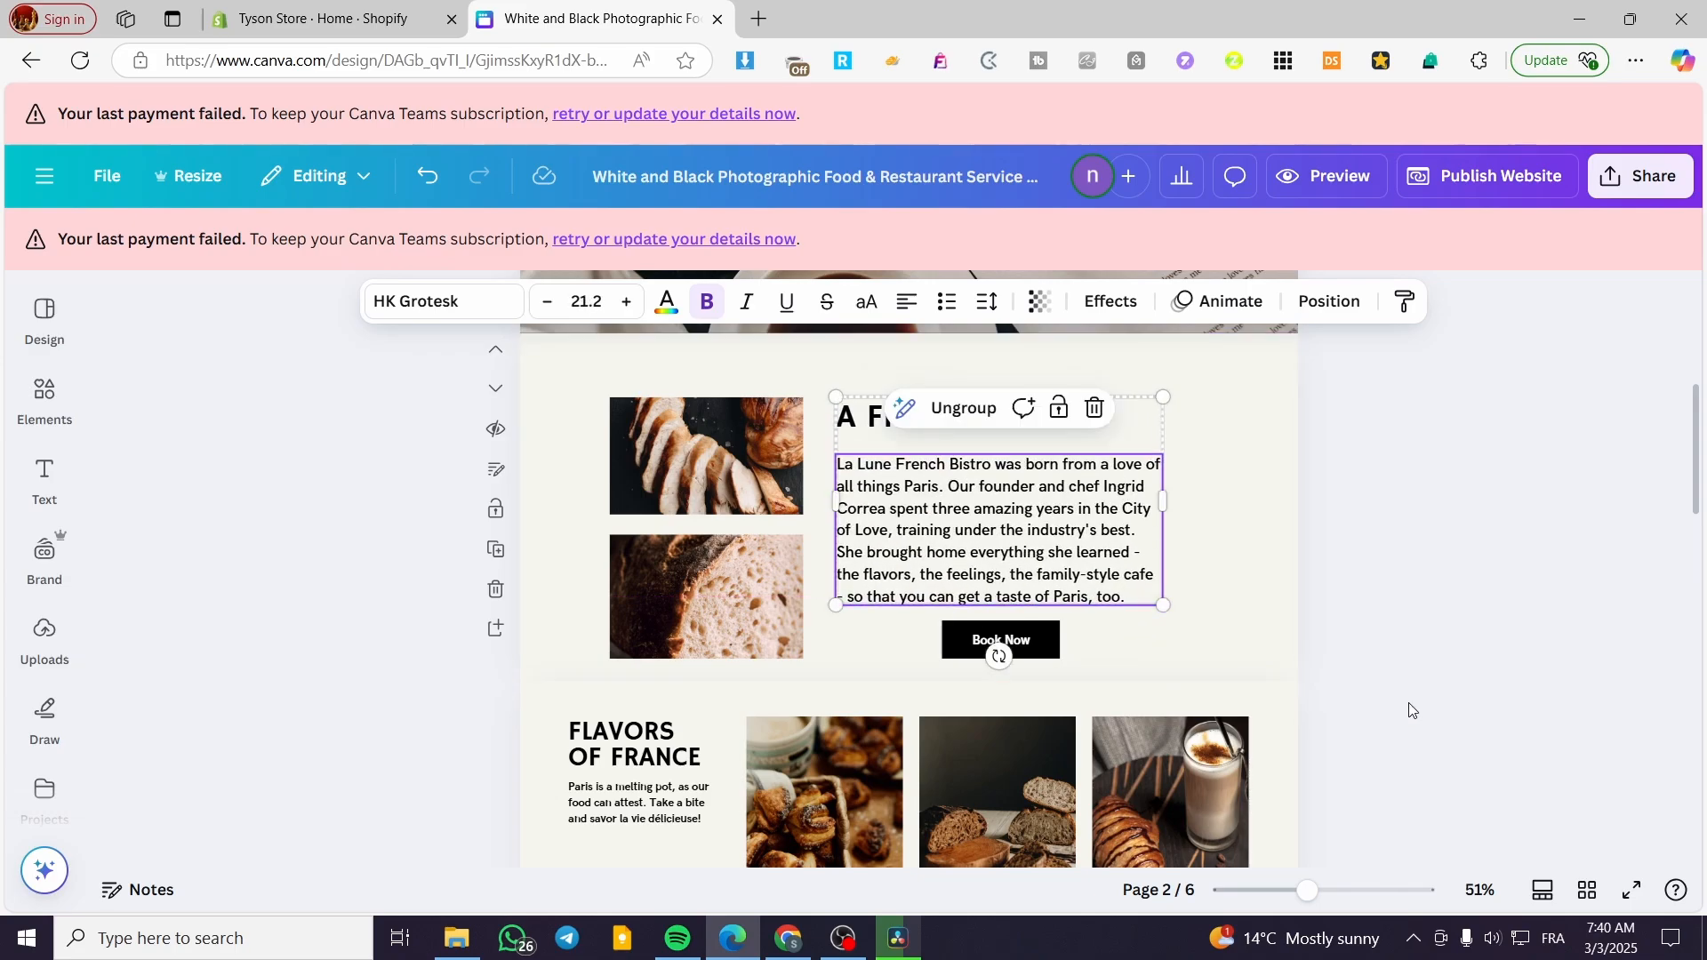
{"action": "left_click", "coordinate": [1486, 708]}
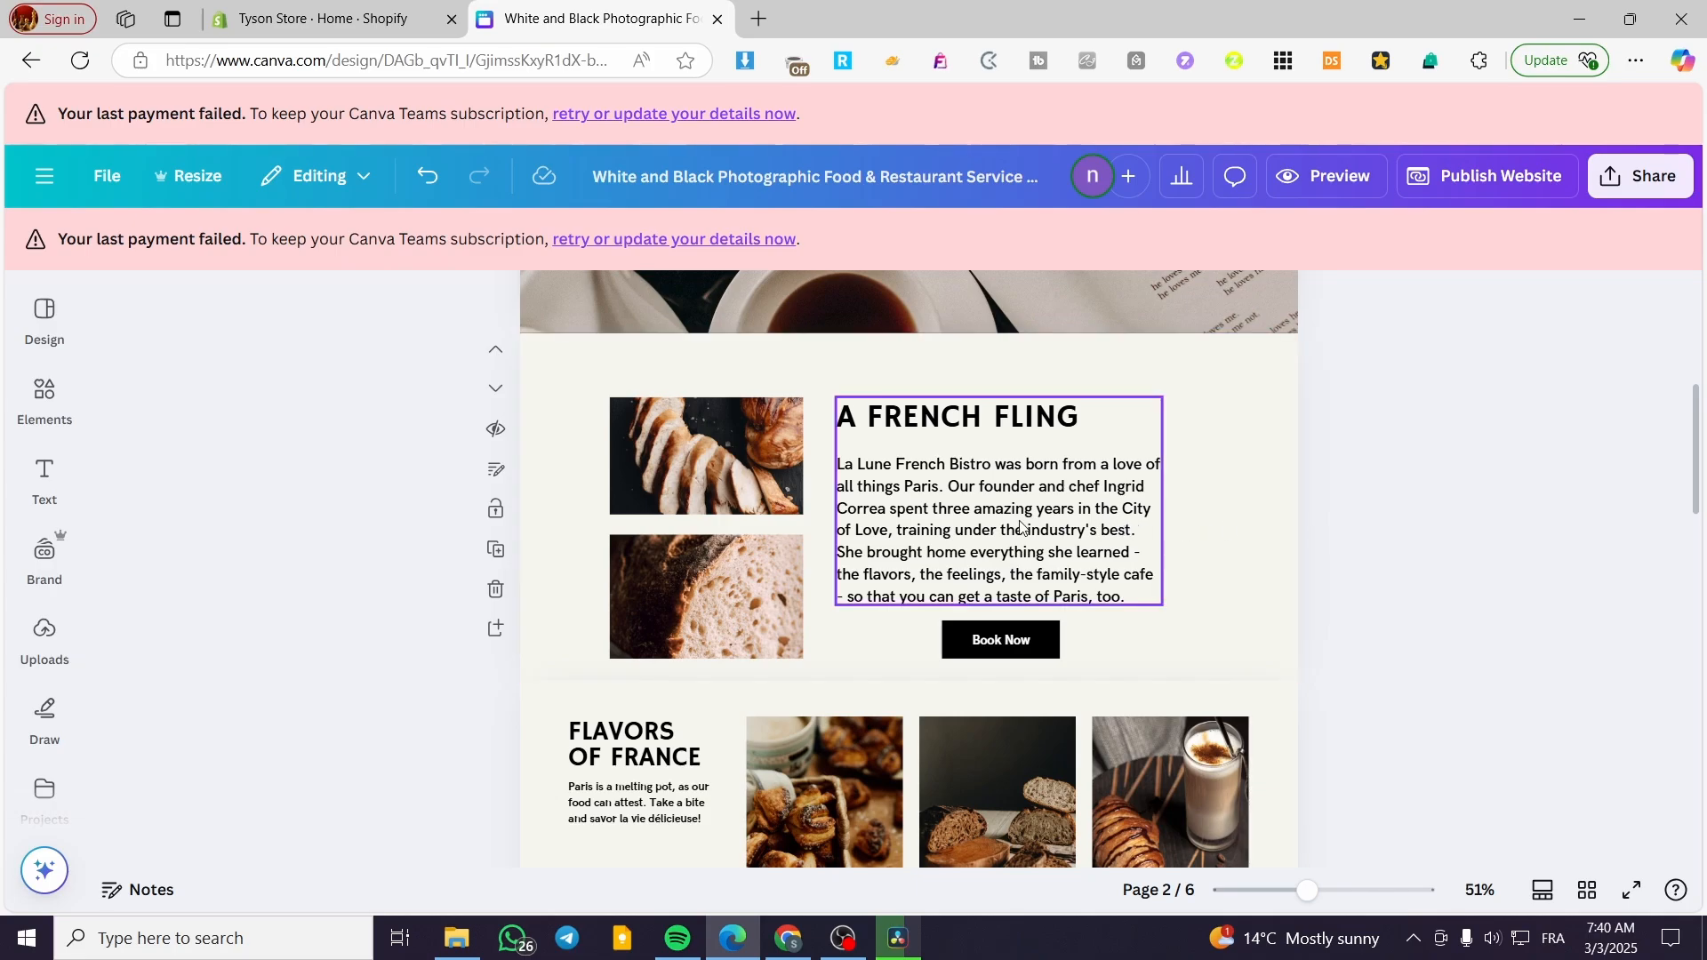
- Delete the Book Now button from the A French Fling section, including its label and black rectangle
{"action": "left_click", "coordinate": [994, 648]}
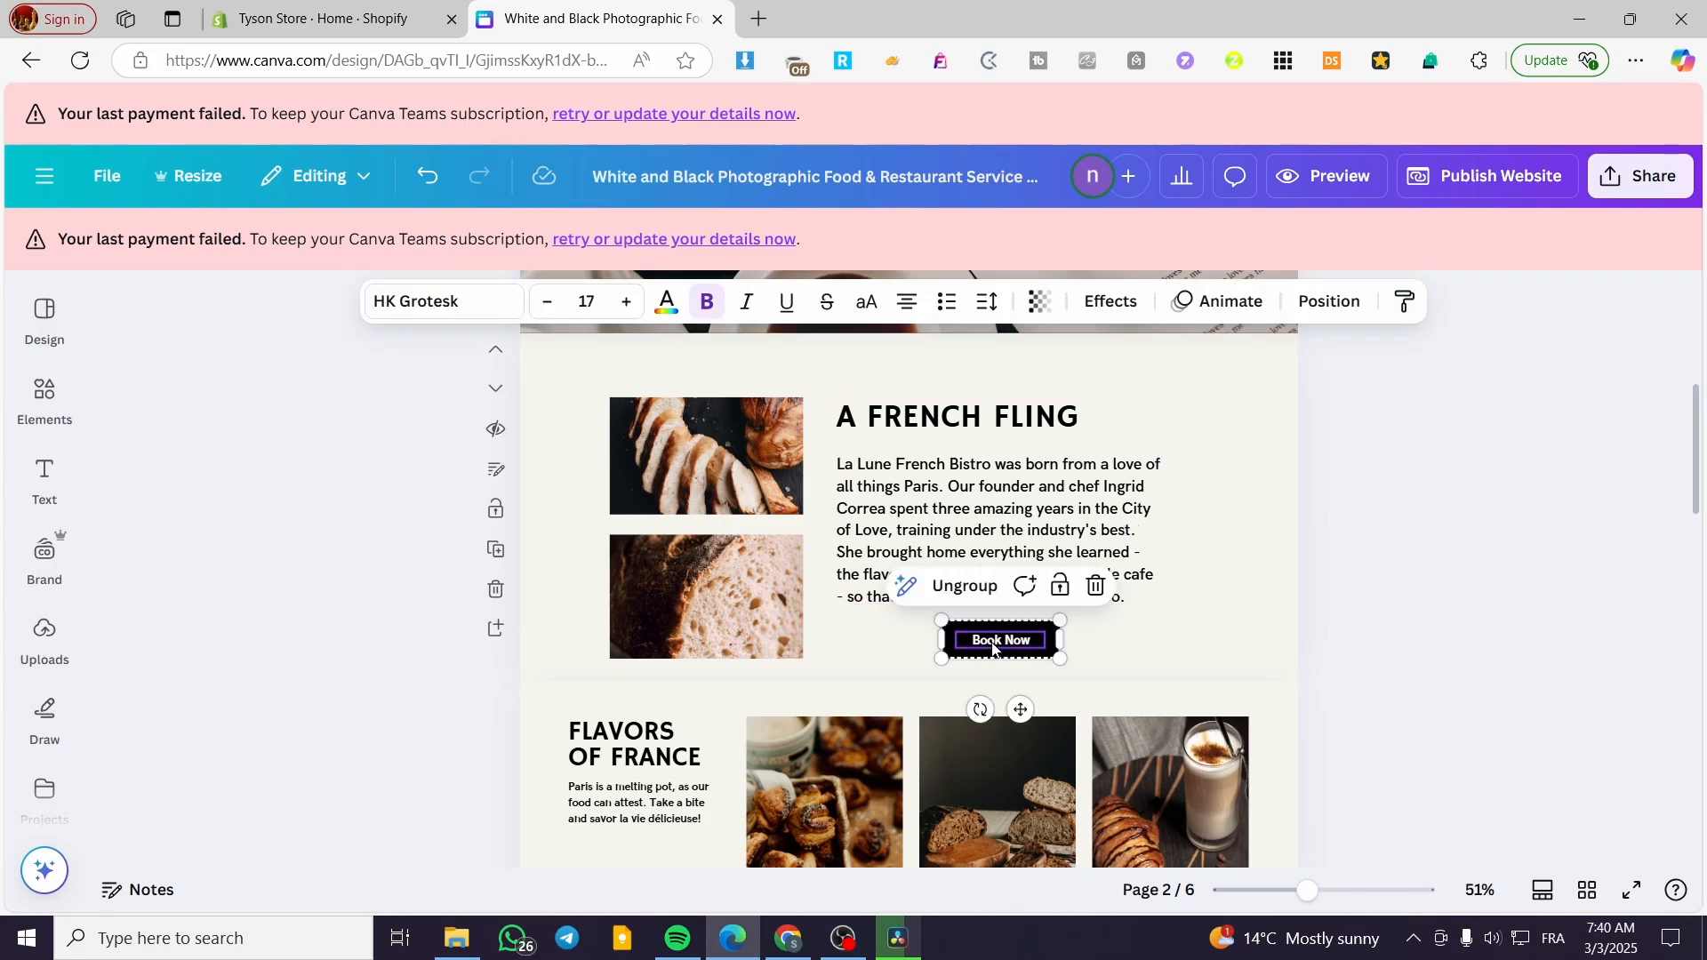
{"action": "left_click", "coordinate": [1009, 653]}
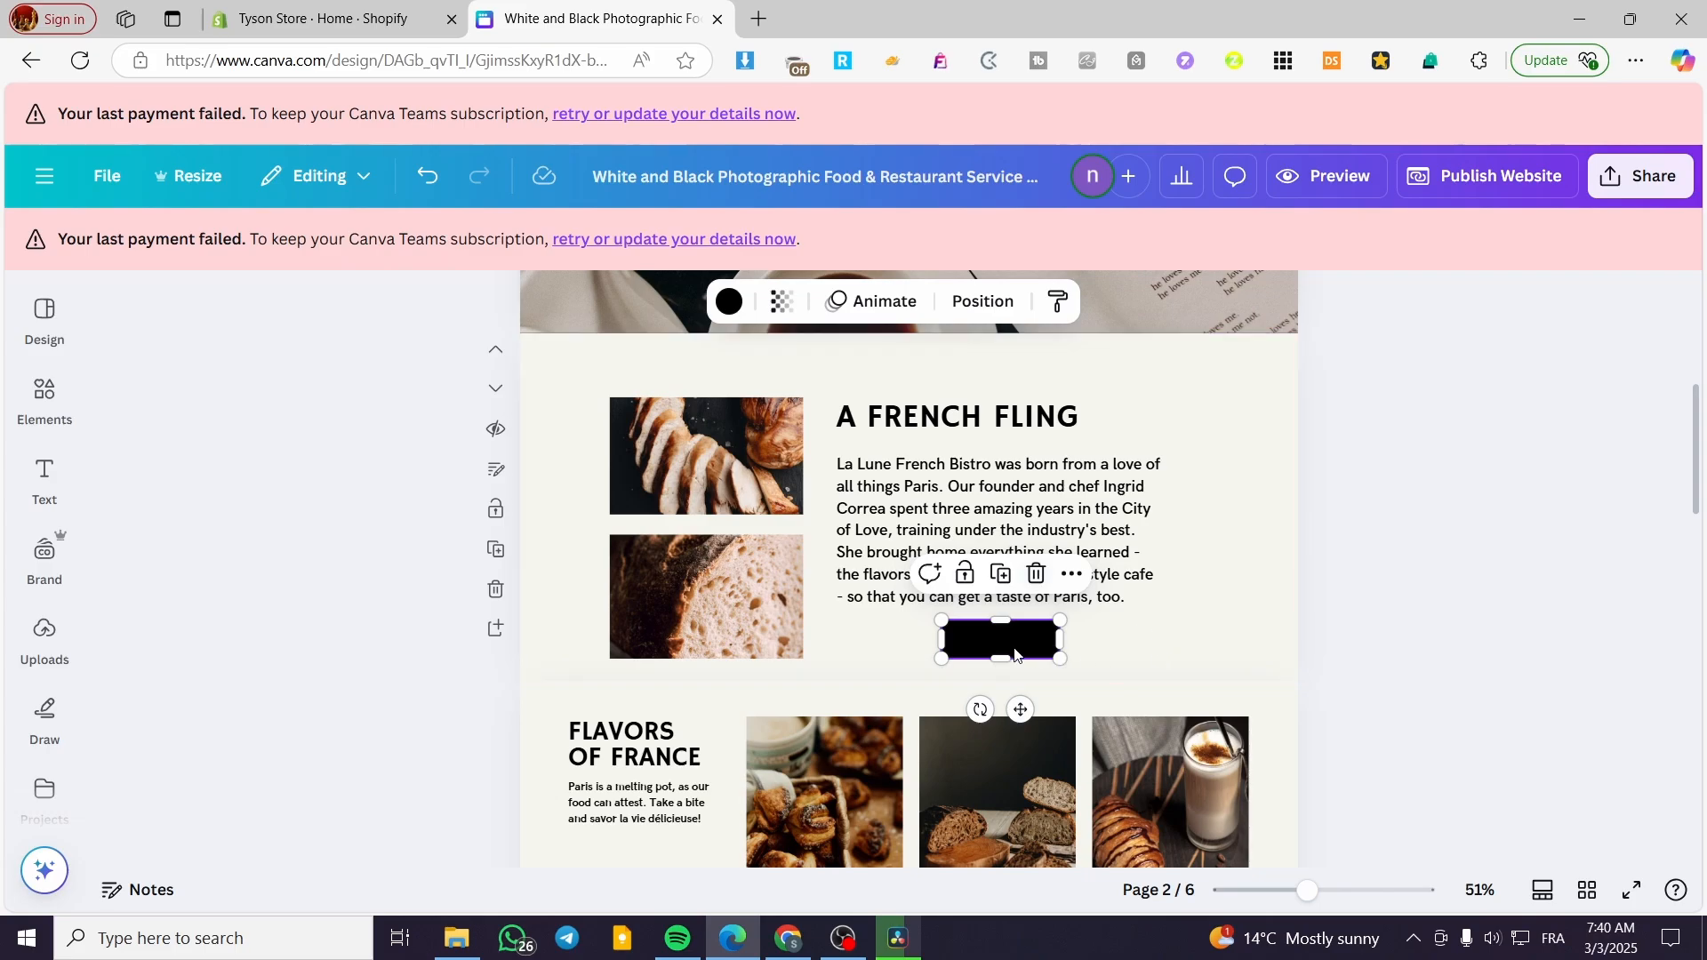
{"action": "left_click", "coordinate": [1040, 577]}
{"action": "scroll", "coordinate": [983, 640], "scroll_direction": "up", "scroll_amount": 5}
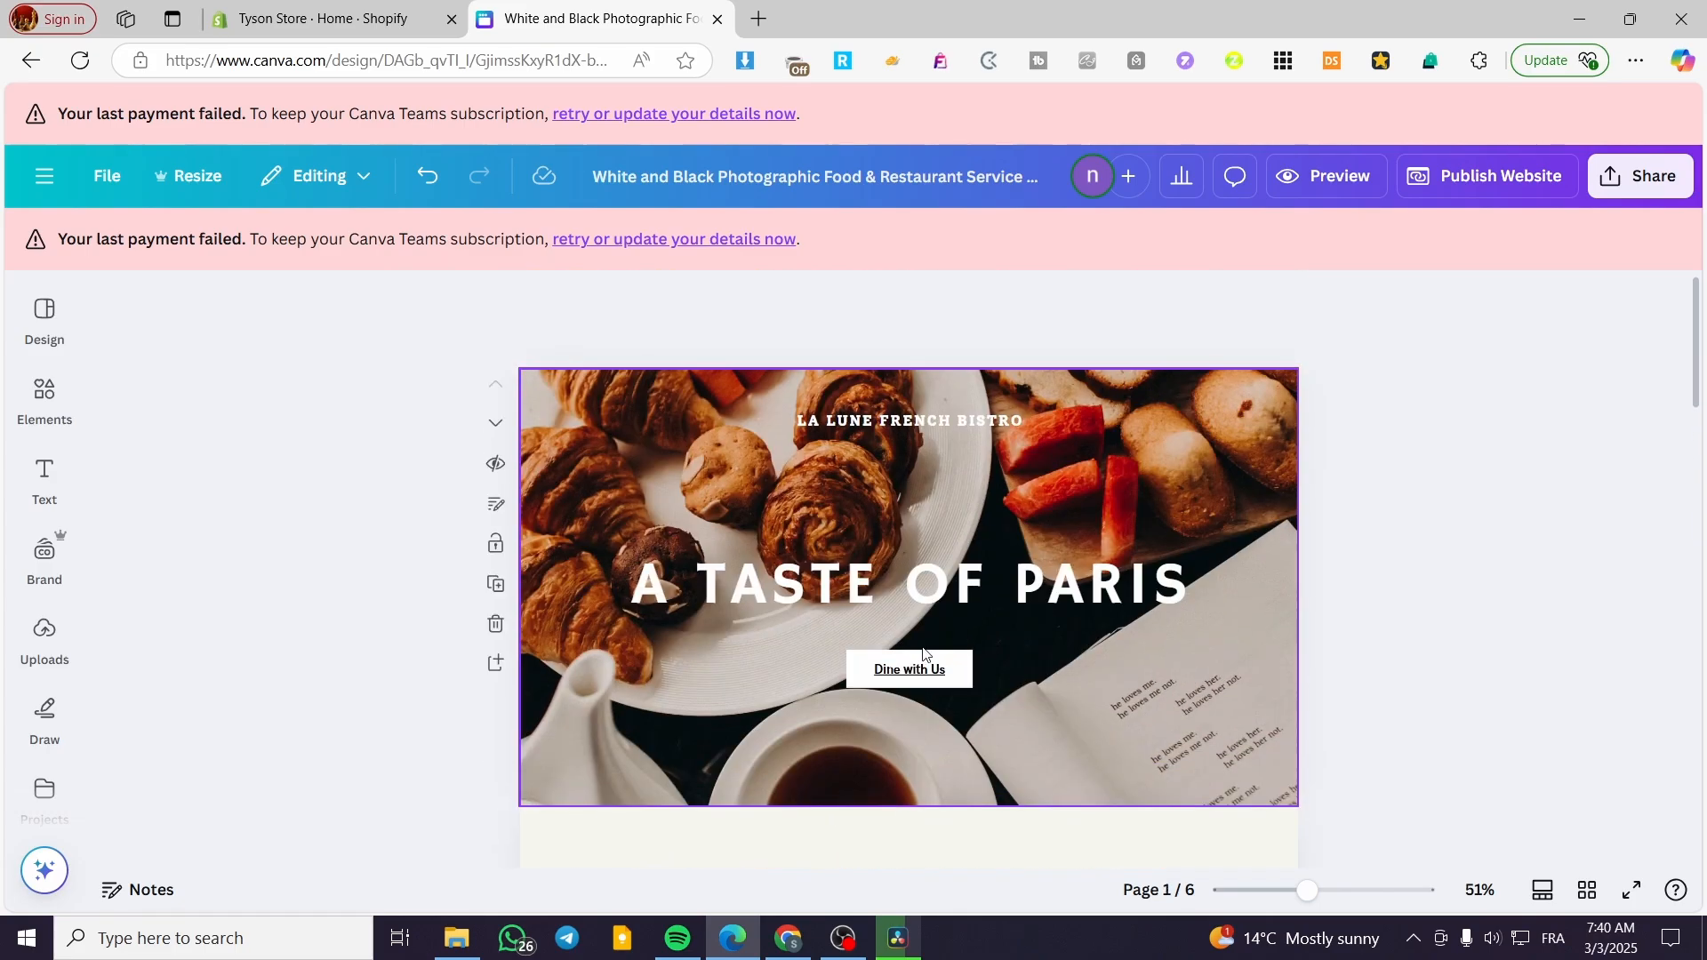
{"action": "left_click", "coordinate": [922, 659]}
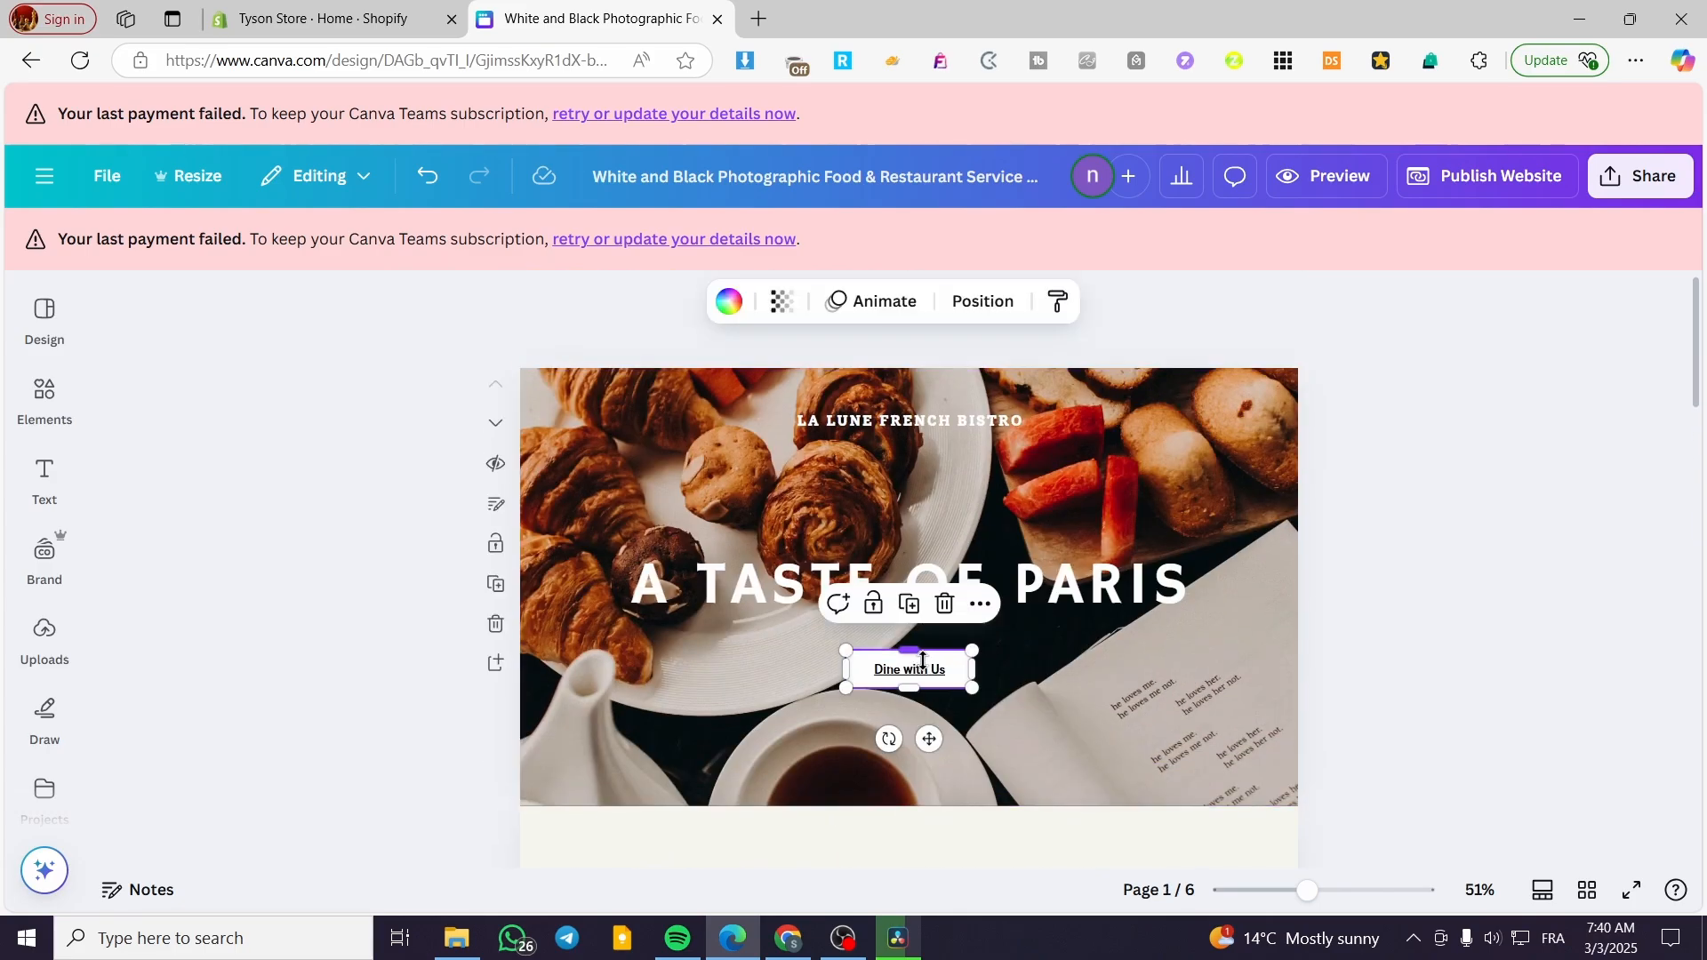
{"action": "left_click", "coordinate": [946, 603]}
{"action": "key", "text": "ctrl+z"}
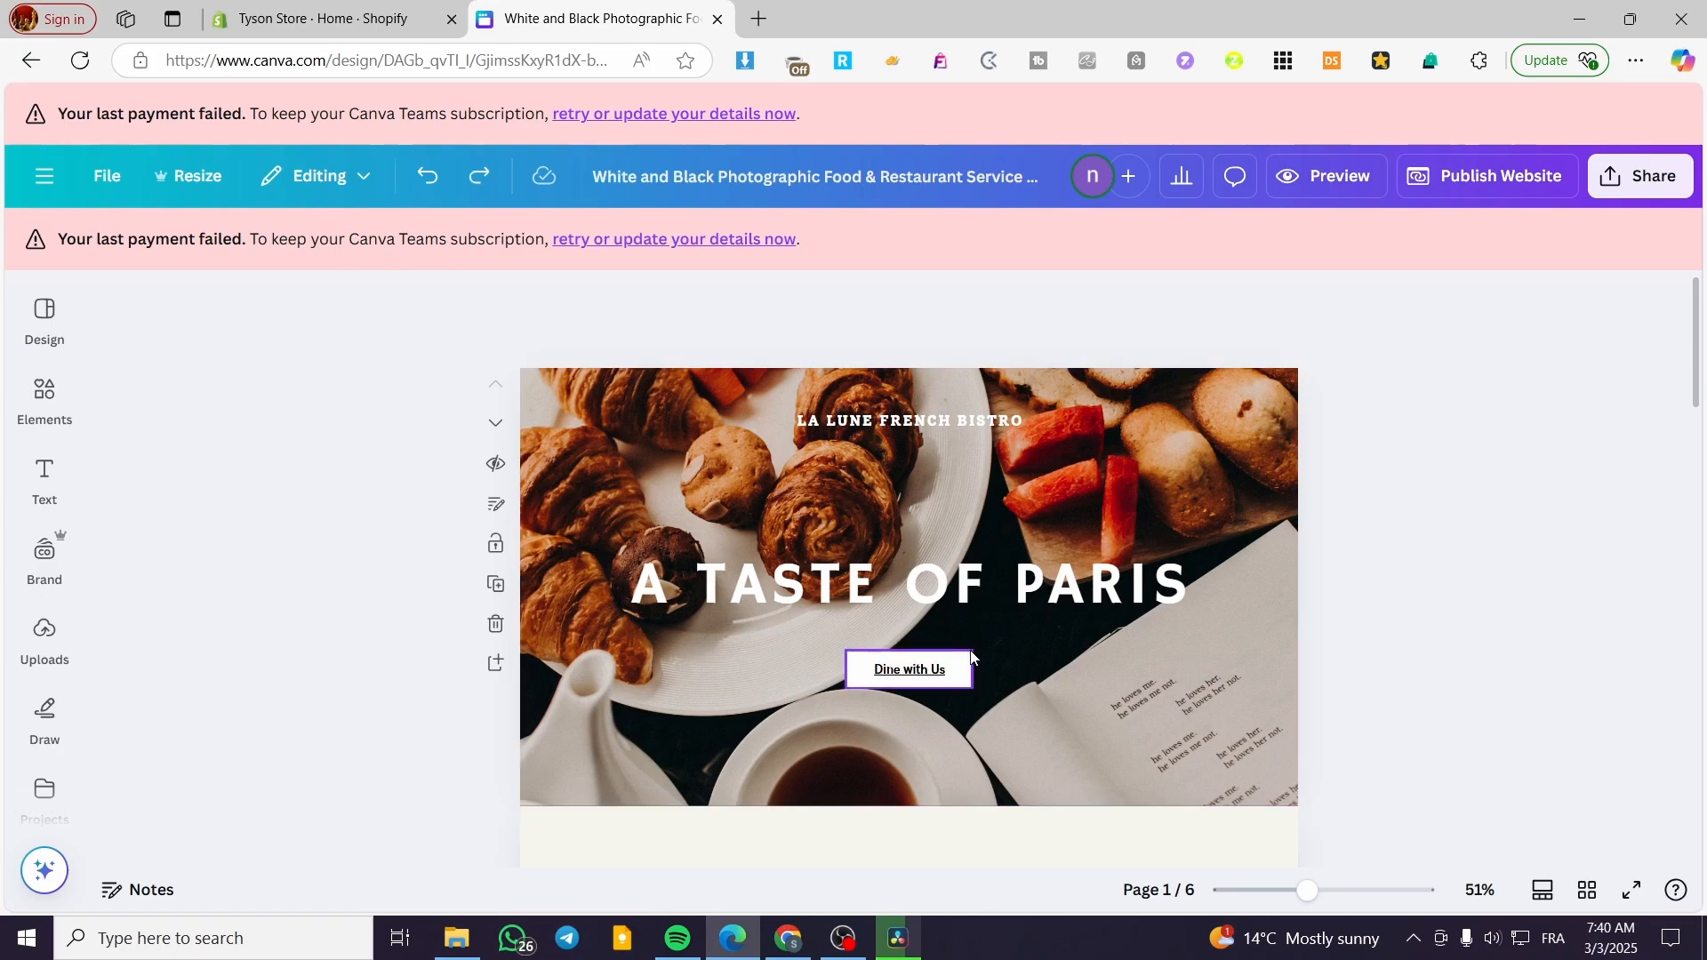
- Delete the two lower Buy Now buttons in the Get Your Brunch section, including their labels and brown shapes
{"action": "scroll", "coordinate": [931, 682], "scroll_direction": "down", "scroll_amount": 15}
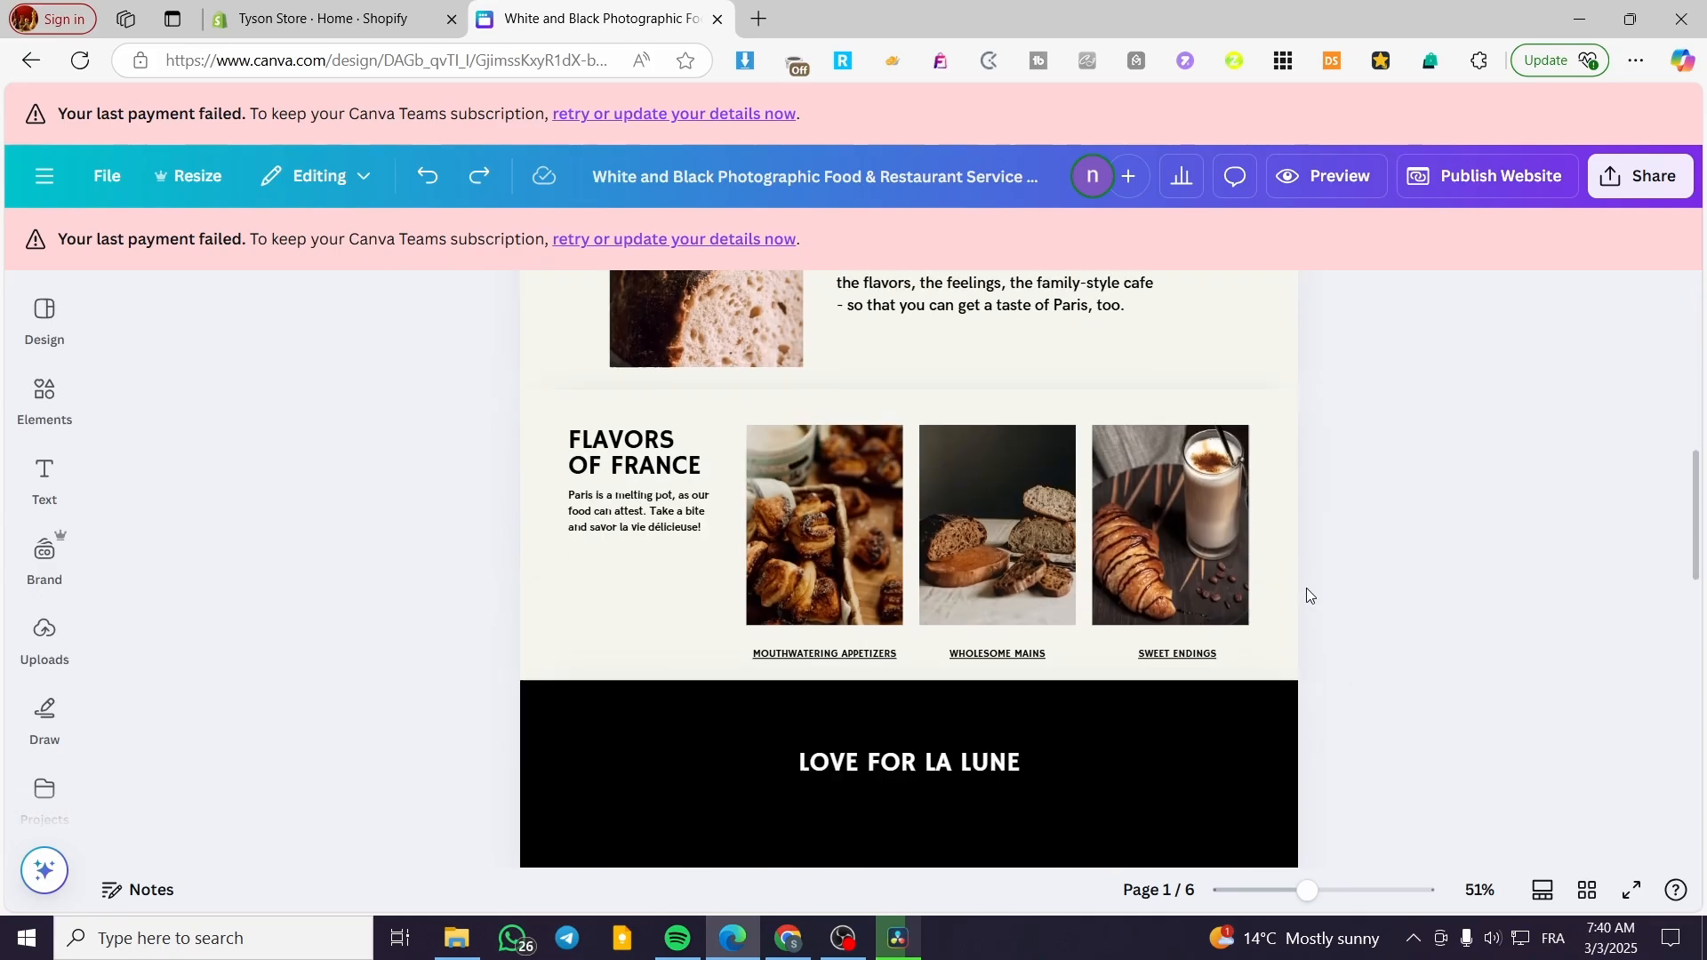
{"action": "scroll", "coordinate": [957, 589], "scroll_direction": "down", "scroll_amount": 3}
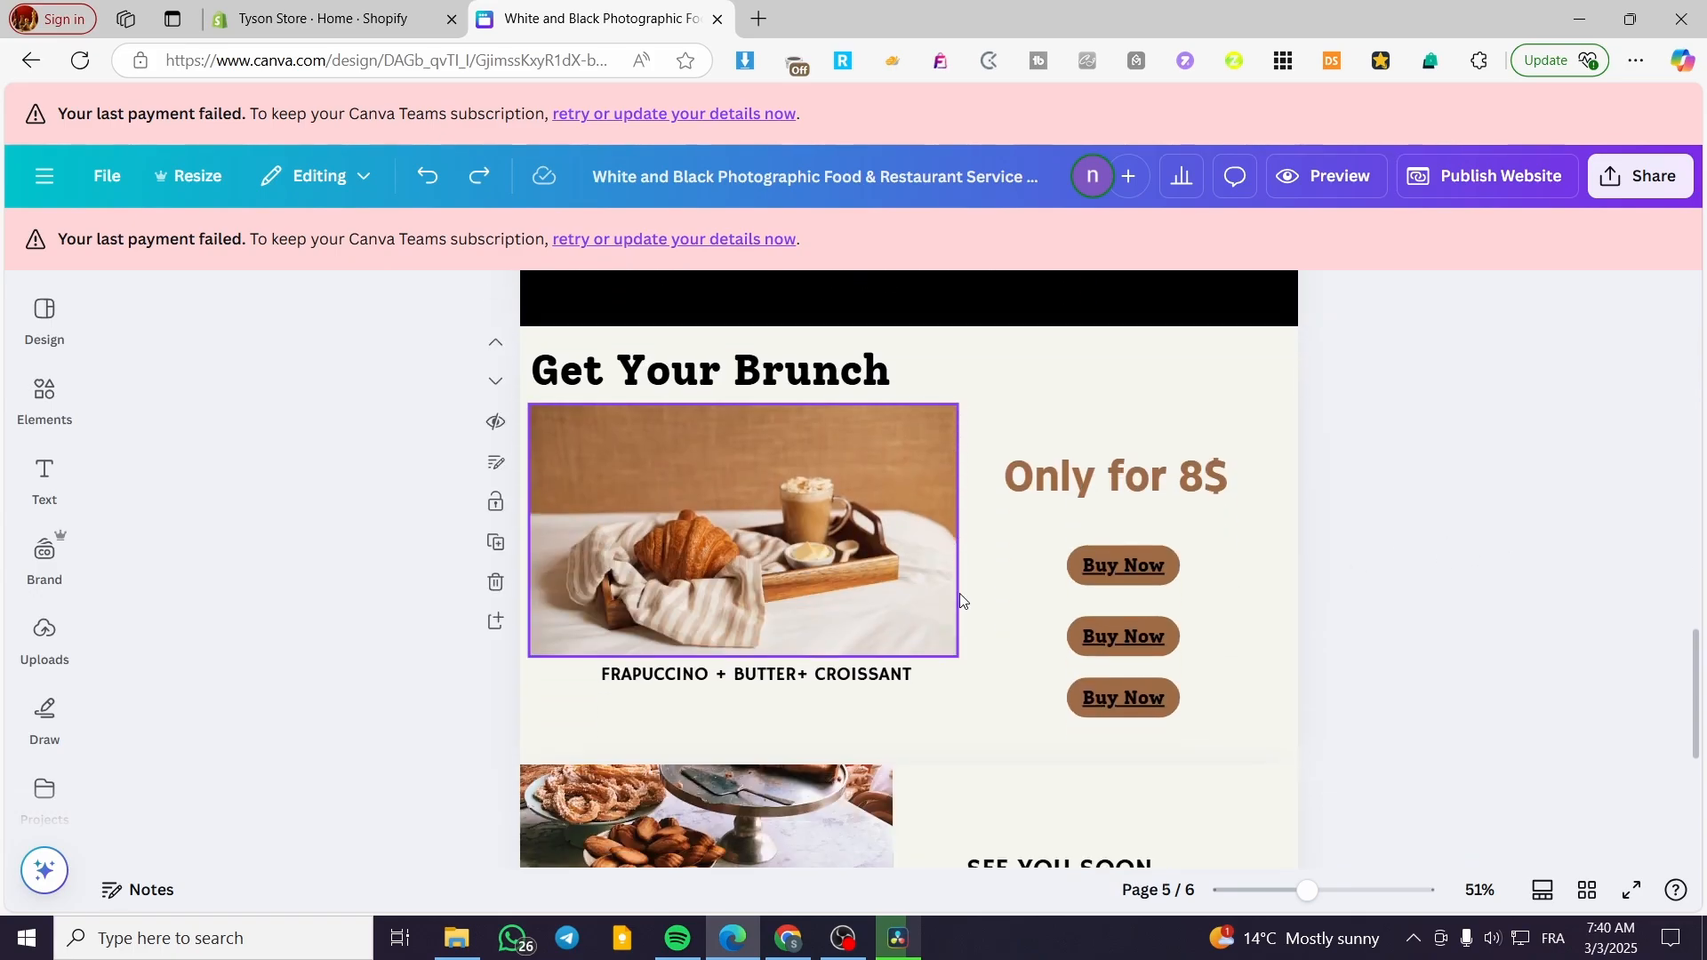
{"action": "left_click", "coordinate": [1125, 649]}
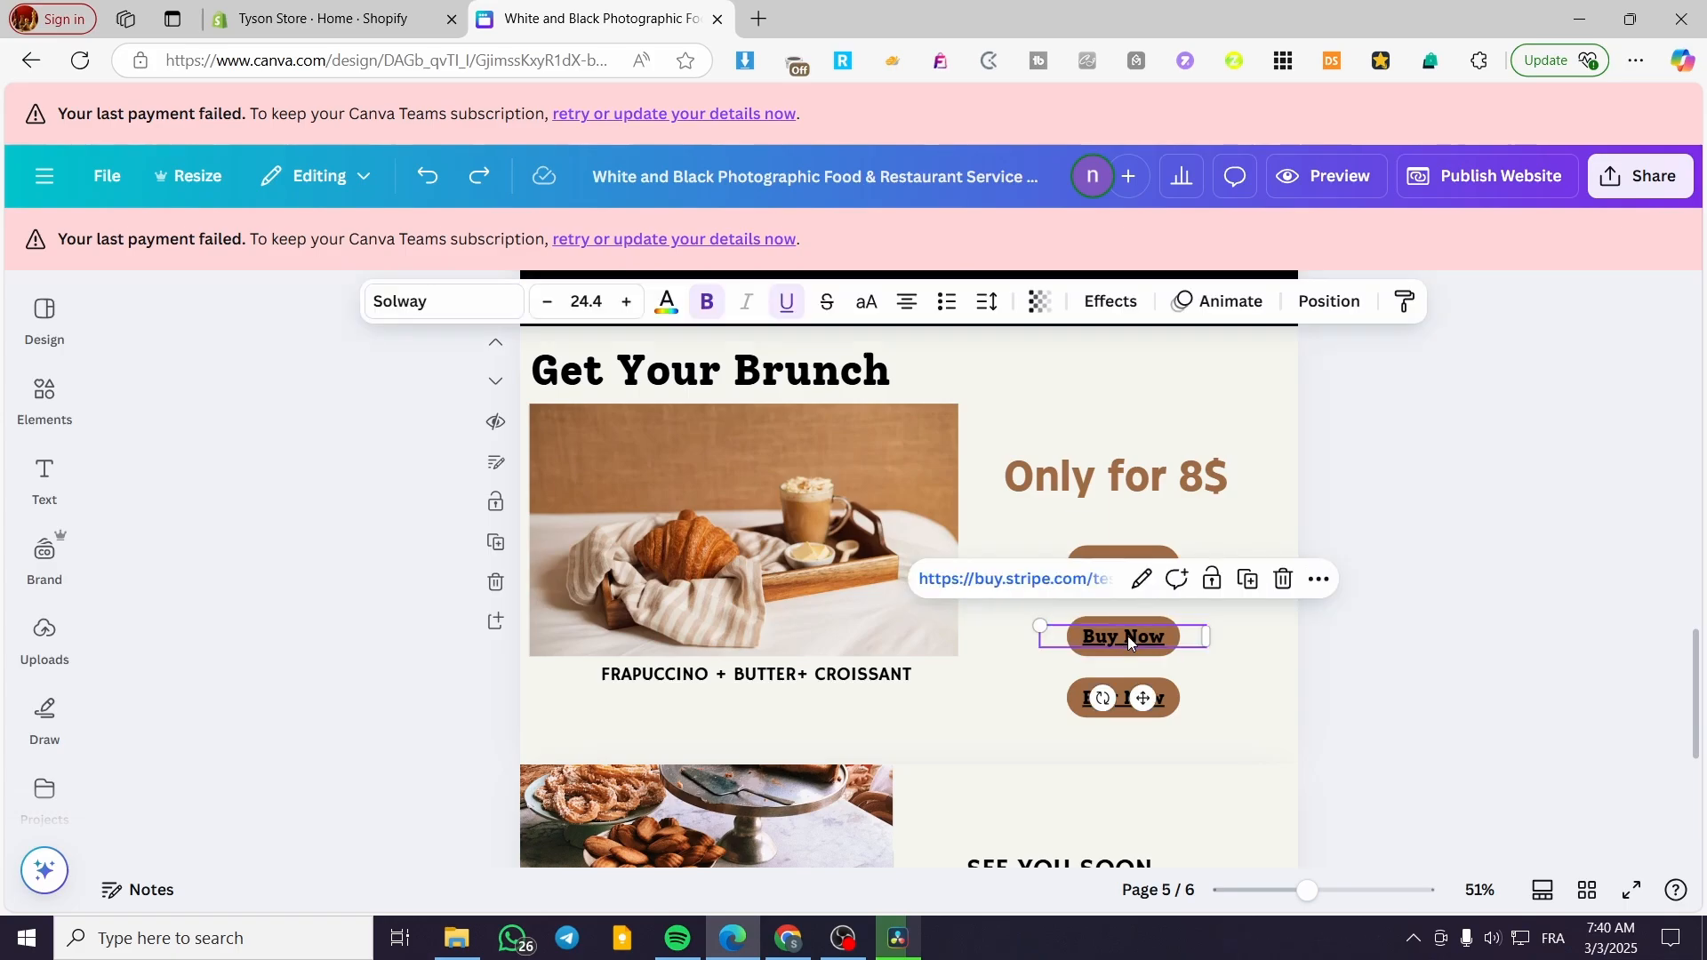
{"action": "left_click", "coordinate": [1280, 579]}
{"action": "left_click", "coordinate": [1144, 643]}
{"action": "left_click", "coordinate": [1158, 569]}
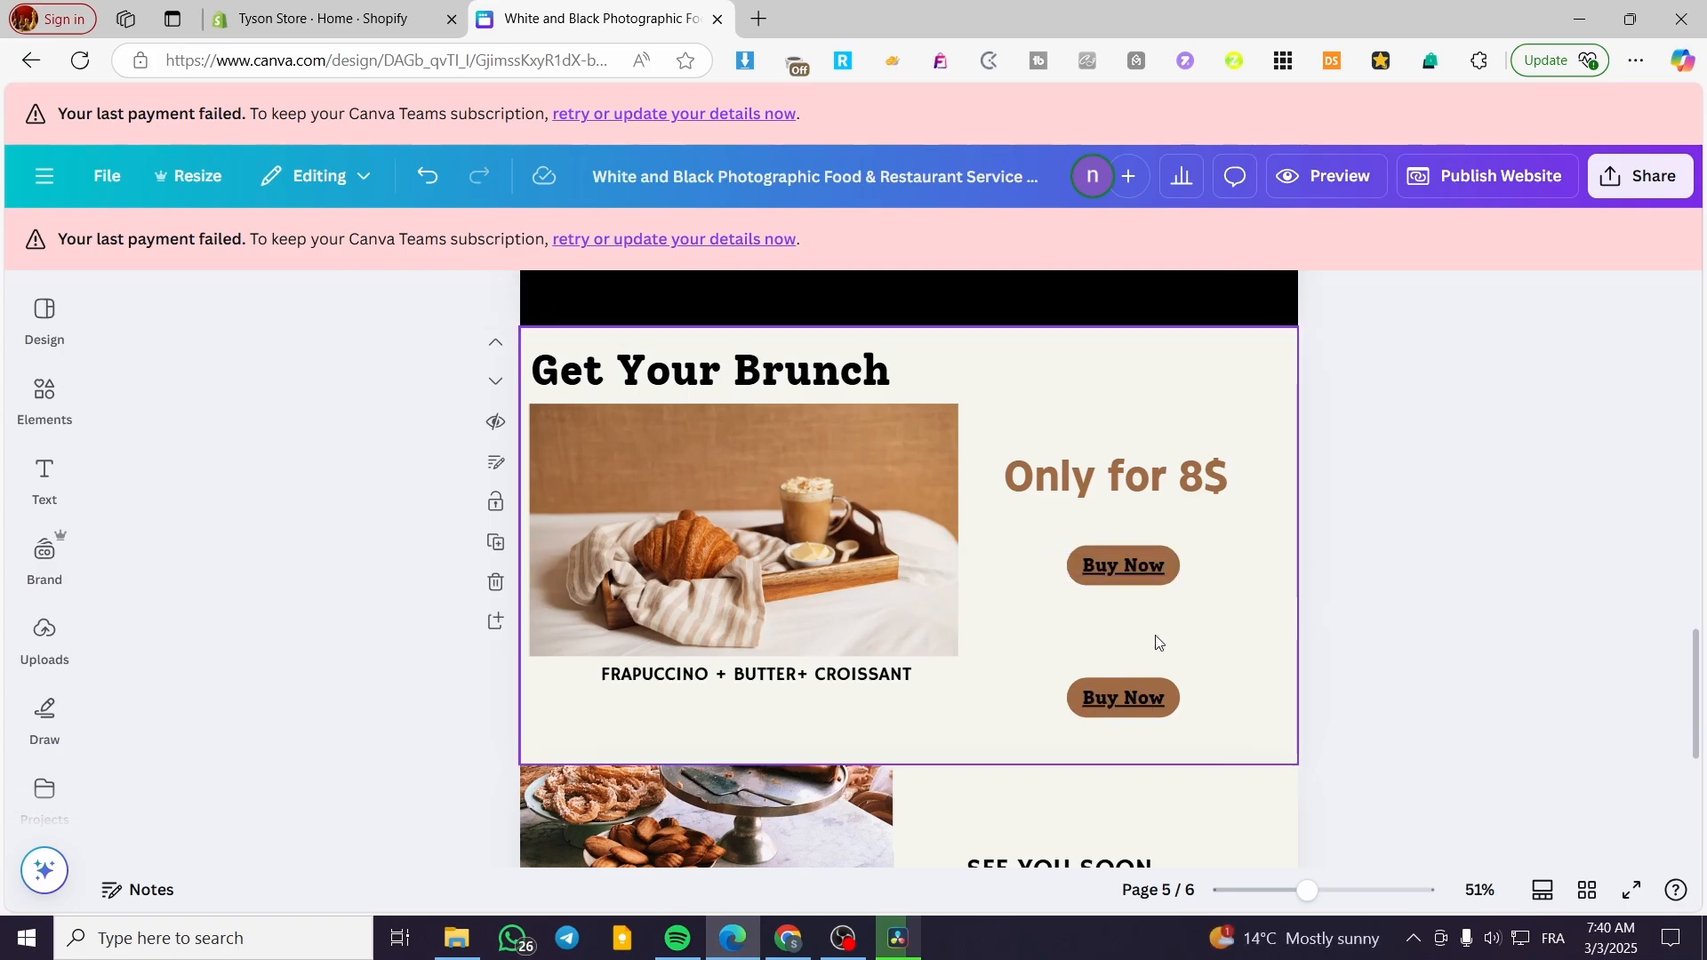
{"action": "left_click", "coordinate": [1131, 698]}
{"action": "left_click", "coordinate": [1283, 641]}
{"action": "left_click", "coordinate": [1147, 698]}
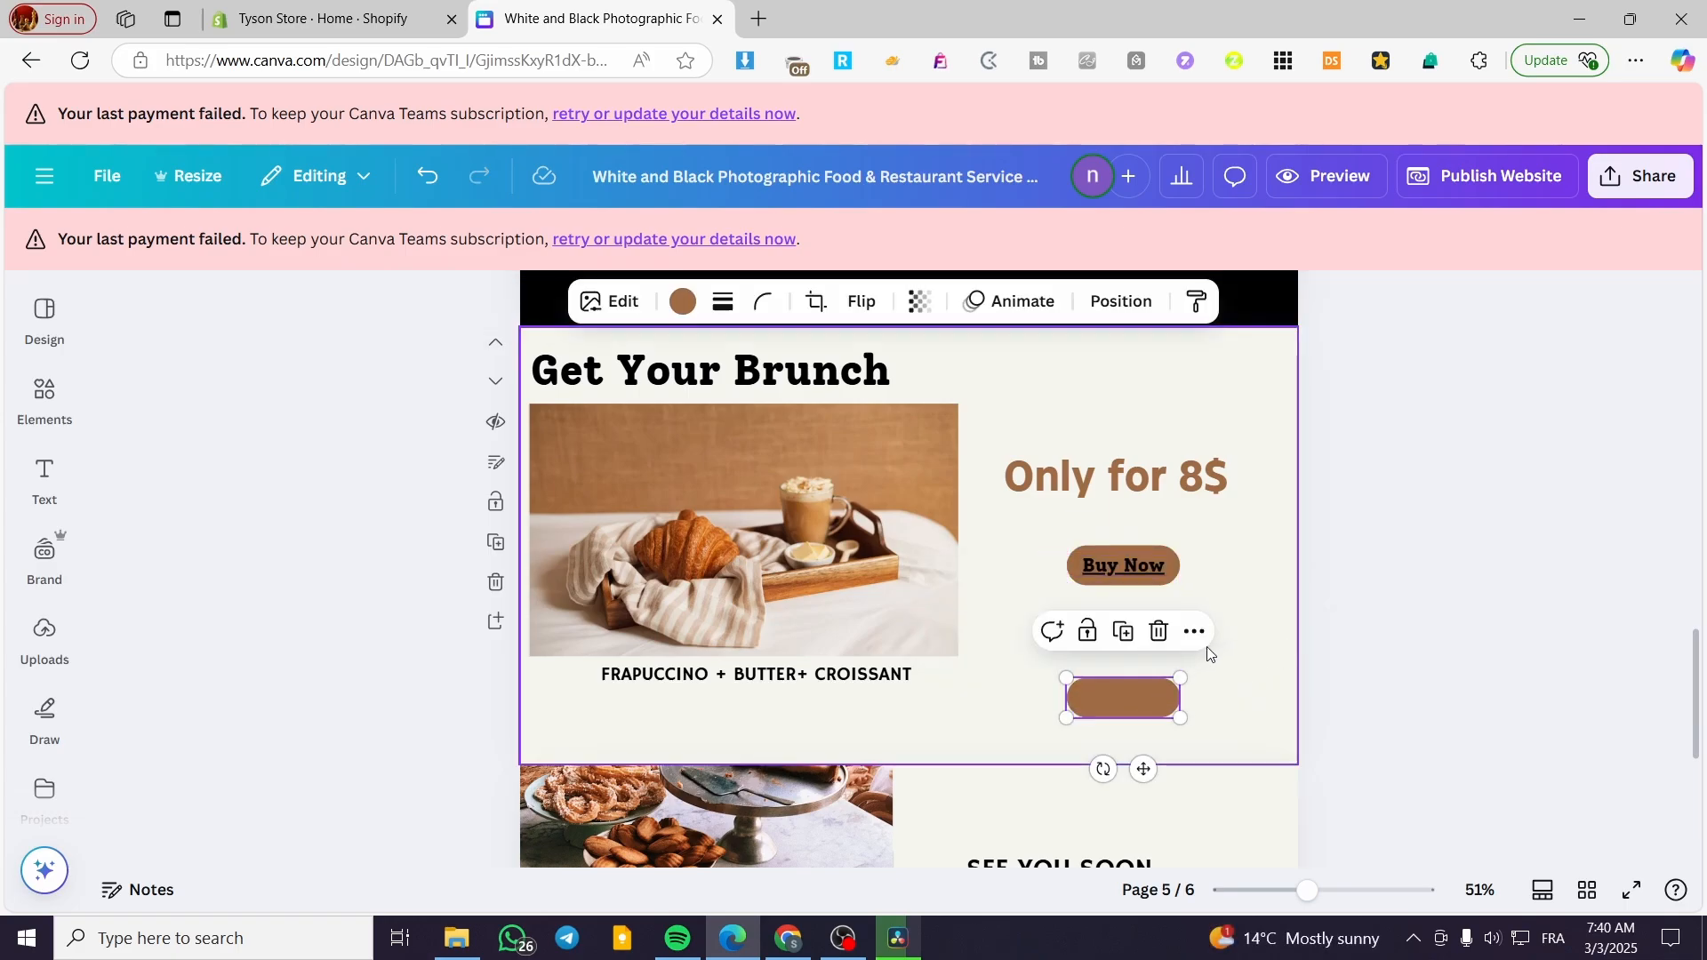
{"action": "left_click", "coordinate": [1155, 630]}
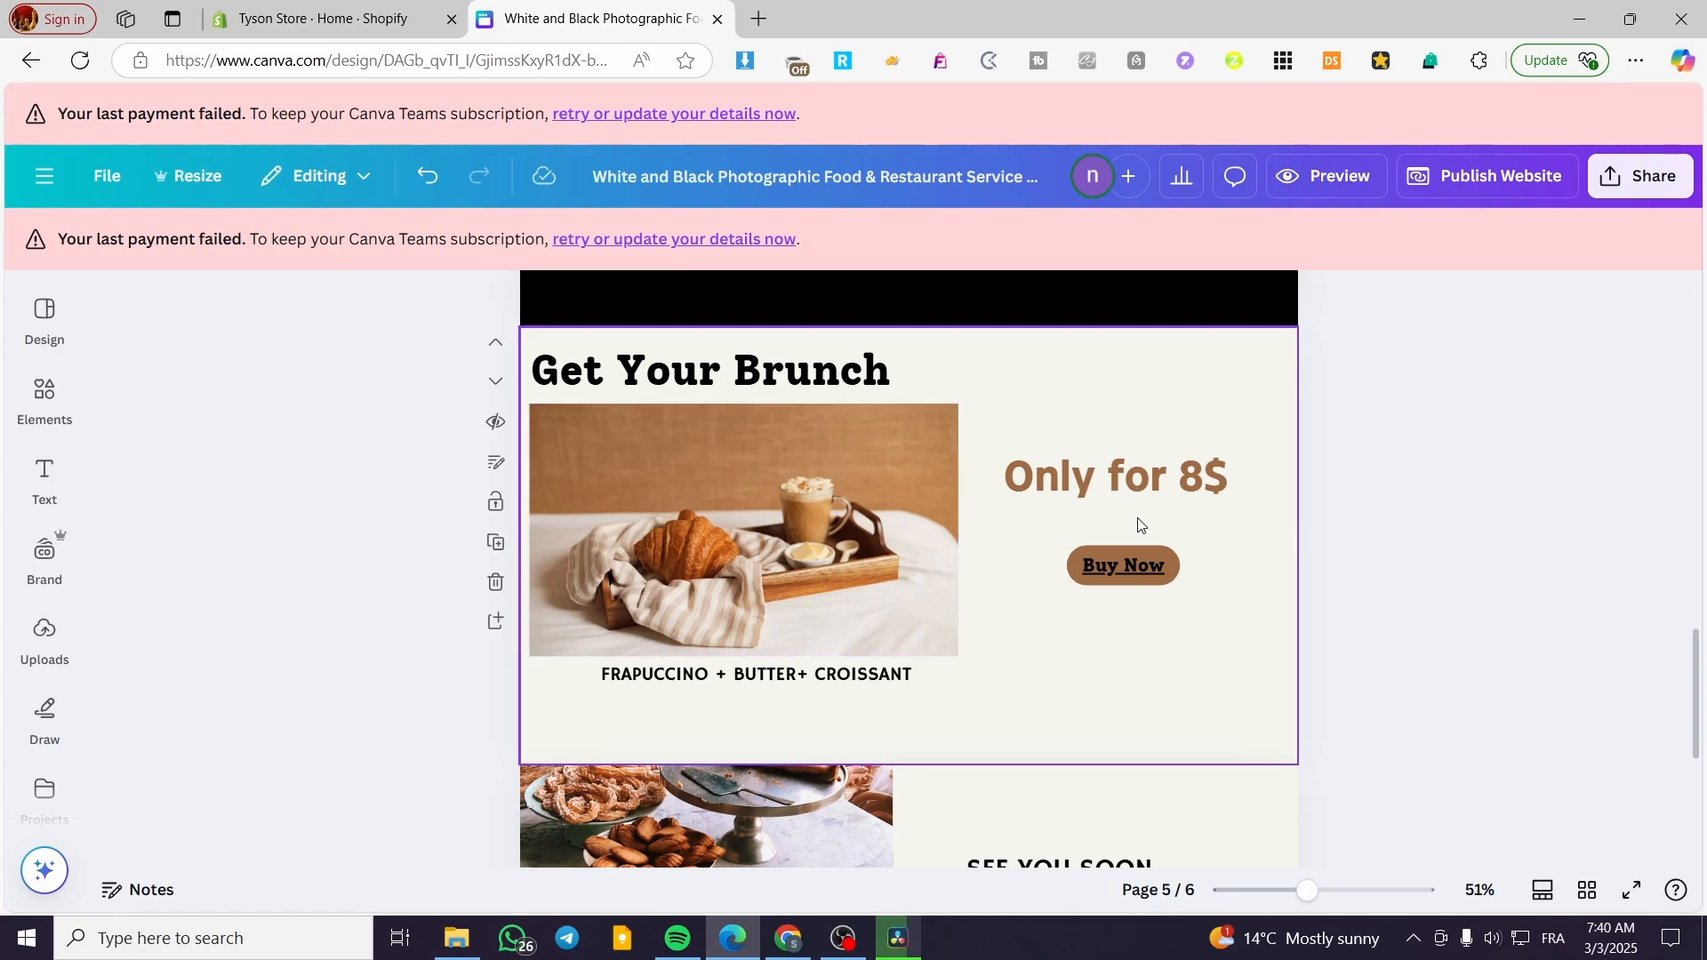
- Move the Only for 8$ text up level with the top of the brunch photo and the remaining Buy Now button up beneath it
{"action": "left_click_drag", "start_coordinate": [1094, 478], "coordinate": [1102, 428]}
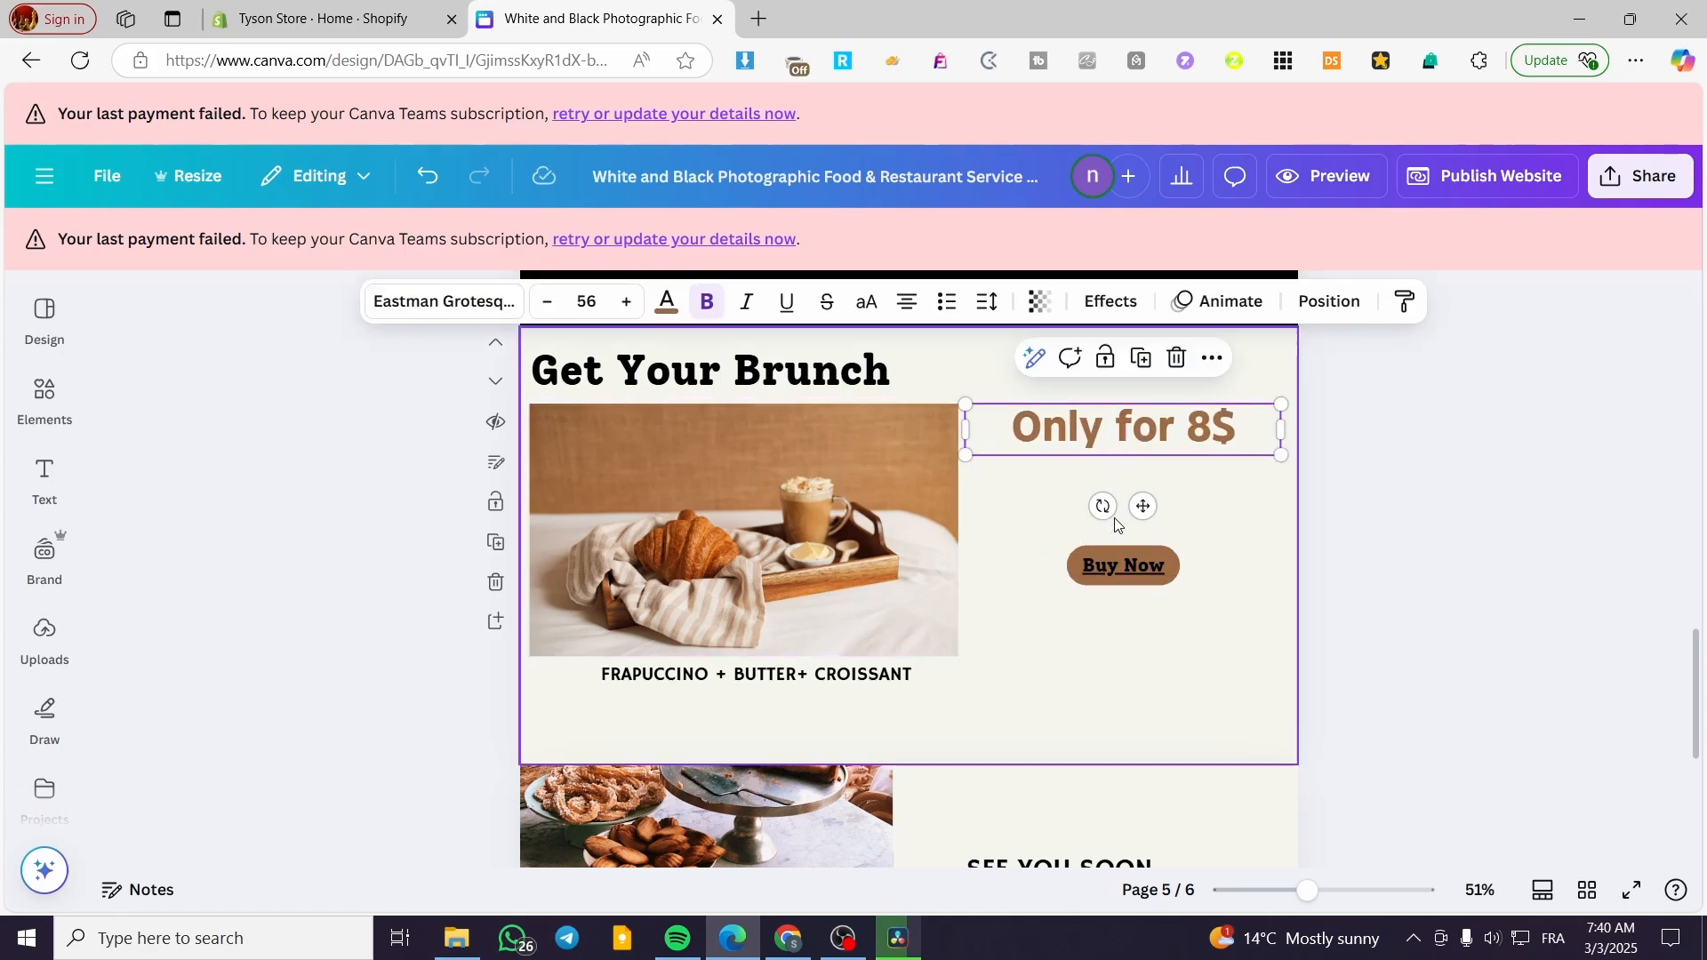
{"action": "left_click_drag", "start_coordinate": [1128, 567], "coordinate": [1122, 496]}
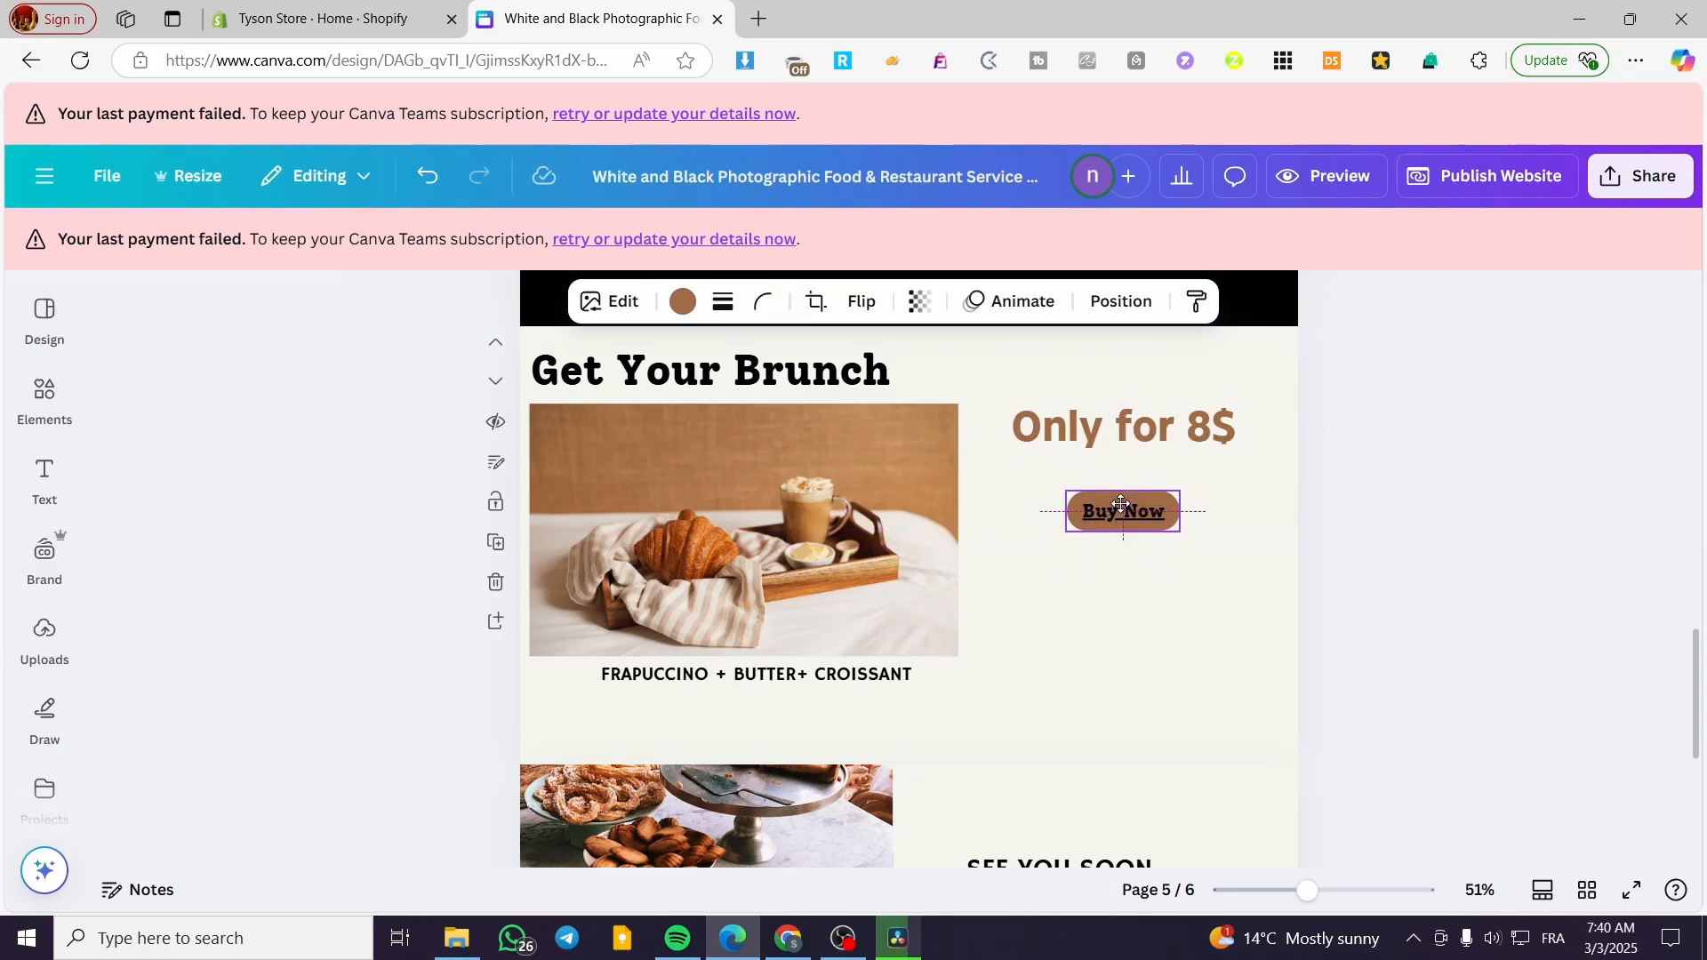
{"action": "left_click", "coordinate": [1414, 561]}
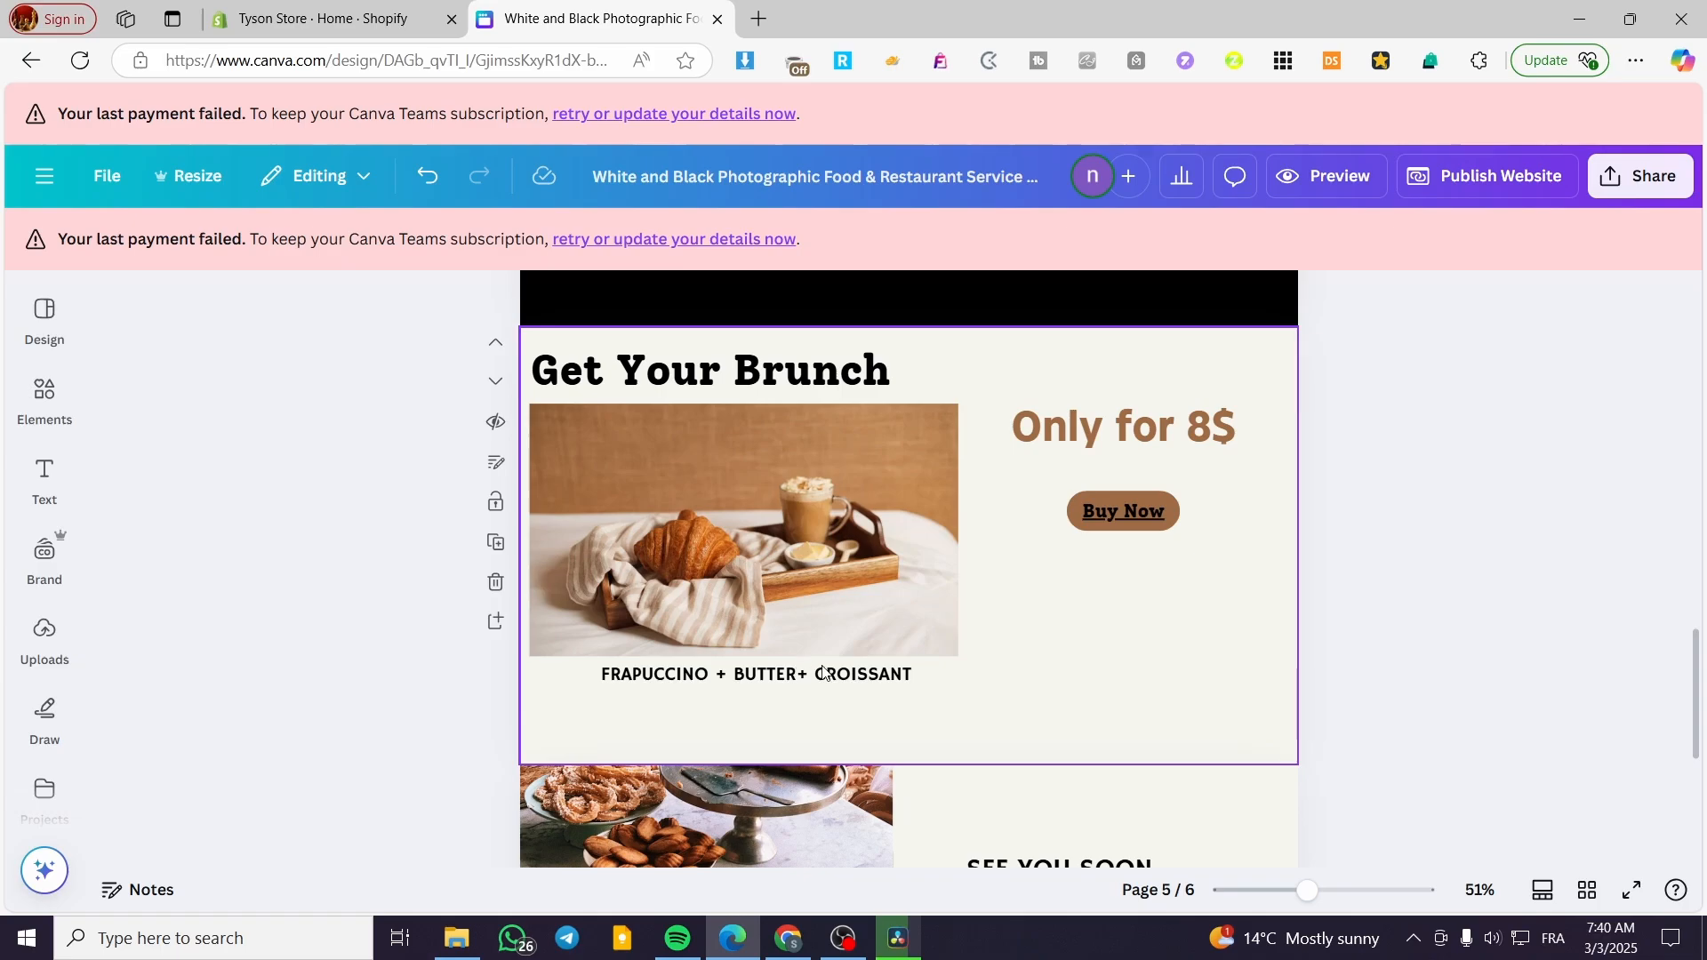
{"action": "scroll", "coordinate": [824, 673], "scroll_direction": "down", "scroll_amount": 5}
{"action": "scroll", "coordinate": [1056, 751], "scroll_direction": "up", "scroll_amount": 4}
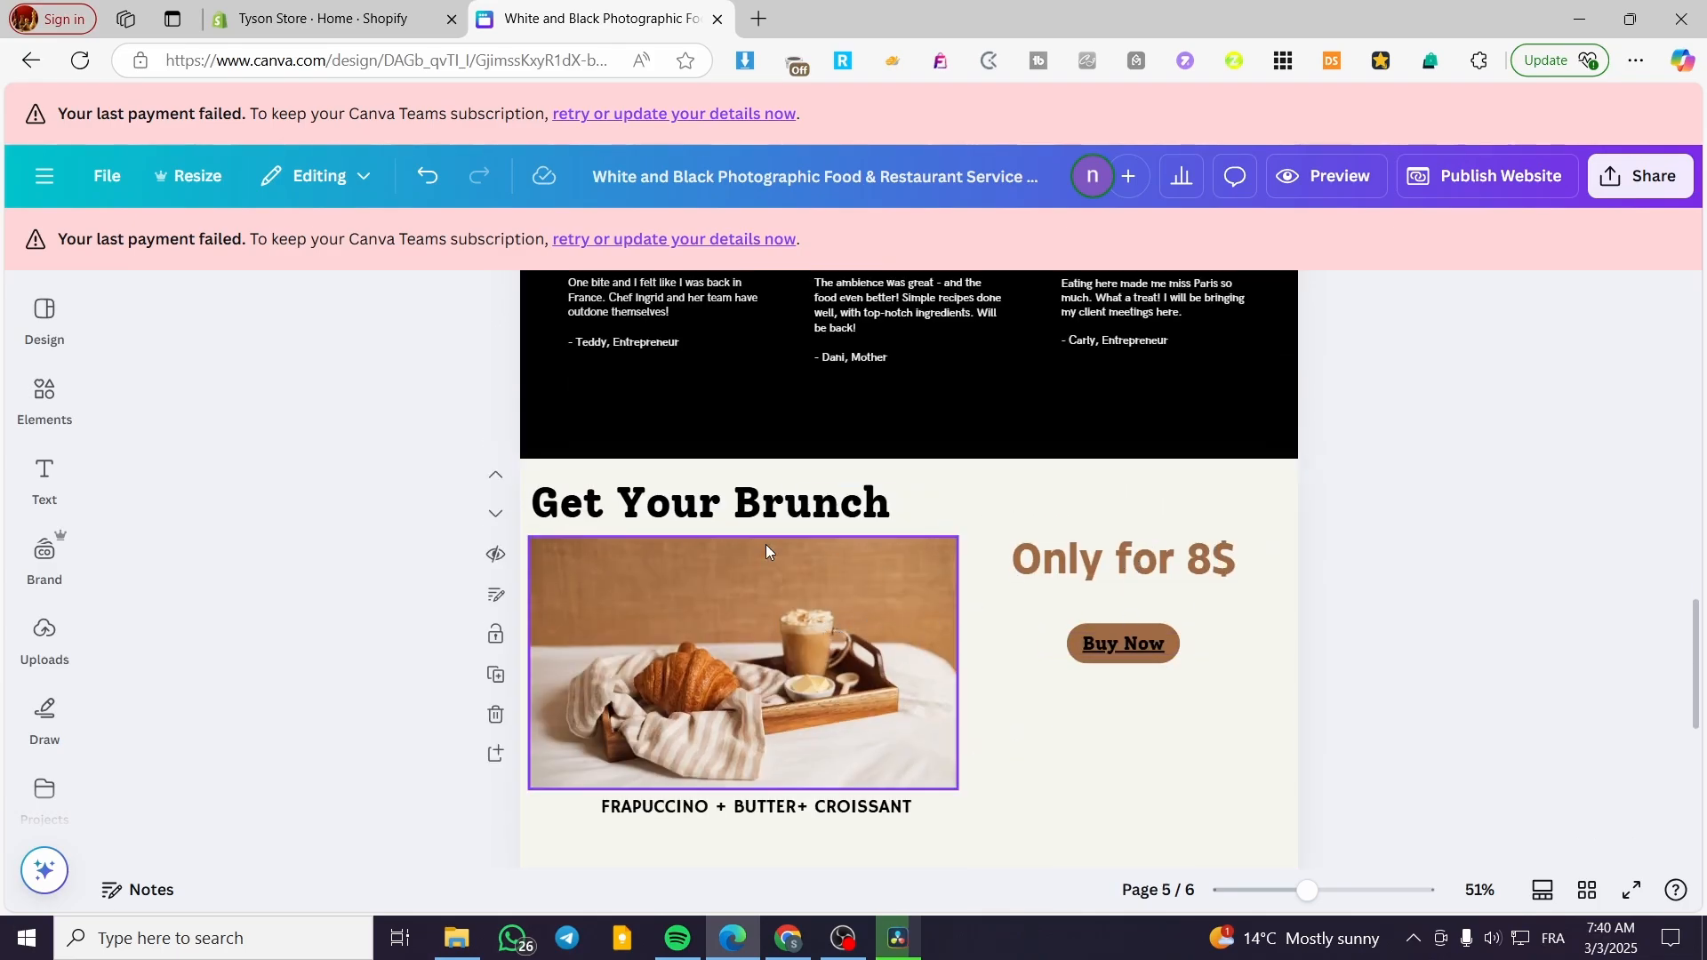
- Switch to the Shopify admin, open the Products list in a separate browser tab and start adding a new product
{"action": "left_click", "coordinate": [325, 19]}
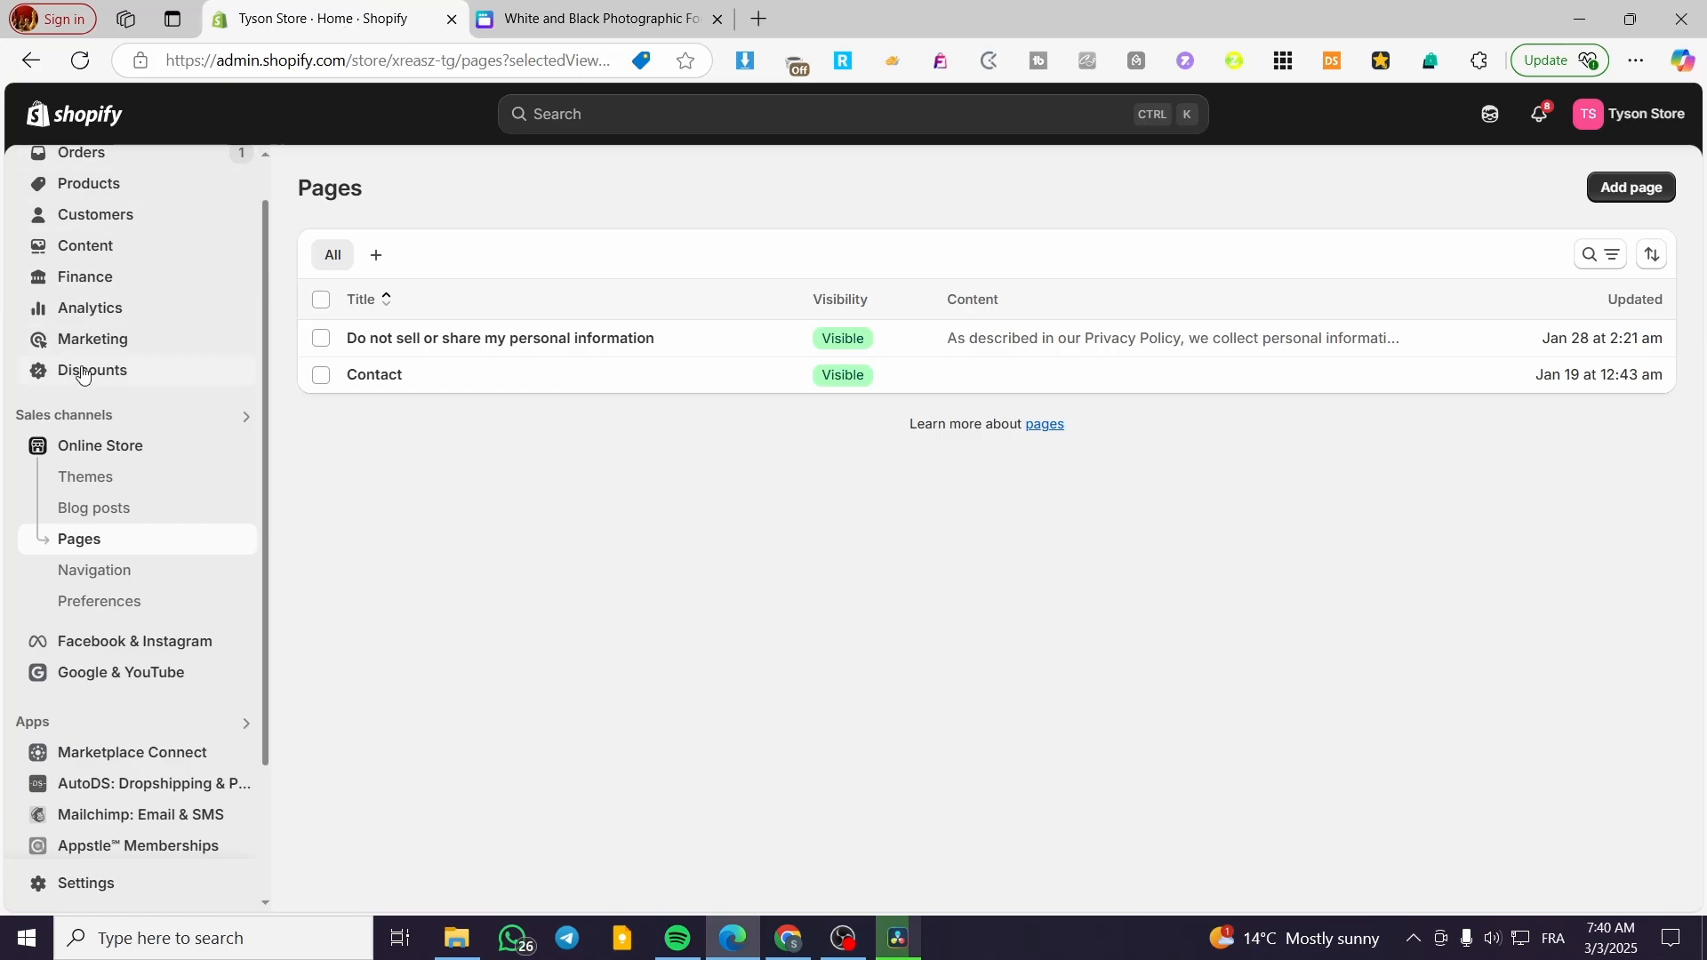
{"action": "scroll", "coordinate": [98, 281], "scroll_direction": "up", "scroll_amount": 1}
{"action": "right_click", "coordinate": [103, 232]}
{"action": "left_click", "coordinate": [183, 245]}
{"action": "left_click", "coordinate": [587, 19]}
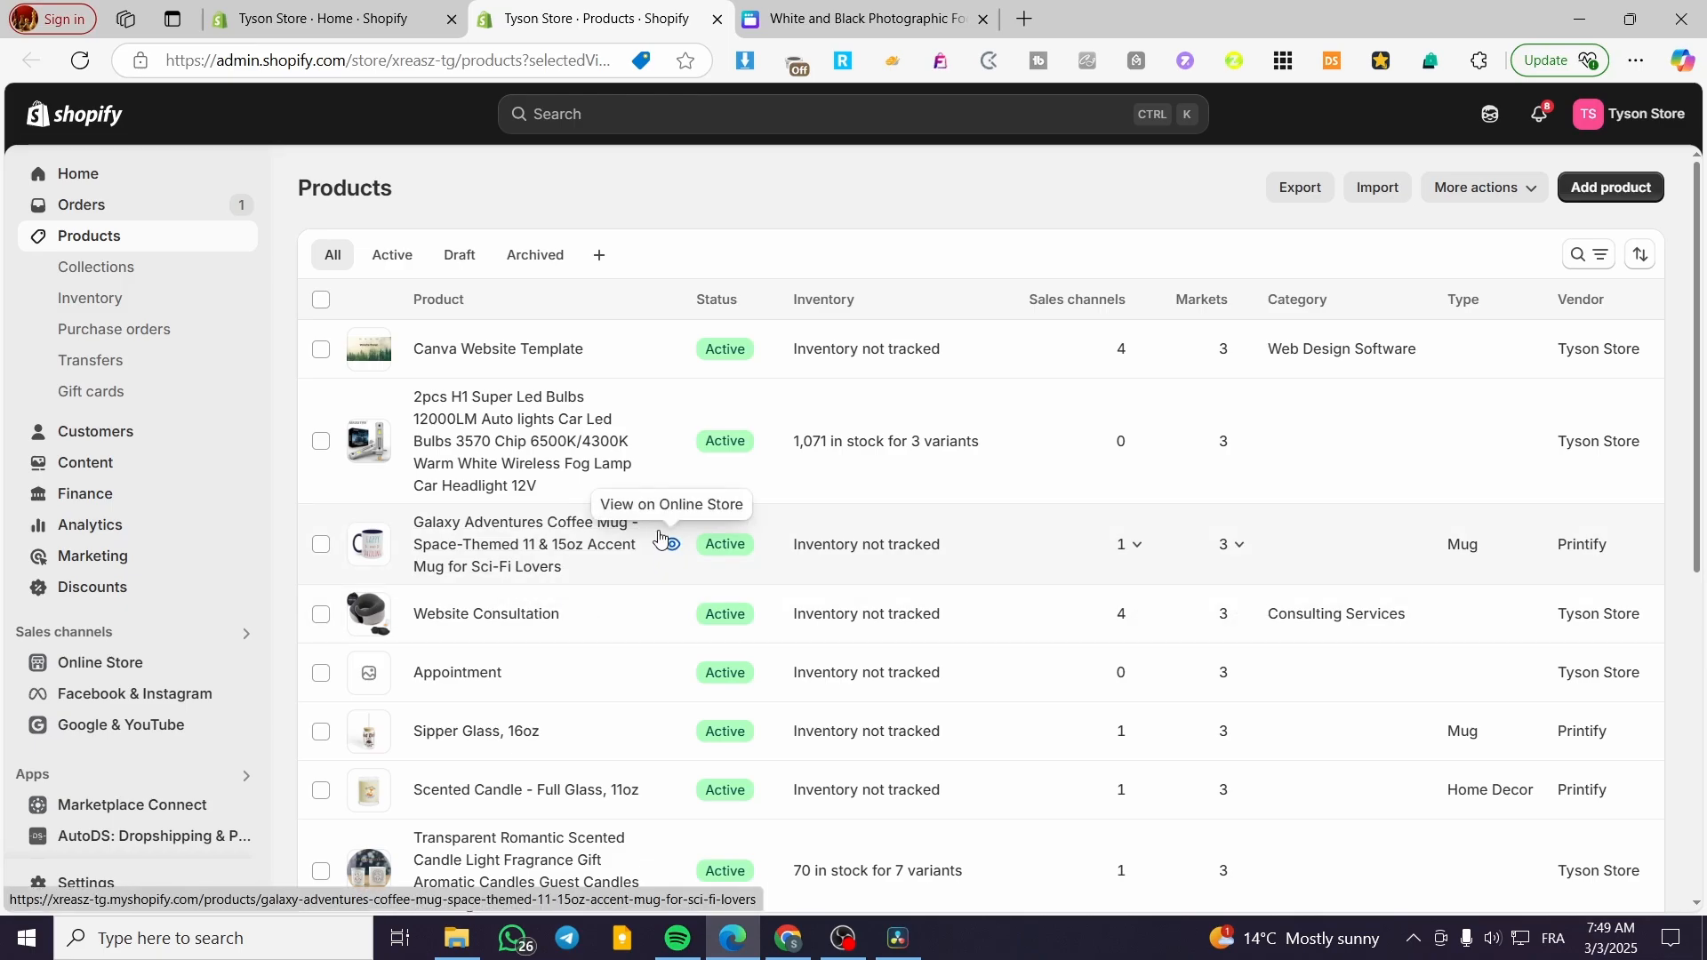
{"action": "scroll", "coordinate": [643, 540], "scroll_direction": "down", "scroll_amount": 2}
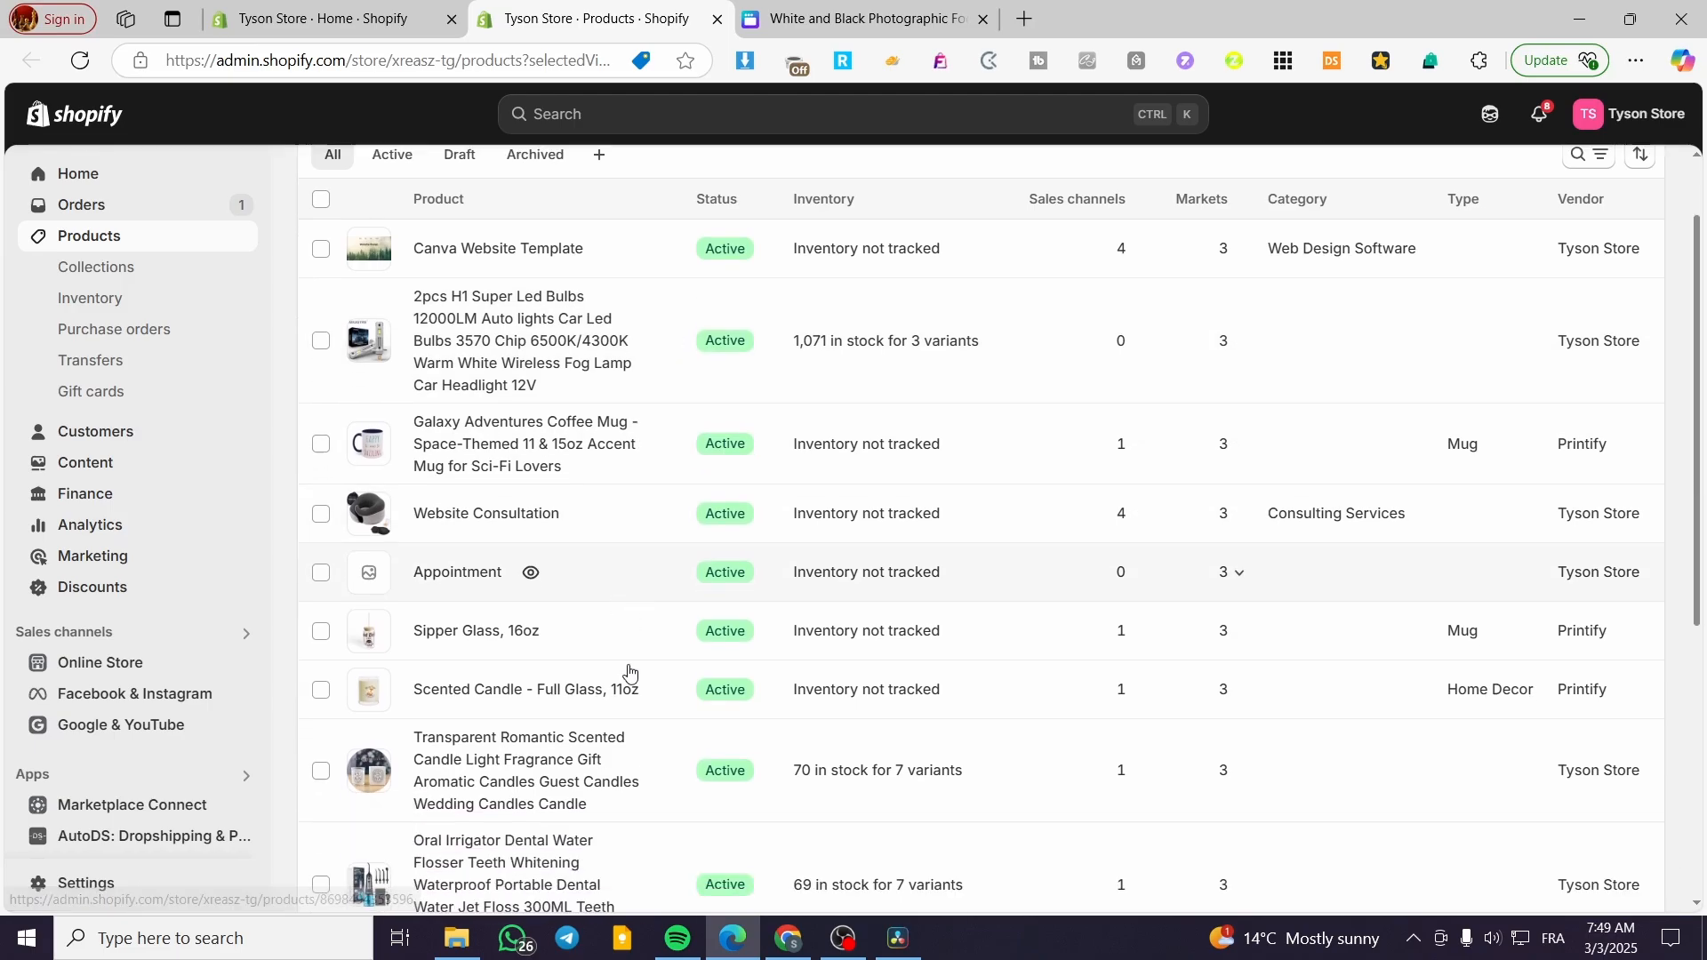
{"action": "left_click", "coordinate": [854, 19]}
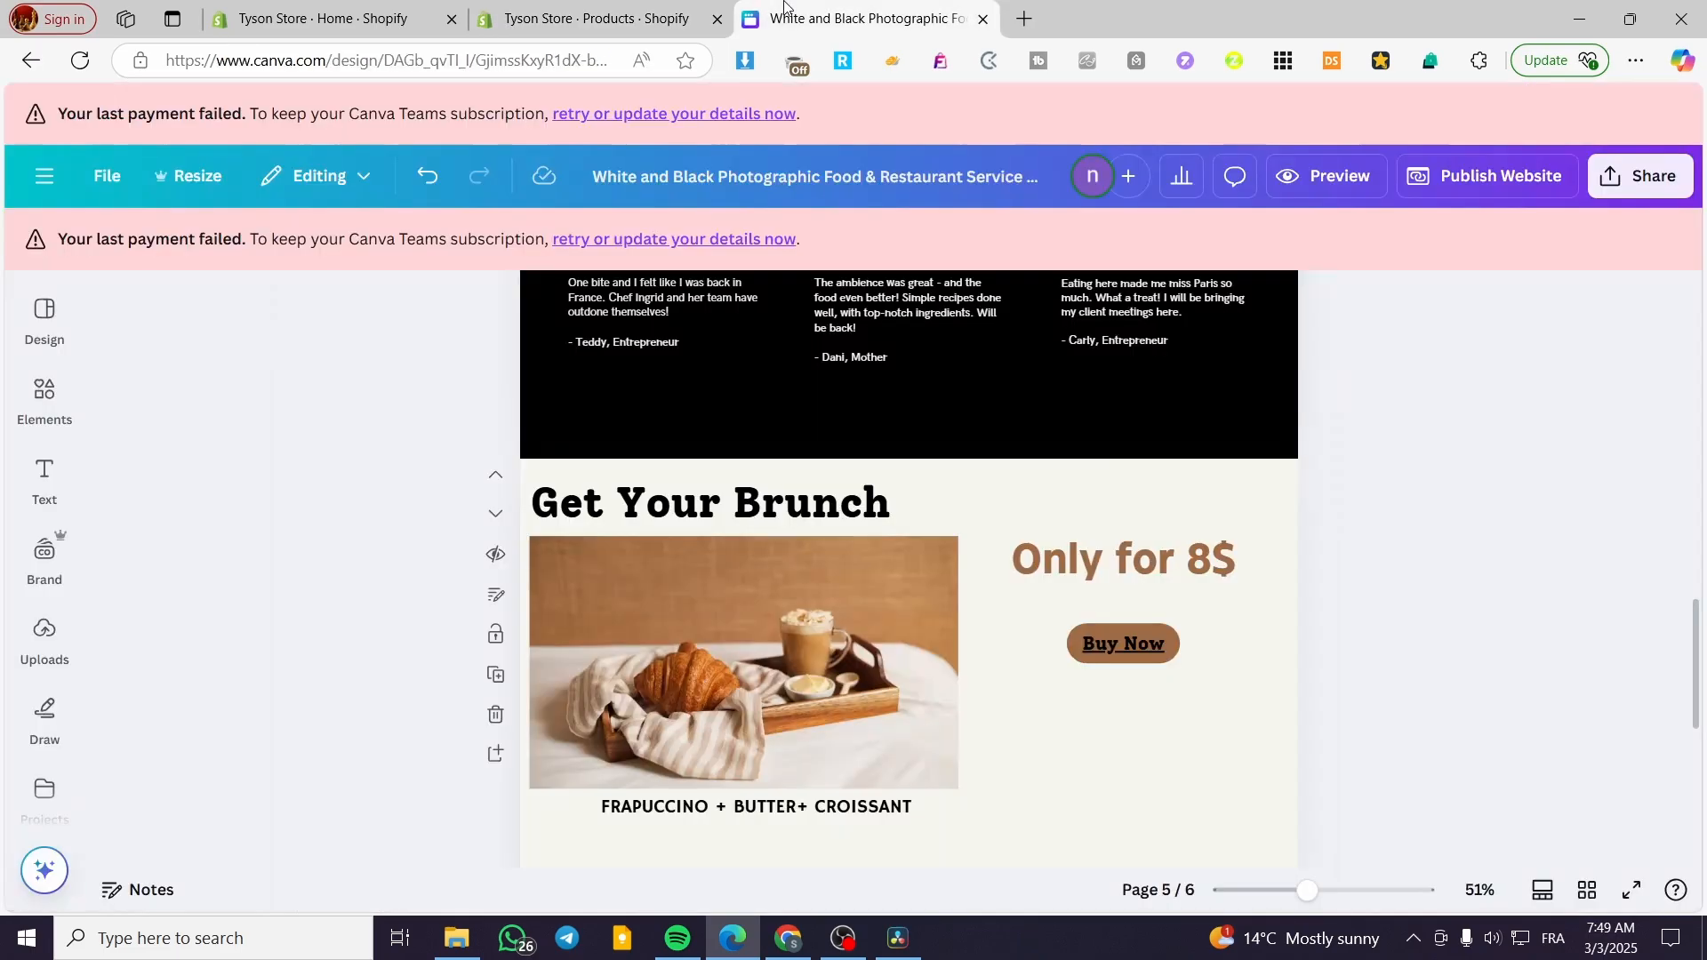
{"action": "left_click", "coordinate": [587, 18]}
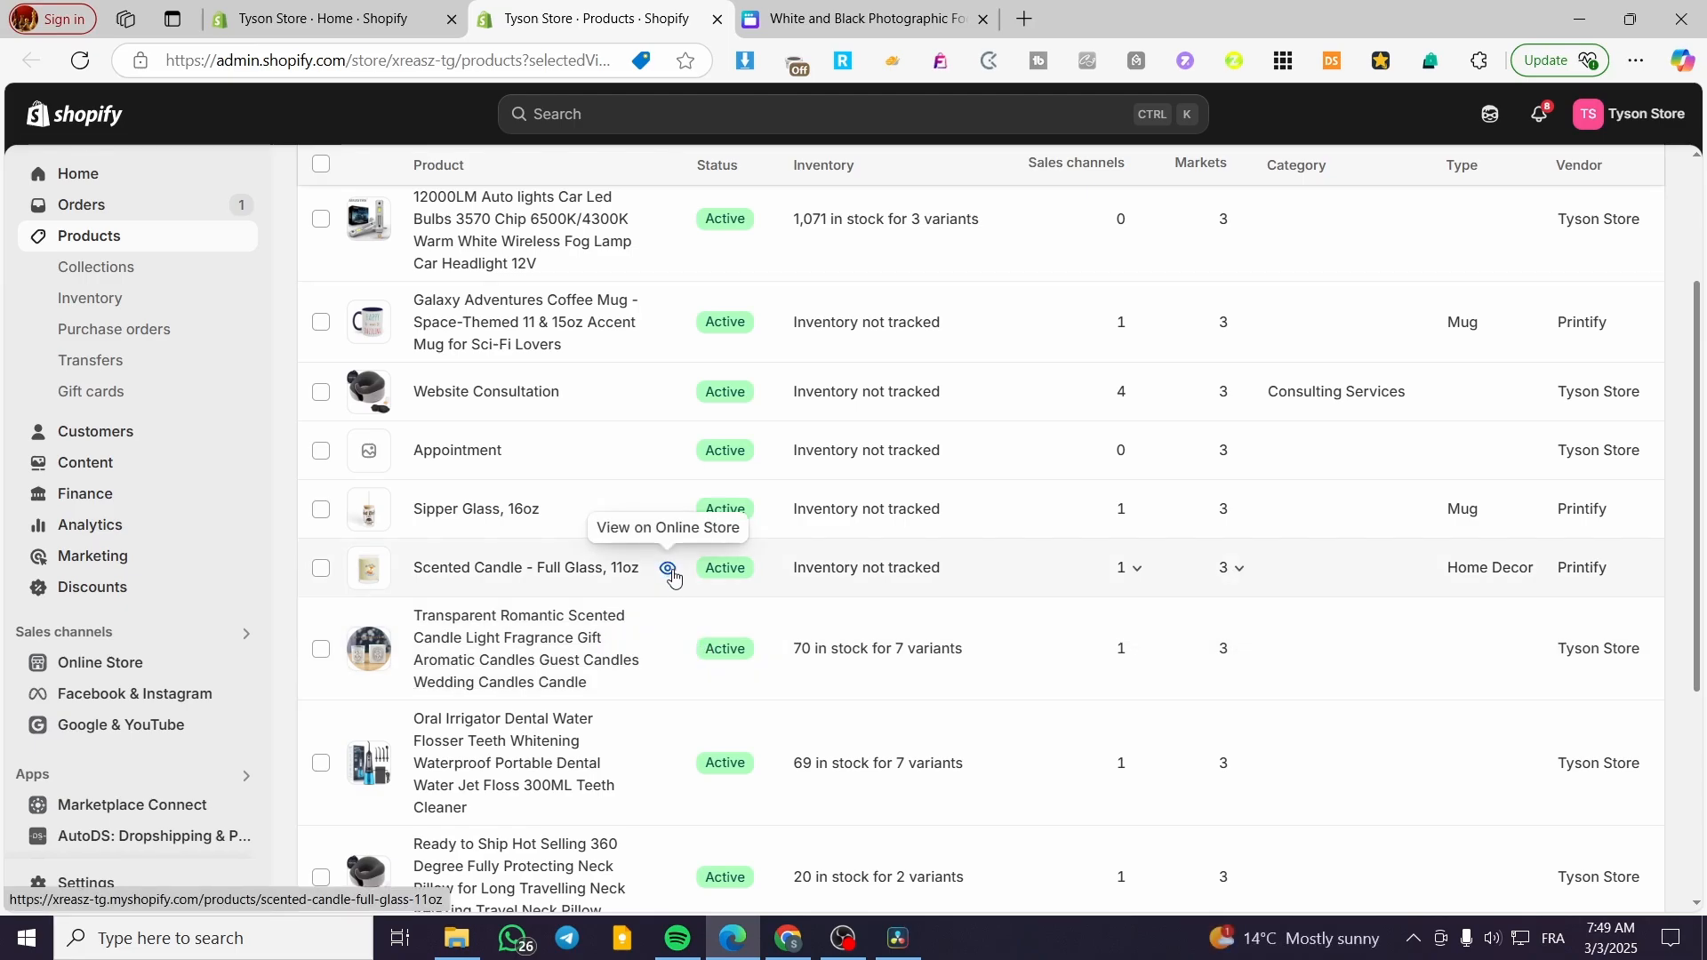
{"action": "scroll", "coordinate": [678, 465], "scroll_direction": "up", "scroll_amount": 3}
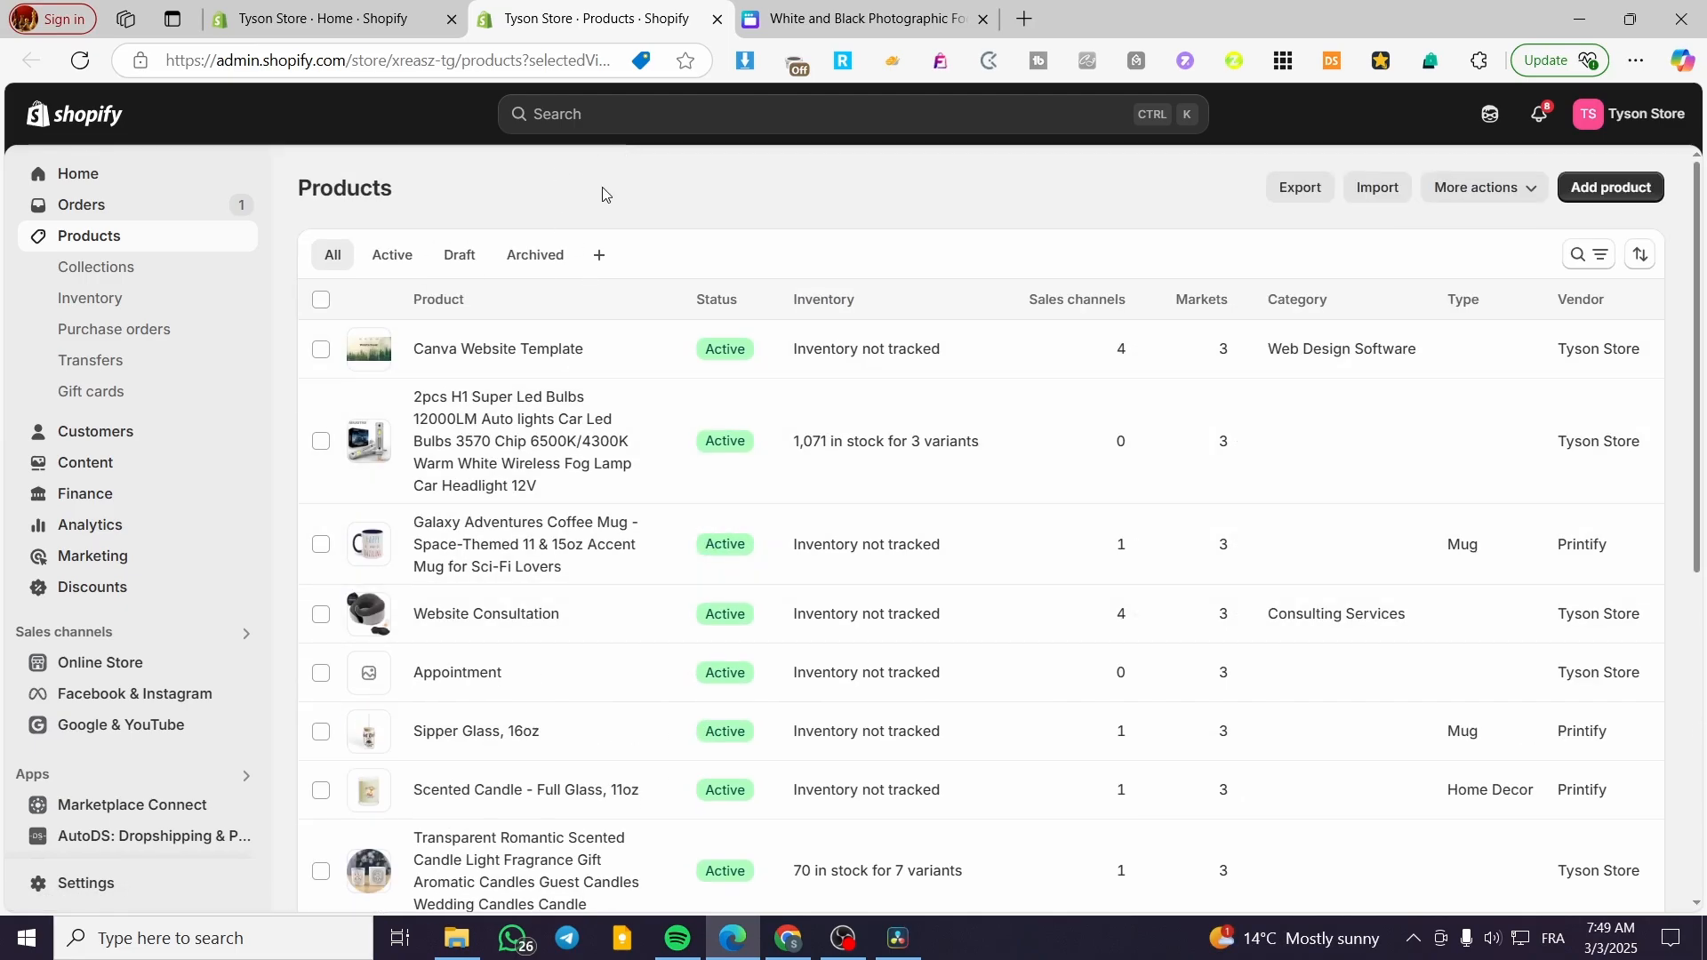
{"action": "left_click", "coordinate": [1591, 187]}
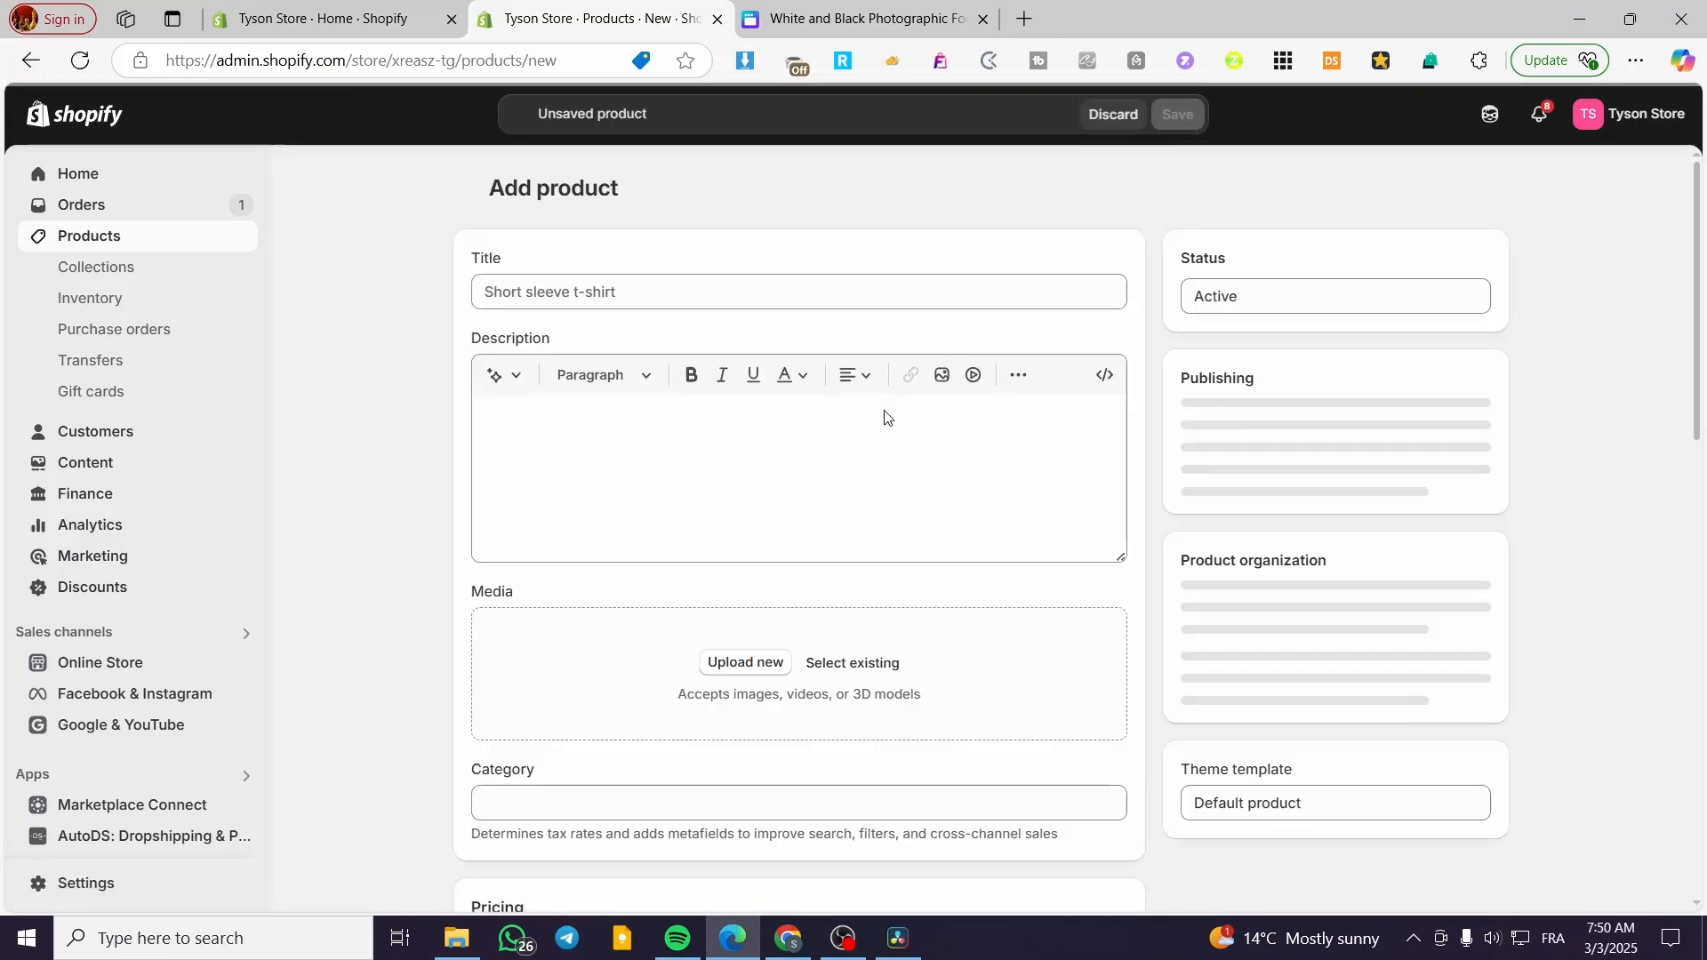
- Title the new Shopify product "Frapuccino + butter+ croissant", matching the caption under the brunch photo in the Canva design
{"action": "left_click", "coordinate": [855, 19]}
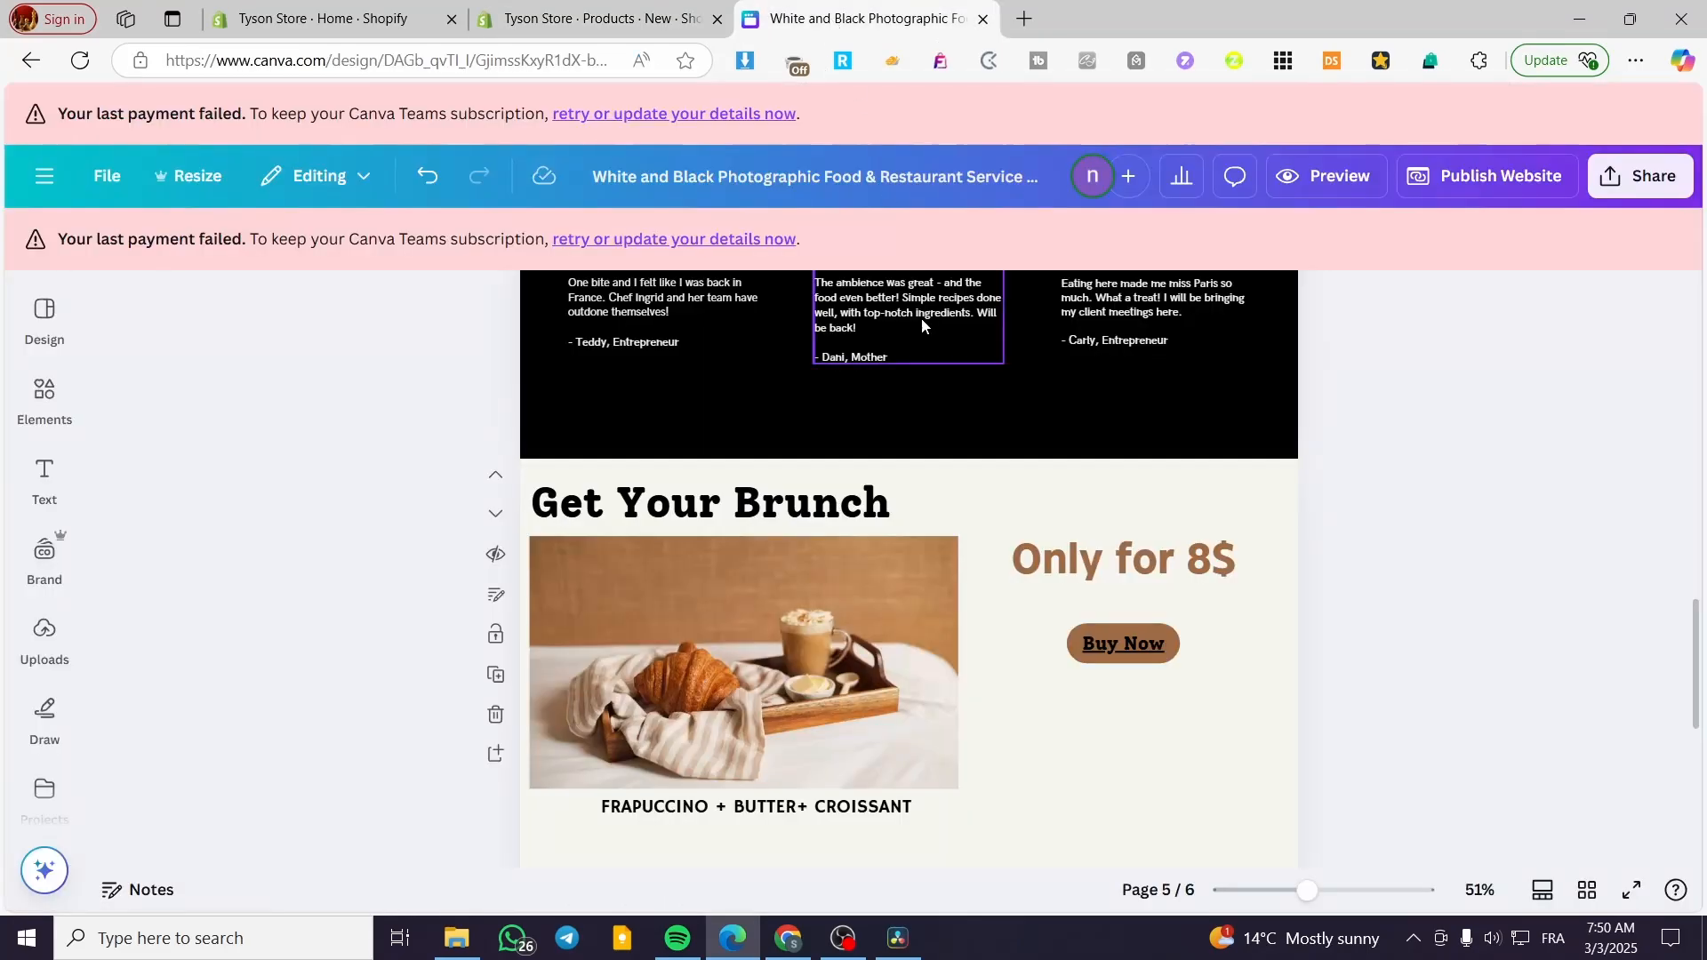
{"action": "left_click", "coordinate": [920, 809]}
{"action": "left_click", "coordinate": [920, 809]}
{"action": "left_click", "coordinate": [597, 19]}
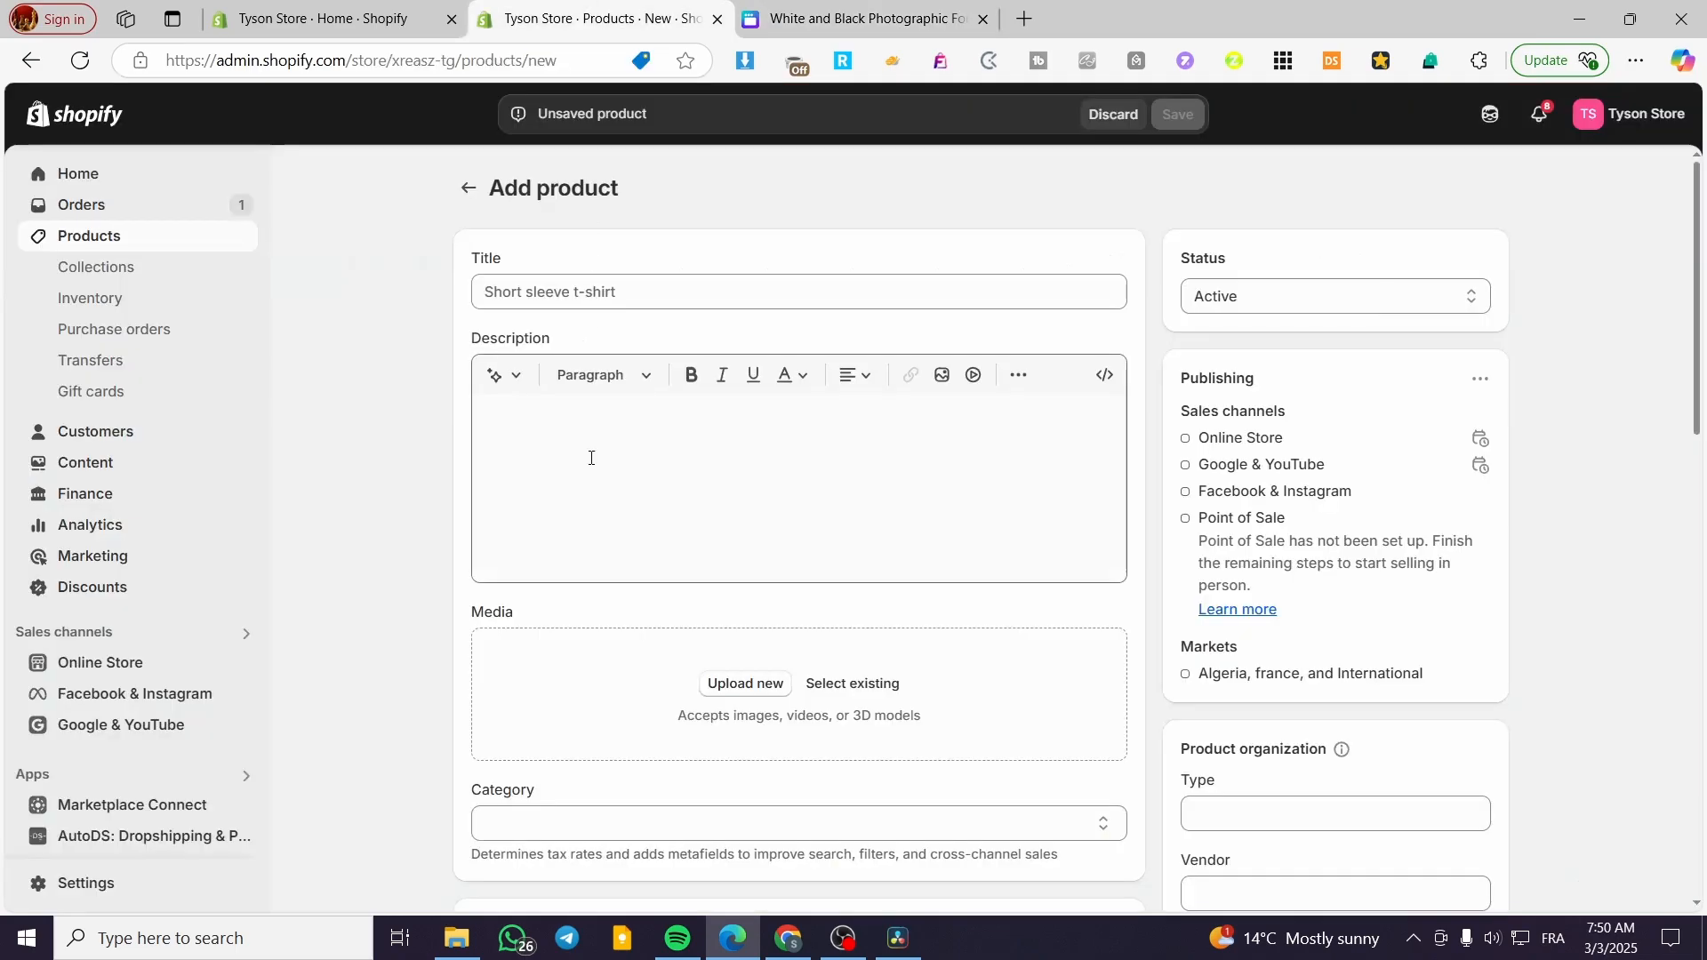
{"action": "left_click", "coordinate": [636, 295]}
{"action": "type", "text": "Frapuccino + butter+ croissant"}
- Copy the product title "Frapuccino + butter+ croissant" into the product description
{"action": "left_click_drag", "start_coordinate": [712, 291], "coordinate": [418, 293]}
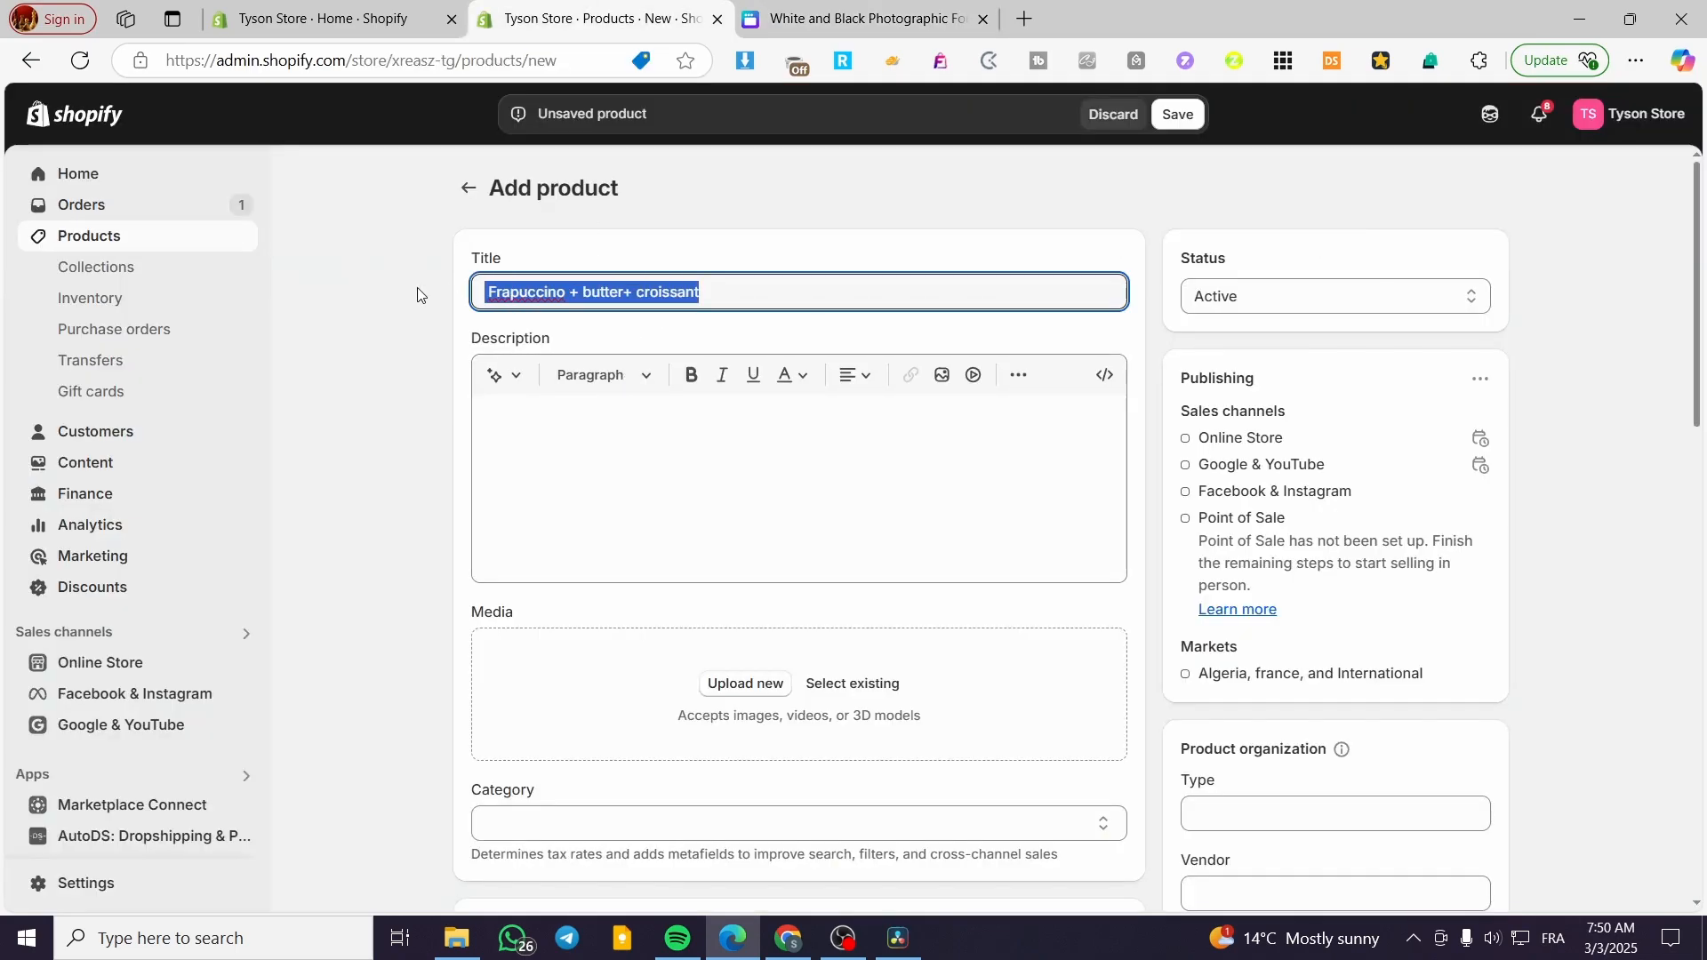
{"action": "key", "text": "ctrl+c"}
{"action": "left_click", "coordinate": [697, 487]}
{"action": "key", "text": "ctrl+v"}
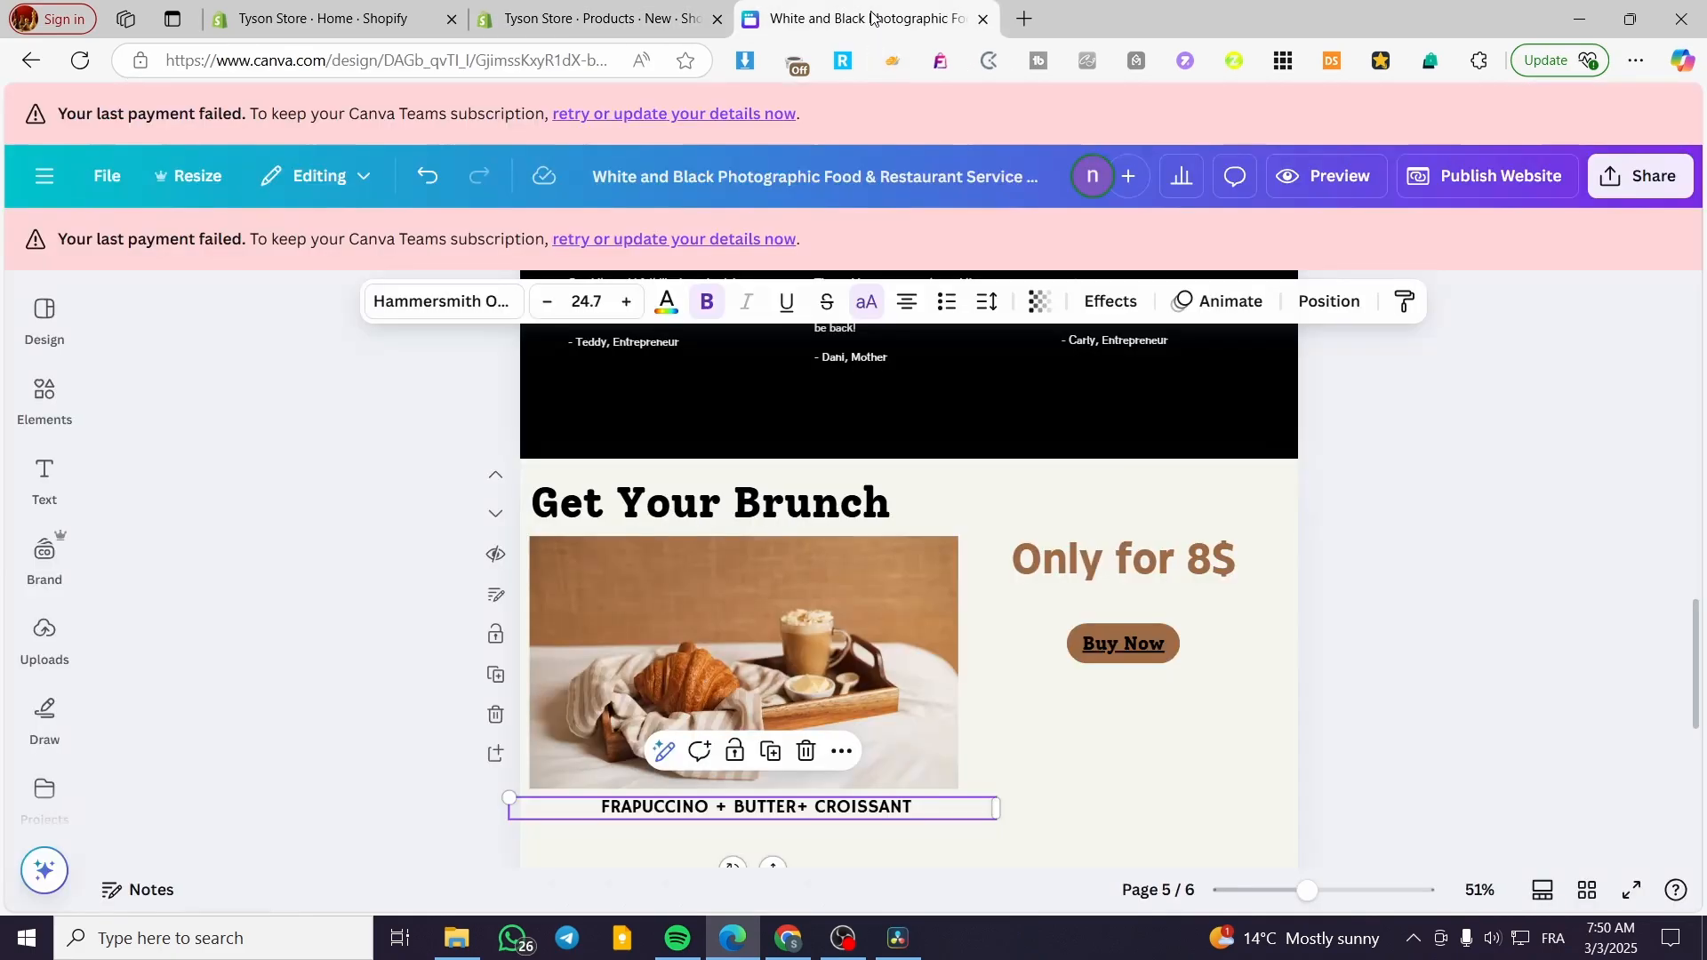
{"action": "left_click", "coordinate": [867, 19]}
{"action": "left_click", "coordinate": [845, 611]}
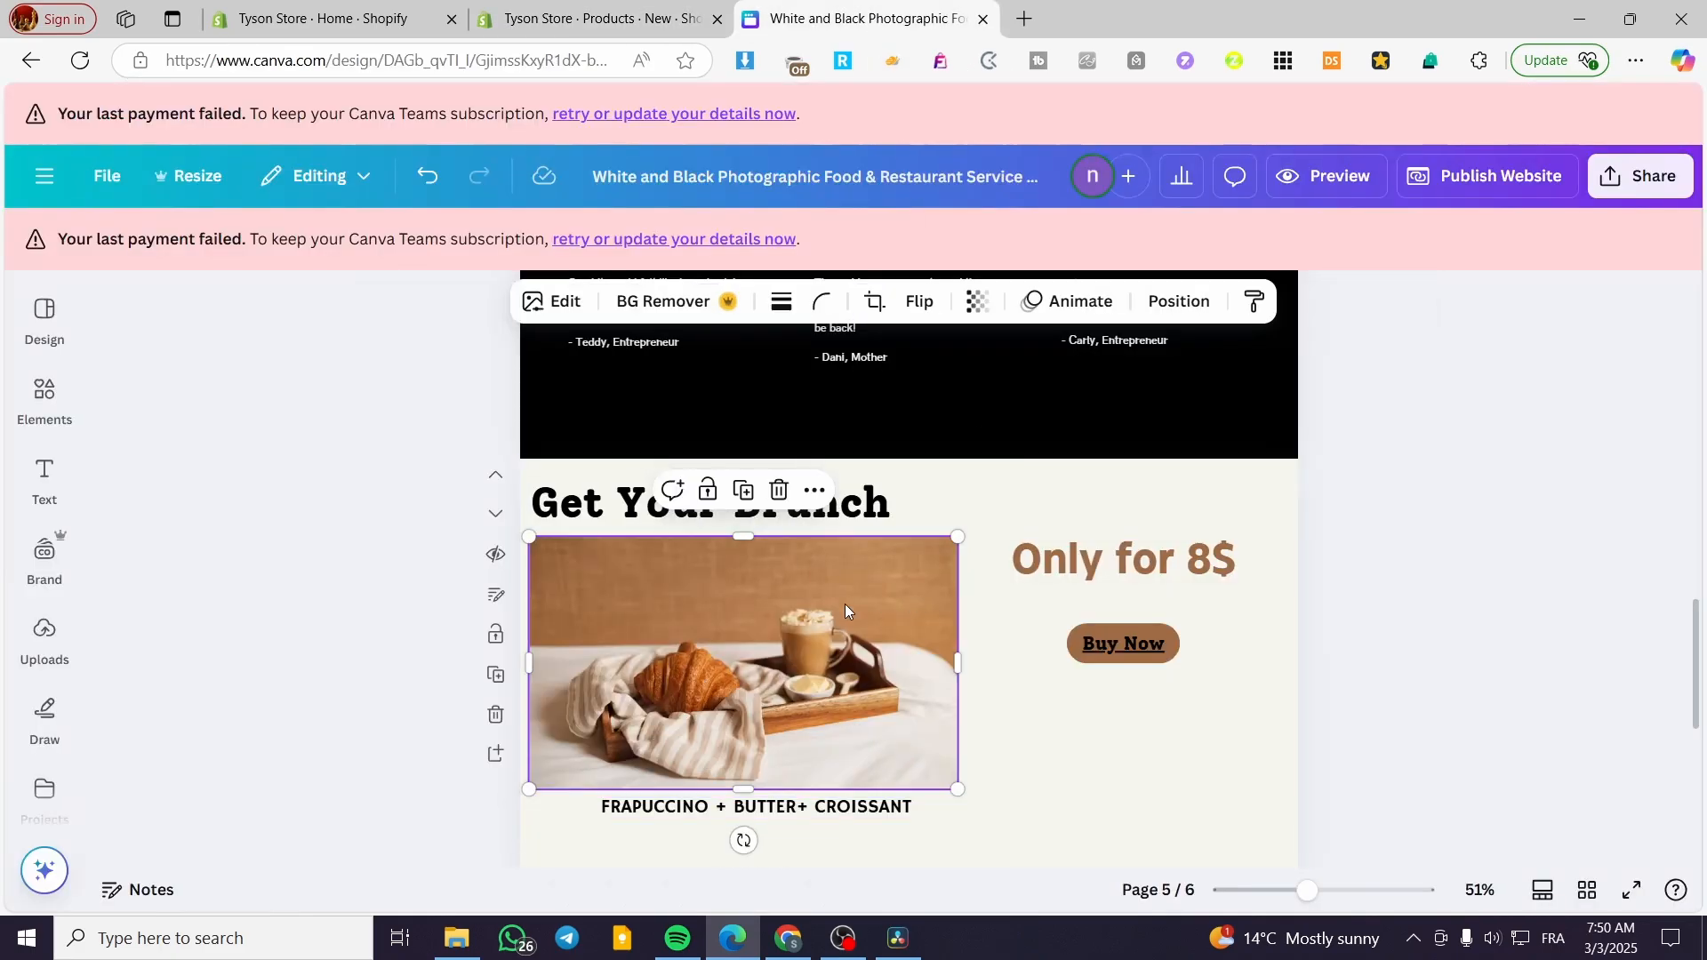
{"action": "double_click", "coordinate": [845, 611]}
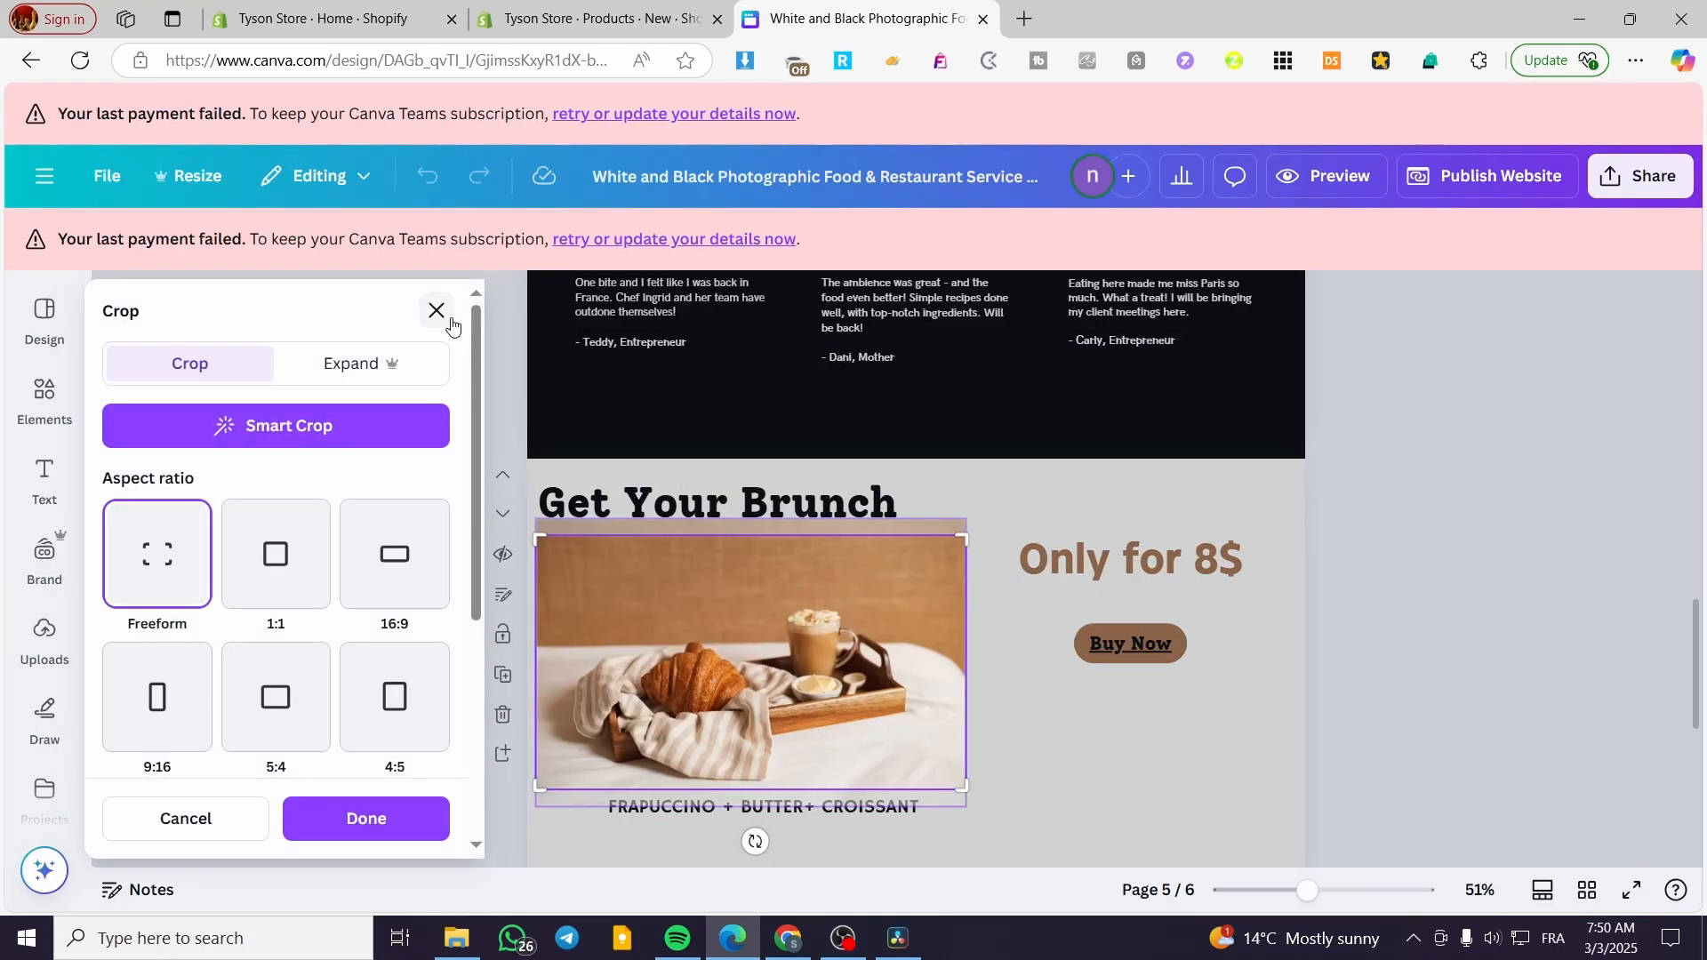
{"action": "left_click", "coordinate": [435, 316]}
{"action": "right_click", "coordinate": [706, 591]}
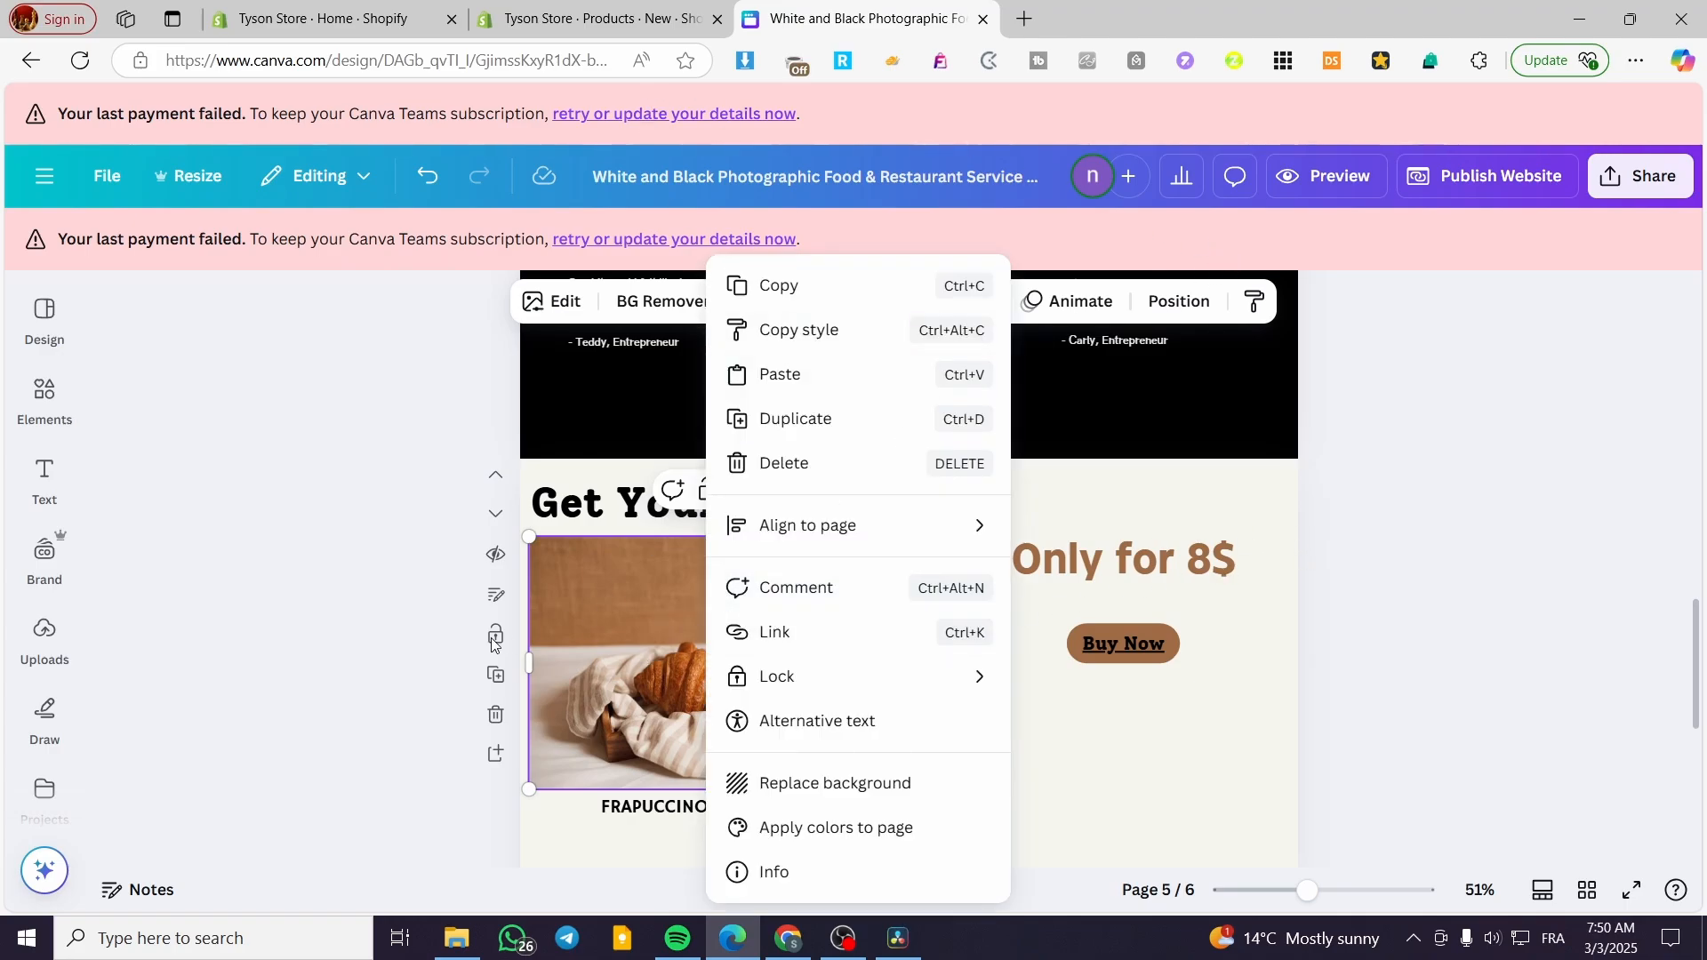
{"action": "left_click", "coordinate": [366, 619]}
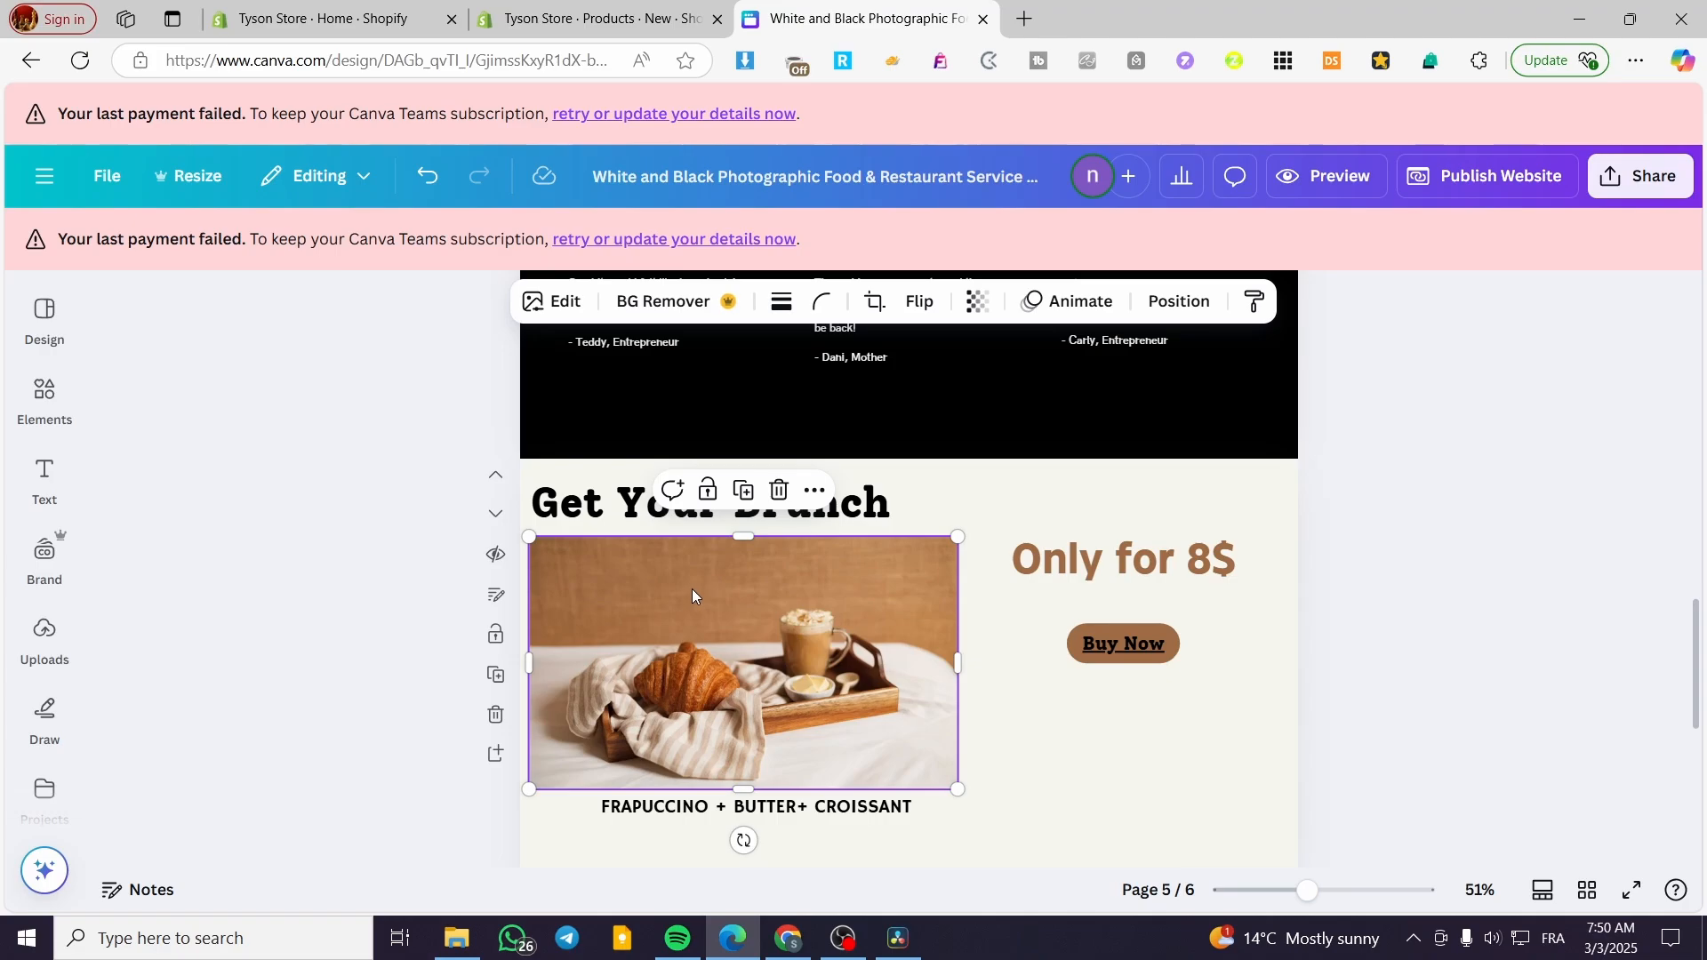
{"action": "key", "text": "ctrl+shift+Tab"}
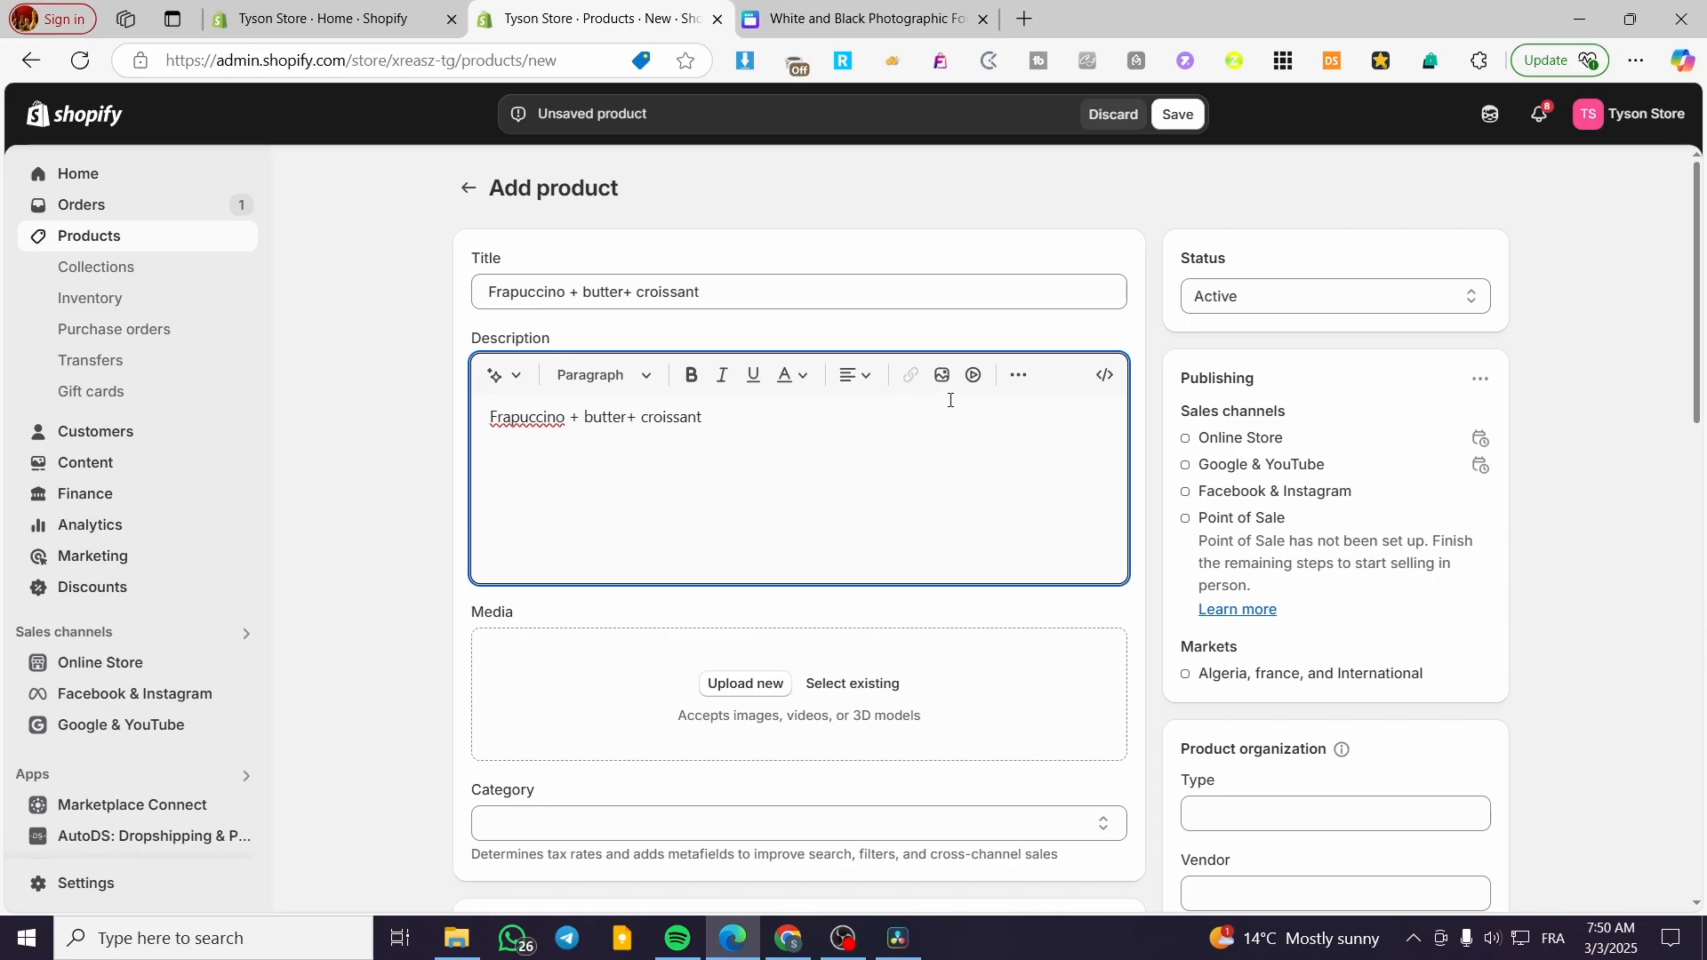
{"action": "key", "text": "Return"}
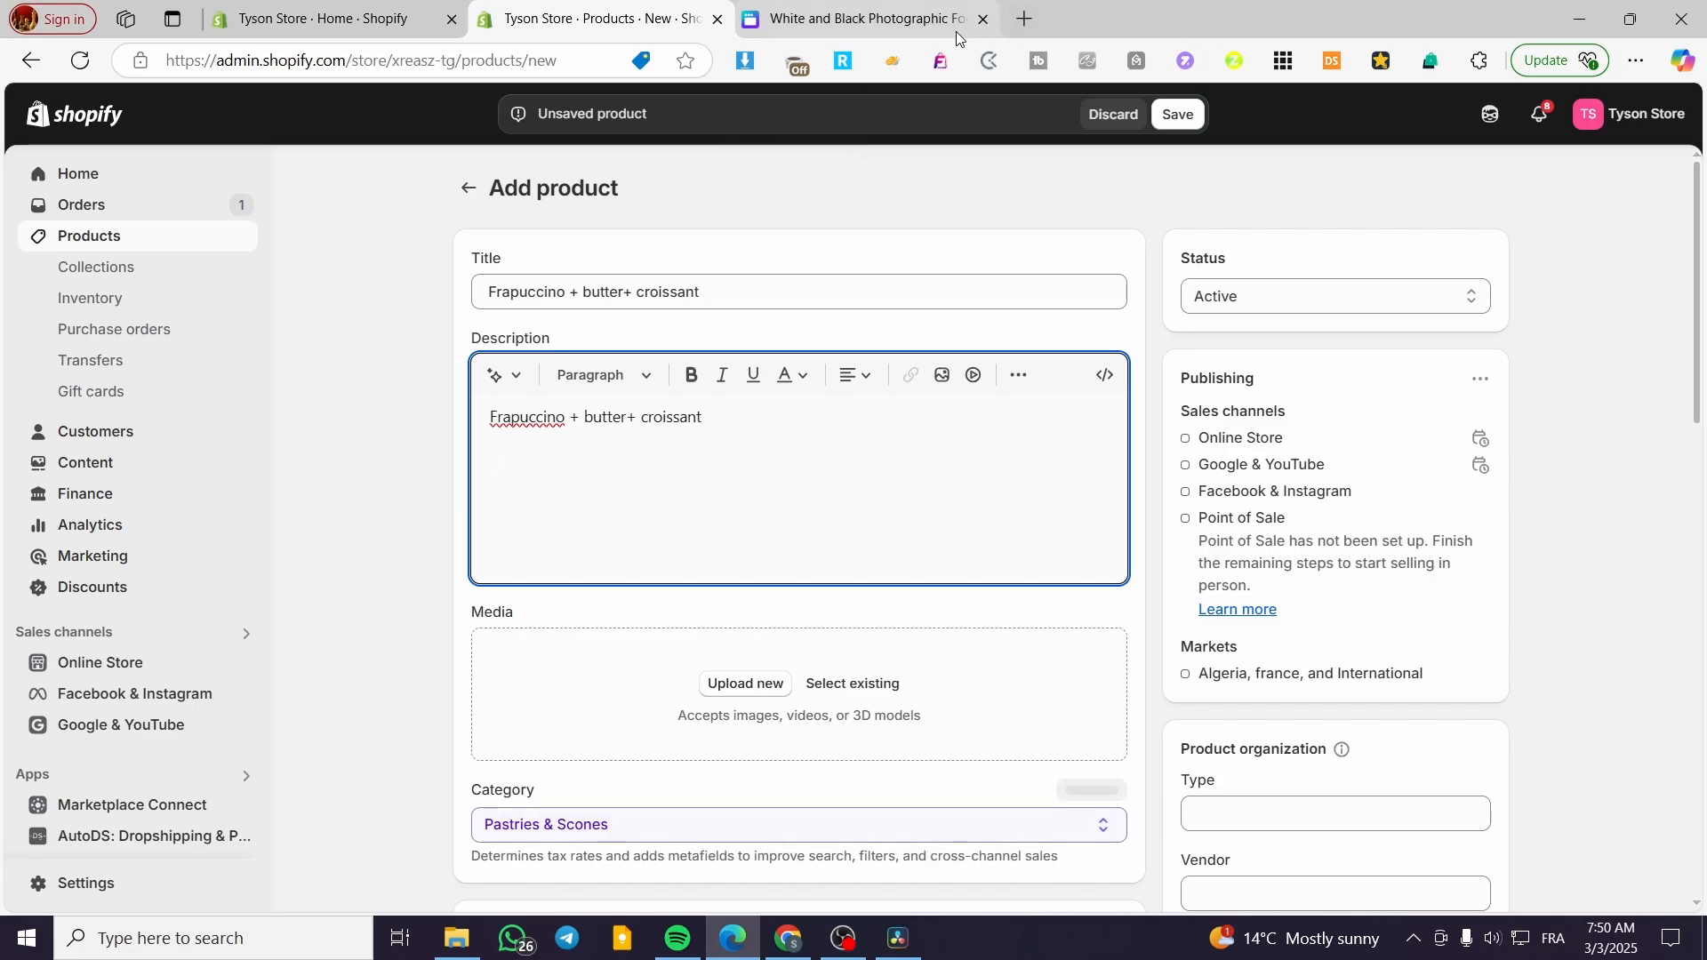
- Open Pexels in a separate browser tab and search its free photos for "brunch"
{"action": "left_click", "coordinate": [1028, 19]}
{"action": "type", "text": "pexel"}
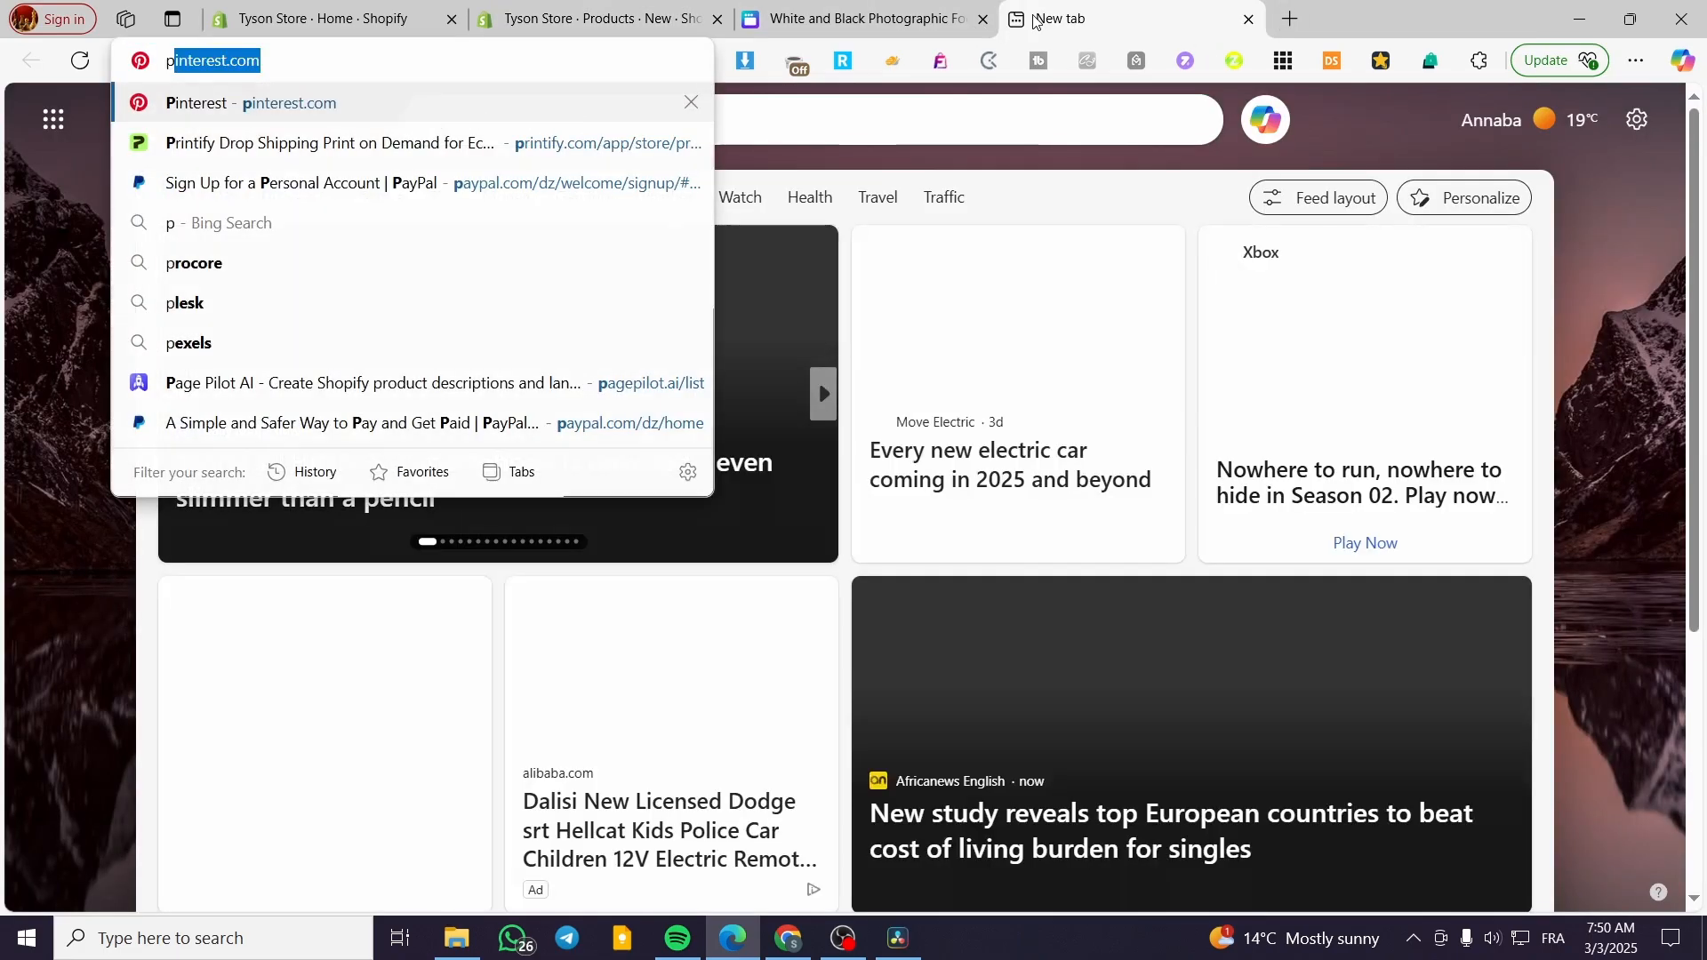
{"action": "type", "text": "s"}
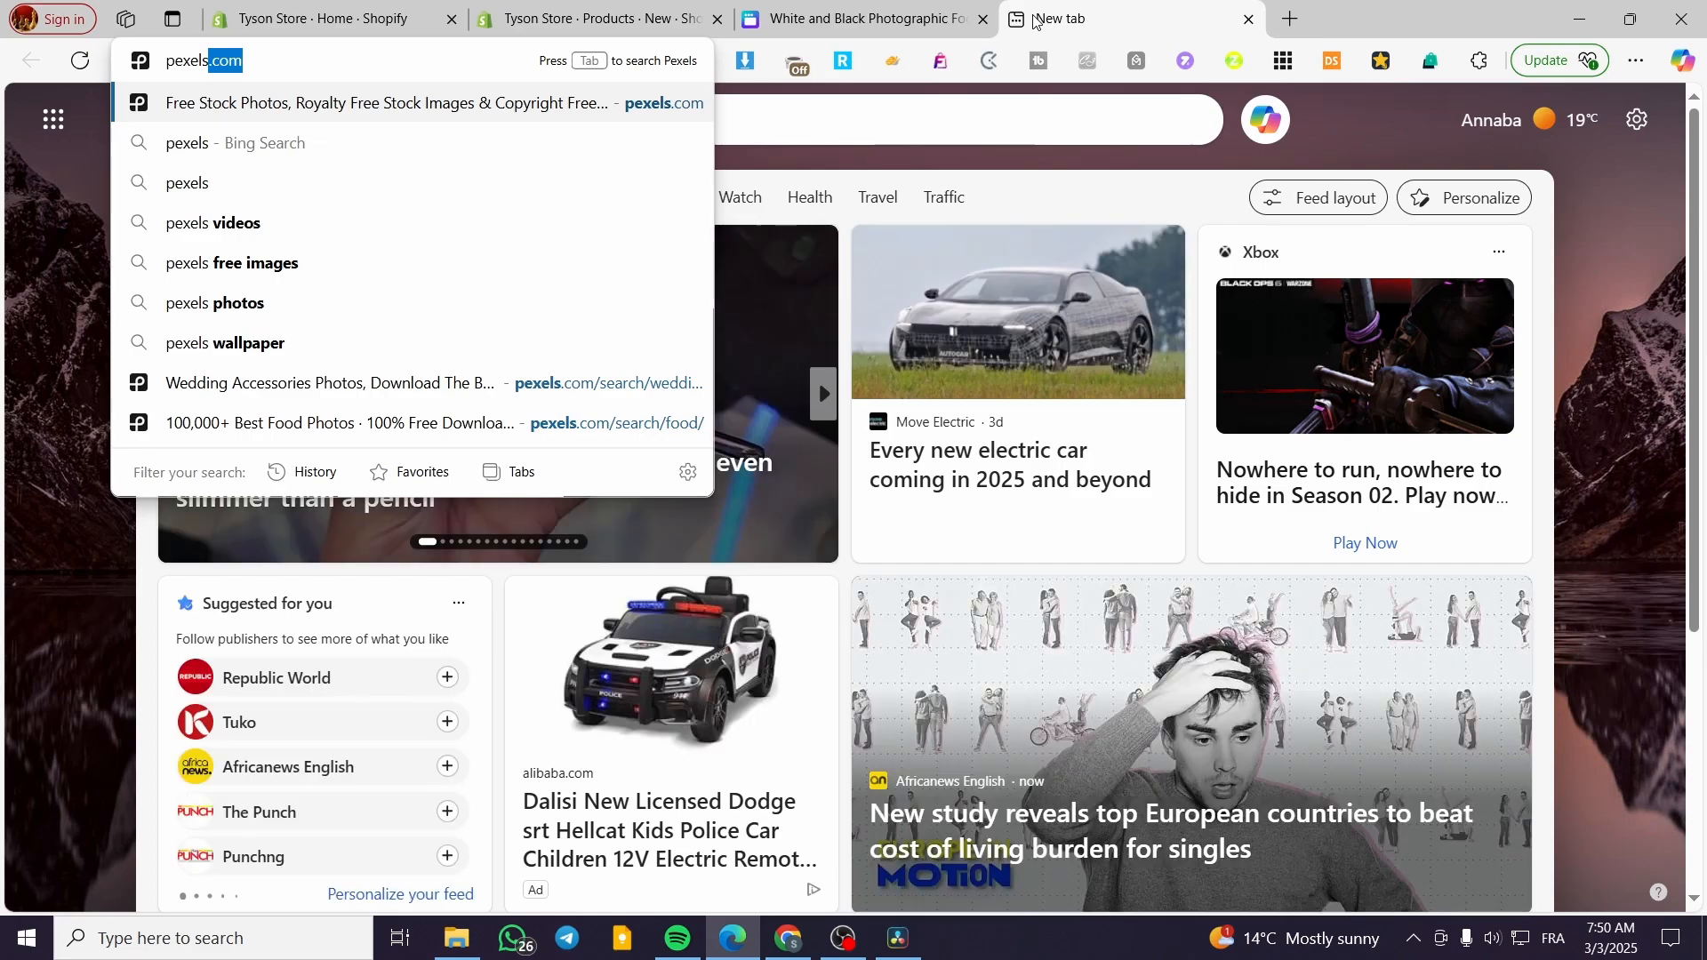
{"action": "key", "text": "Return"}
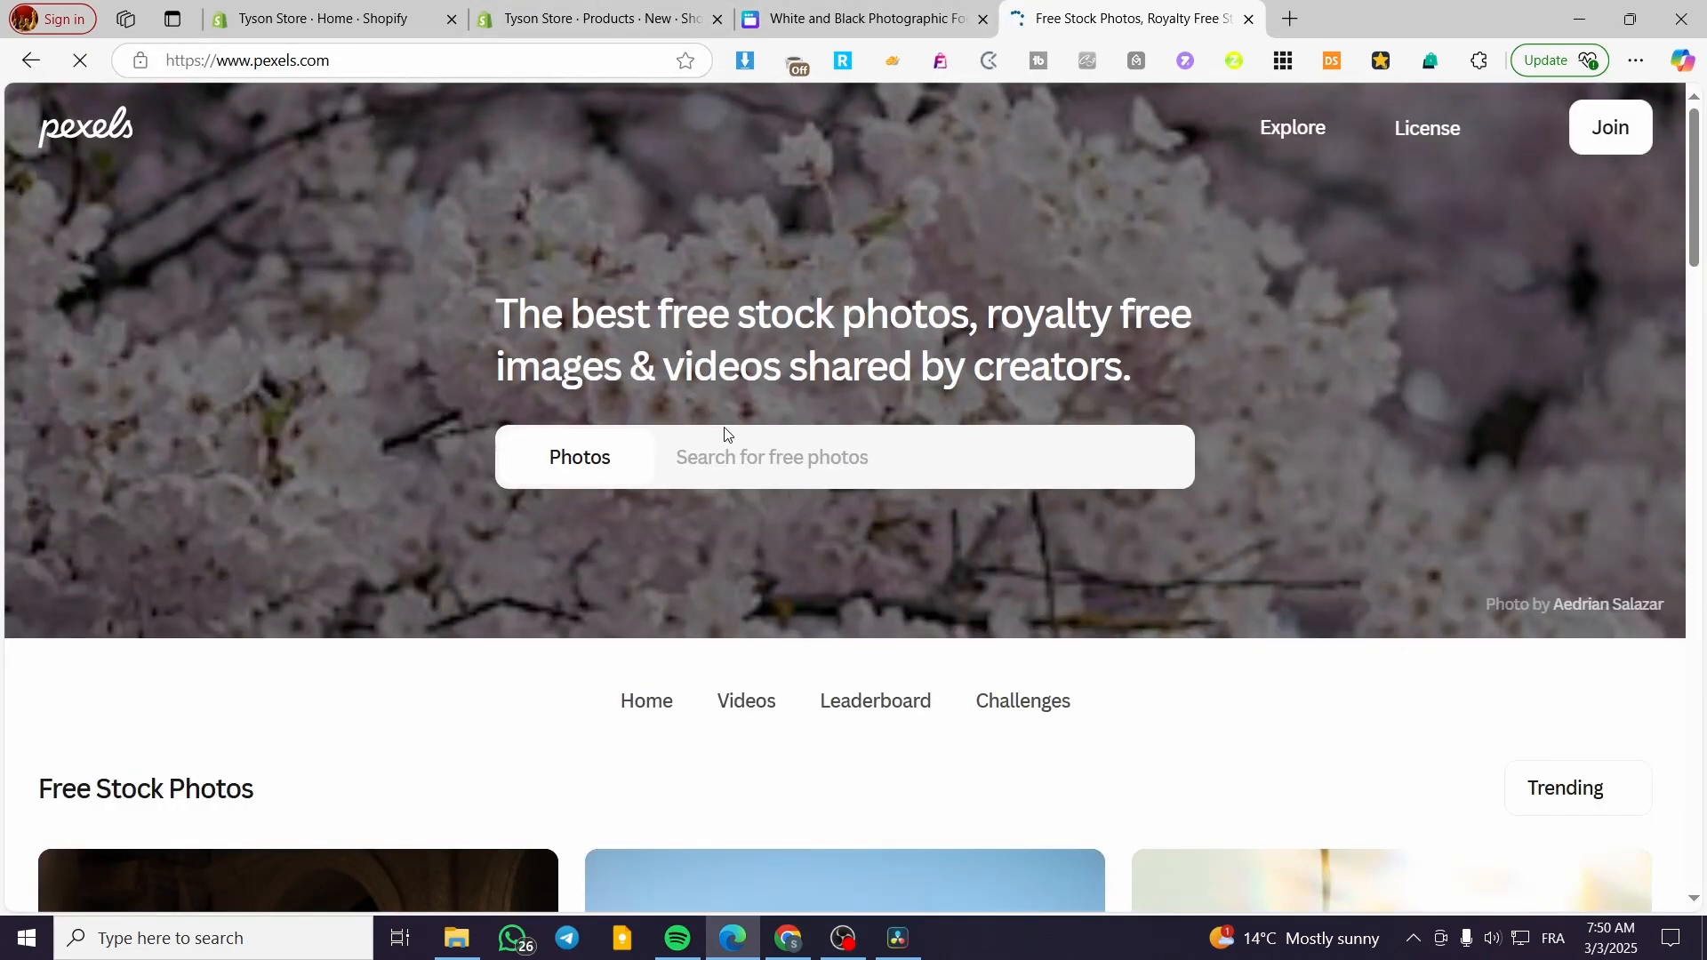
{"action": "left_click", "coordinate": [786, 460]}
{"action": "type", "text": "brunch"}
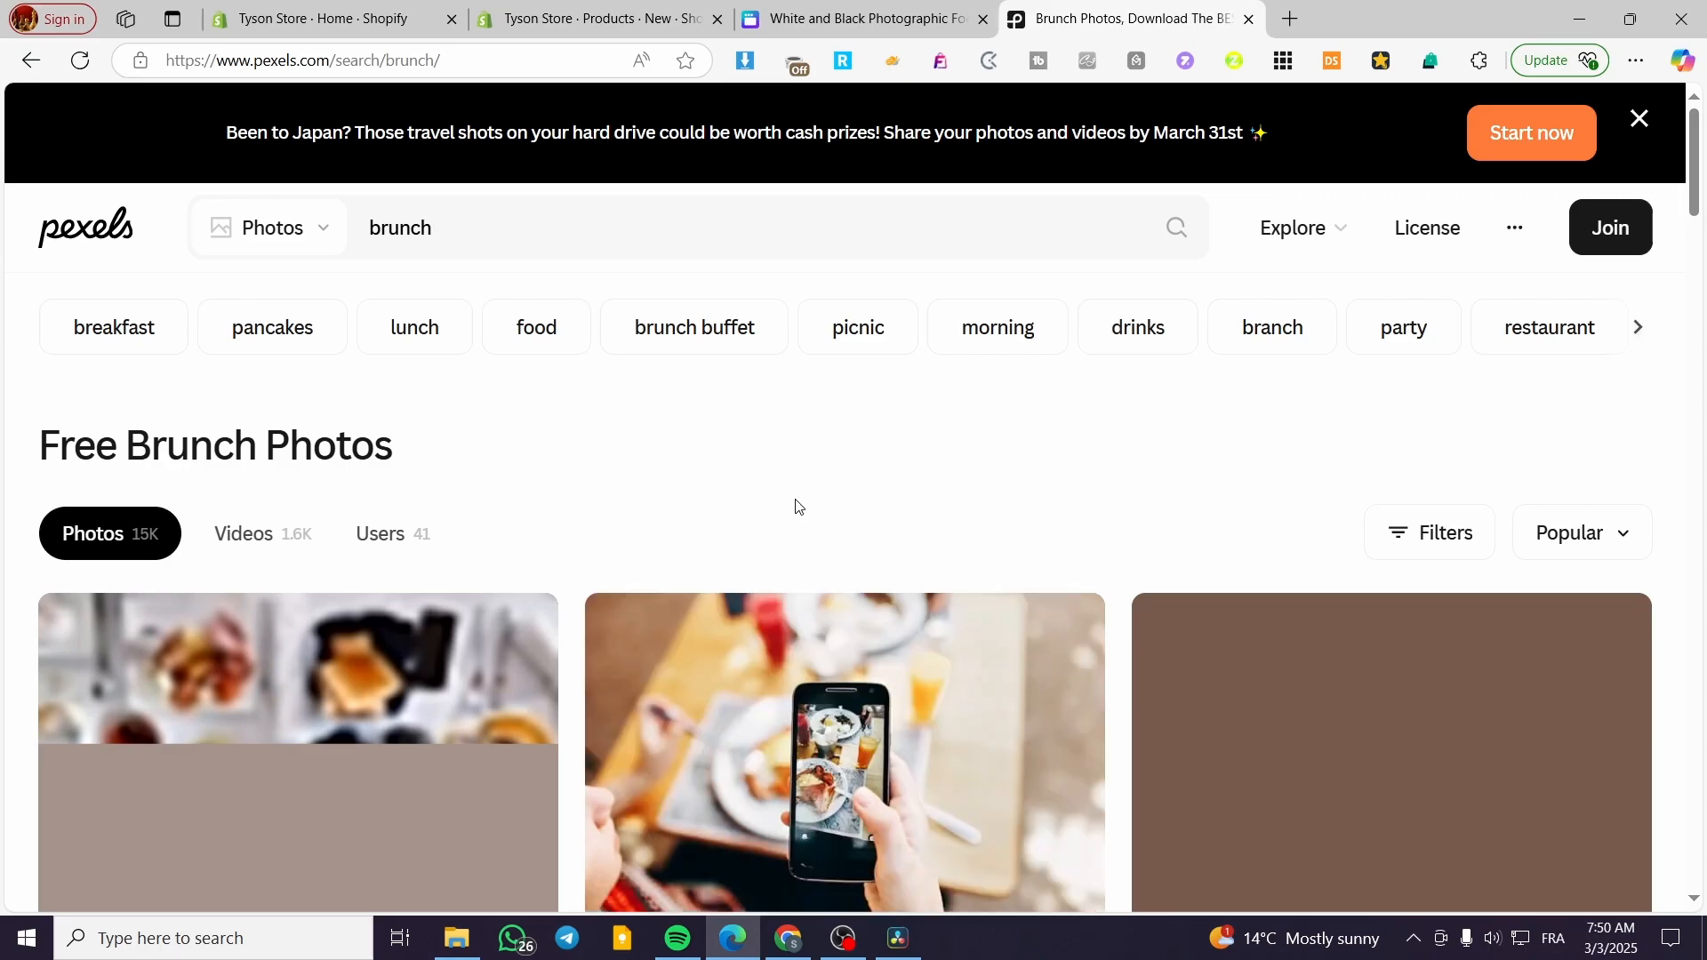
- Find the brunch photo with the croissant and coffee cups among the results and download it
{"action": "scroll", "coordinate": [797, 504], "scroll_direction": "down", "scroll_amount": 3}
{"action": "scroll", "coordinate": [800, 496], "scroll_direction": "down", "scroll_amount": 4}
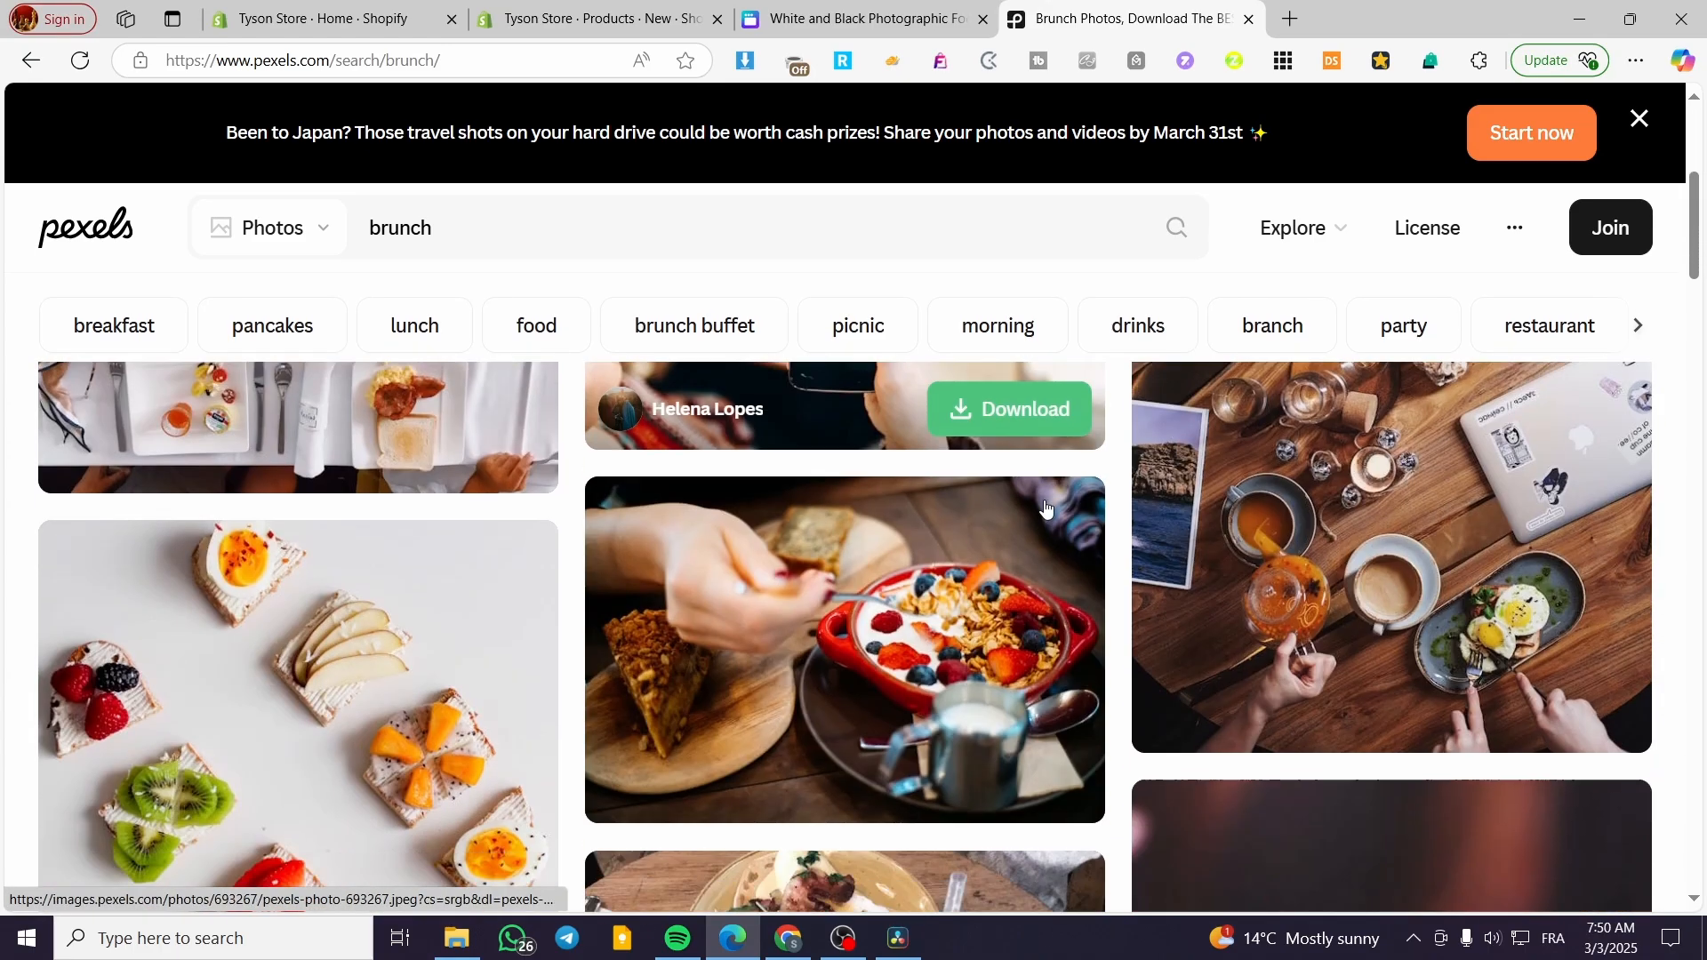
{"action": "scroll", "coordinate": [824, 584], "scroll_direction": "down", "scroll_amount": 10}
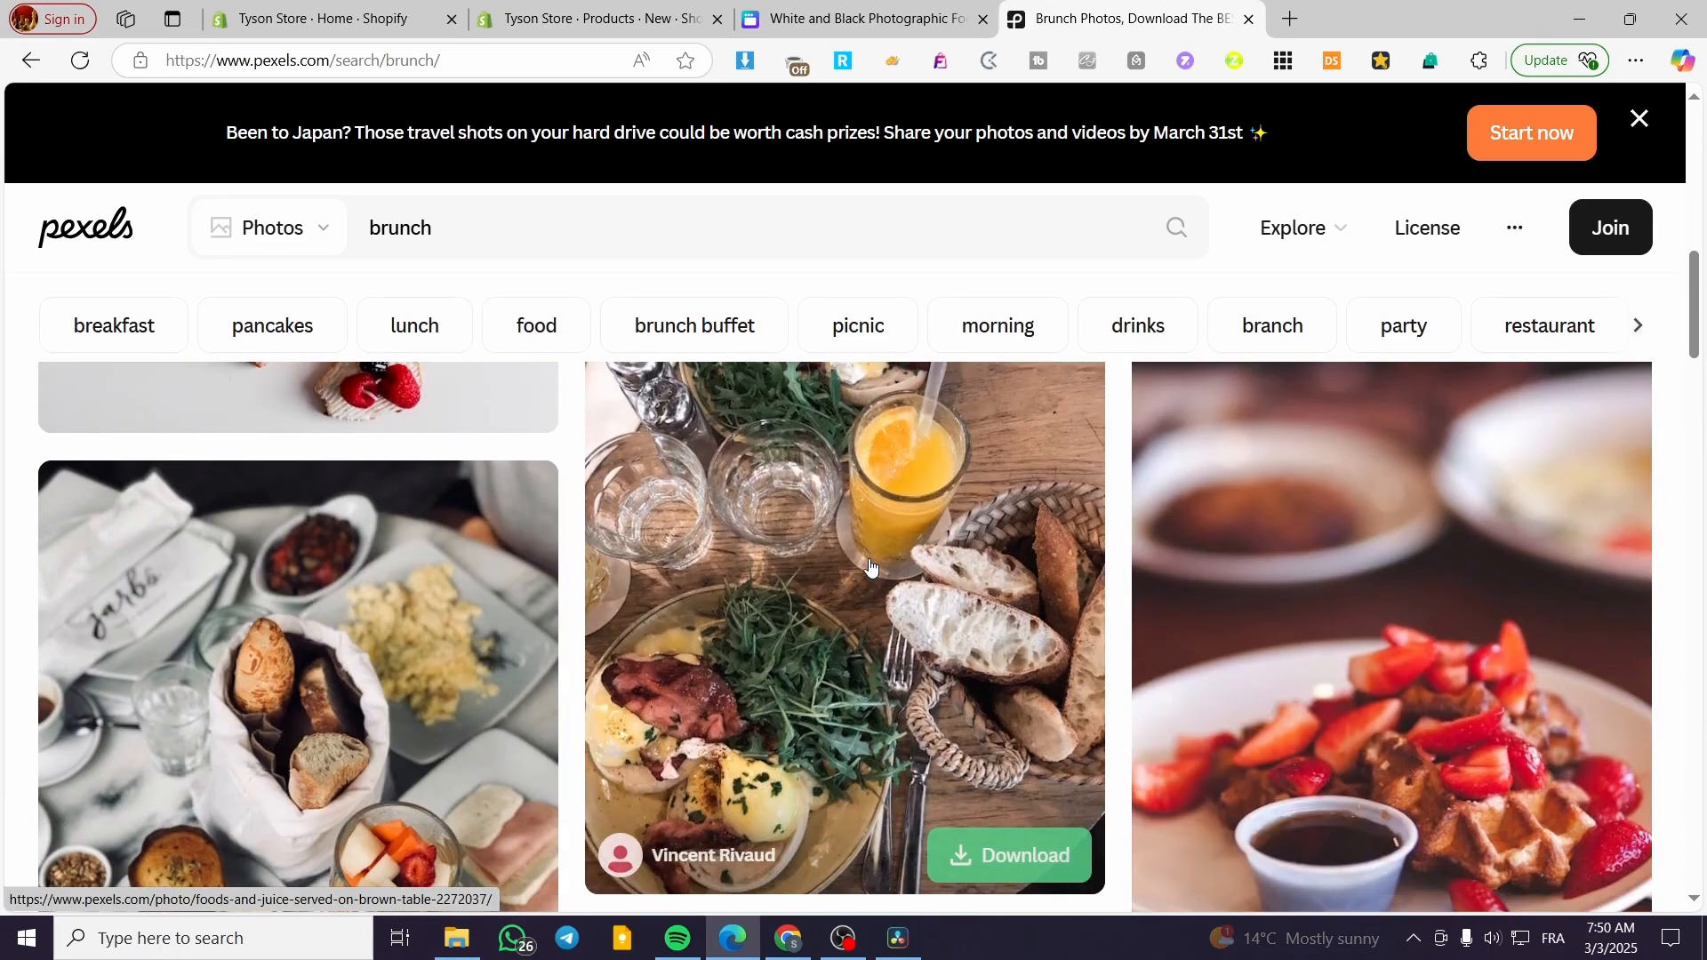
{"action": "scroll", "coordinate": [1050, 591], "scroll_direction": "down", "scroll_amount": 3}
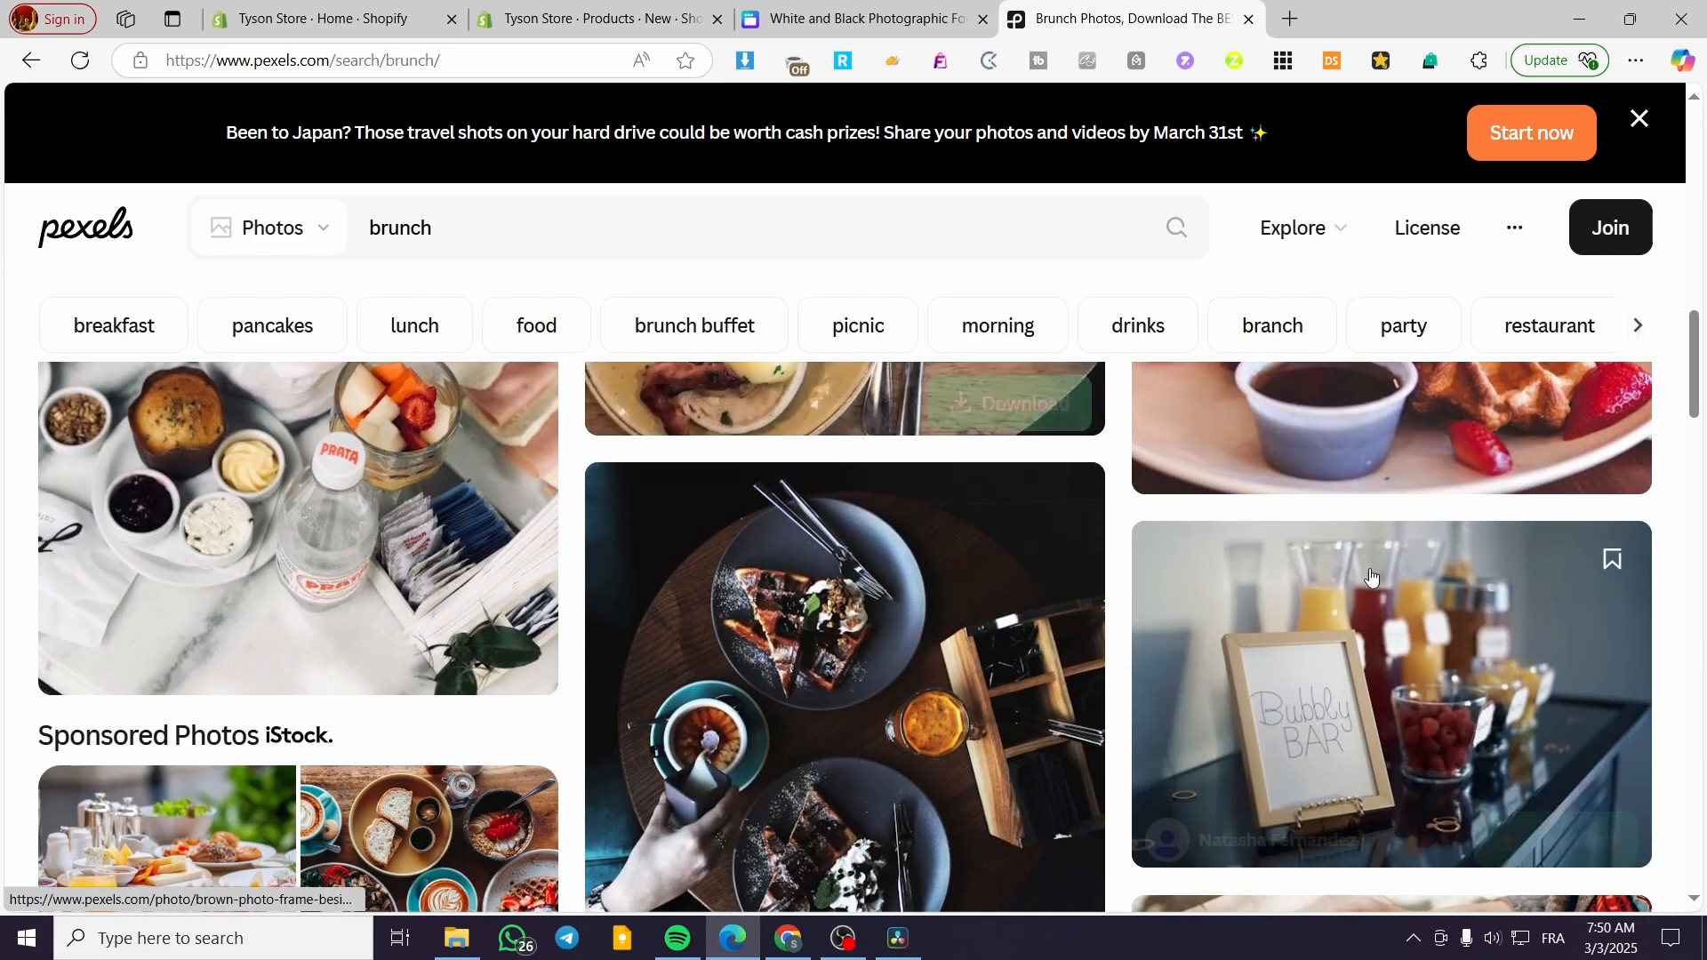
{"action": "scroll", "coordinate": [1196, 689], "scroll_direction": "down", "scroll_amount": 2}
{"action": "scroll", "coordinate": [1196, 689], "scroll_direction": "down", "scroll_amount": 3}
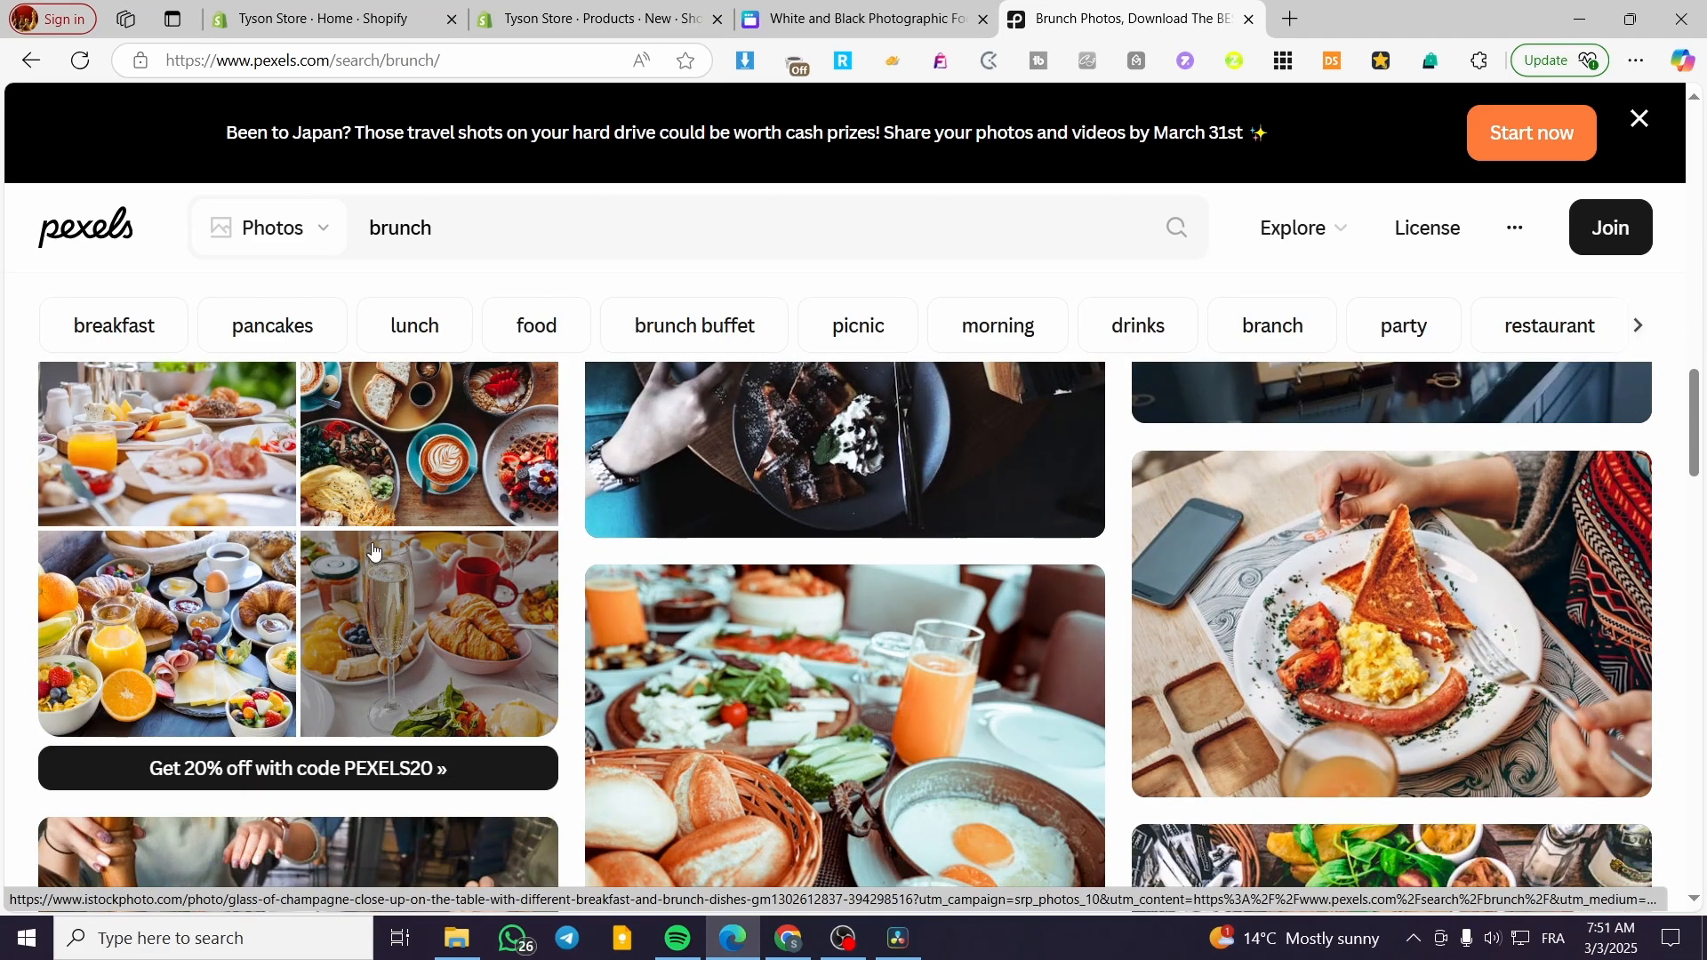
{"action": "scroll", "coordinate": [940, 633], "scroll_direction": "down", "scroll_amount": 2}
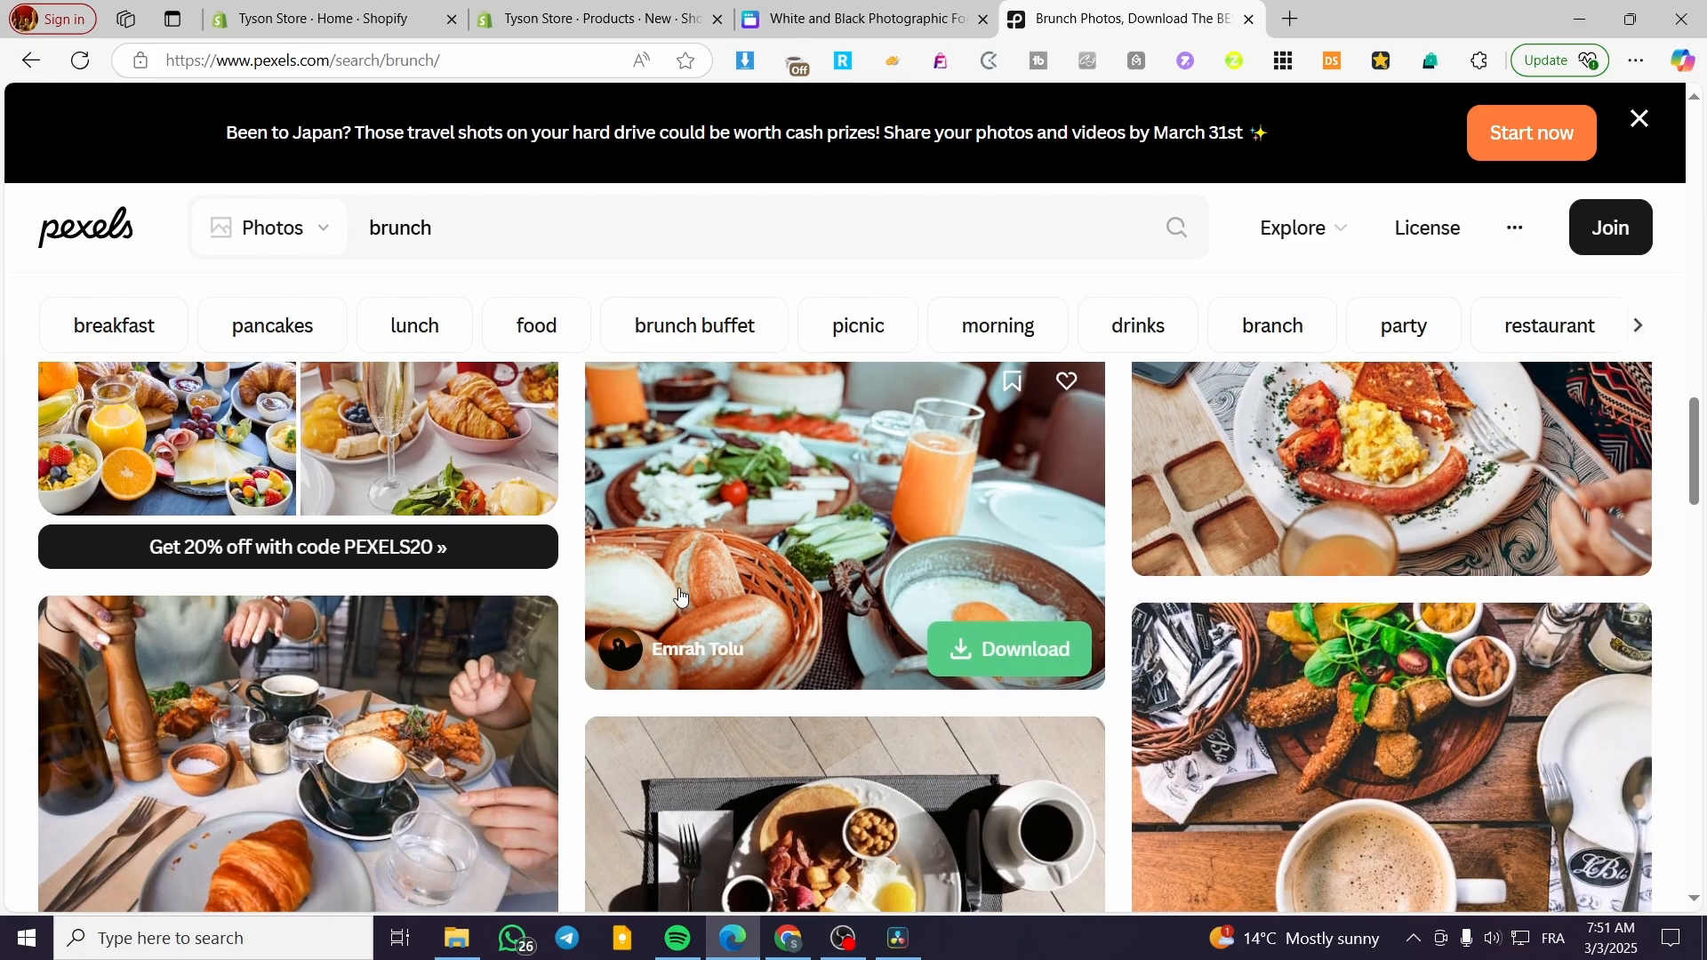
{"action": "scroll", "coordinate": [483, 792], "scroll_direction": "down", "scroll_amount": 1}
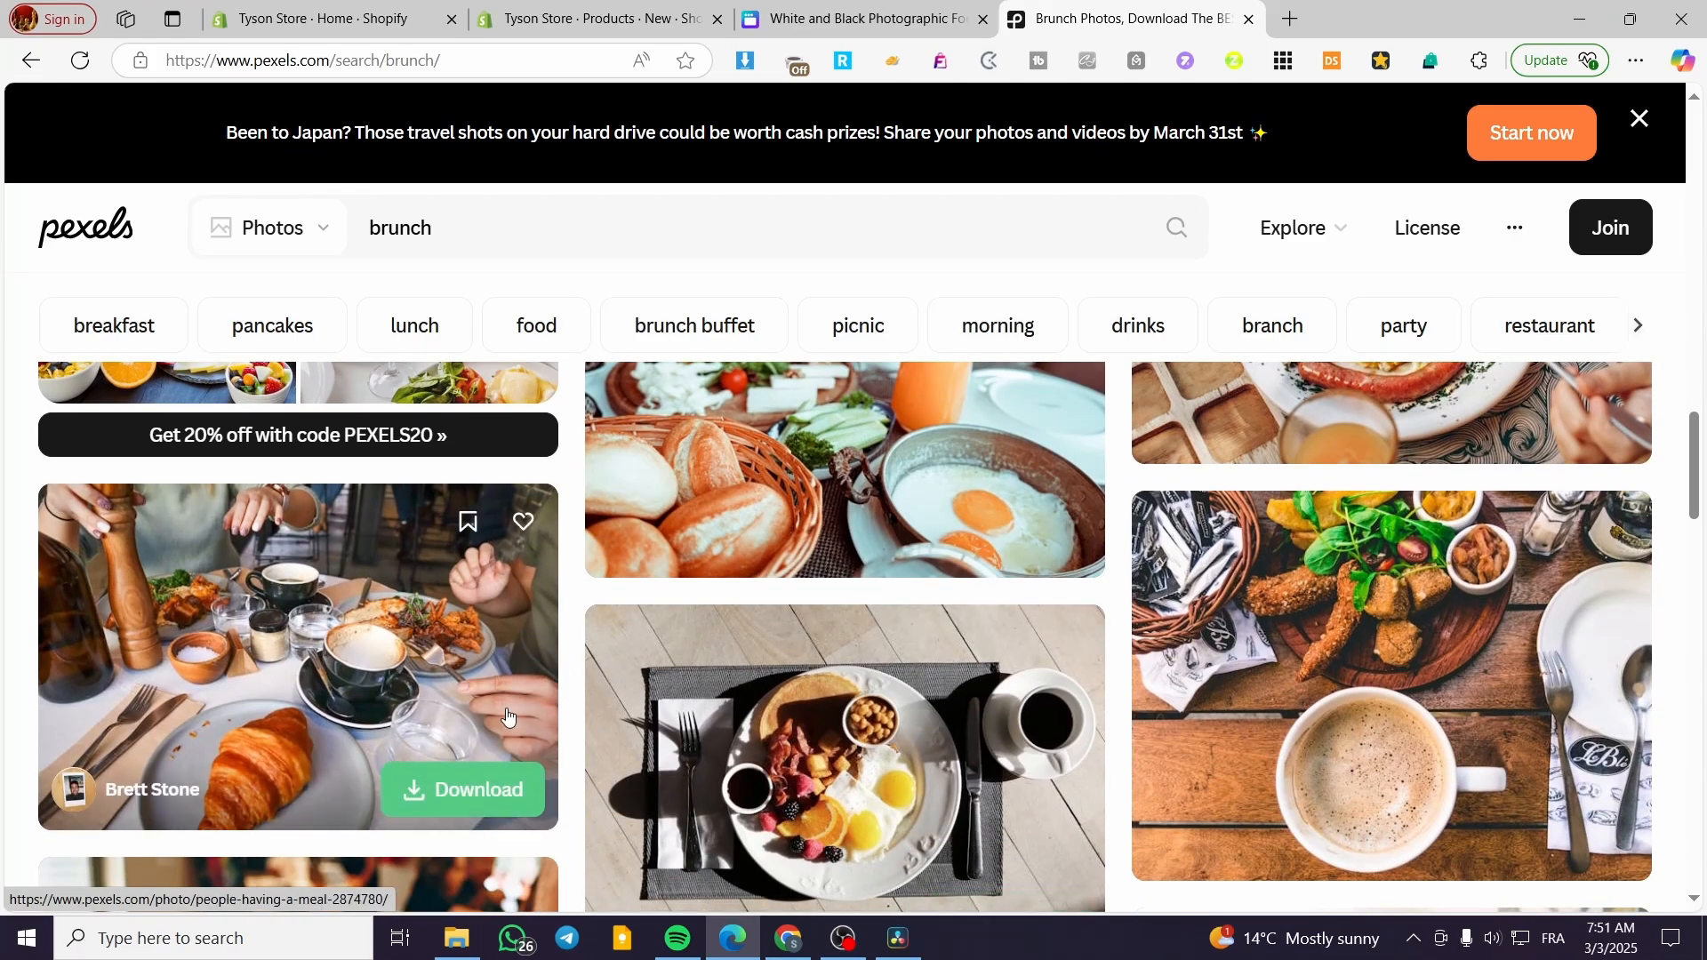
{"action": "left_click", "coordinate": [484, 791]}
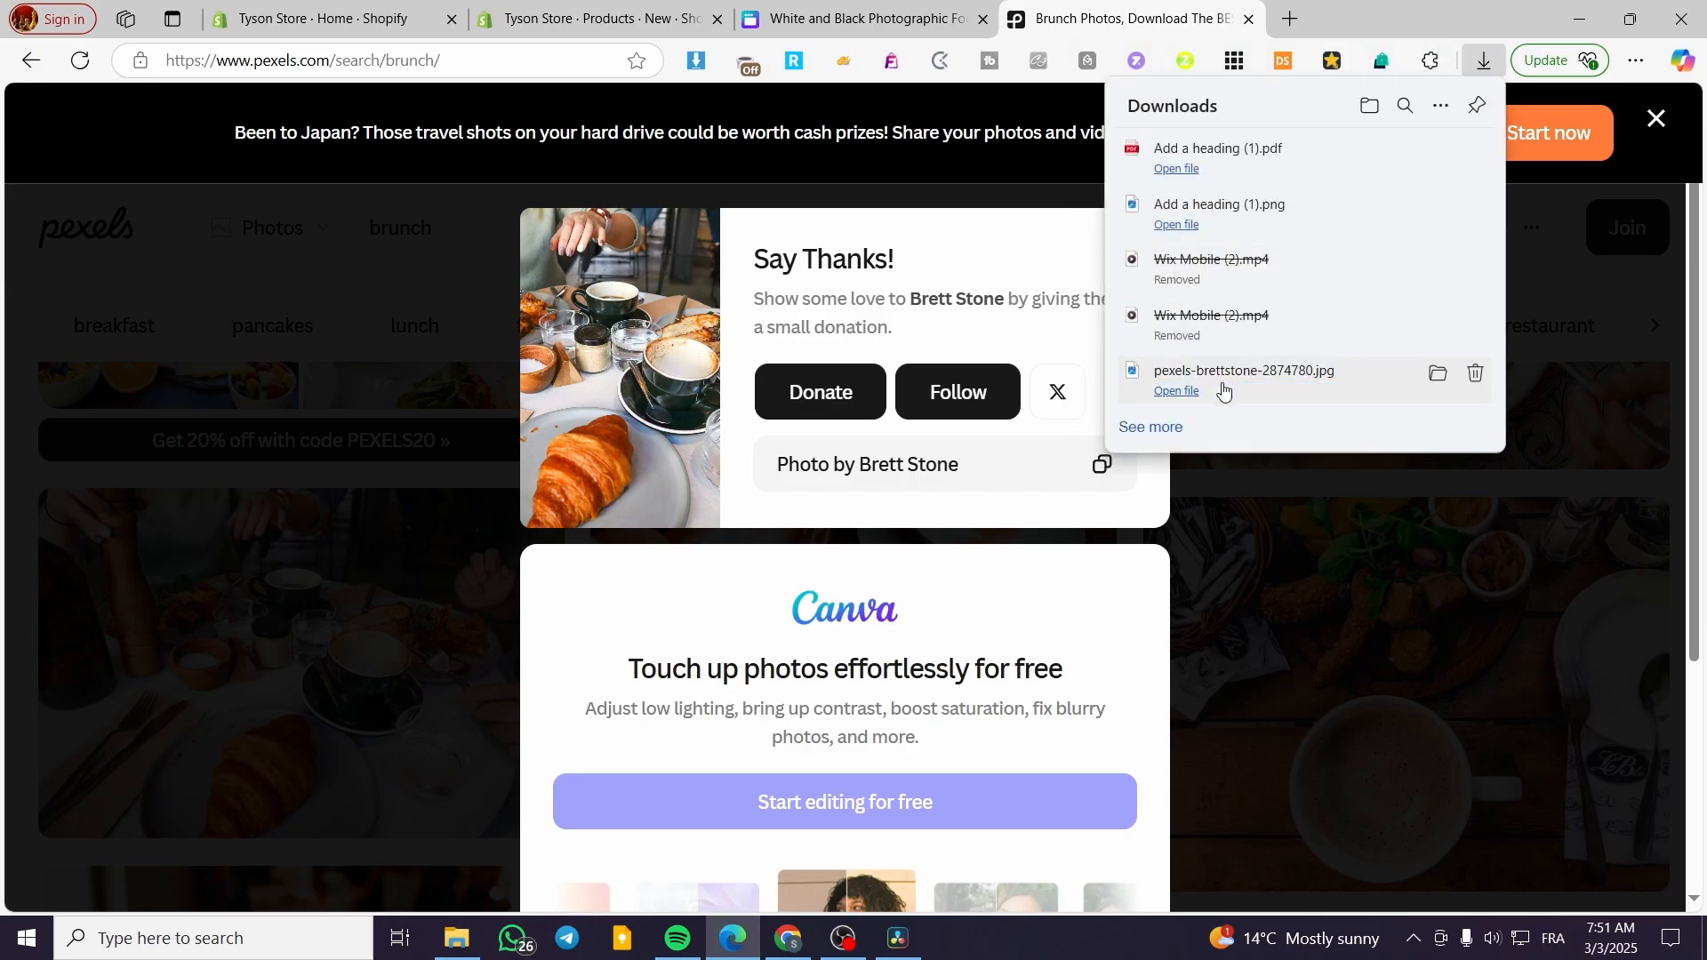
- Add the downloaded croissant photo to the Shopify product's media and close the Pexels tab
{"action": "left_click_drag", "start_coordinate": [762, 176], "coordinate": [712, 657]}
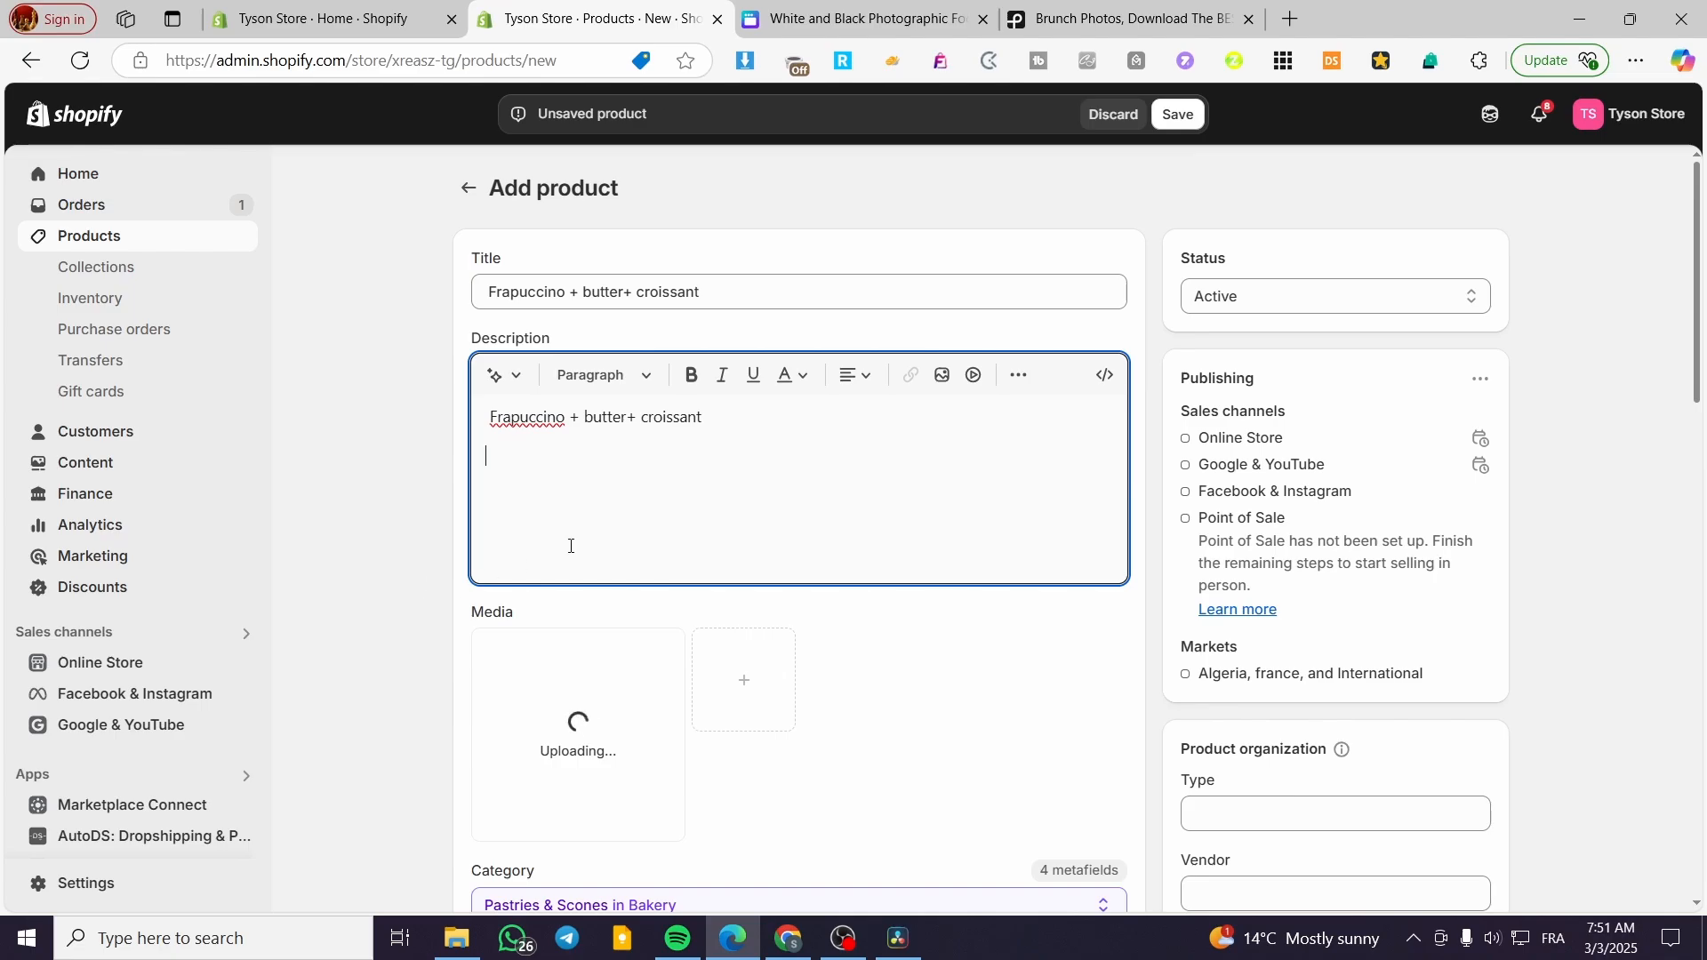
{"action": "scroll", "coordinate": [989, 723], "scroll_direction": "down", "scroll_amount": 5}
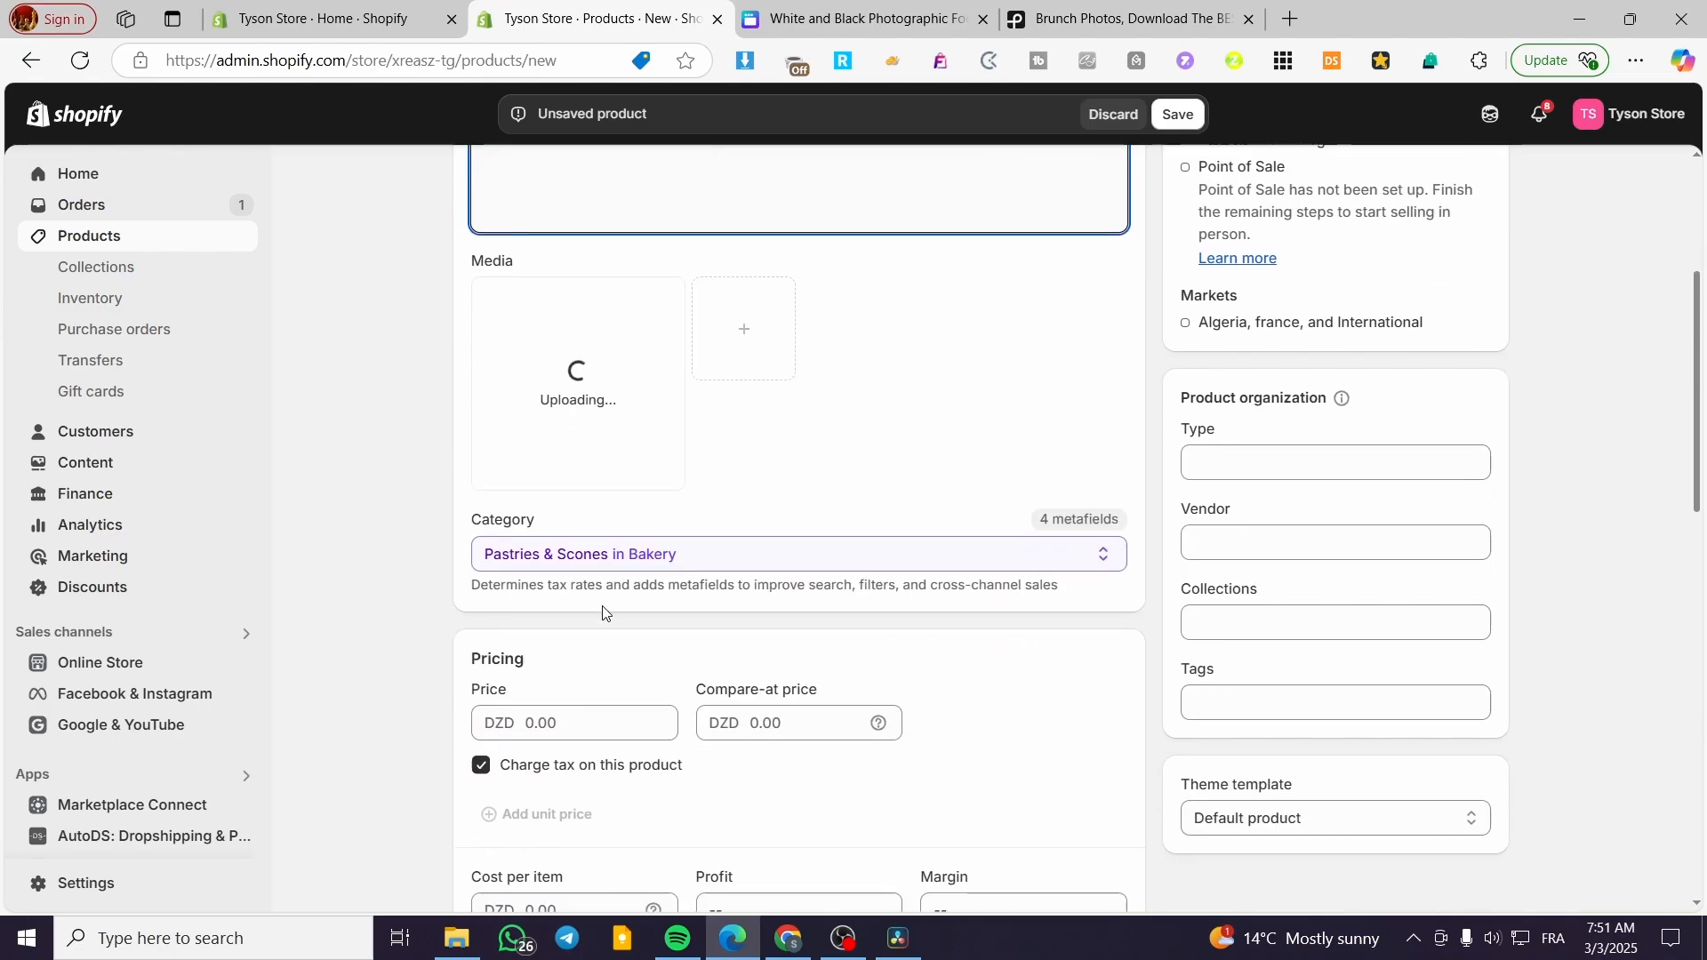
{"action": "left_click", "coordinate": [1248, 18]}
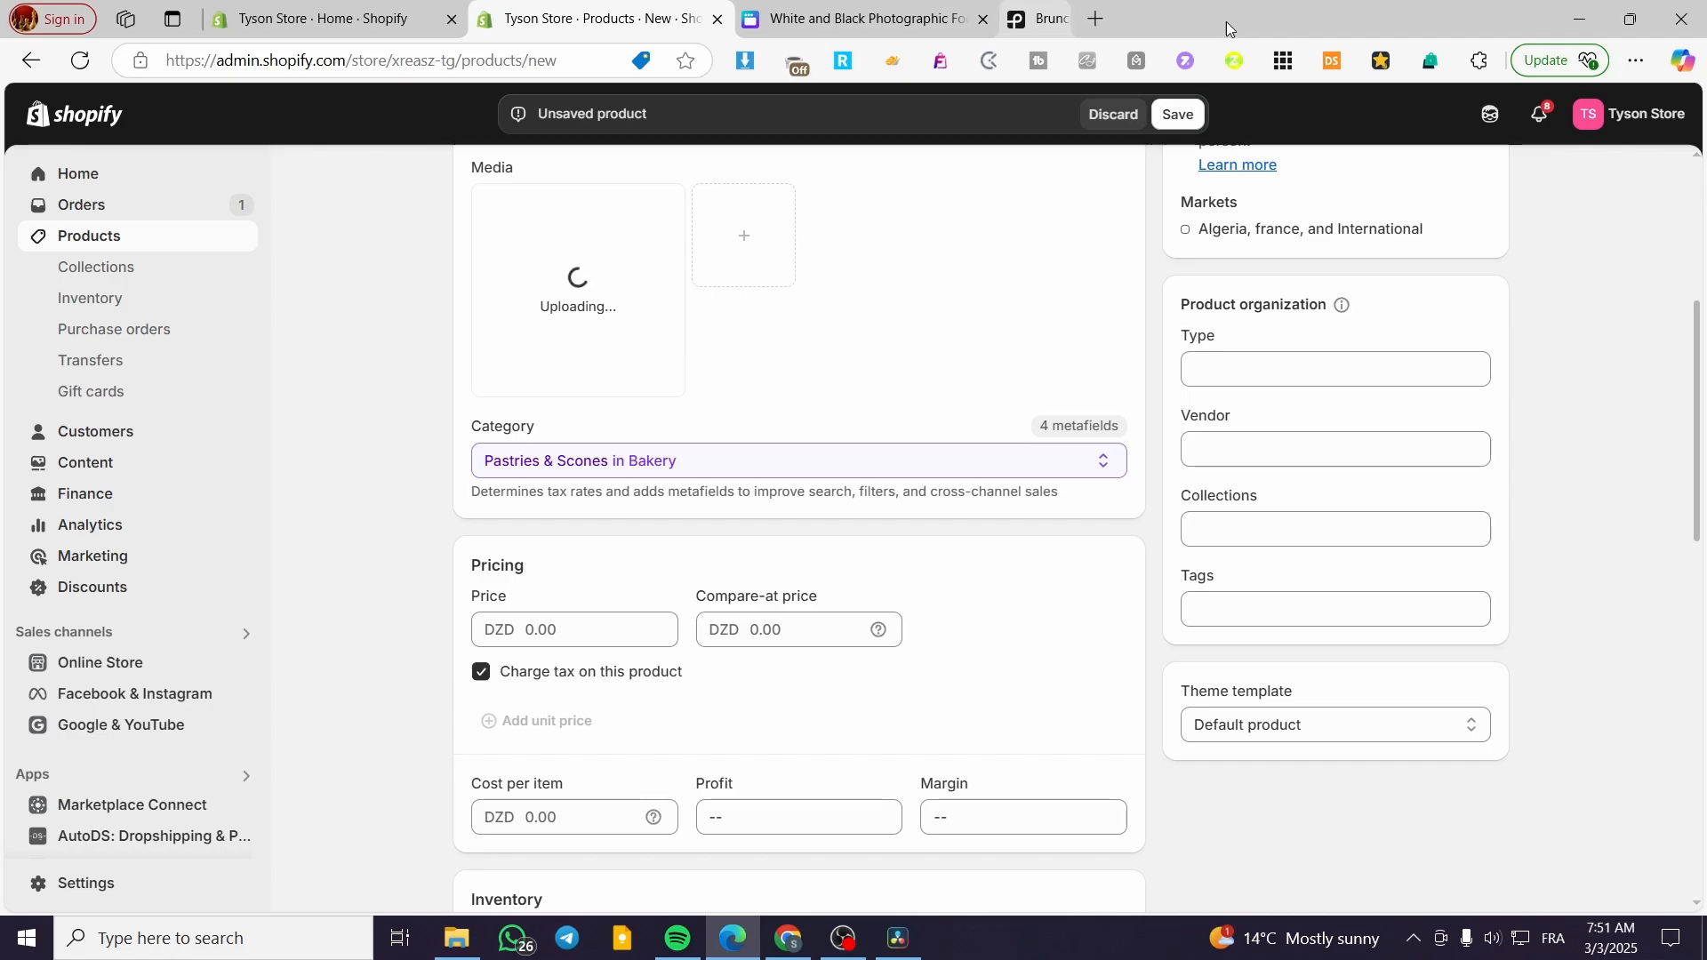
- Set the product's price to DZD 8, matching the offer in the Canva design
{"action": "left_click", "coordinate": [858, 18]}
{"action": "left_click", "coordinate": [600, 17]}
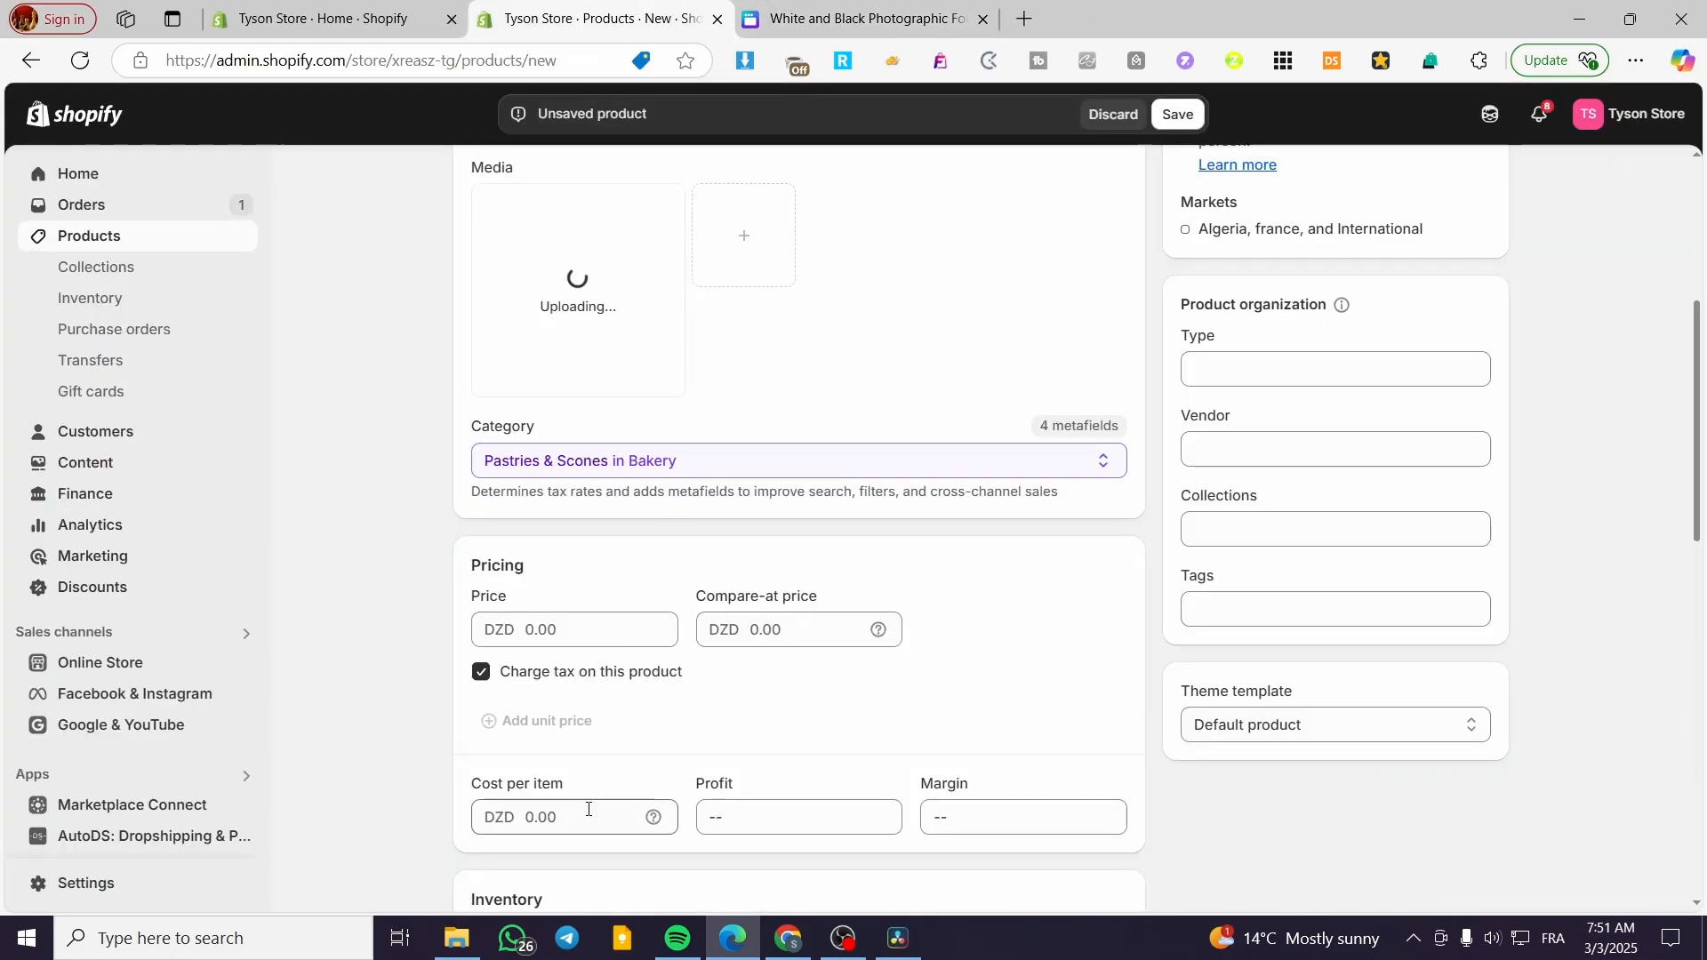
{"action": "left_click", "coordinate": [555, 629]}
{"action": "type", "text": "8"}
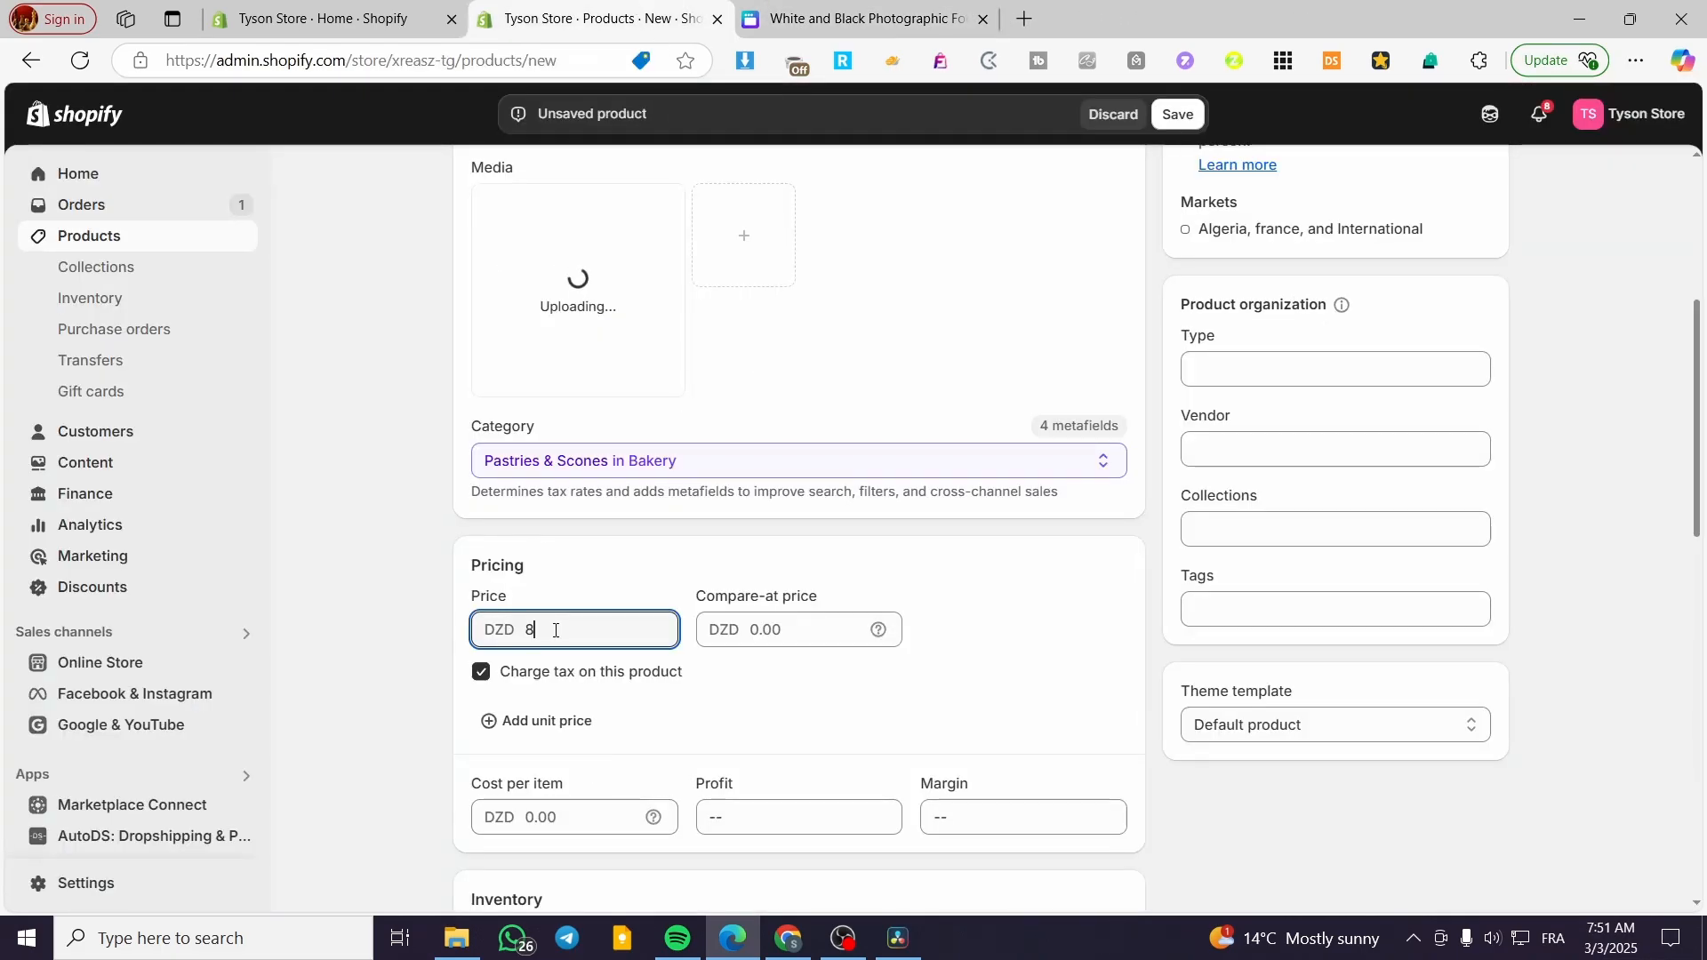
{"action": "left_click", "coordinate": [356, 615]}
- Mark the product as not physical in its shipping settings and turn off quantity tracking in its inventory settings
{"action": "scroll", "coordinate": [418, 631], "scroll_direction": "down", "scroll_amount": 3}
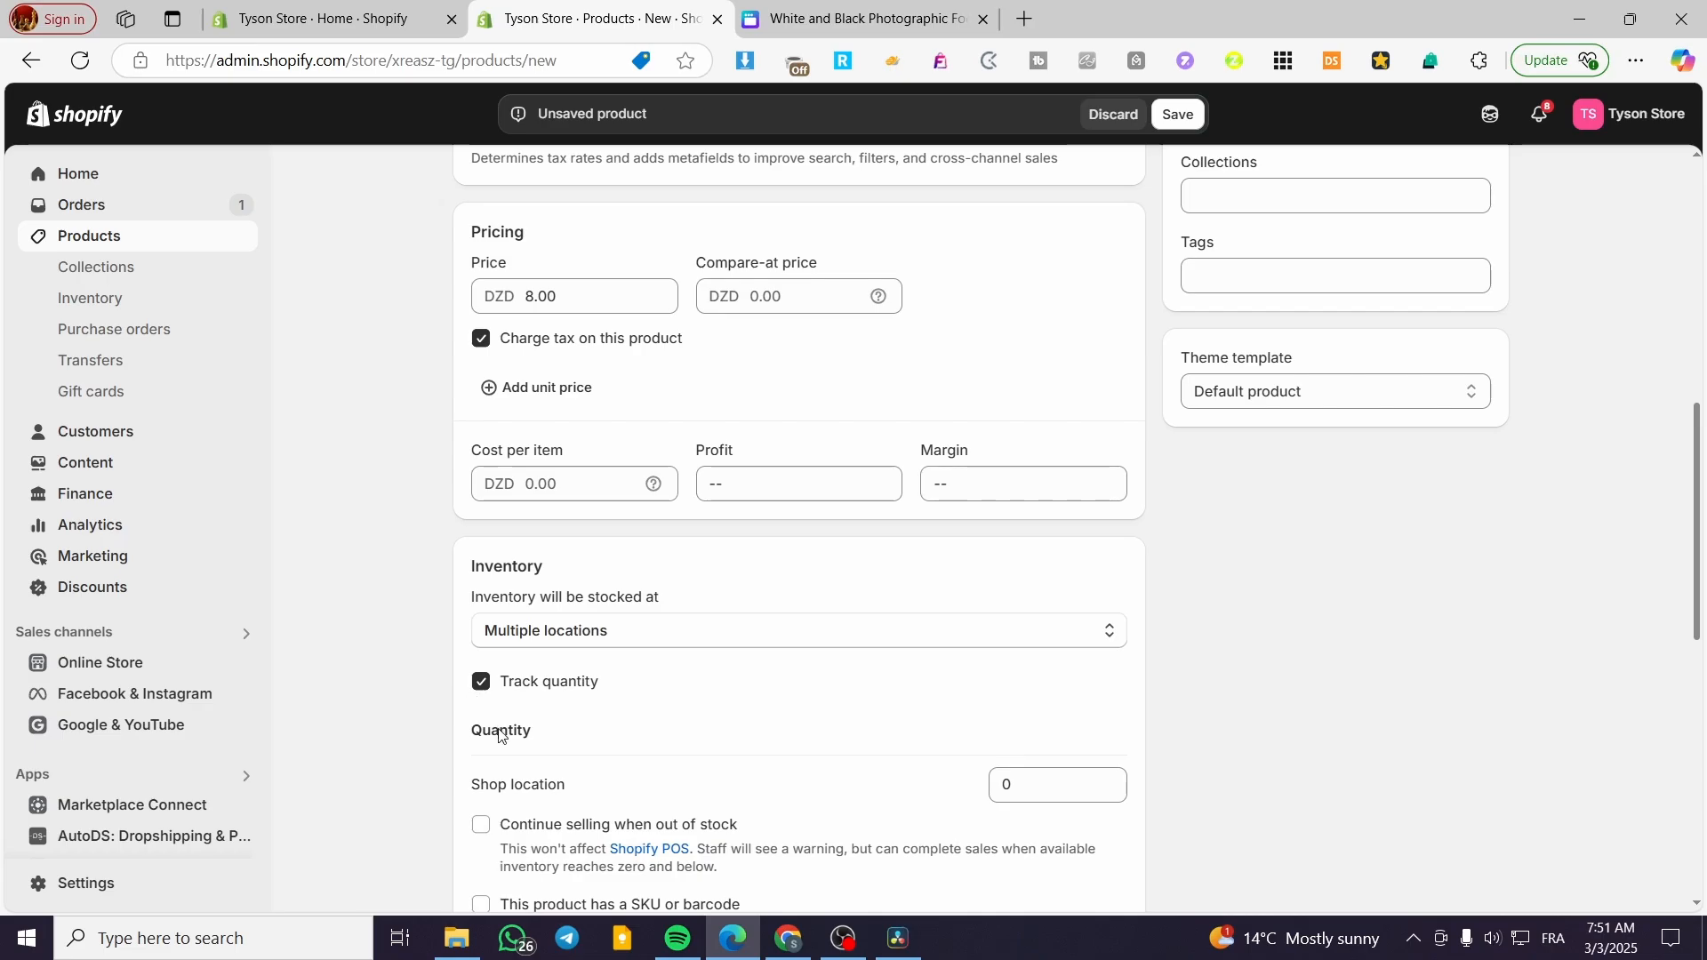
{"action": "scroll", "coordinate": [499, 724], "scroll_direction": "down", "scroll_amount": 4}
{"action": "left_click", "coordinate": [480, 689]}
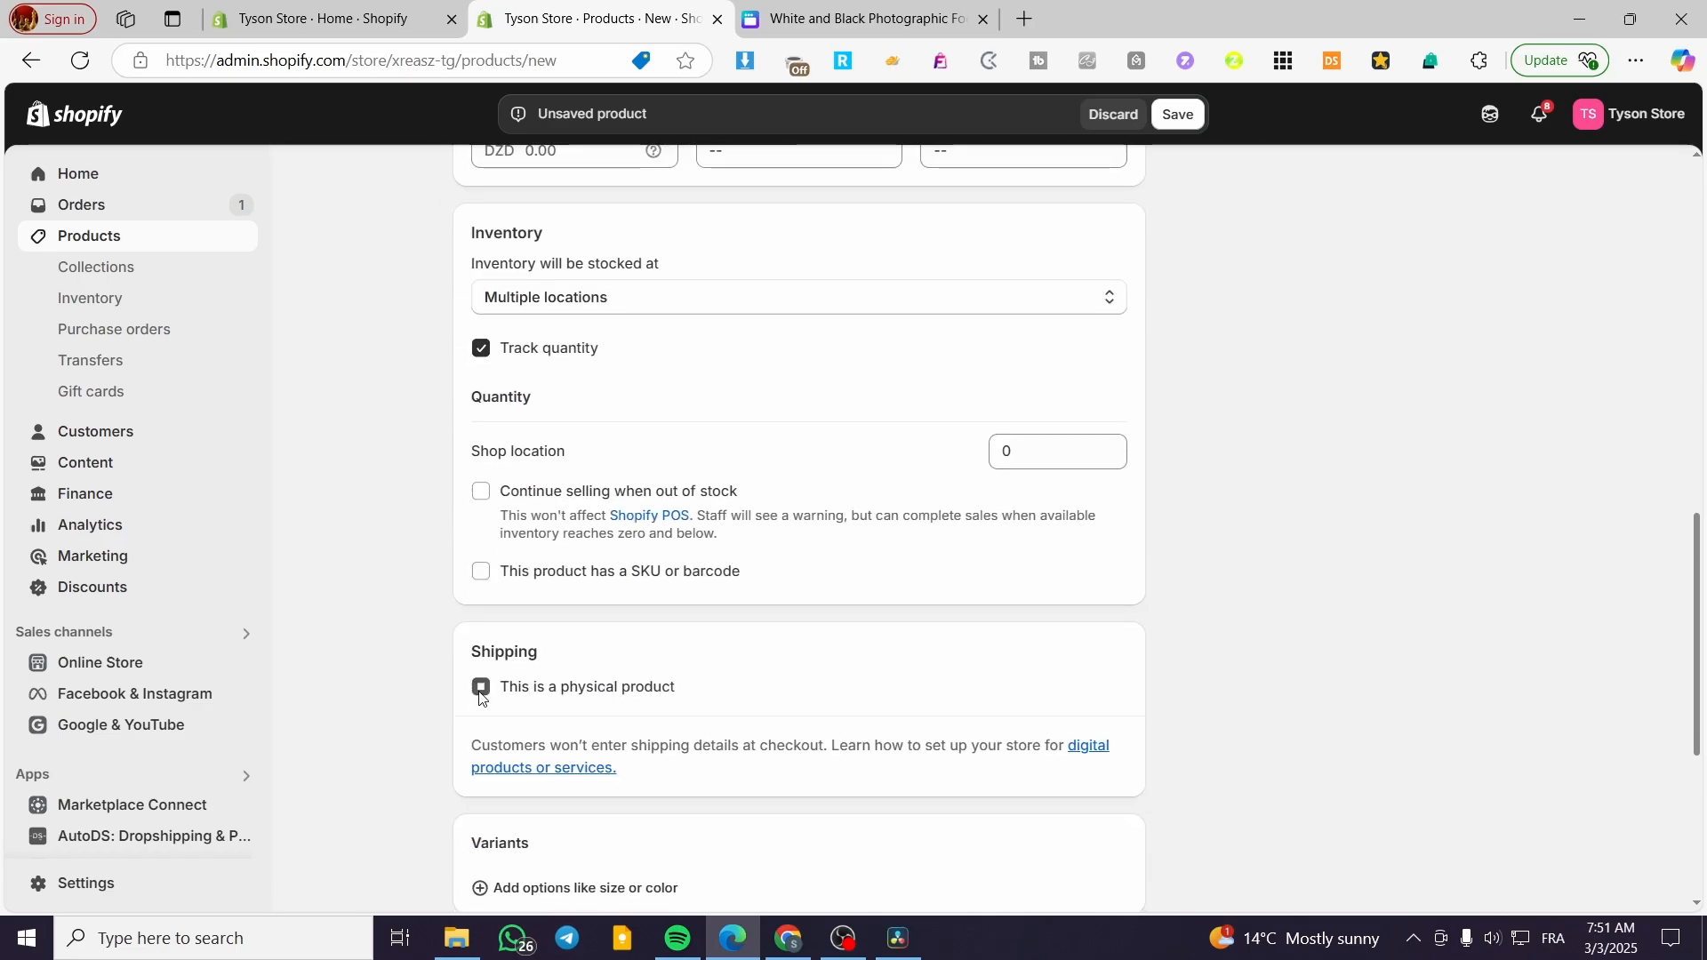
{"action": "scroll", "coordinate": [480, 695], "scroll_direction": "up", "scroll_amount": 3}
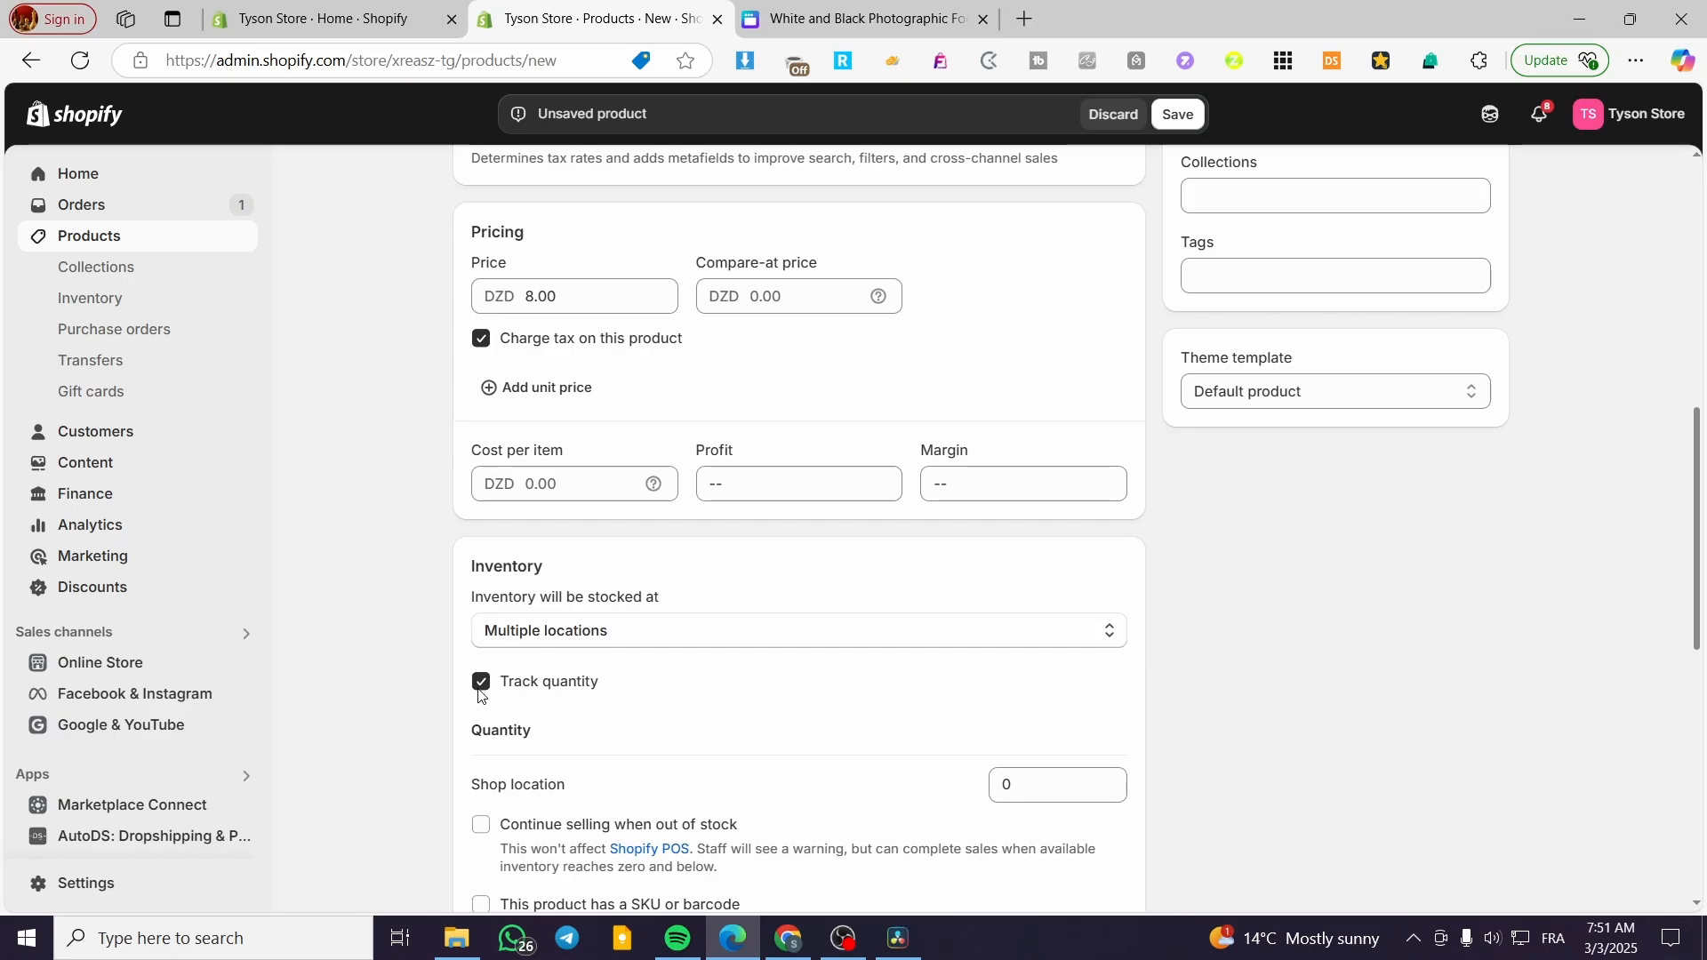
{"action": "left_click", "coordinate": [481, 683]}
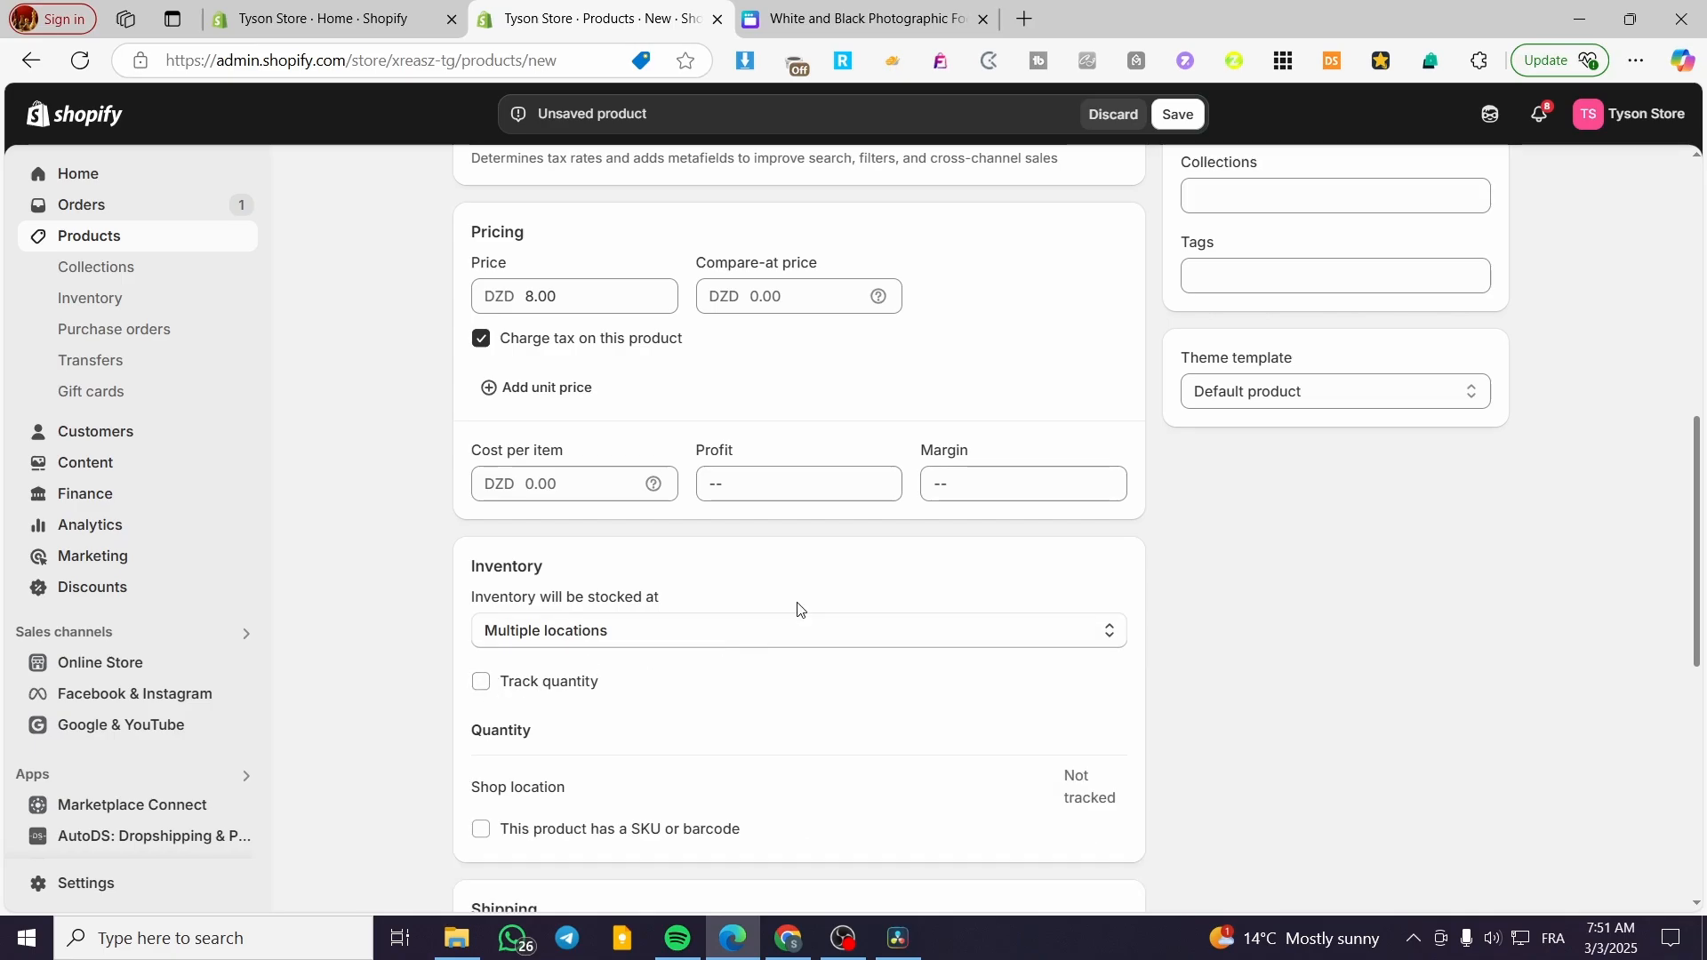
{"action": "scroll", "coordinate": [782, 608], "scroll_direction": "up", "scroll_amount": 7}
{"action": "scroll", "coordinate": [611, 602], "scroll_direction": "down", "scroll_amount": 4}
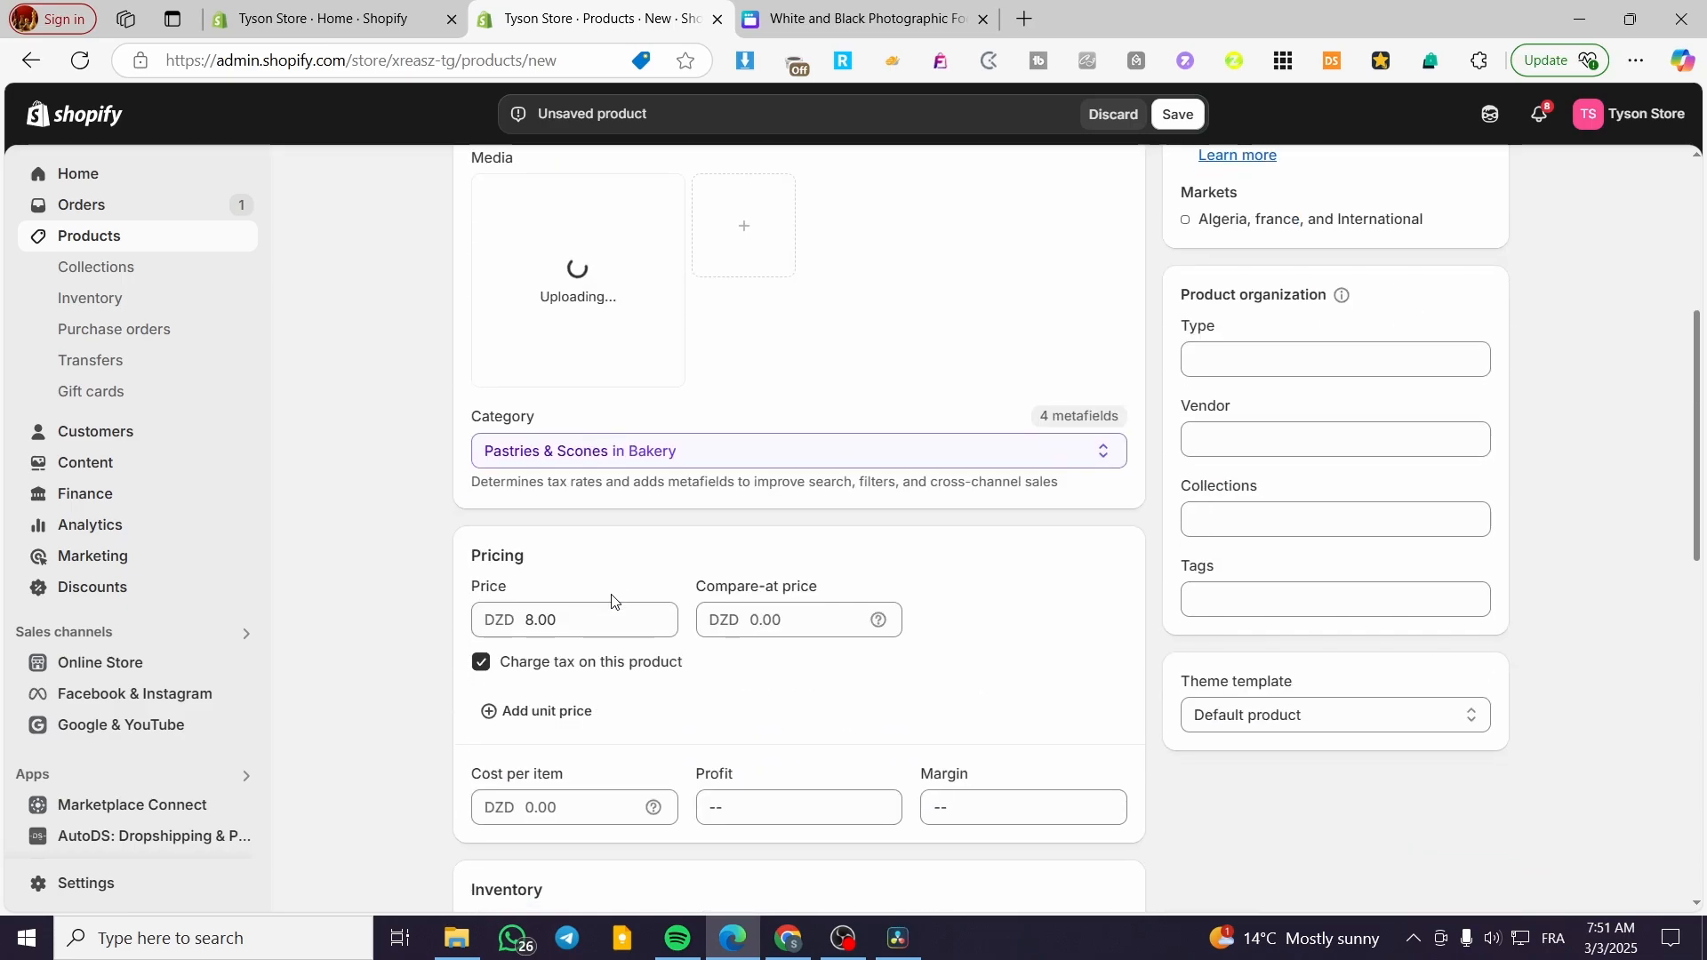
{"action": "scroll", "coordinate": [611, 602], "scroll_direction": "down", "scroll_amount": 10}
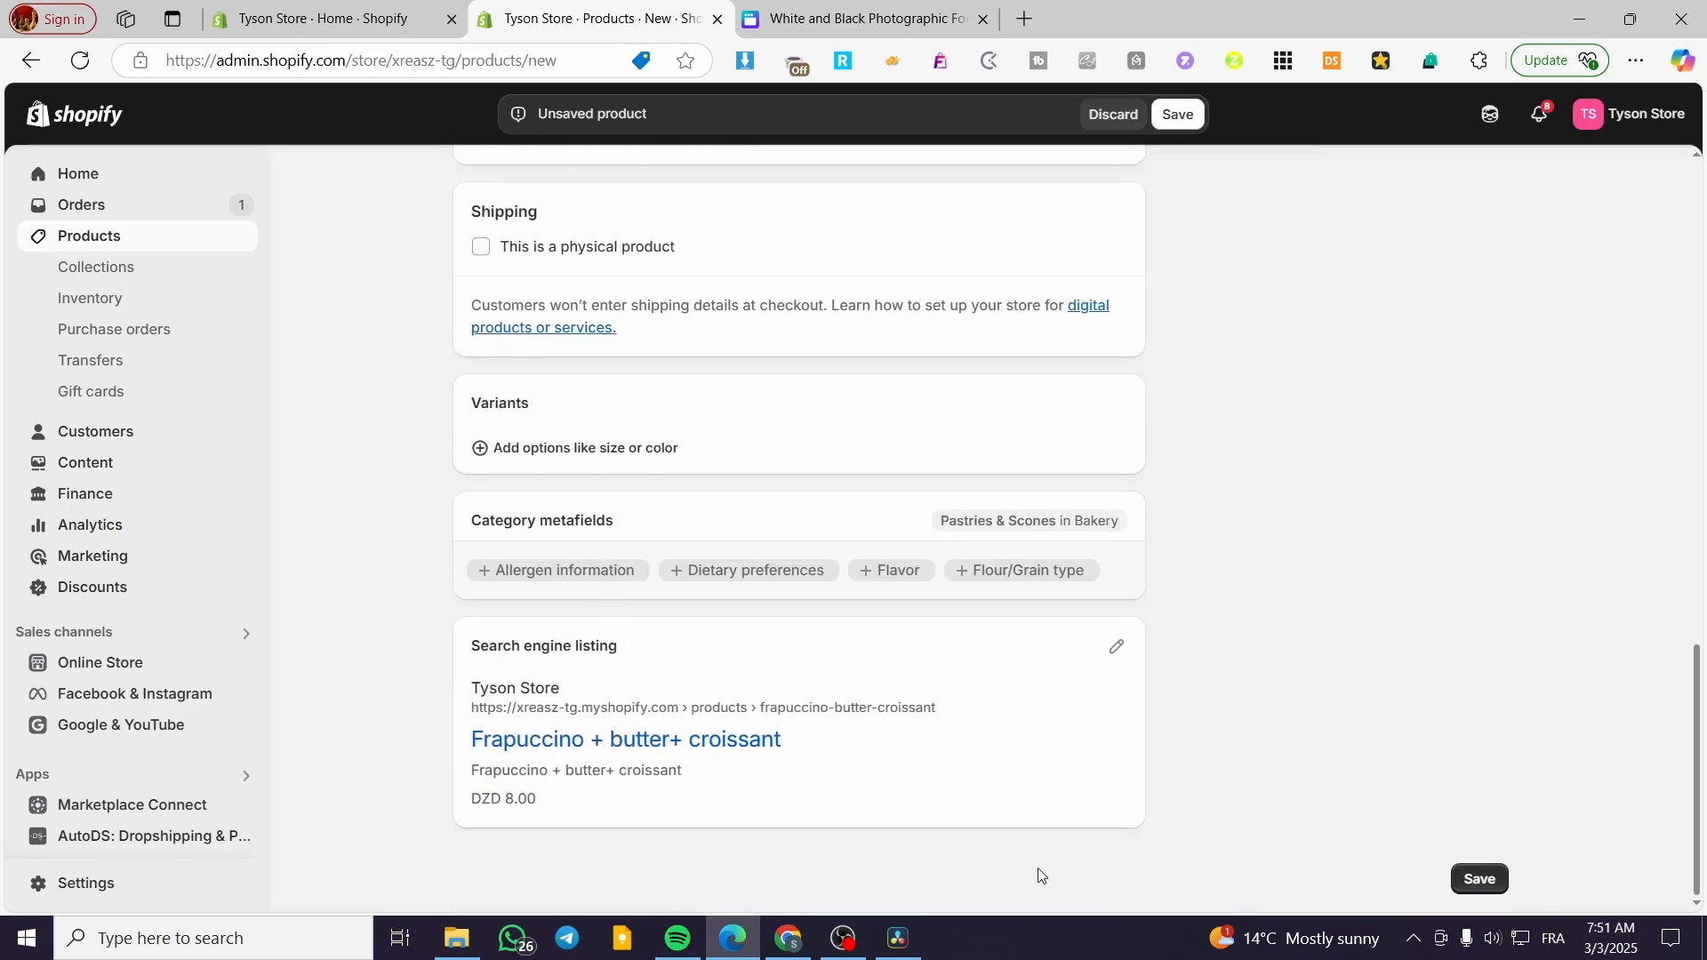
{"action": "scroll", "coordinate": [1040, 866], "scroll_direction": "up", "scroll_amount": 15}
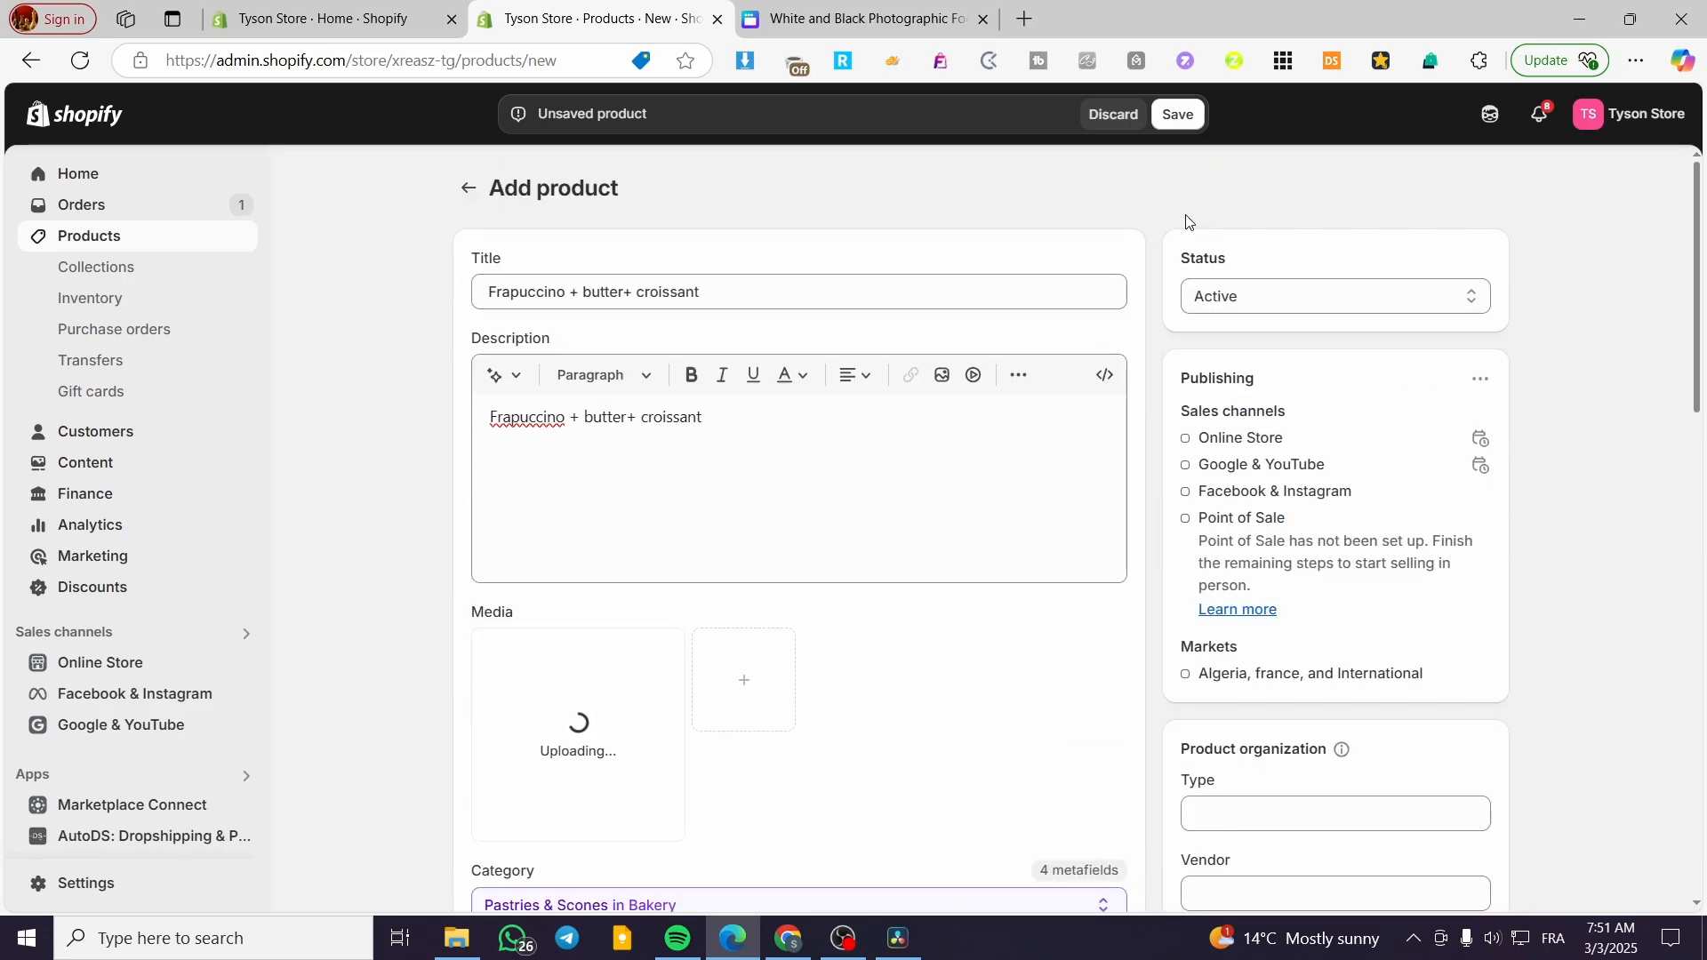
{"action": "left_click", "coordinate": [1173, 116]}
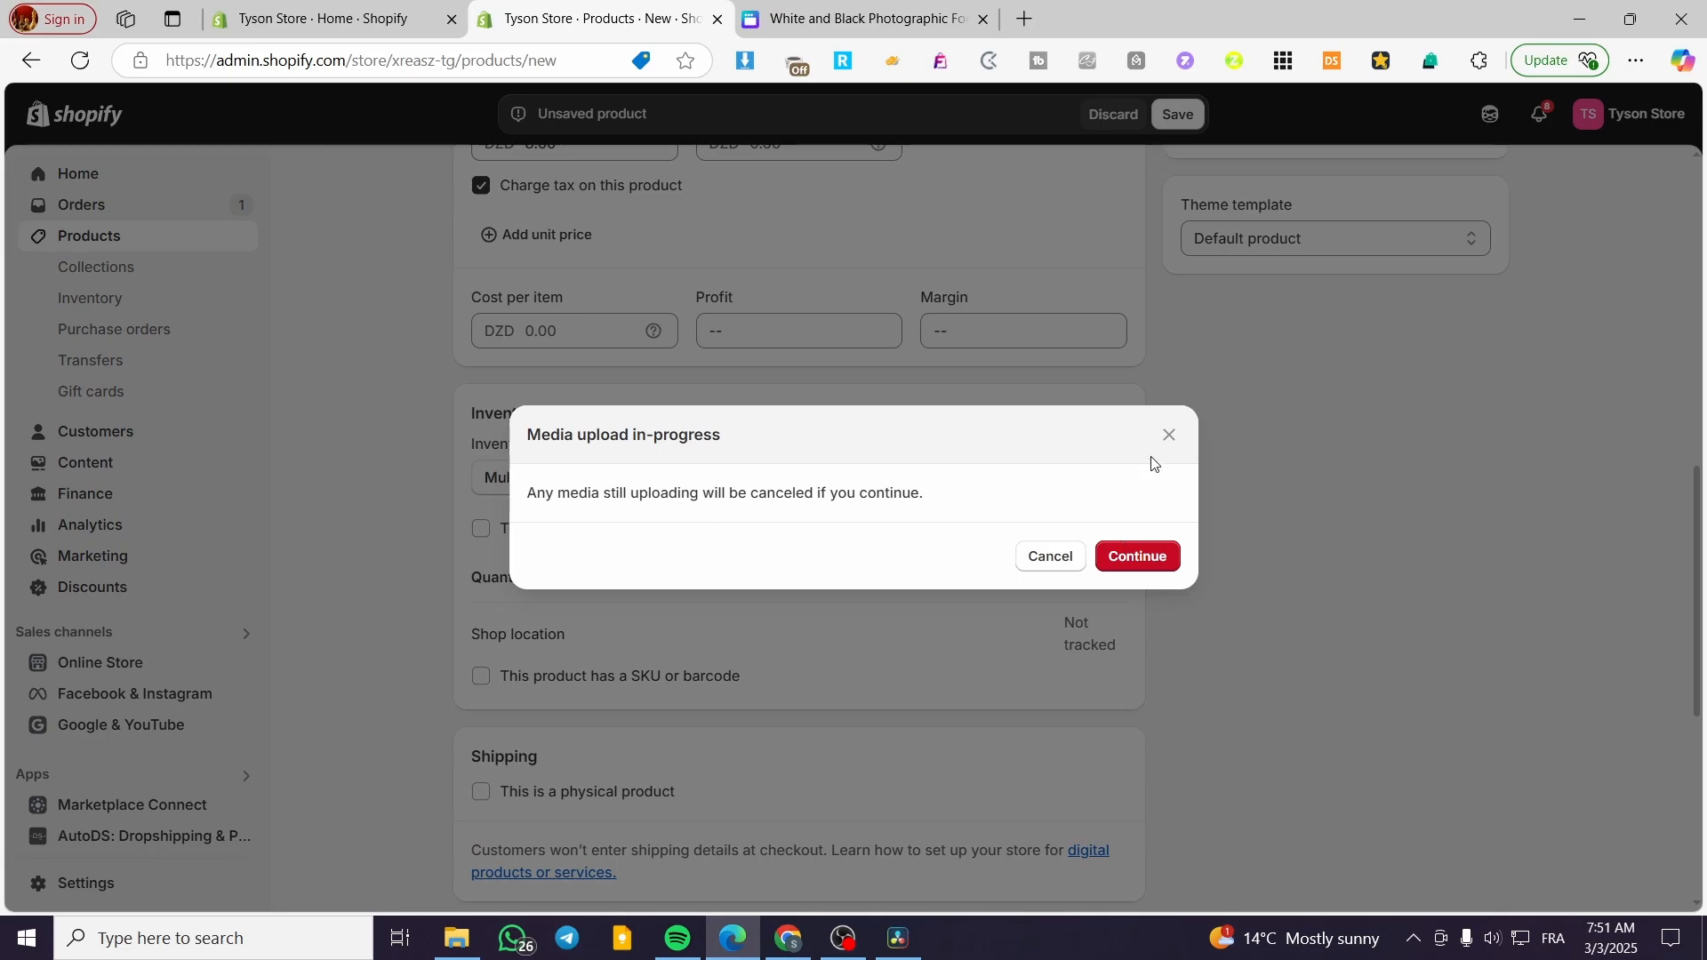
{"action": "left_click", "coordinate": [1169, 435]}
{"action": "scroll", "coordinate": [892, 553], "scroll_direction": "up", "scroll_amount": 8}
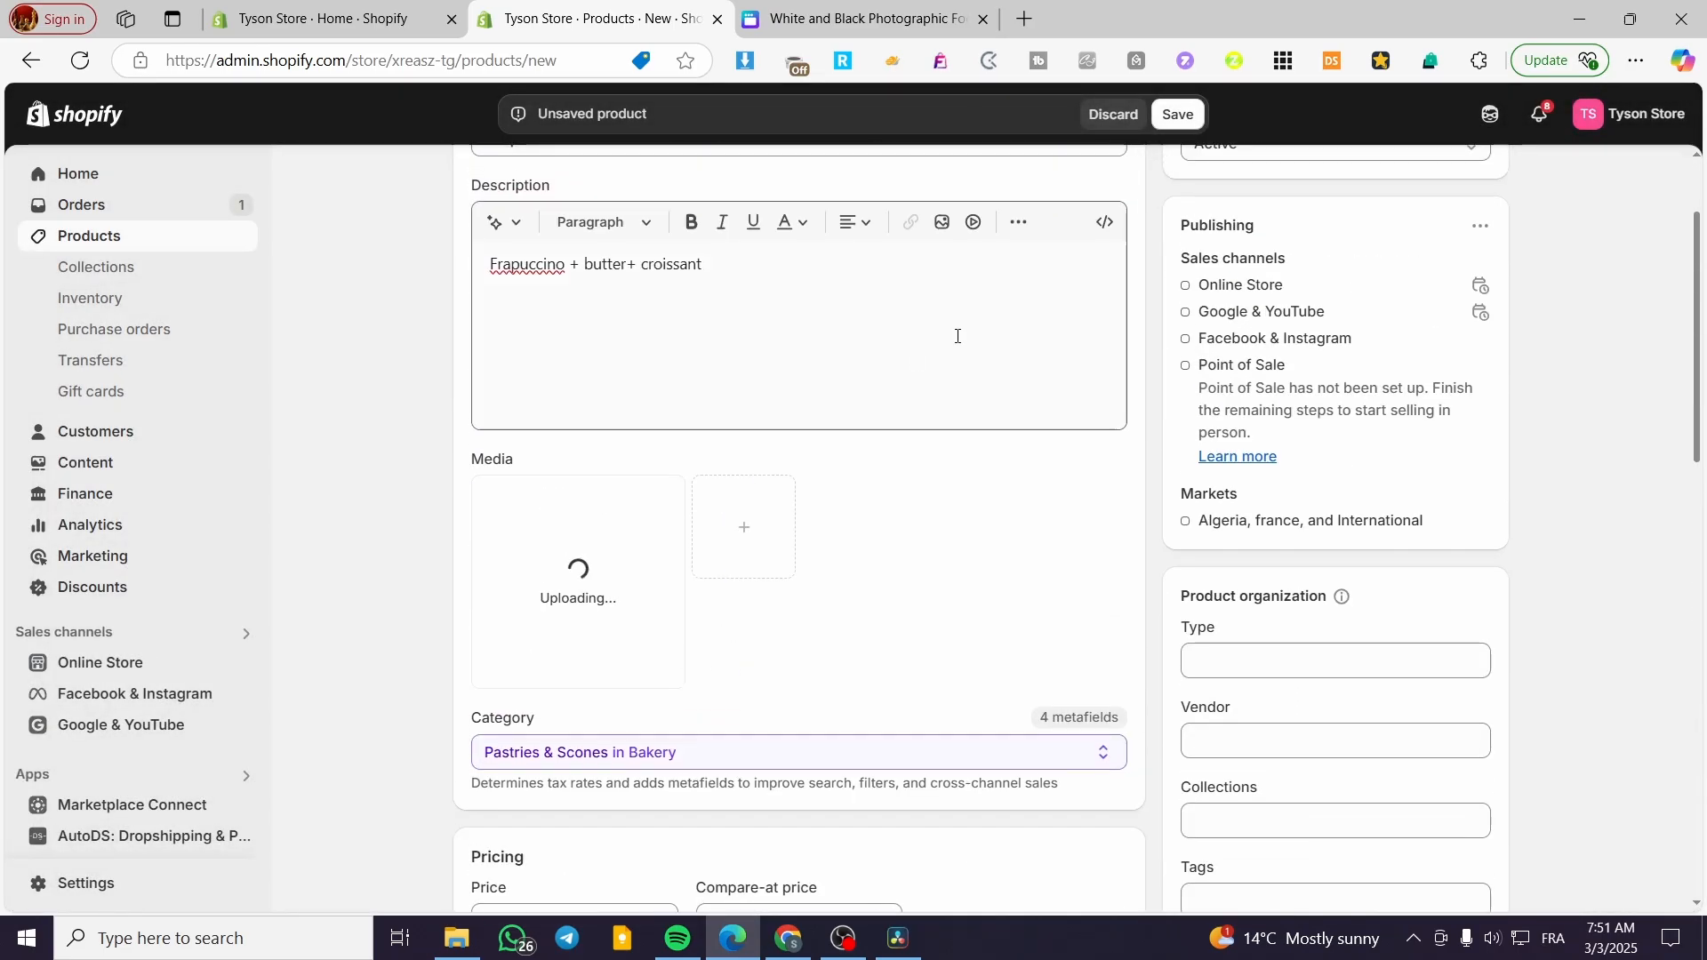
{"action": "left_click", "coordinate": [1177, 114]}
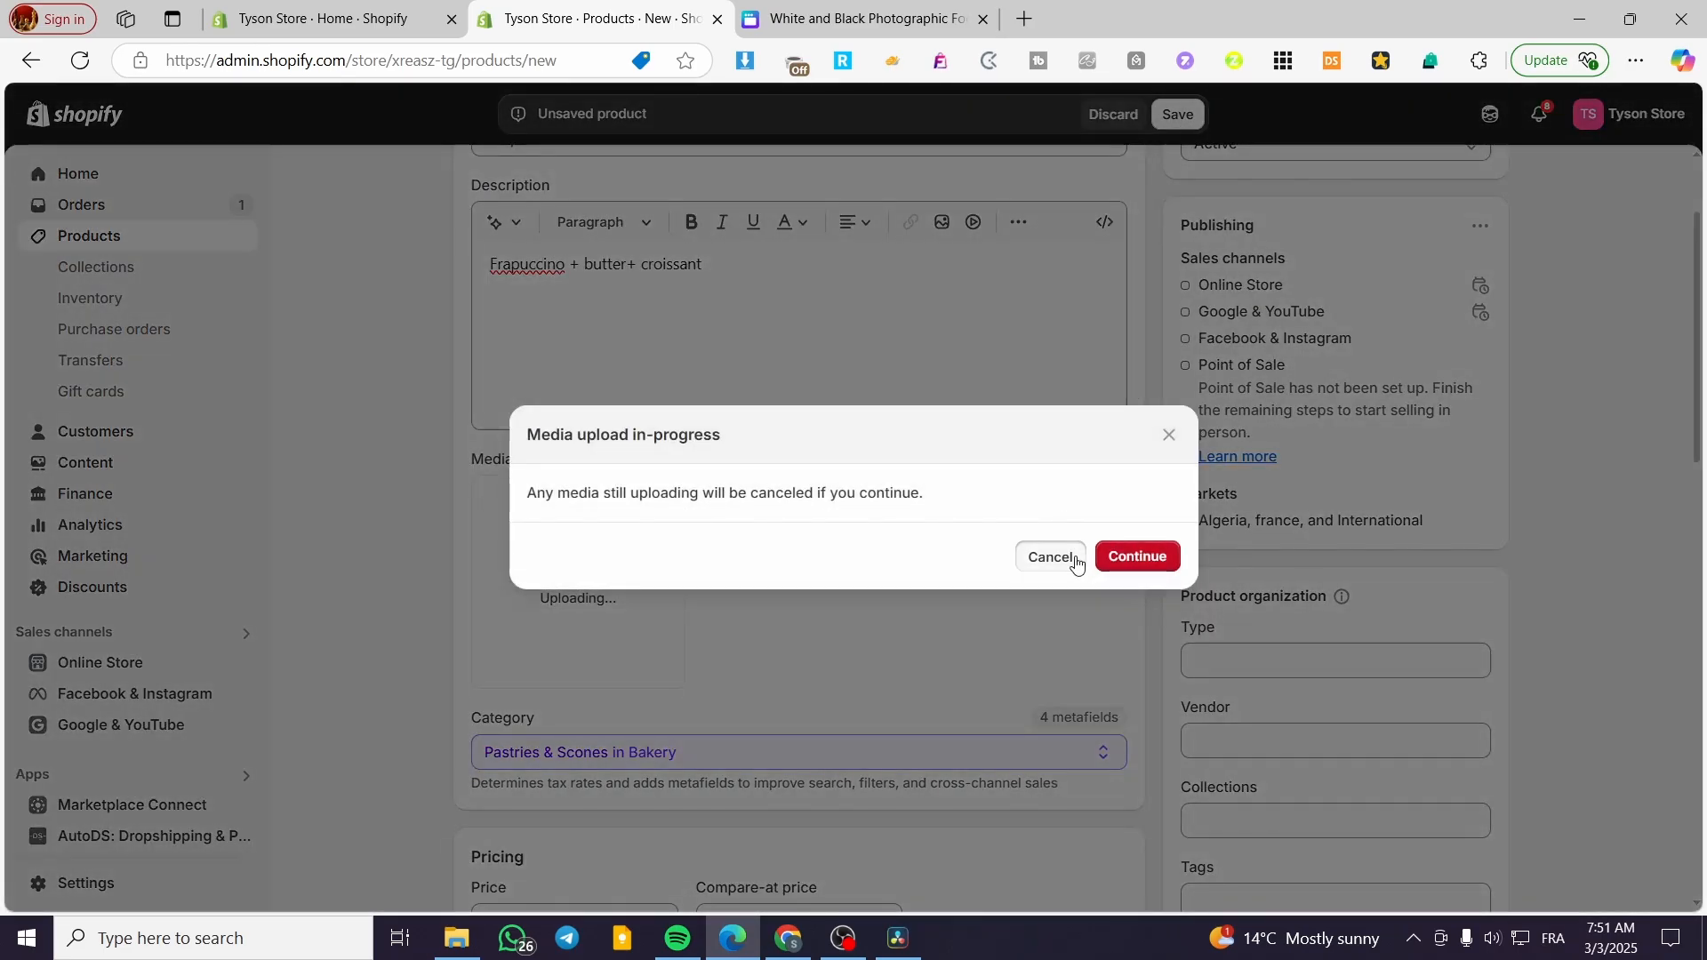
{"action": "left_click", "coordinate": [1050, 557]}
- Save the brunch product, continuing without the unfinished media upload
{"action": "left_click", "coordinate": [1176, 113]}
{"action": "left_click", "coordinate": [1134, 556]}
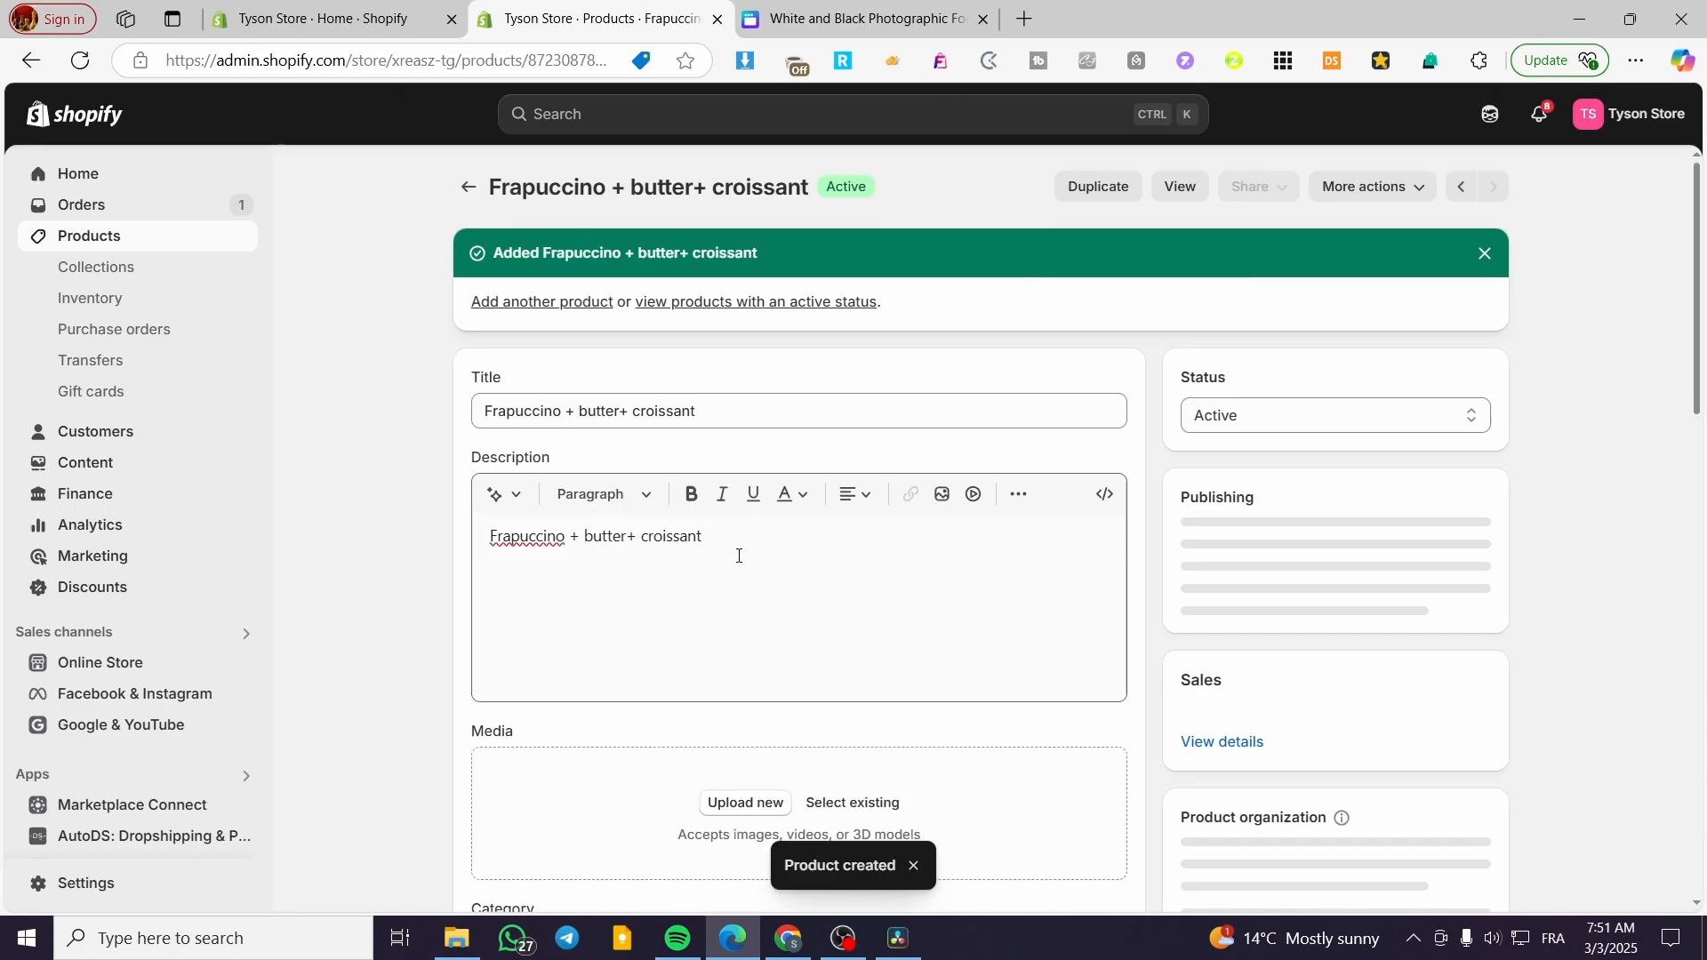
{"action": "scroll", "coordinate": [564, 594], "scroll_direction": "down", "scroll_amount": 3}
{"action": "scroll", "coordinate": [584, 500], "scroll_direction": "up", "scroll_amount": 3}
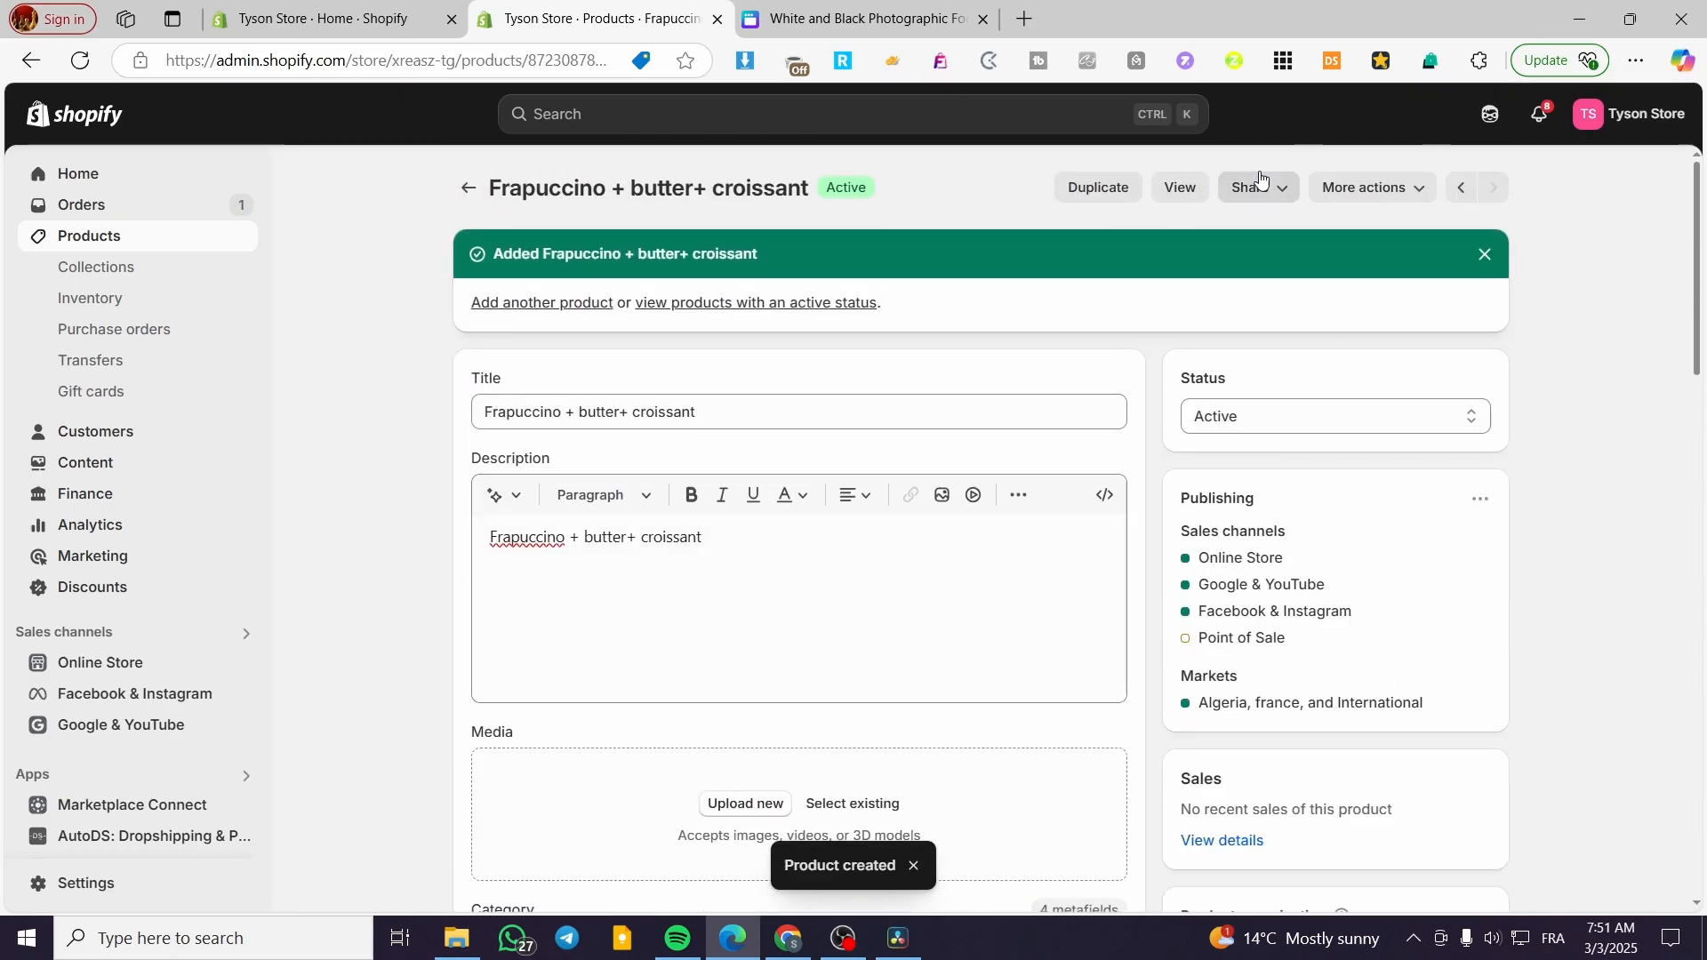
- View the product on the live store, select its page address and dismiss the sign-up form
{"action": "left_click", "coordinate": [1181, 185]}
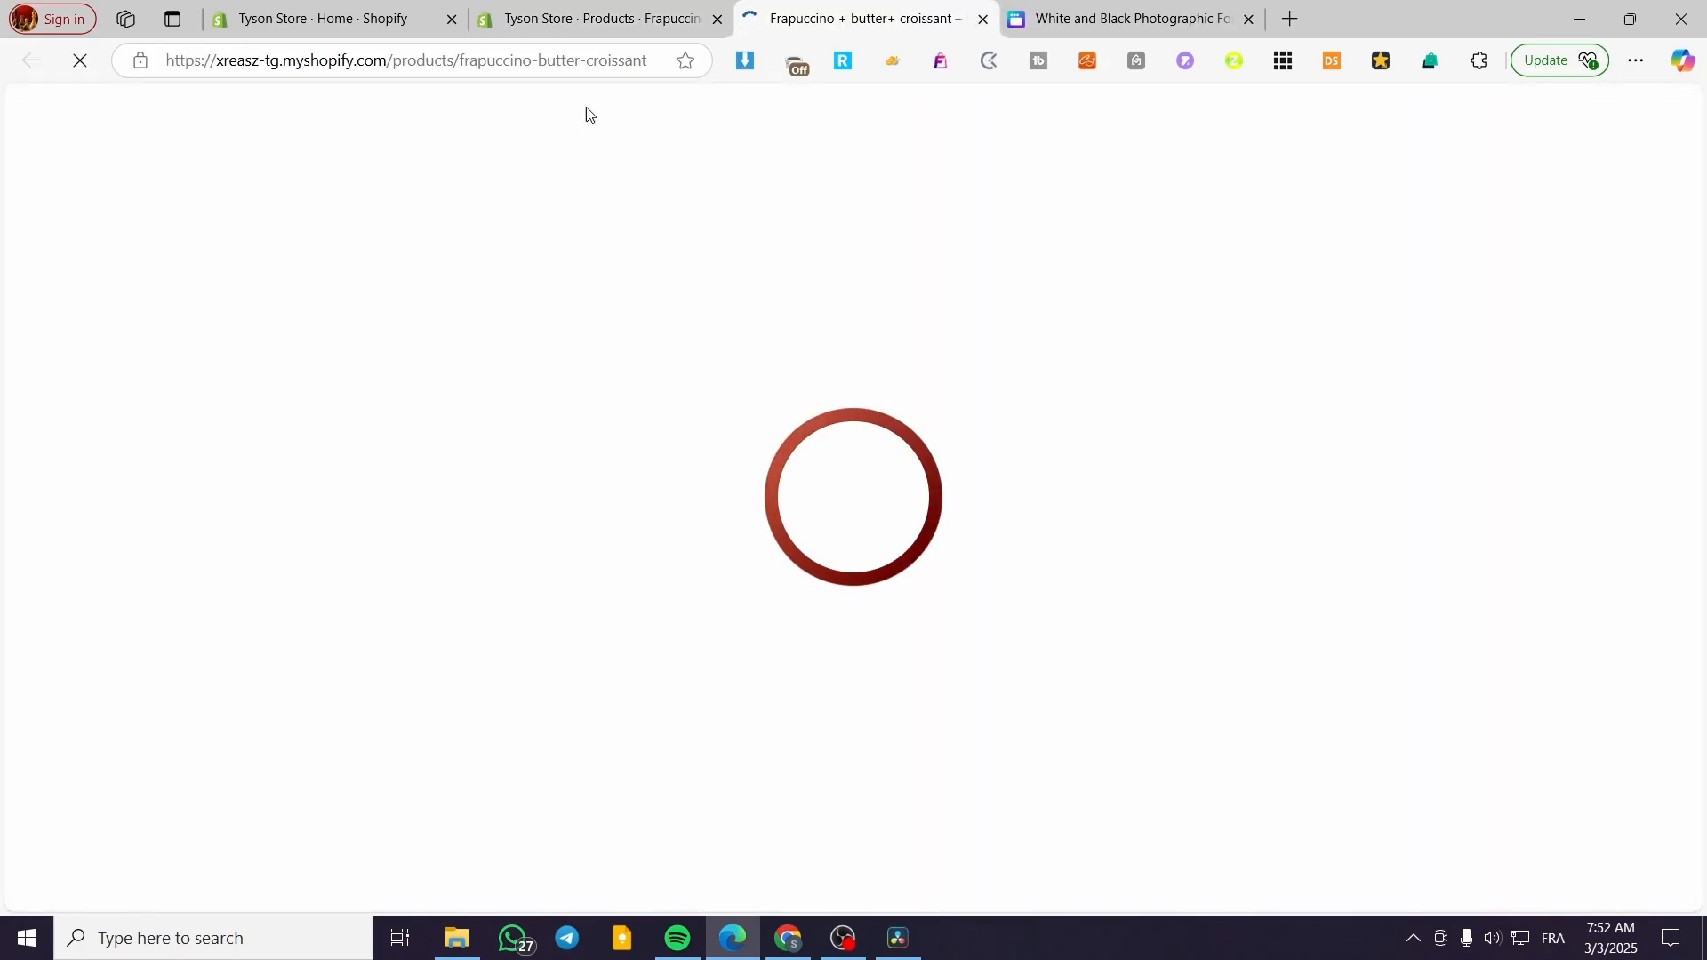
{"action": "left_click", "coordinate": [586, 61]}
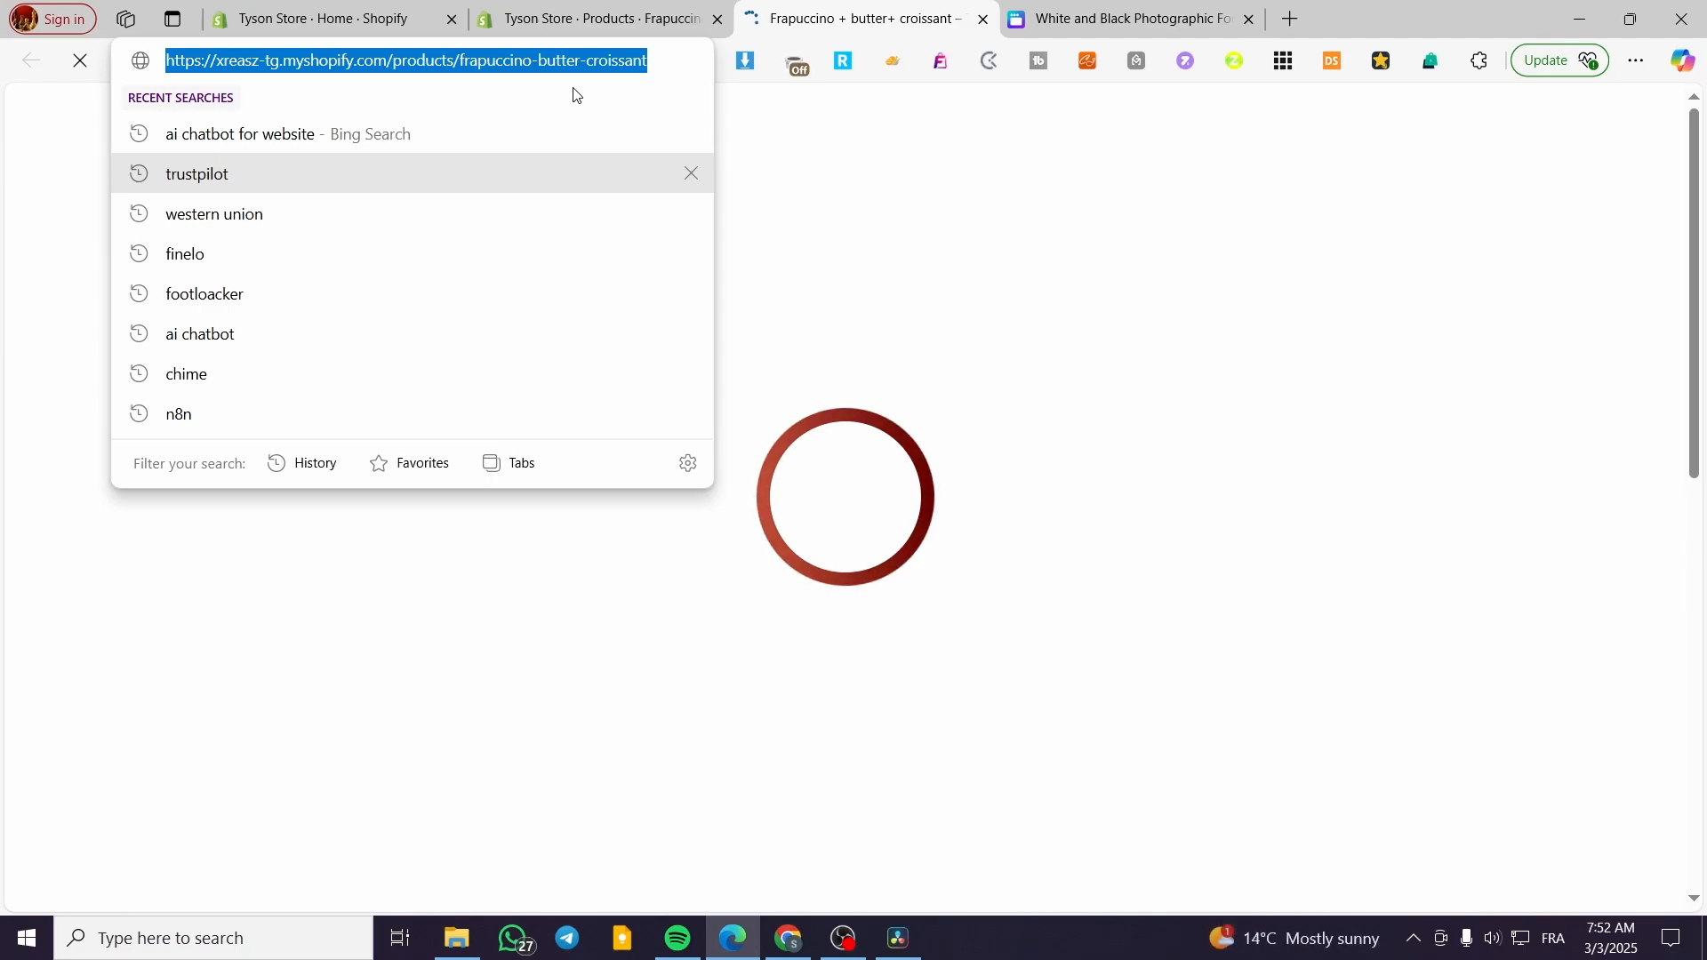
{"action": "left_click", "coordinate": [834, 185]}
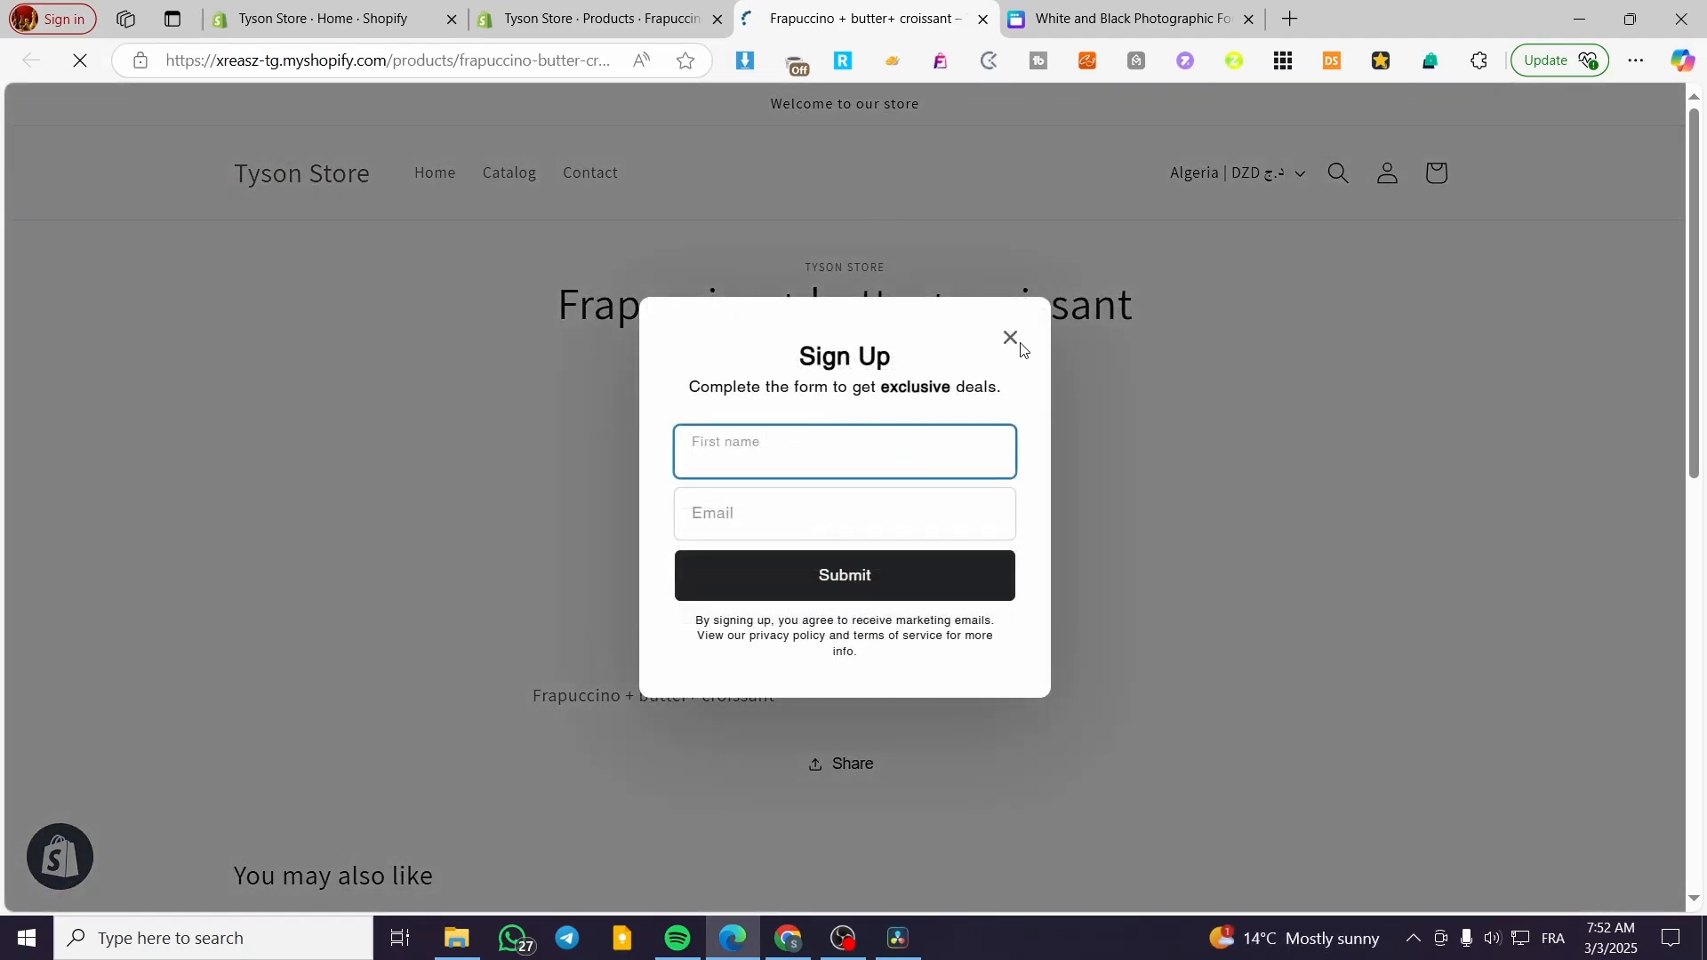
{"action": "left_click", "coordinate": [1011, 338]}
- Return to the product's admin page and add the downloaded croissant photo to its media from the browser's downloads list
{"action": "left_click", "coordinate": [603, 17]}
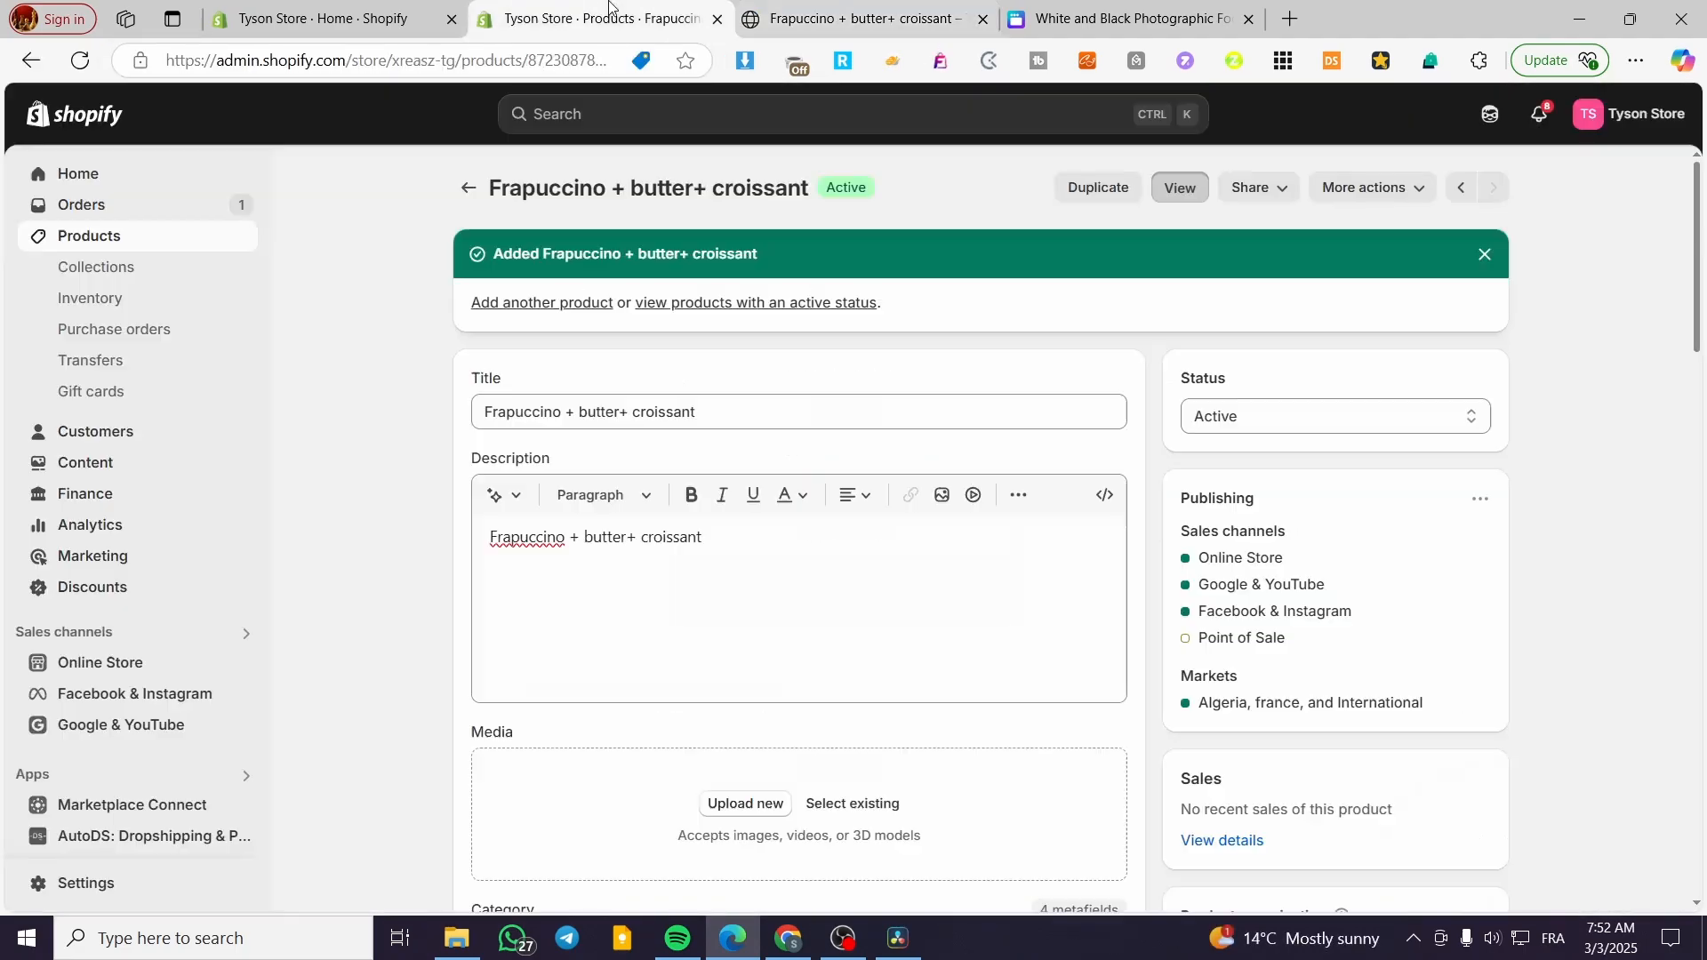
{"action": "scroll", "coordinate": [622, 533], "scroll_direction": "down", "scroll_amount": 7}
{"action": "scroll", "coordinate": [640, 445], "scroll_direction": "up", "scroll_amount": 5}
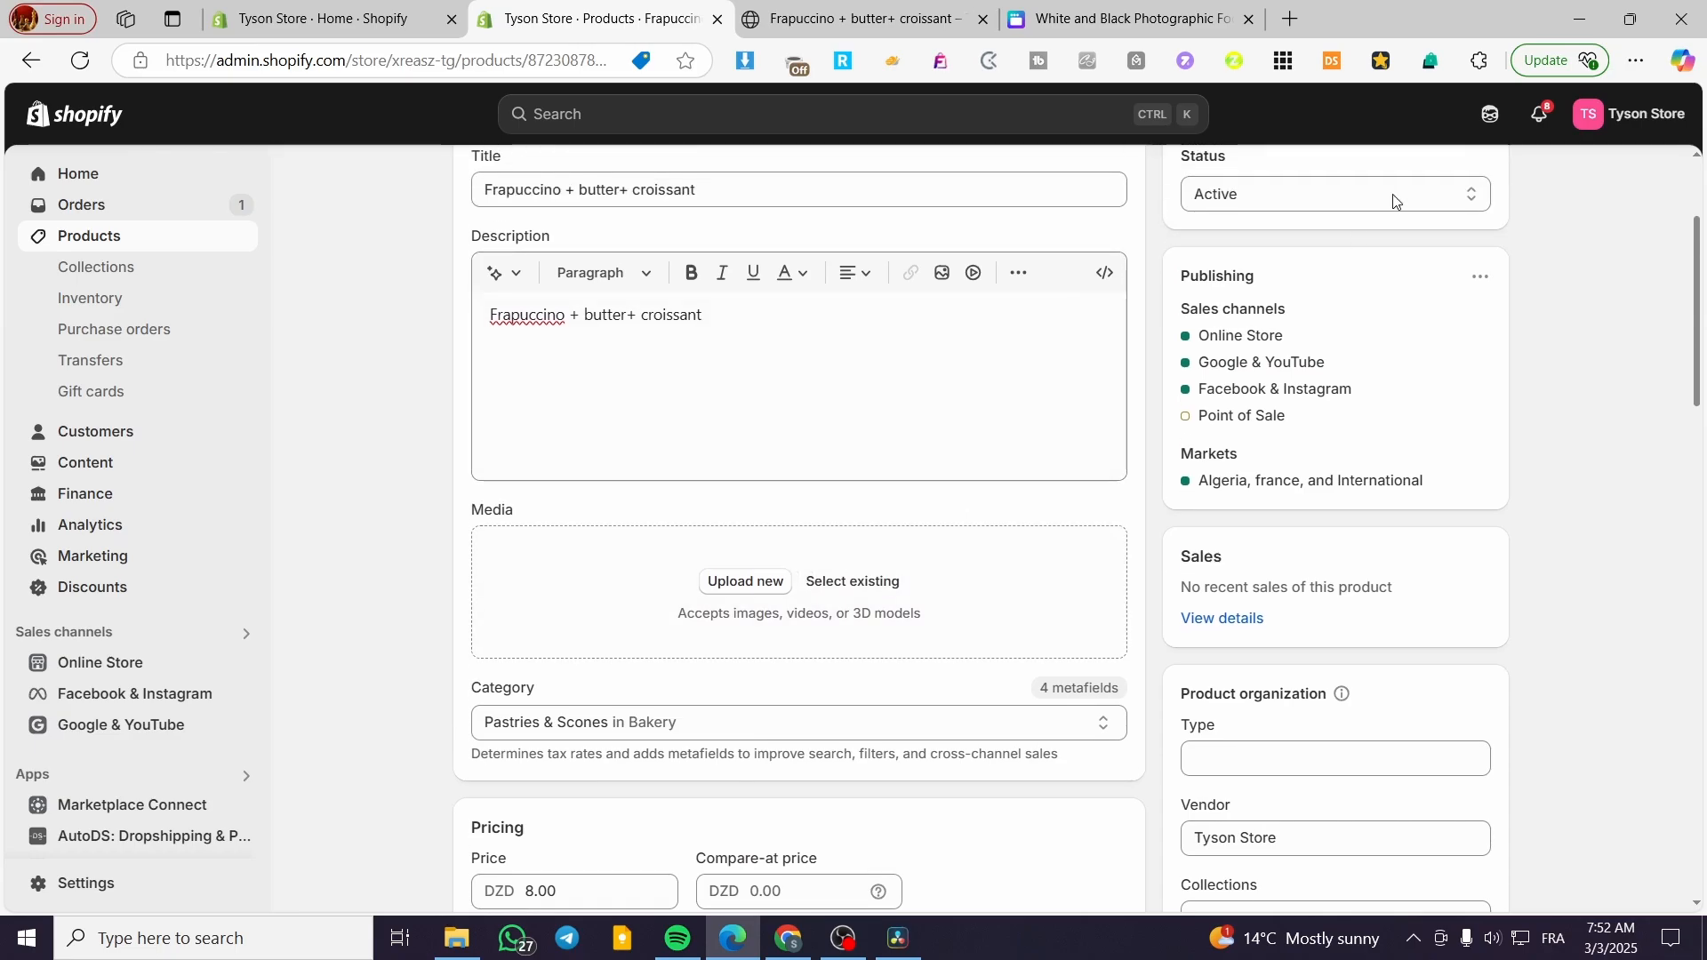
{"action": "left_click", "coordinate": [1636, 60]}
{"action": "left_click", "coordinate": [1413, 398]}
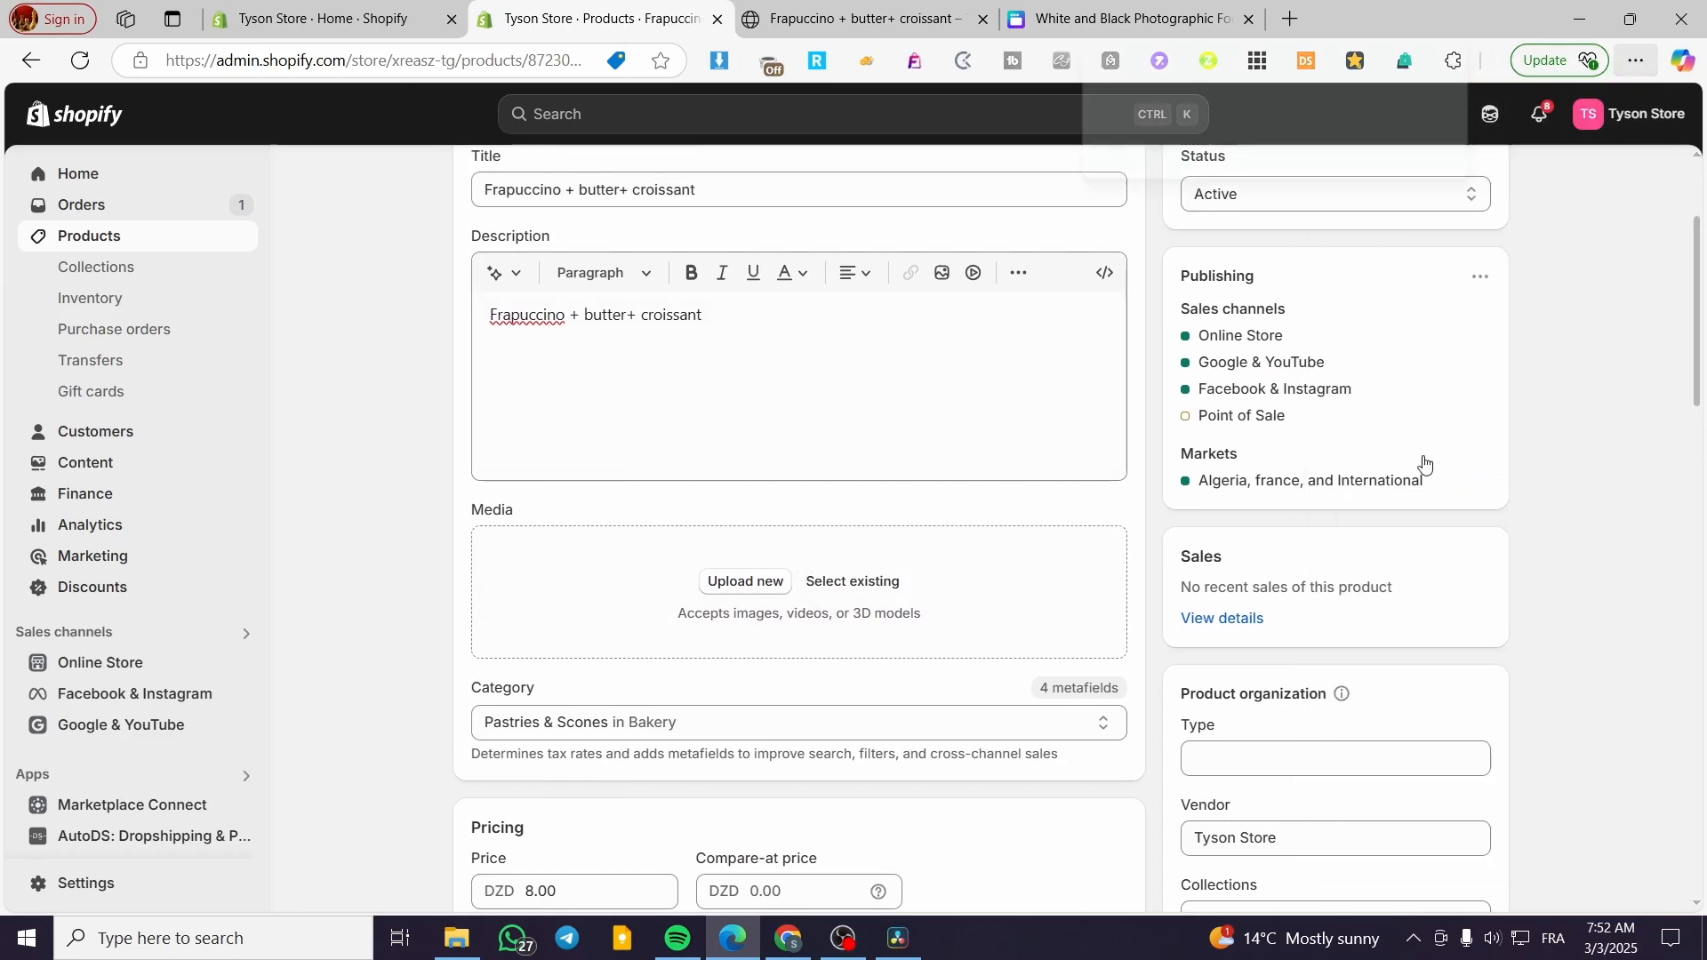
{"action": "left_click_drag", "start_coordinate": [1250, 381], "coordinate": [760, 622]}
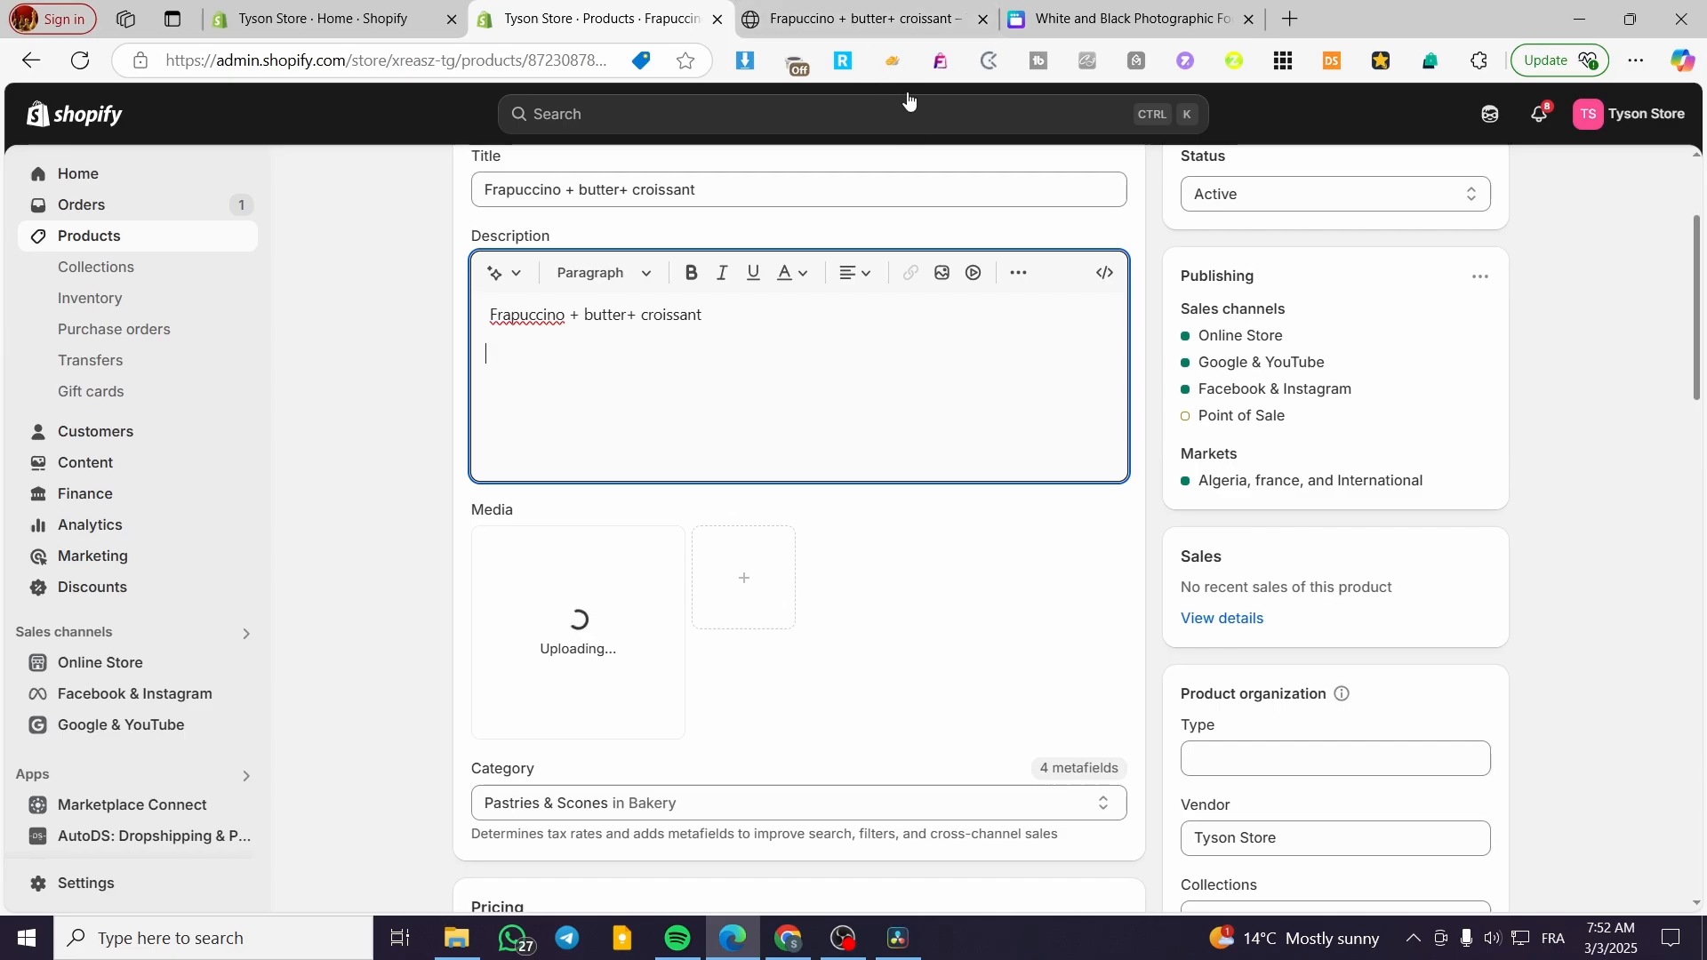
- Switch to the Canva design and replace the Buy Now text's link with the copied Shopify product address
{"action": "left_click", "coordinate": [1061, 10]}
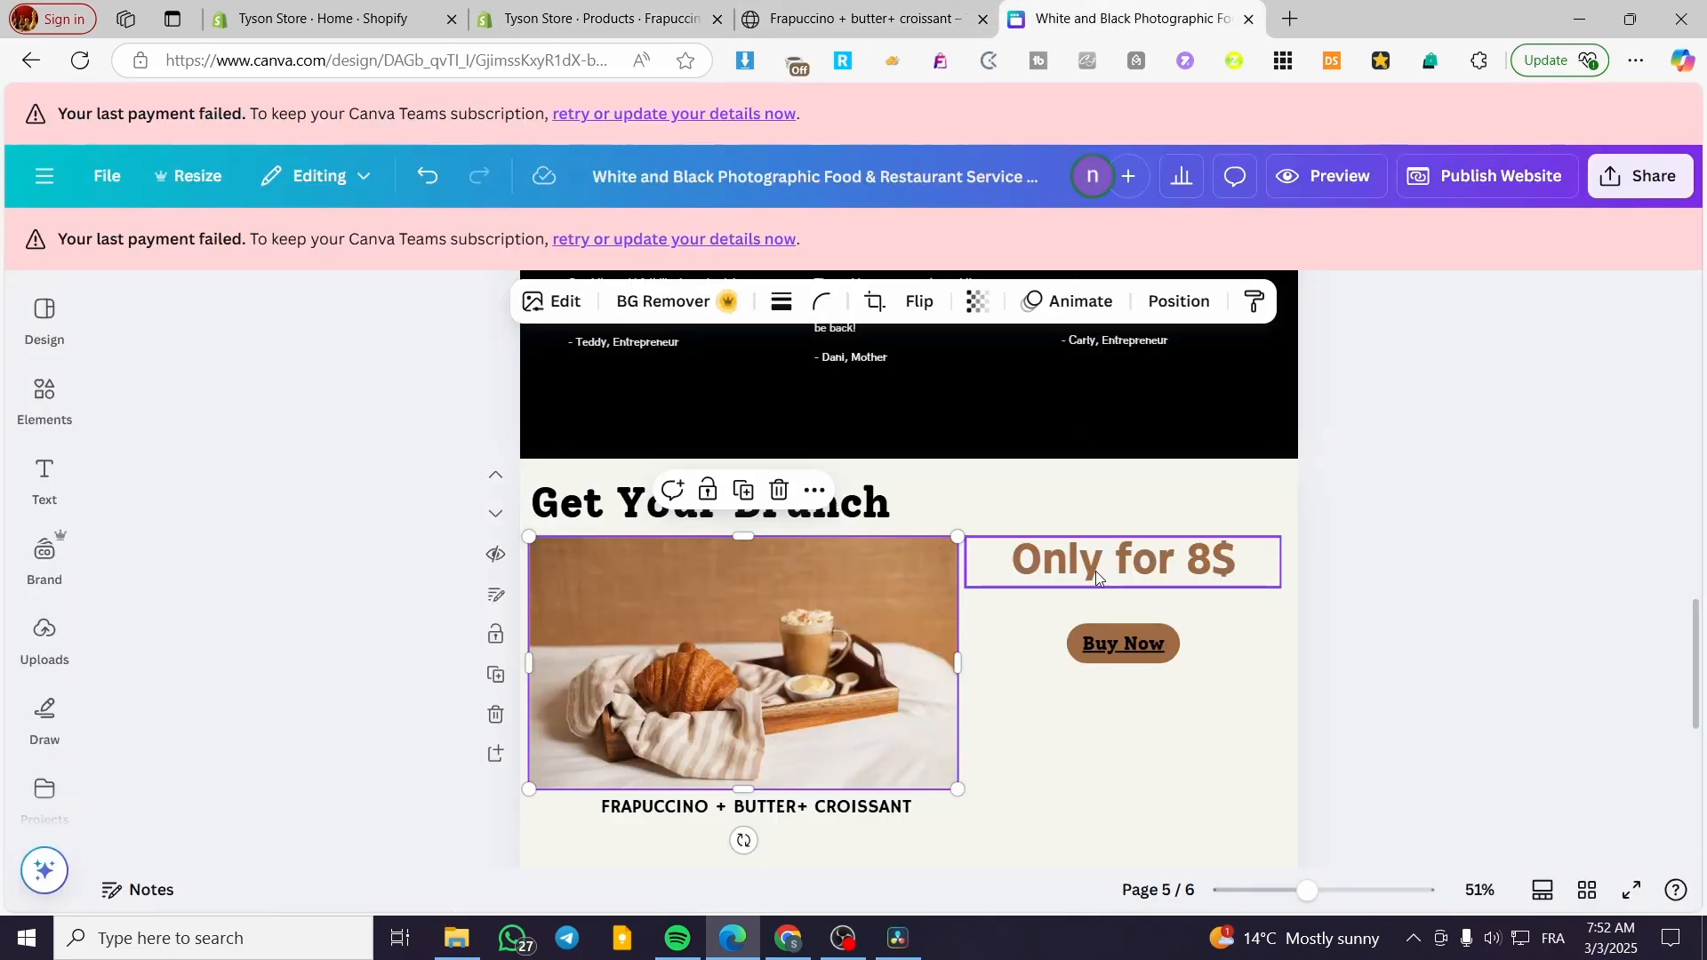
{"action": "left_click", "coordinate": [1125, 646]}
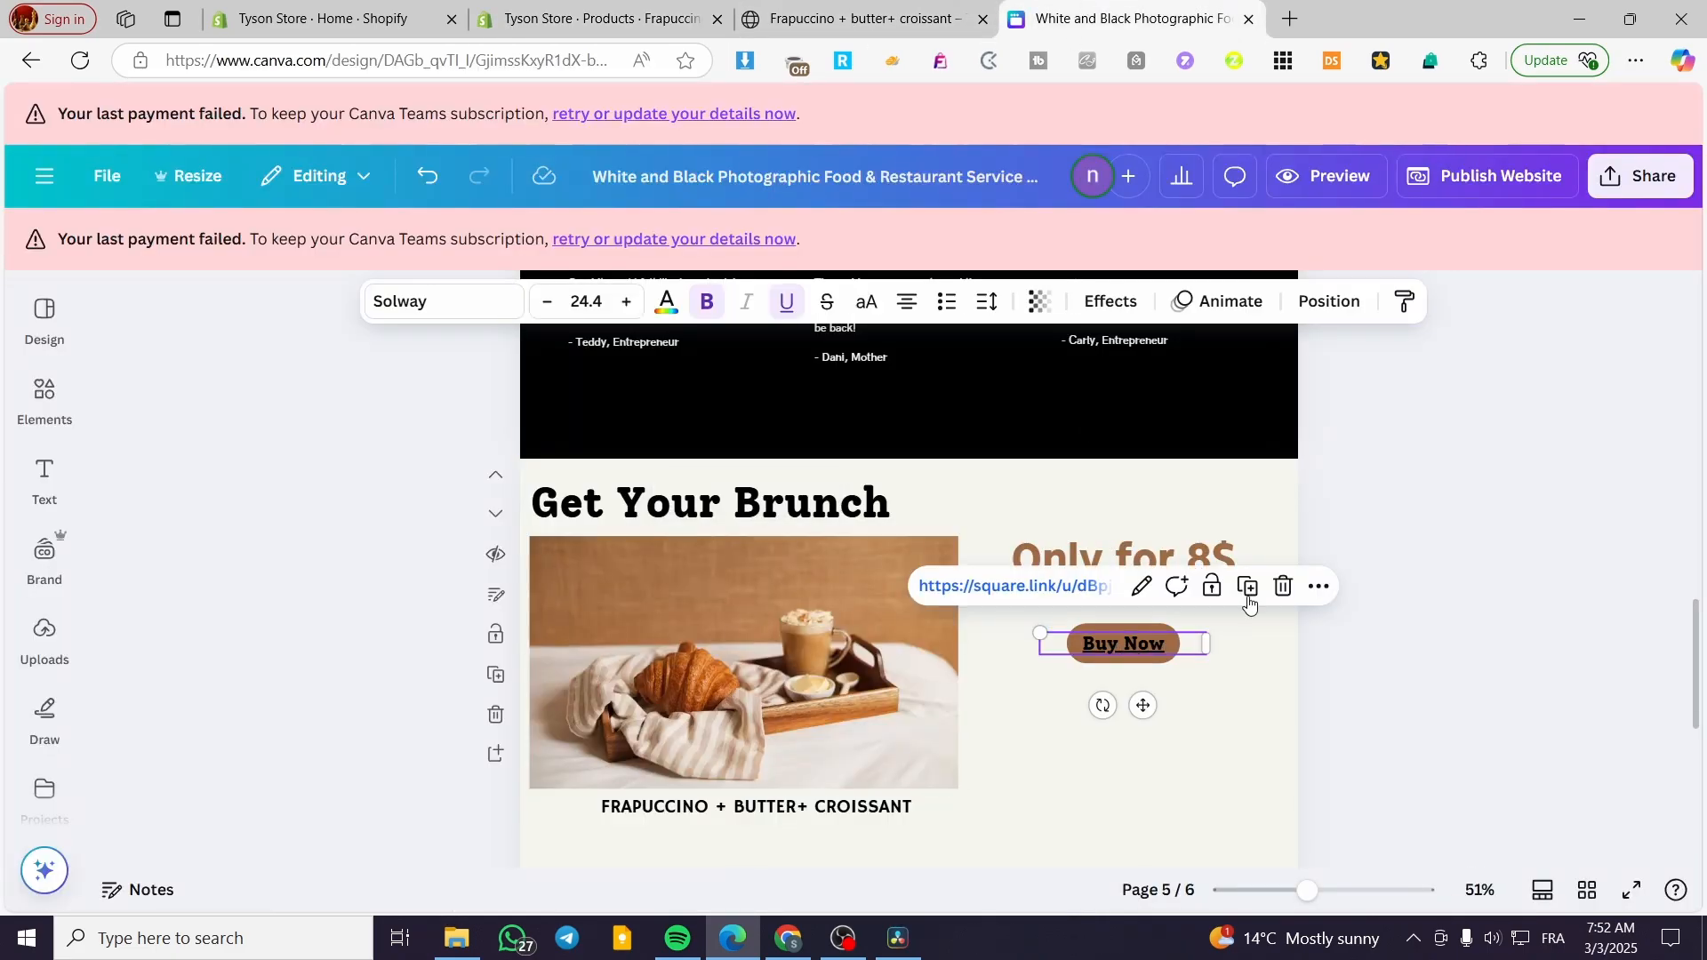
{"action": "left_click", "coordinate": [1141, 586]}
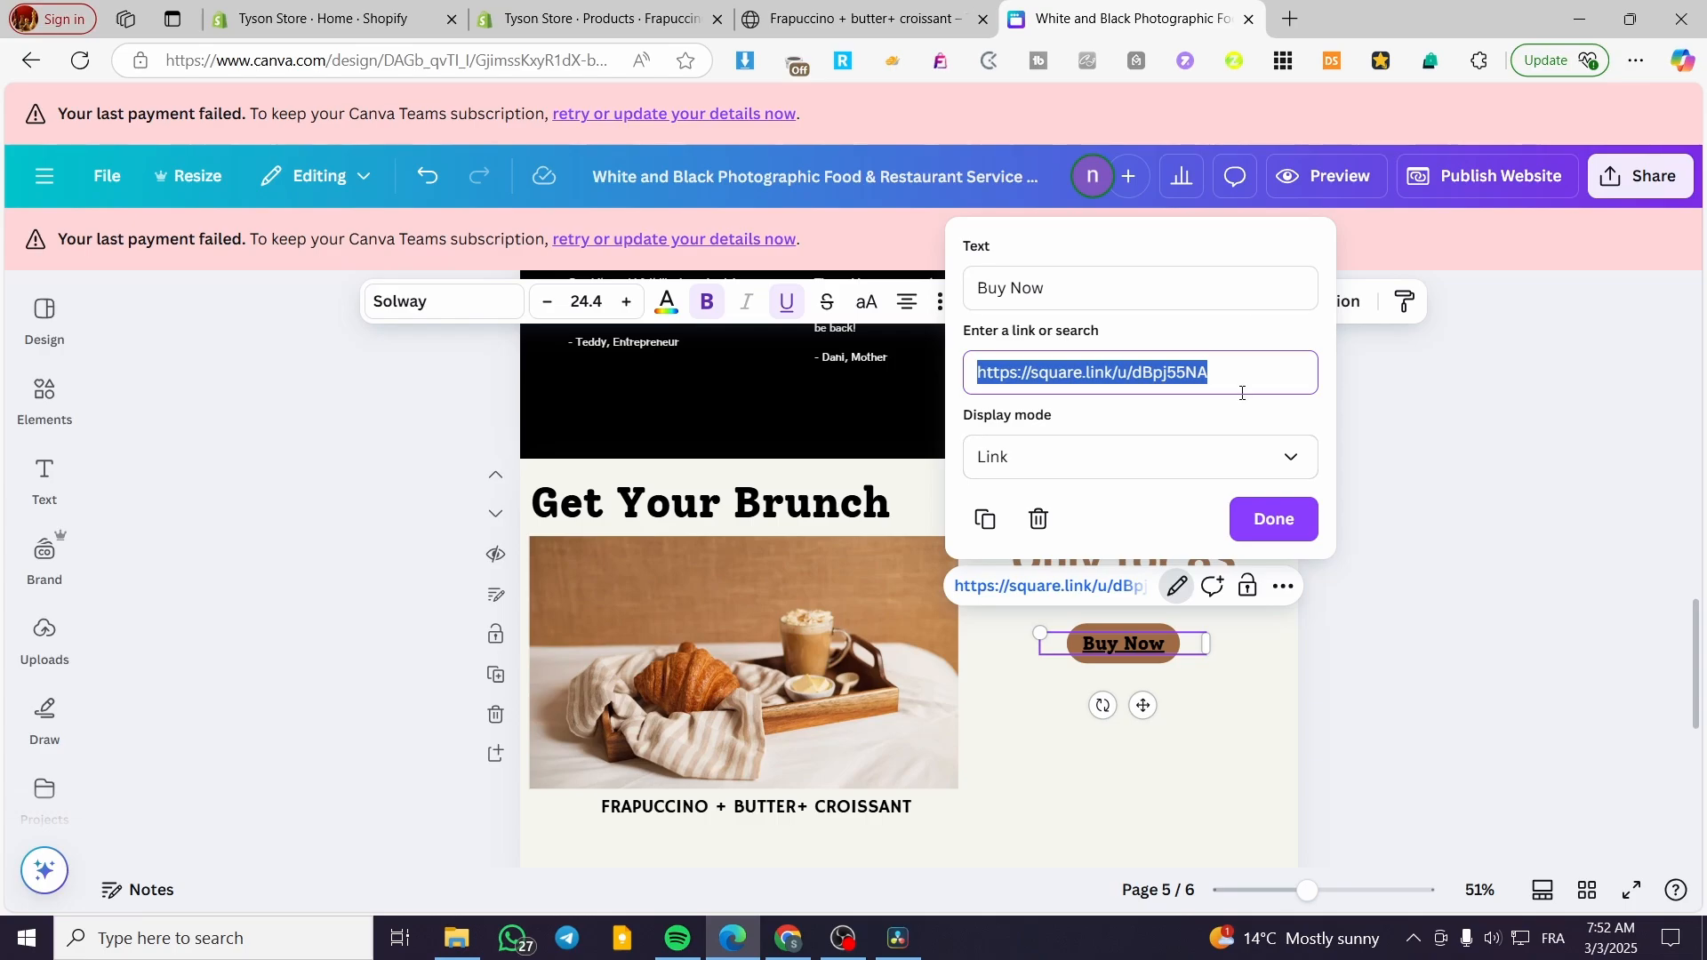
{"action": "key", "text": "ctrl+v"}
{"action": "left_click", "coordinate": [1273, 518]}
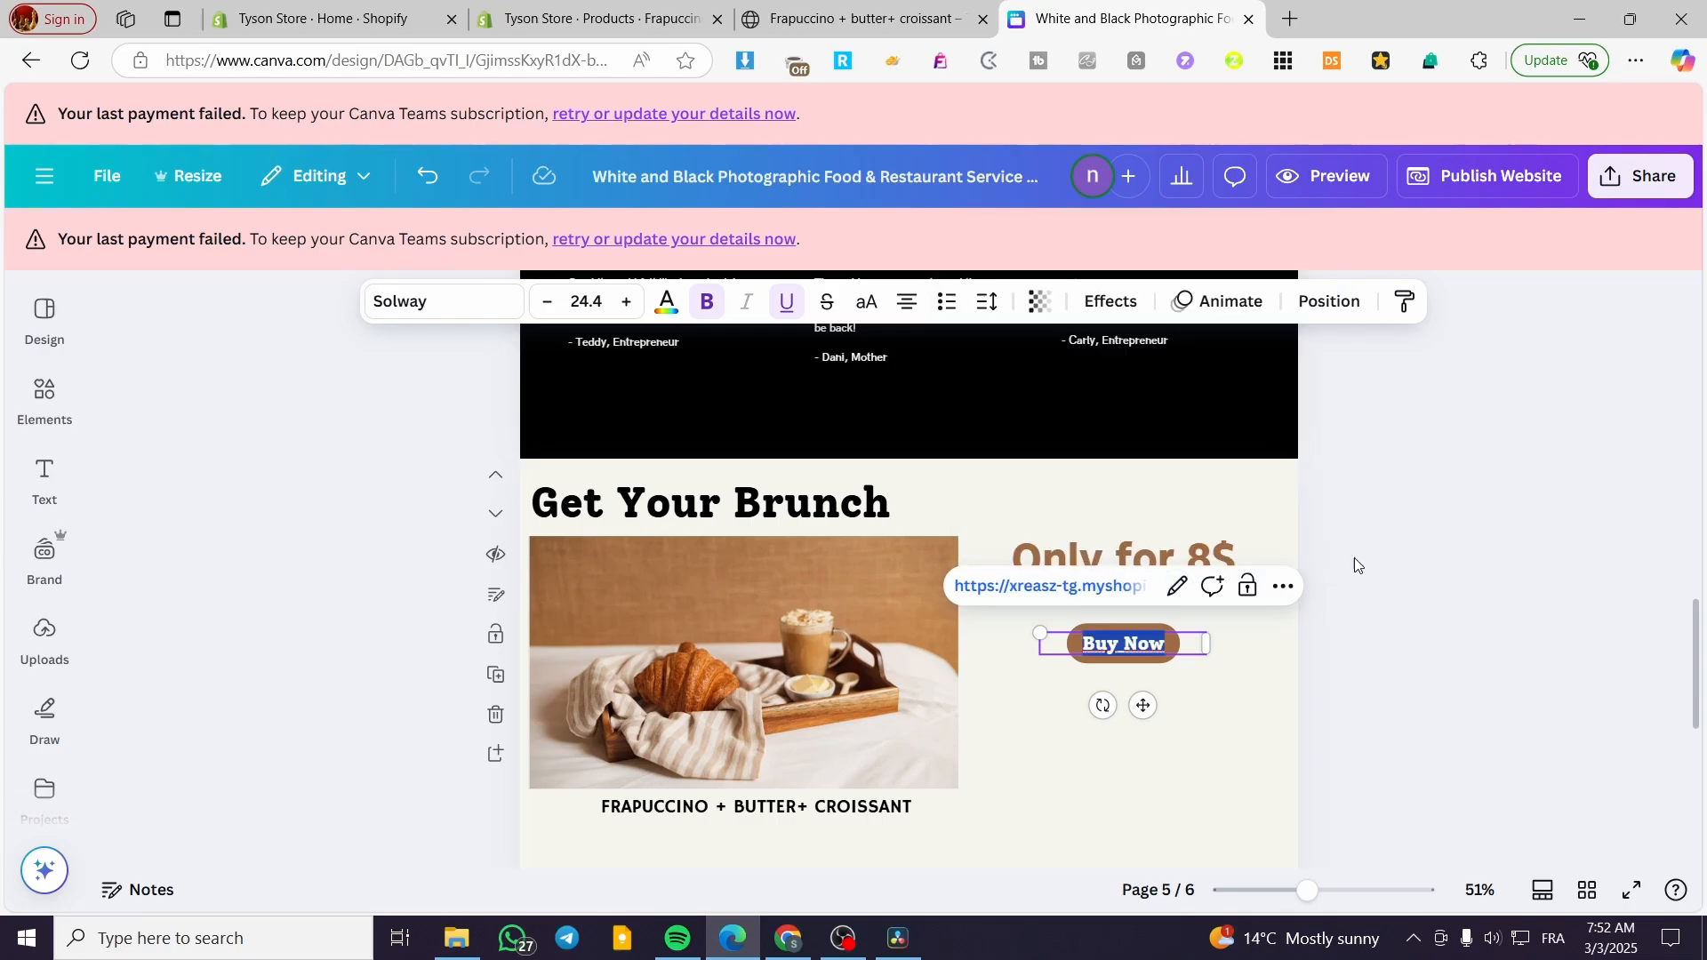
- Reopen the Buy Now text's link settings to check the store product address, and confirm them
{"action": "left_click", "coordinate": [1148, 654]}
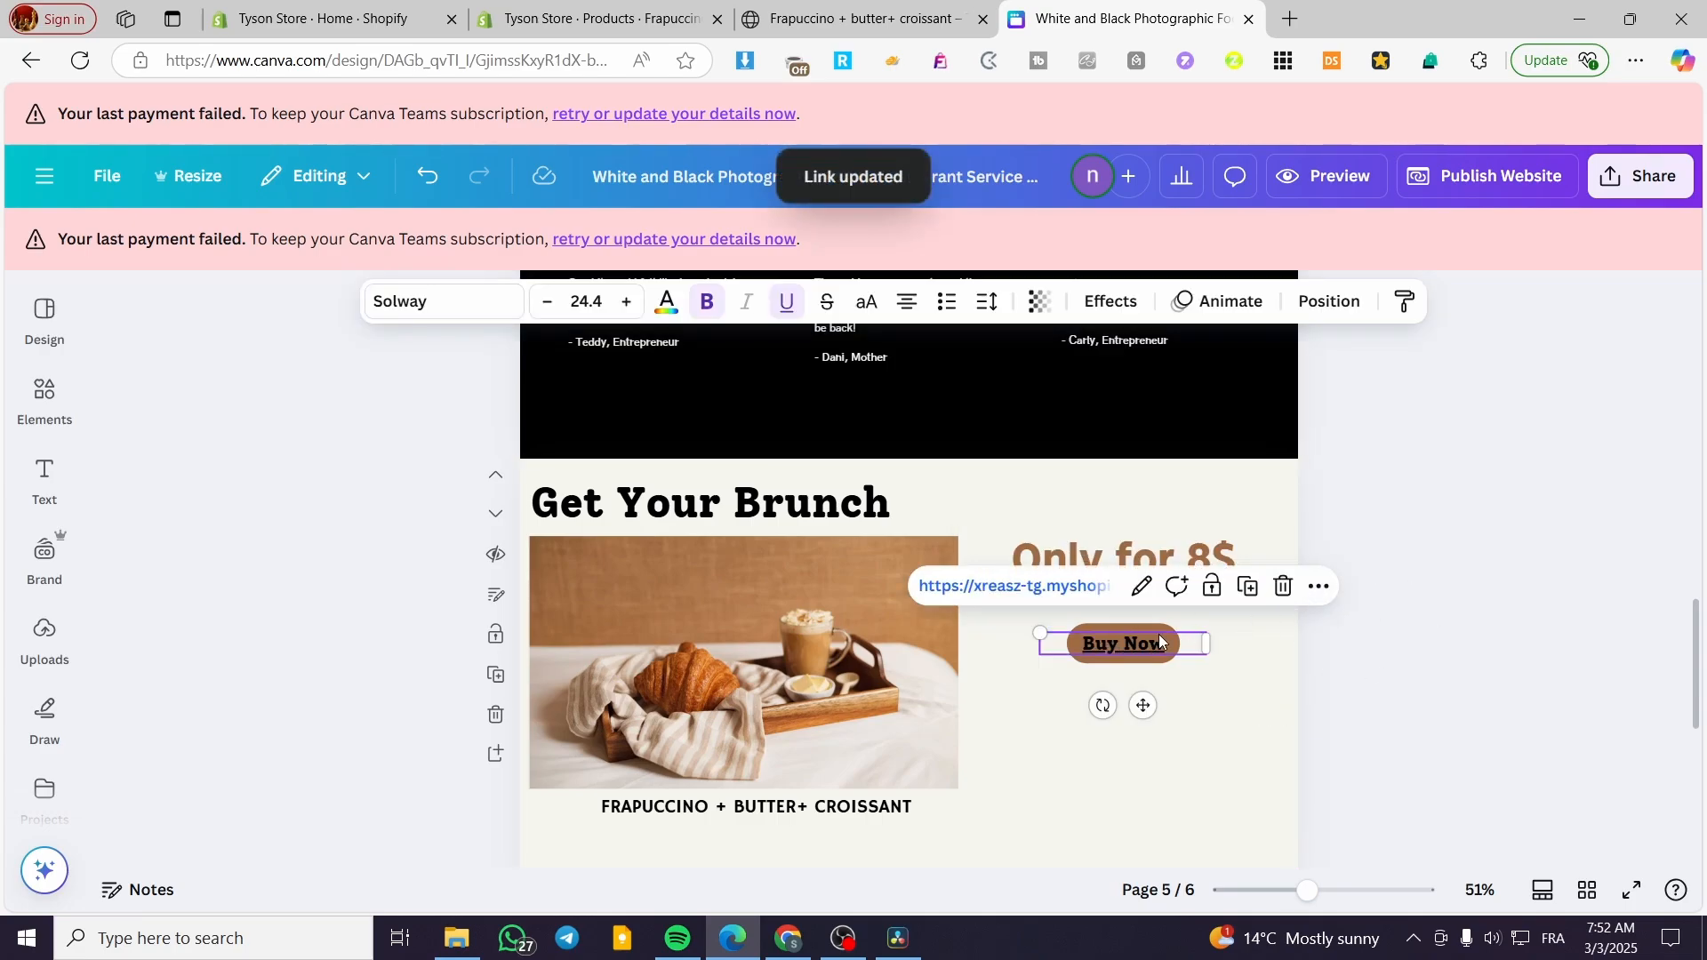
{"action": "left_click", "coordinate": [1319, 586]}
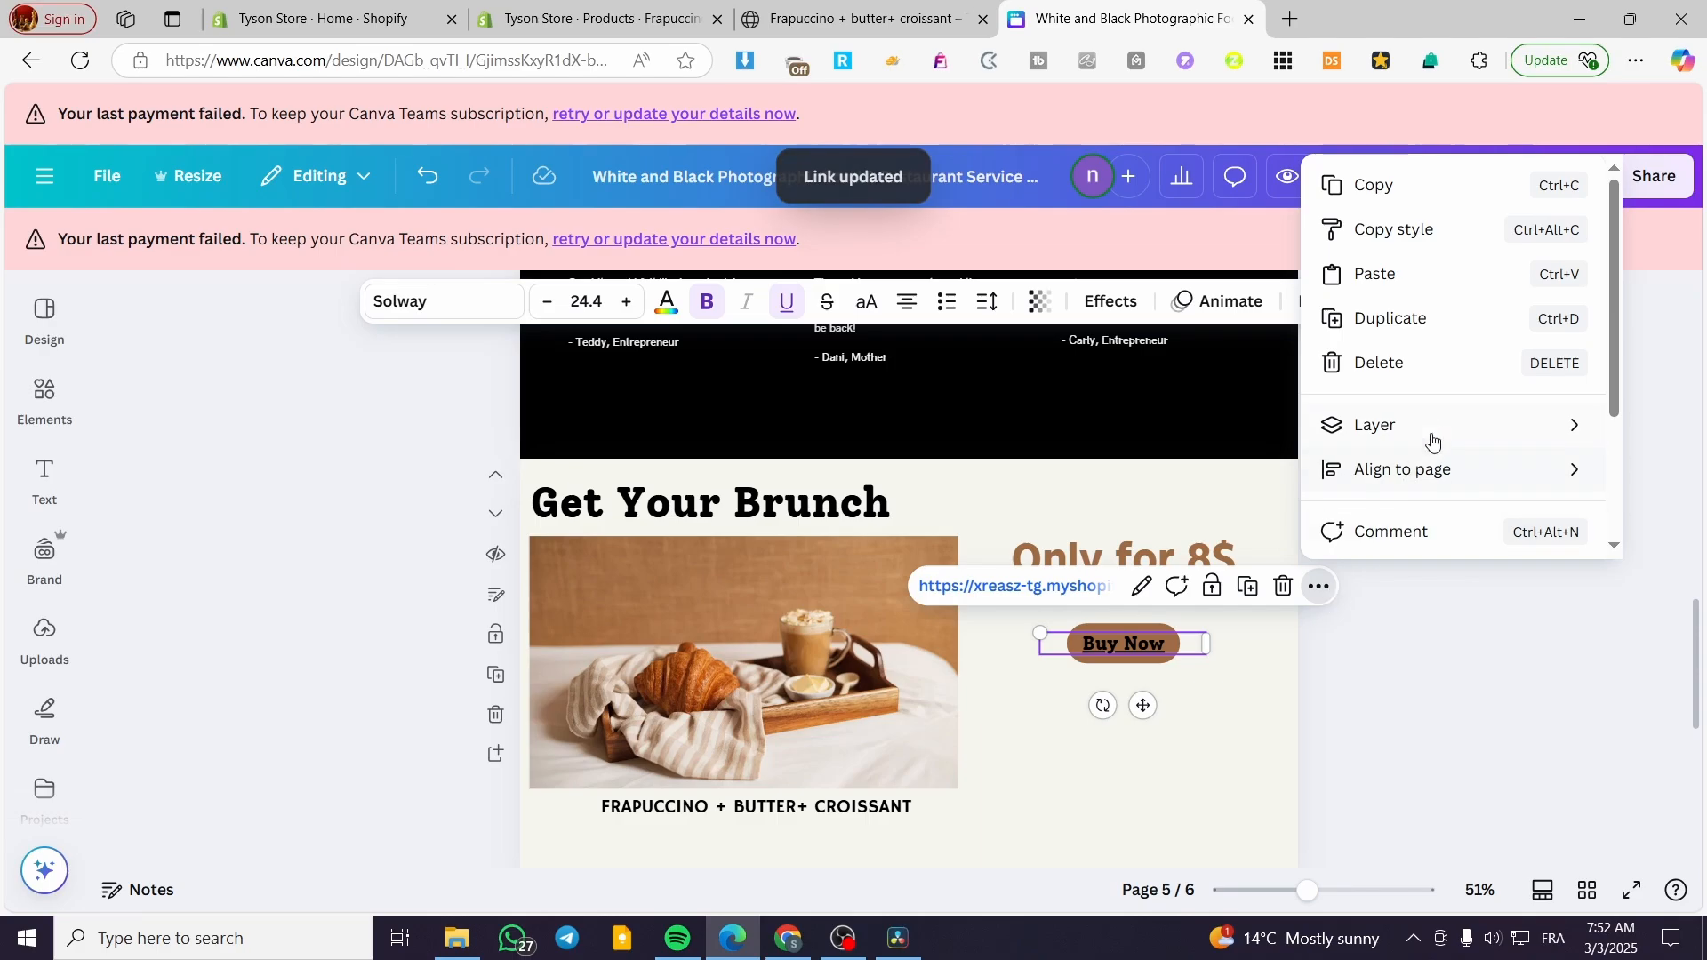
{"action": "scroll", "coordinate": [1432, 442], "scroll_direction": "down", "scroll_amount": 2}
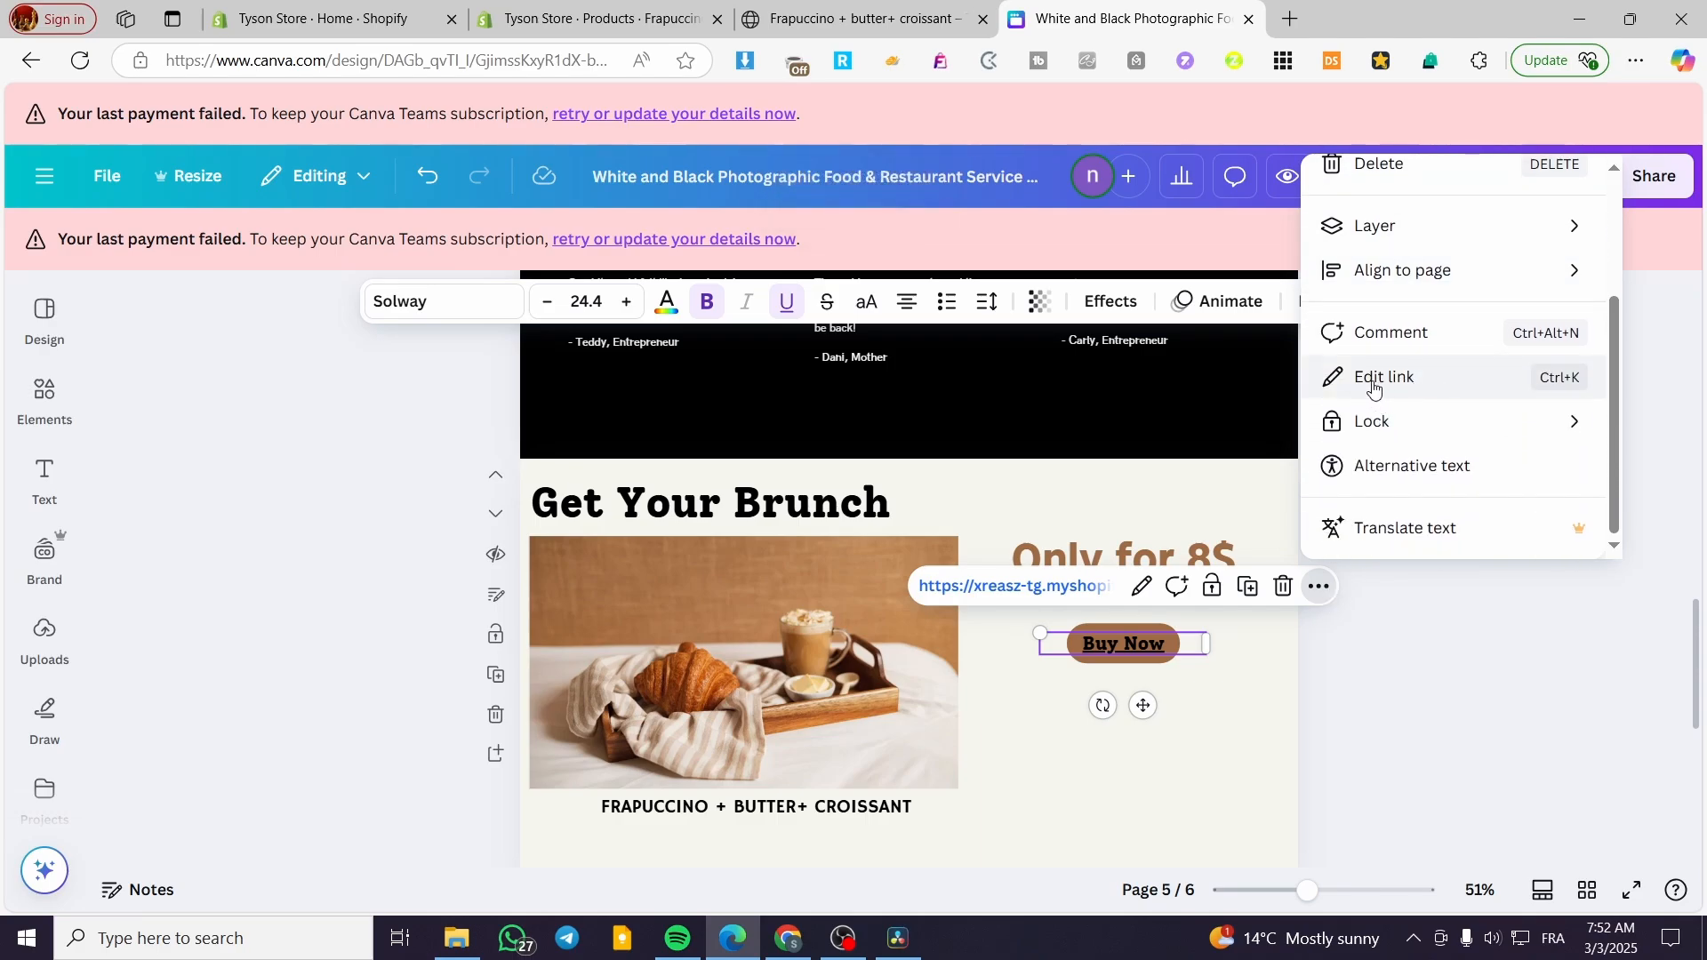
{"action": "left_click", "coordinate": [1442, 386]}
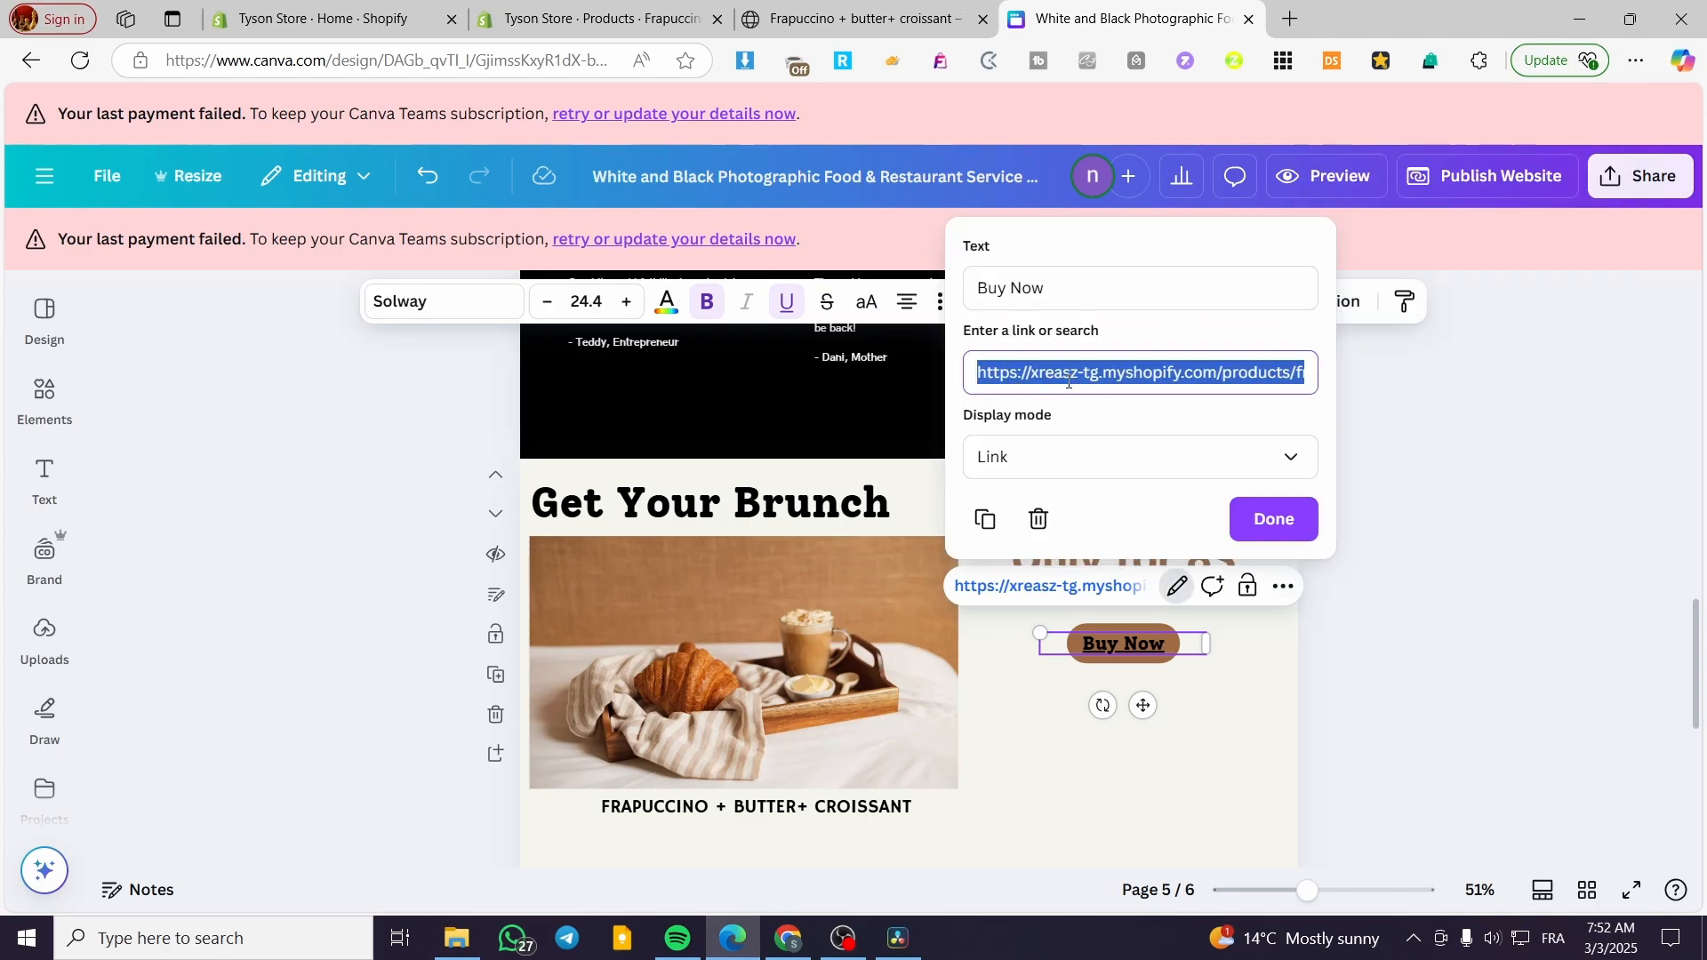
{"action": "key", "text": "Return"}
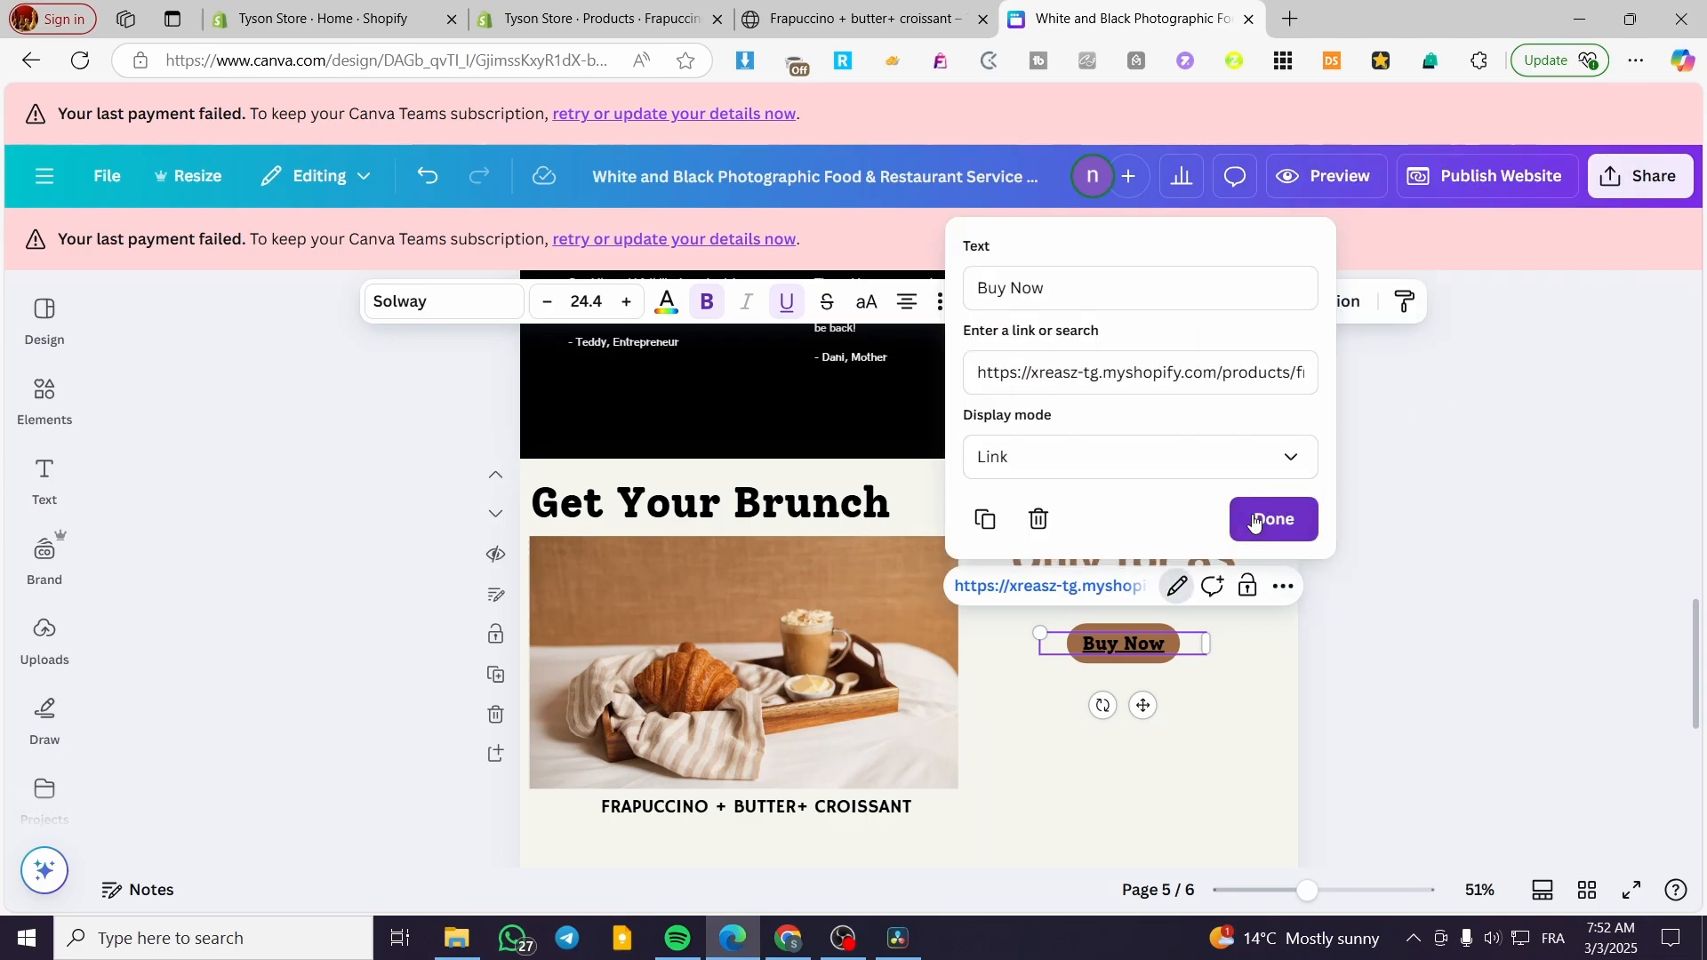
- Republish the Canva website with the updated Buy Now link and open the live site
{"action": "scroll", "coordinate": [1467, 547], "scroll_direction": "down", "scroll_amount": 5}
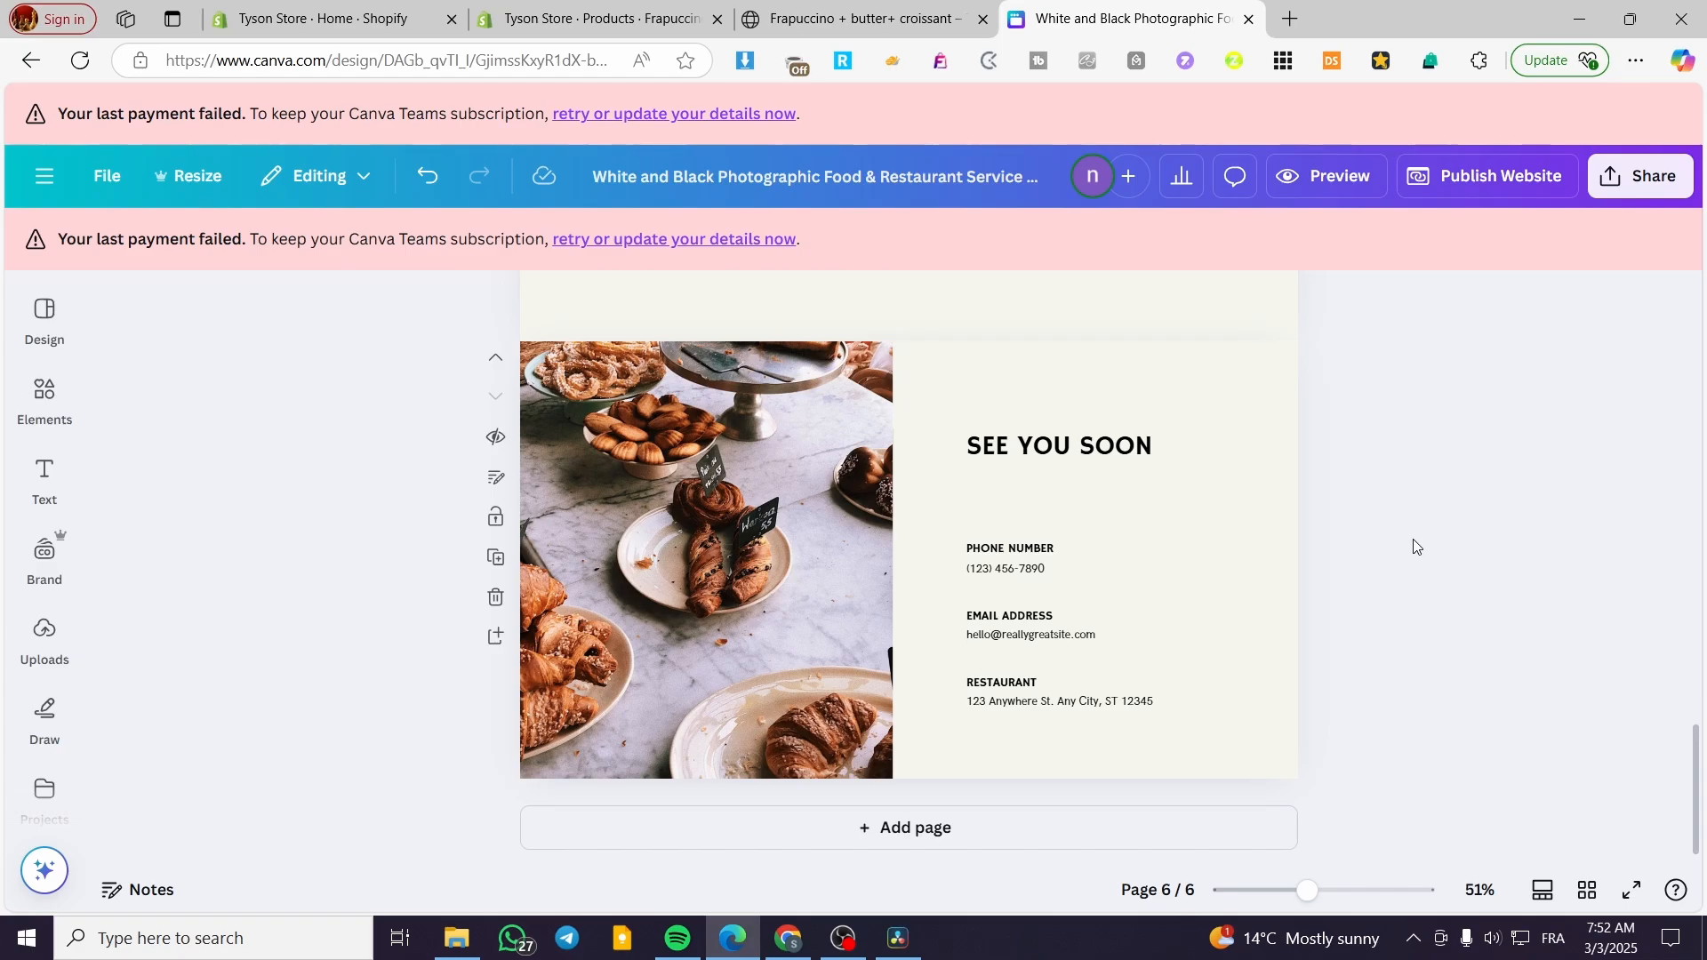
{"action": "scroll", "coordinate": [1416, 548], "scroll_direction": "up", "scroll_amount": 8}
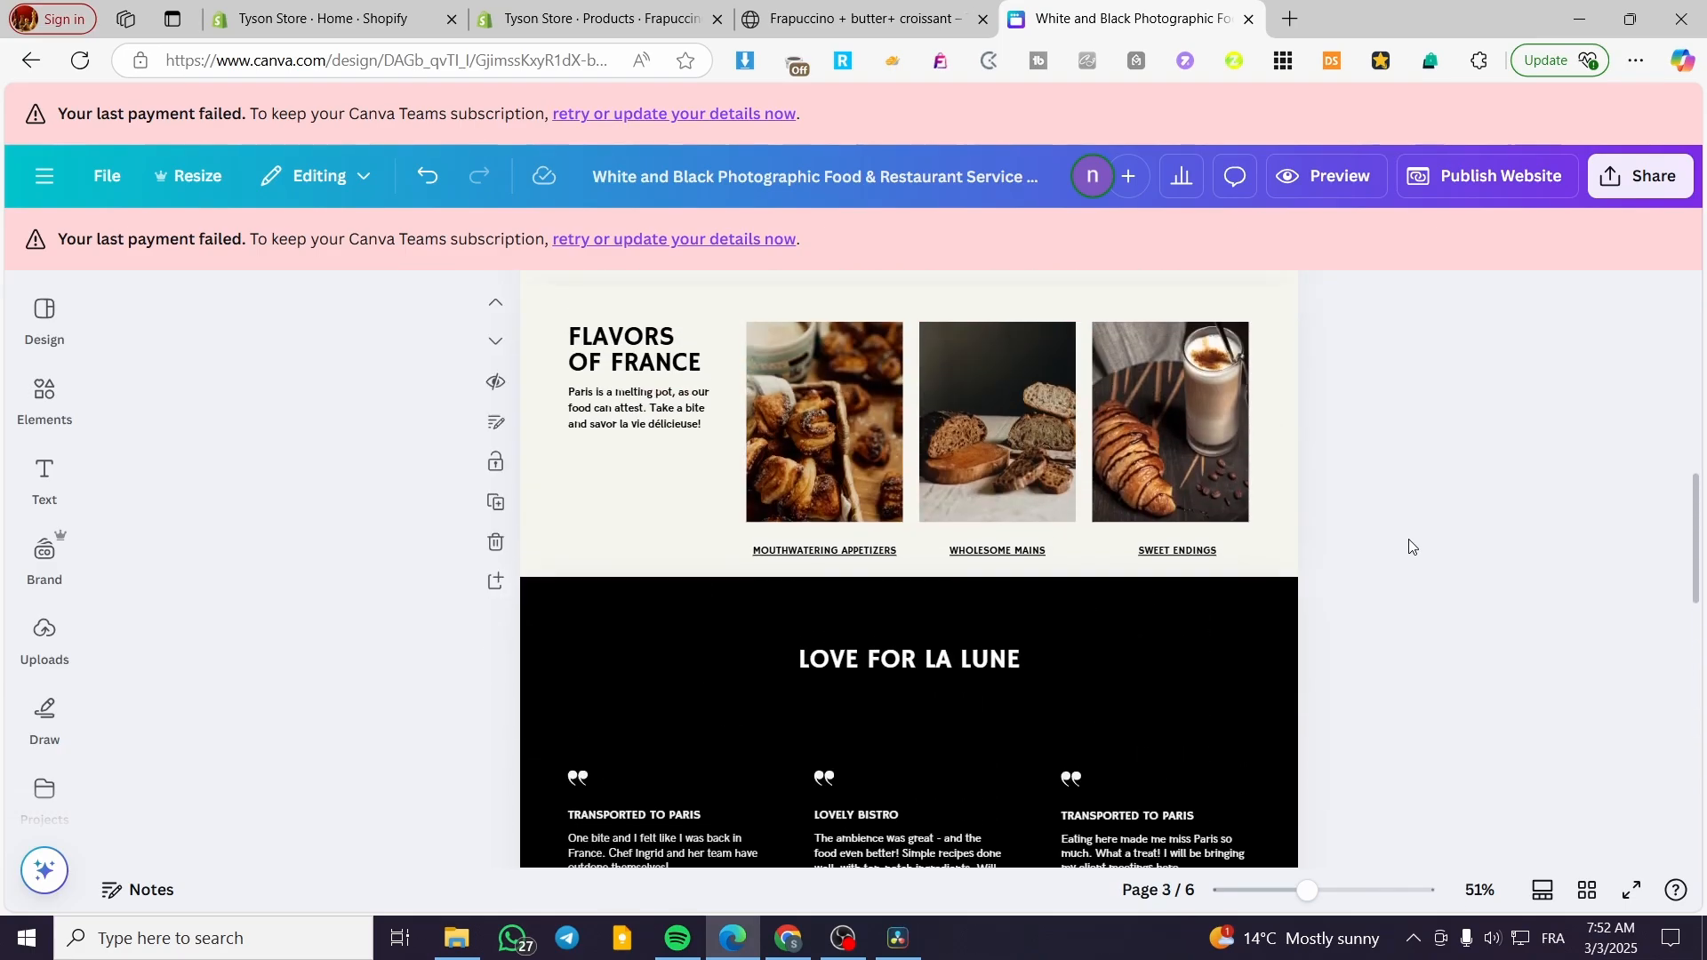
{"action": "scroll", "coordinate": [1390, 550], "scroll_direction": "up", "scroll_amount": 8}
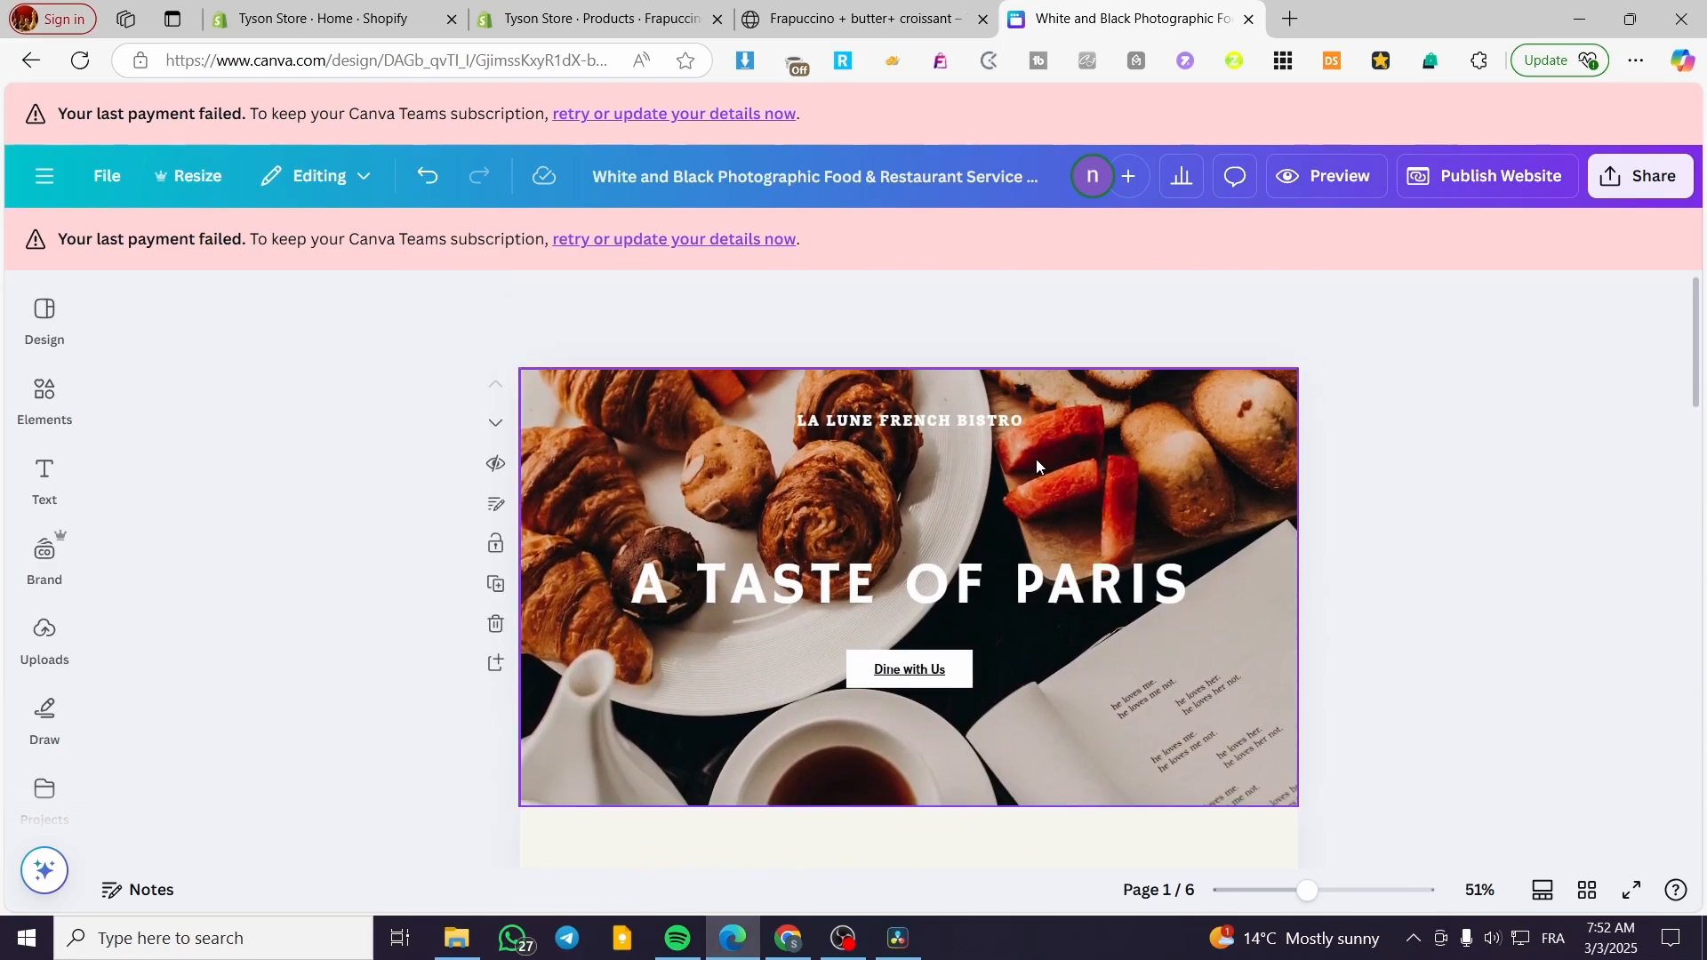
{"action": "left_click", "coordinate": [1499, 175]}
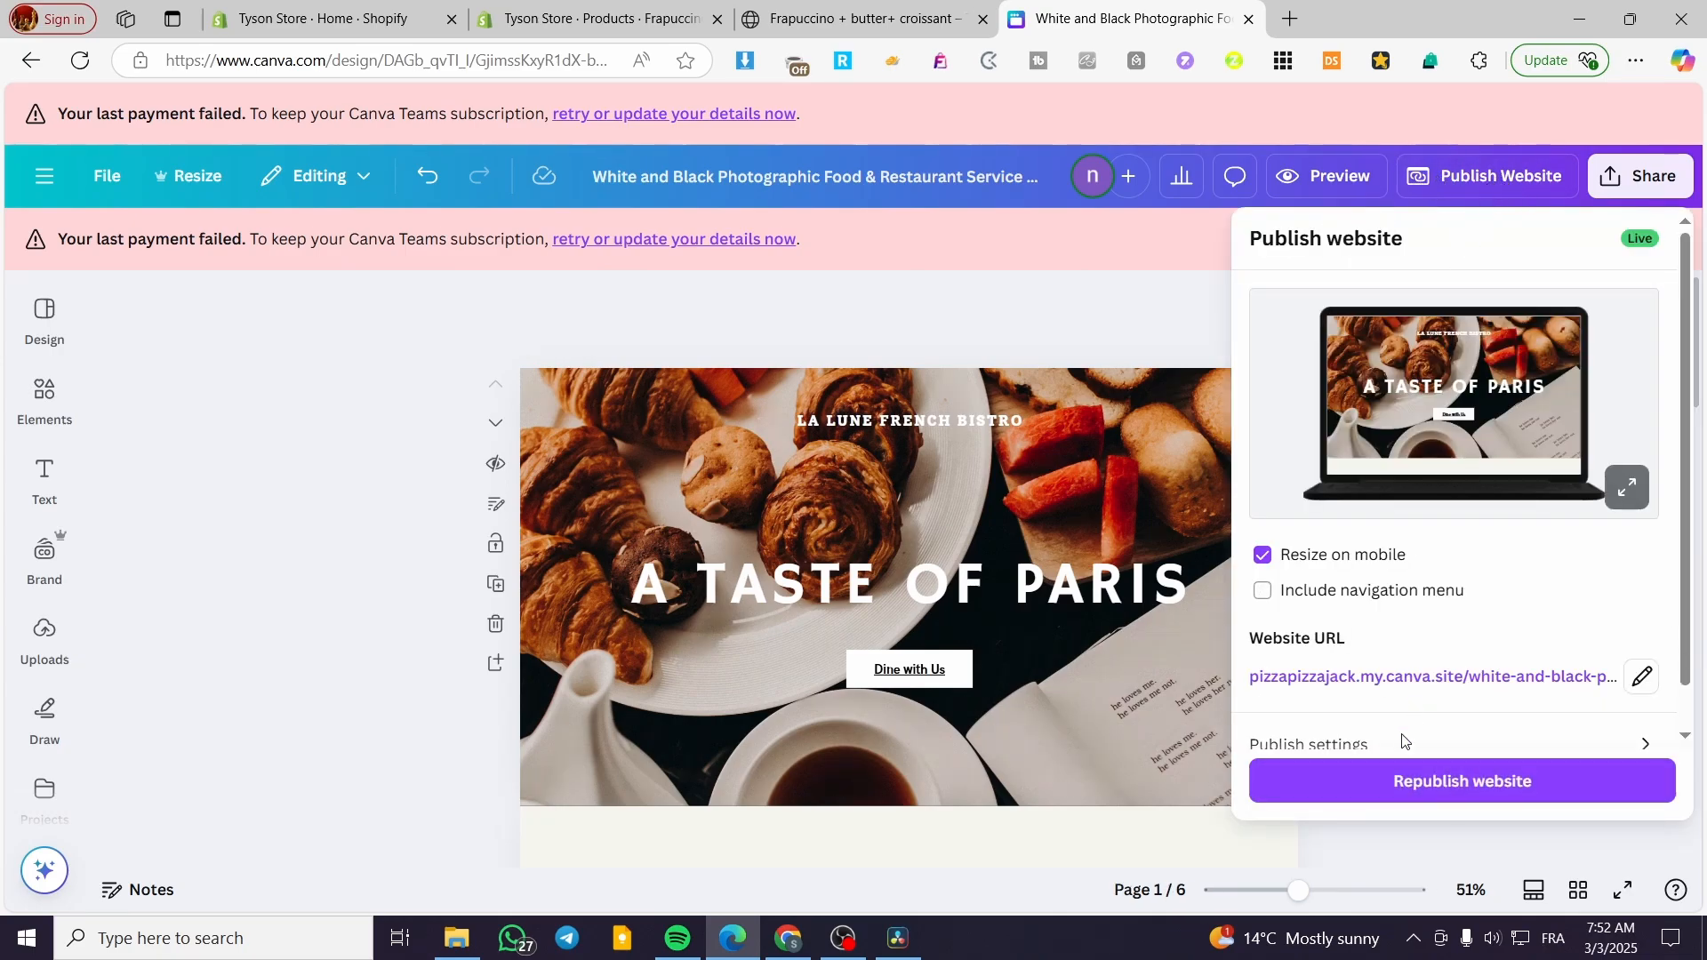
{"action": "left_click", "coordinate": [1417, 782]}
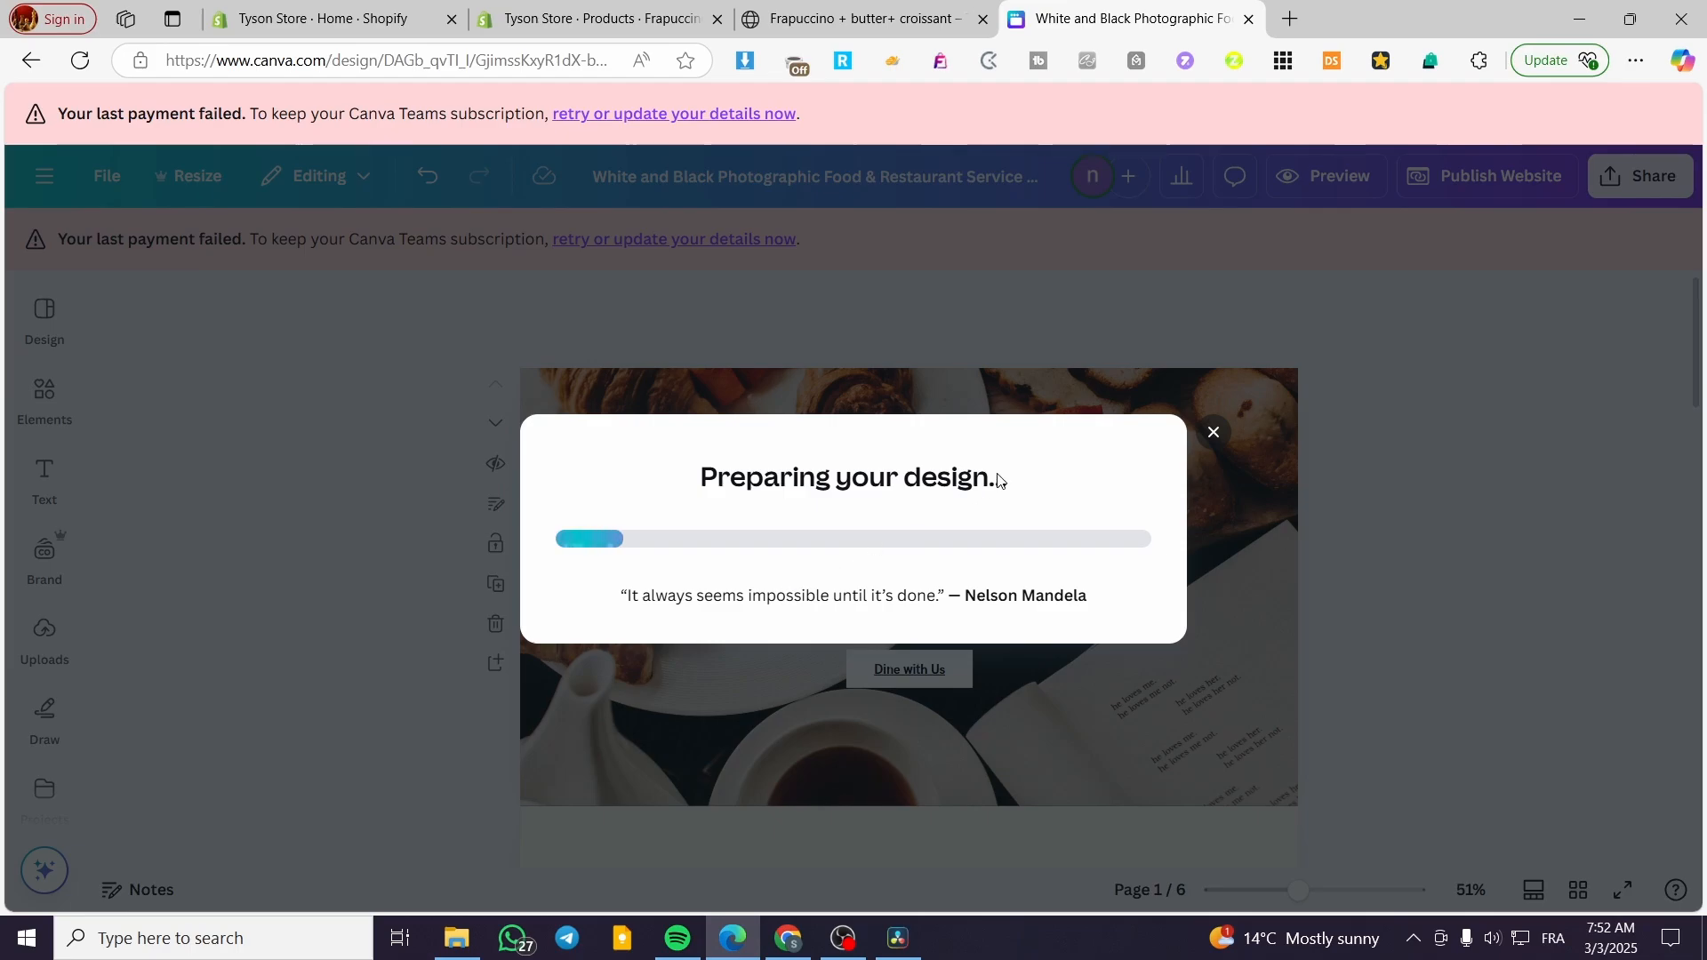
{"action": "left_click", "coordinate": [620, 9]}
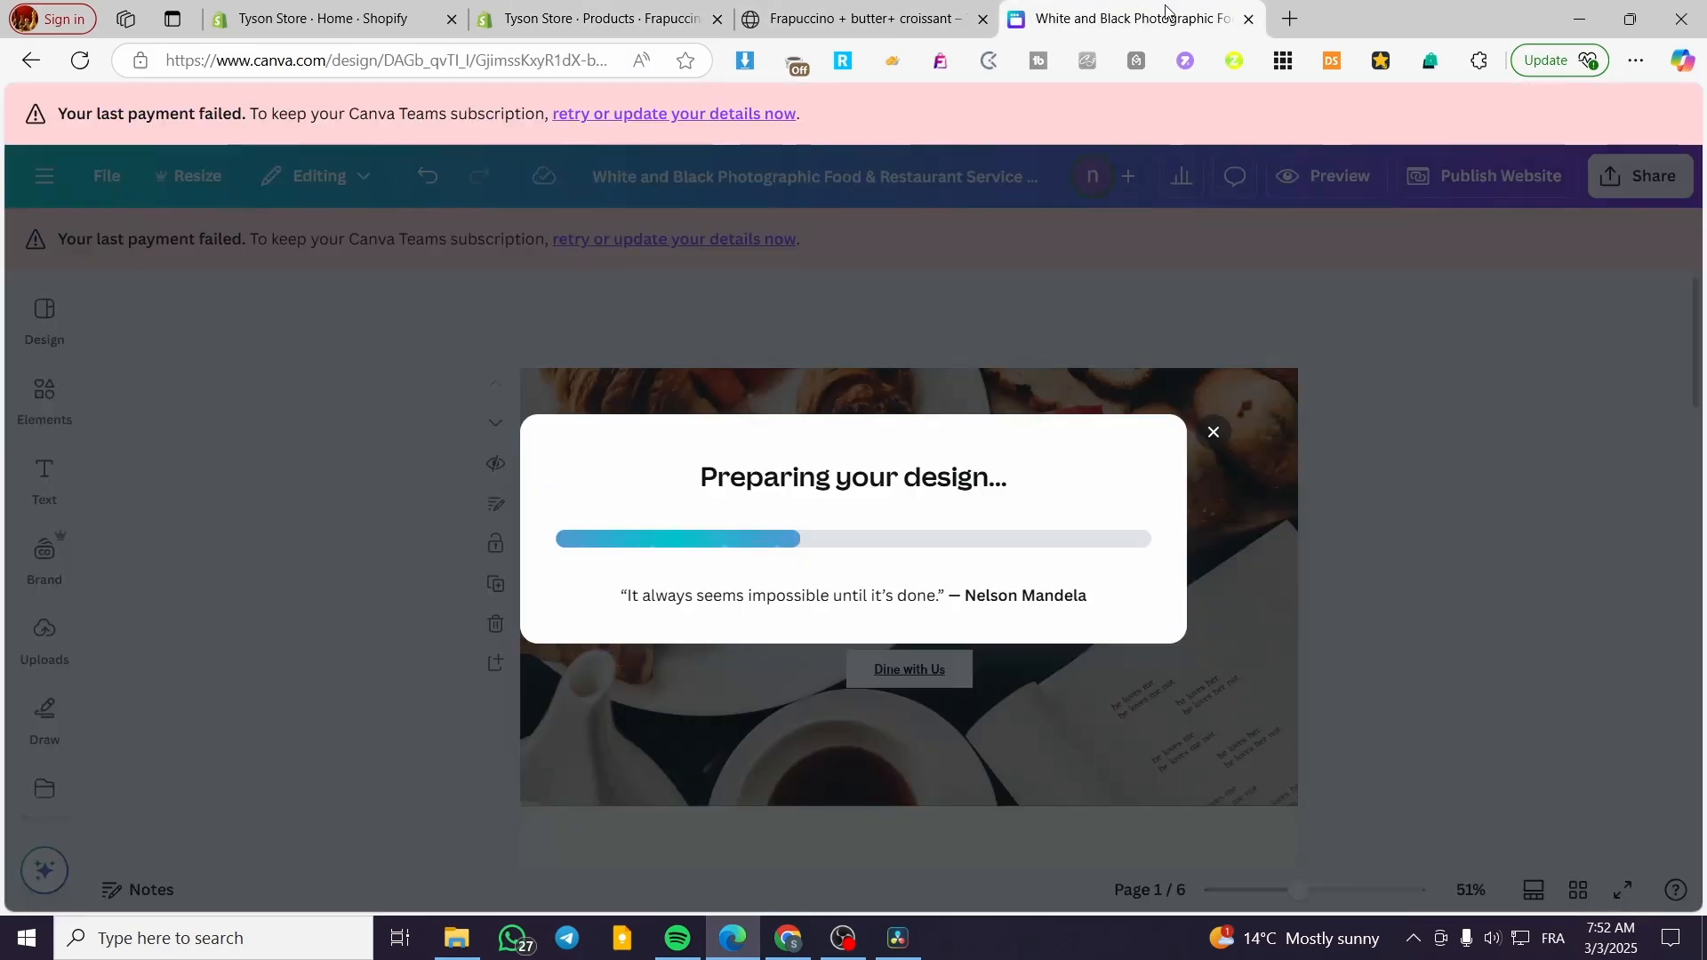
{"action": "left_click", "coordinate": [1122, 18]}
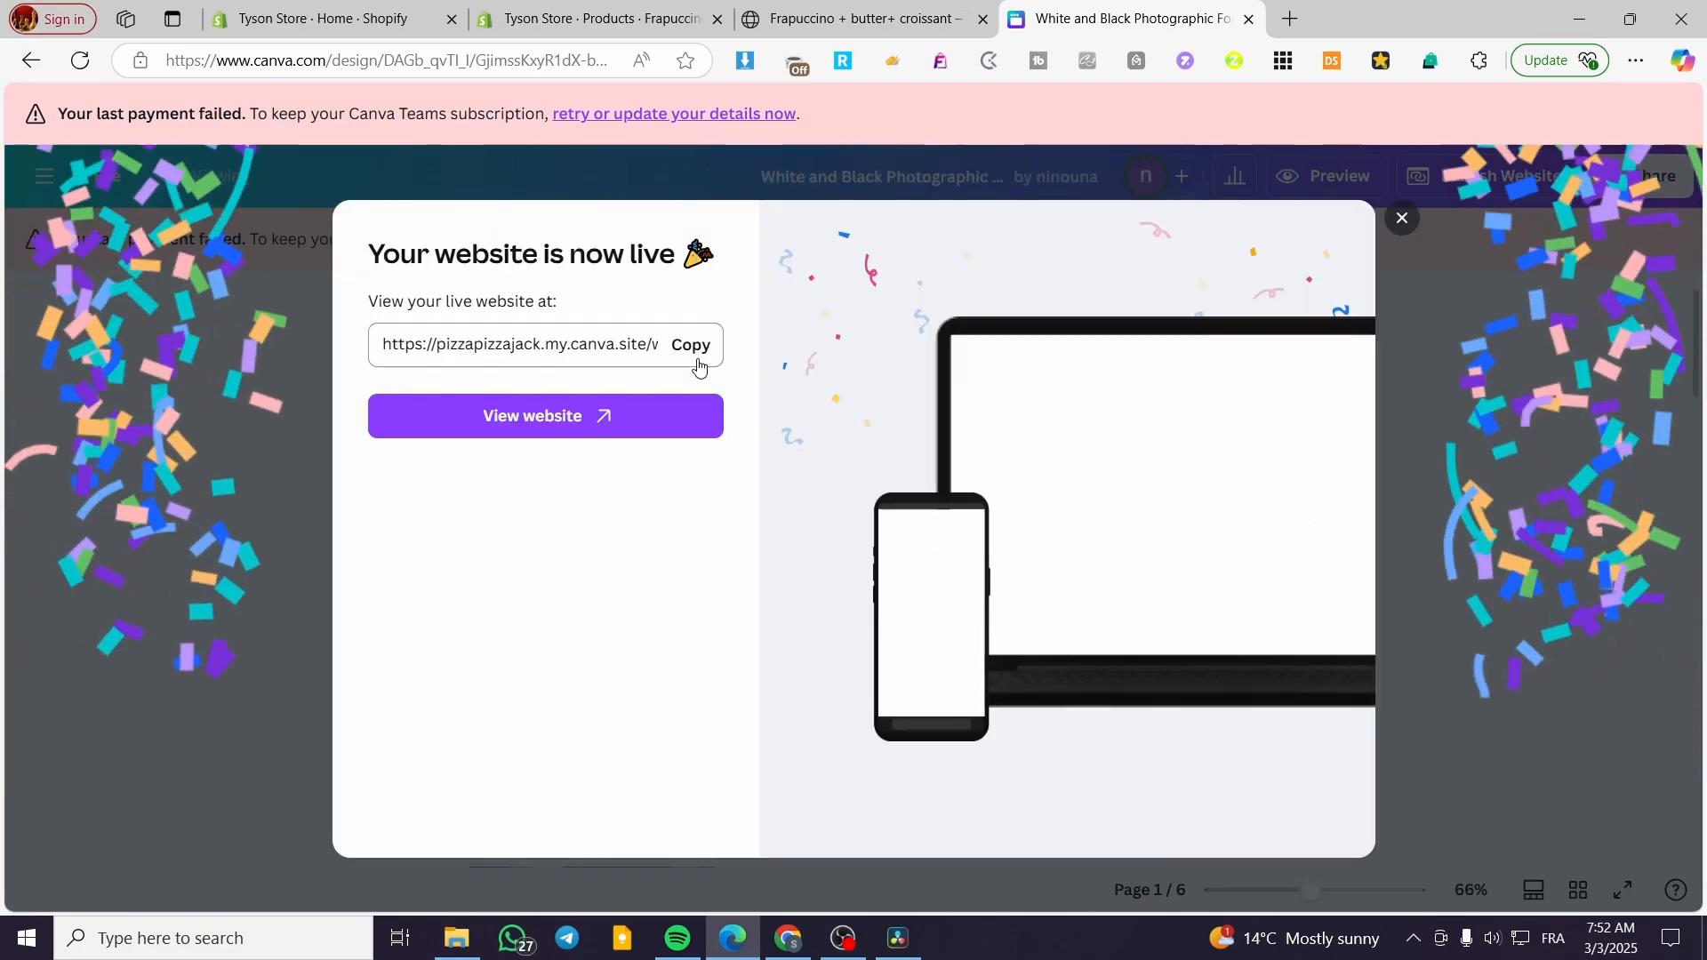
{"action": "left_click", "coordinate": [576, 430]}
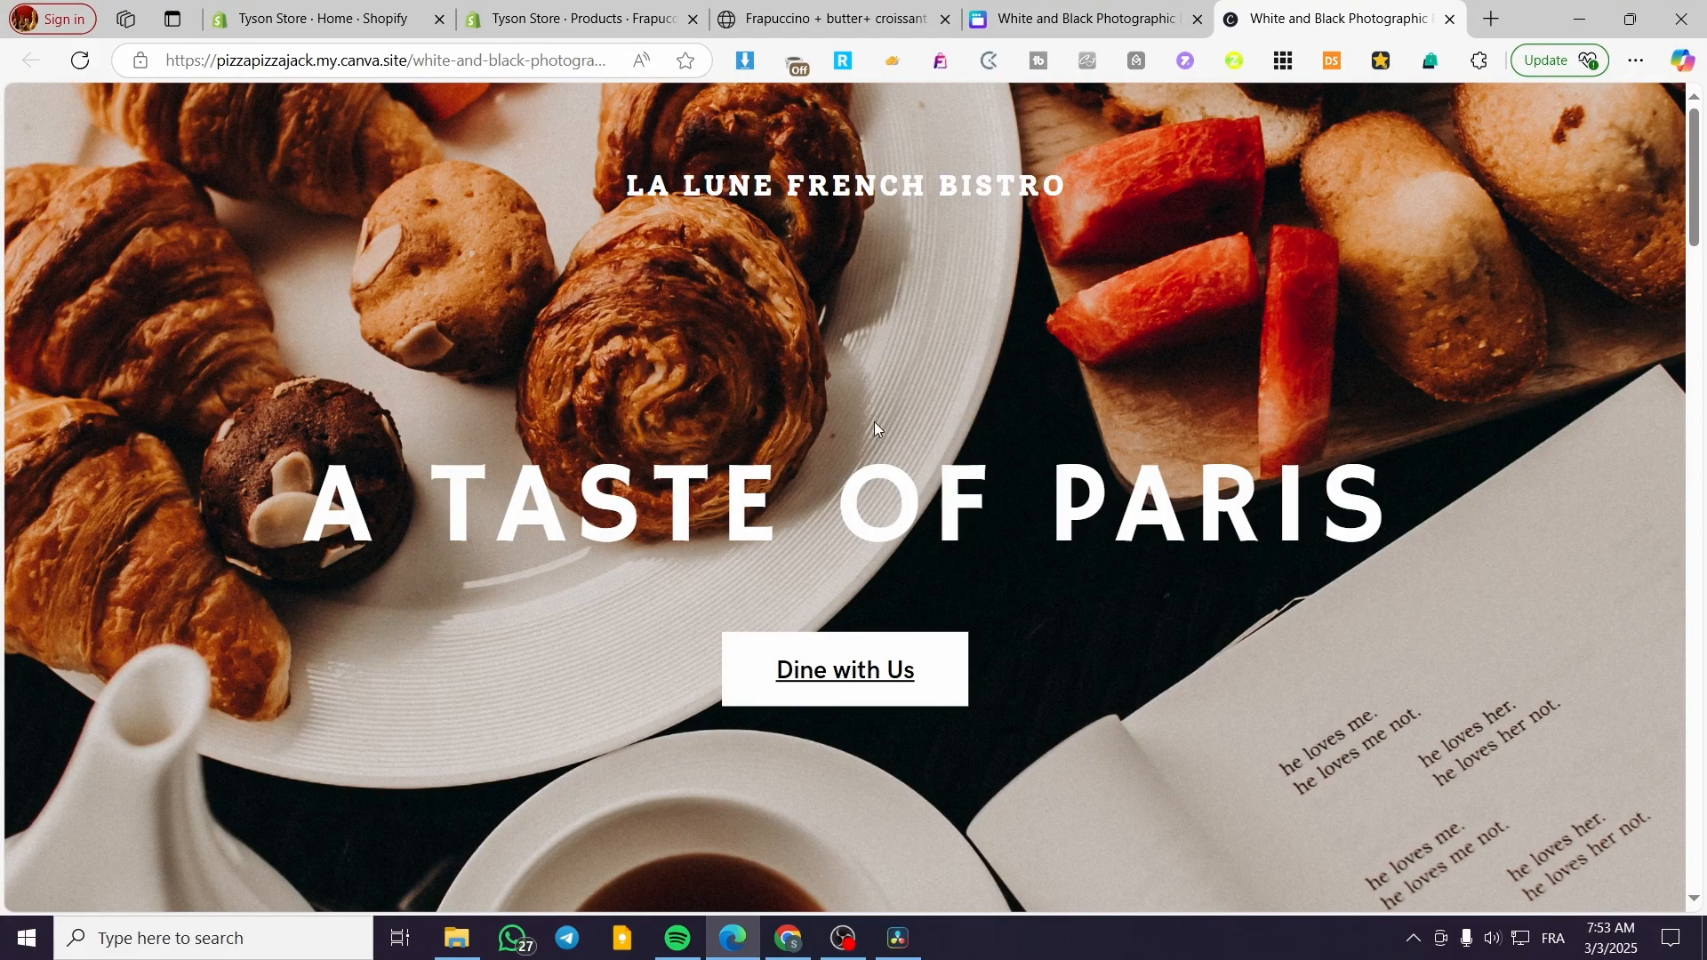
- Test the Buy Now link in the live site's brunch section, dismiss the store's sign-up form and close the product page
{"action": "scroll", "coordinate": [875, 427], "scroll_direction": "down", "scroll_amount": 4}
{"action": "scroll", "coordinate": [876, 433], "scroll_direction": "up", "scroll_amount": 4}
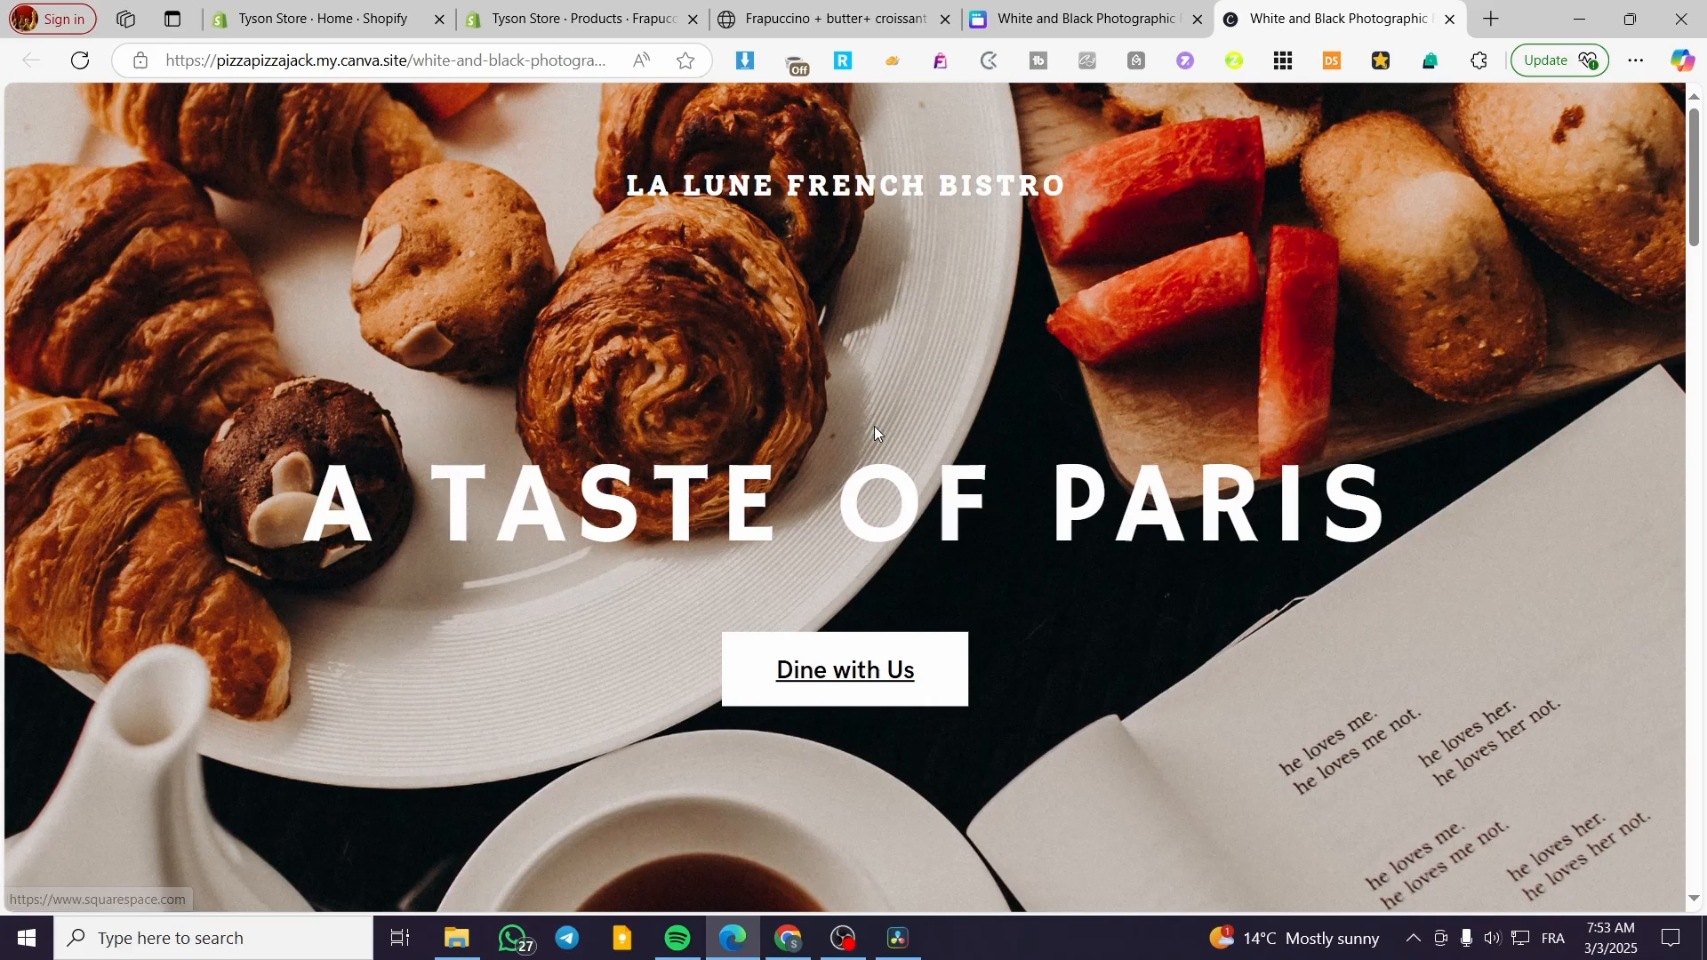
{"action": "scroll", "coordinate": [875, 433], "scroll_direction": "down", "scroll_amount": 5}
{"action": "scroll", "coordinate": [876, 427], "scroll_direction": "down", "scroll_amount": 10}
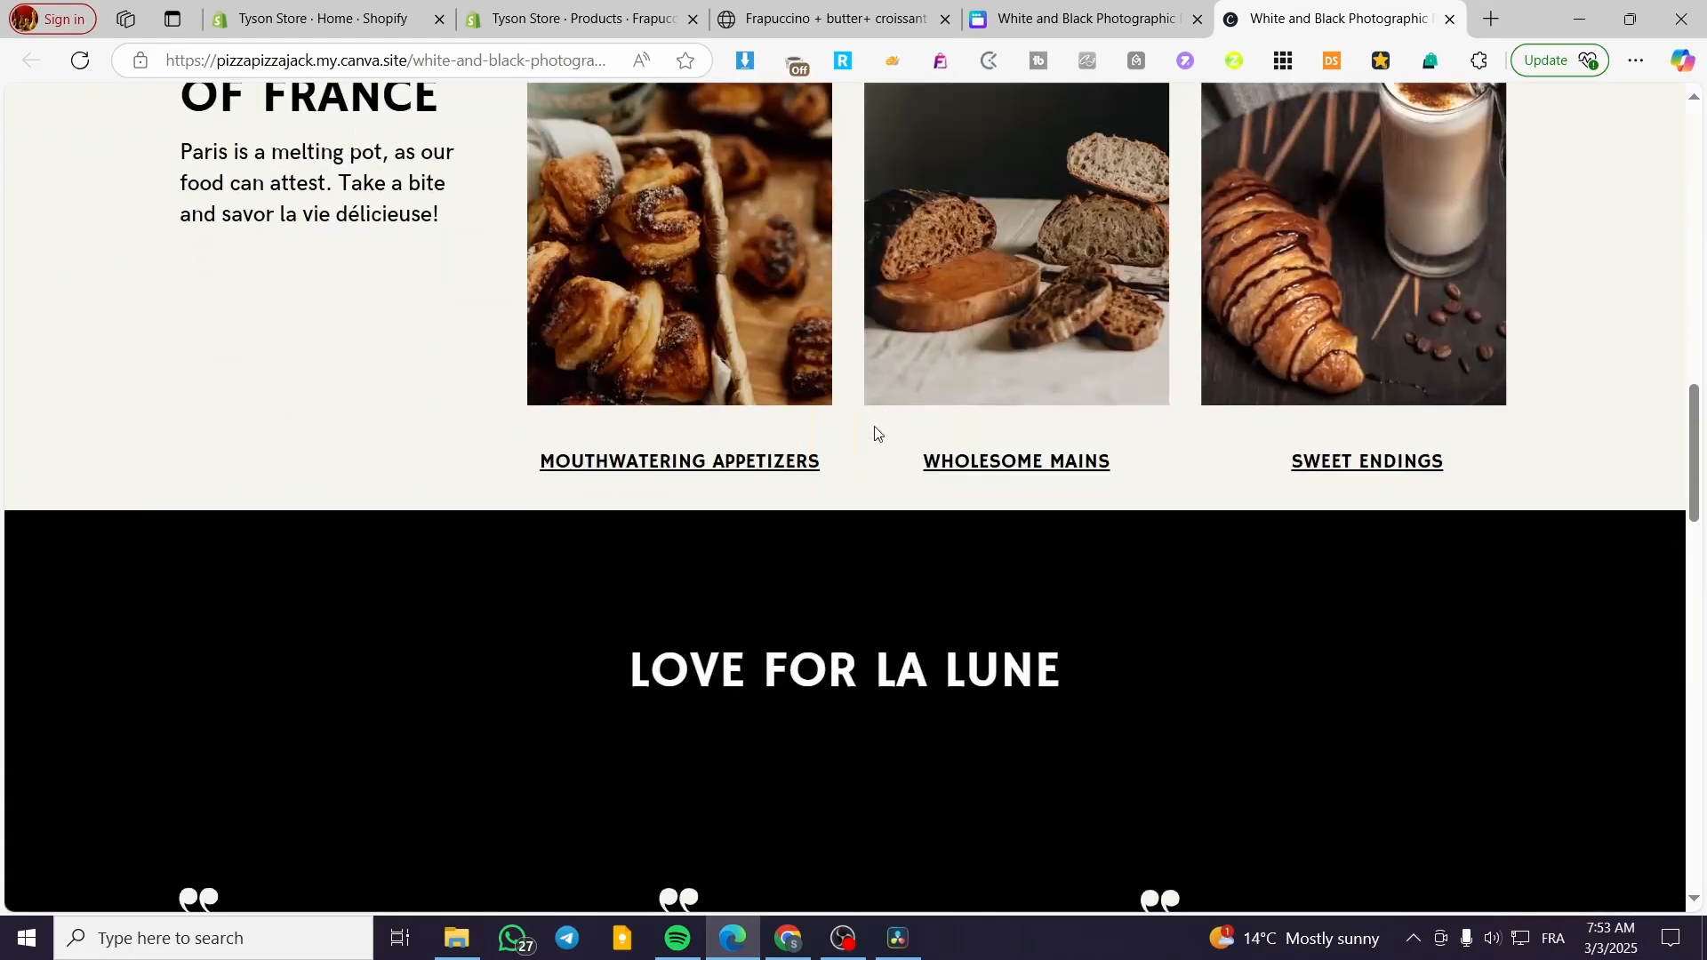
{"action": "scroll", "coordinate": [875, 436], "scroll_direction": "down", "scroll_amount": 8}
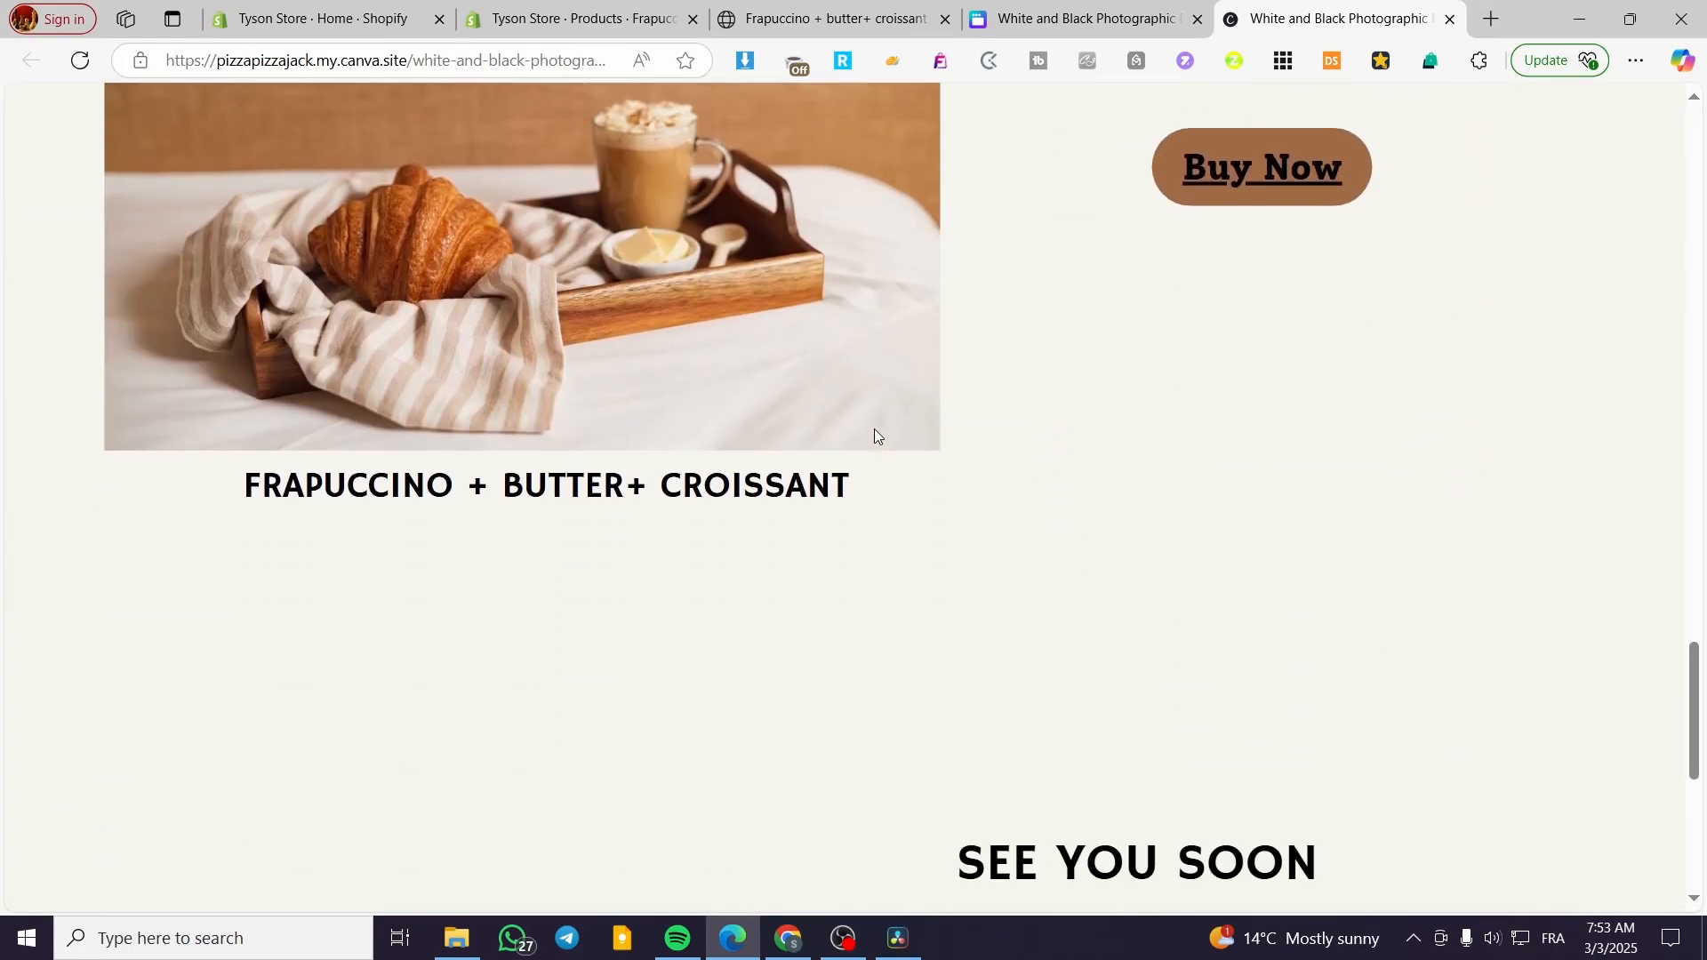
{"action": "scroll", "coordinate": [875, 436], "scroll_direction": "up", "scroll_amount": 10}
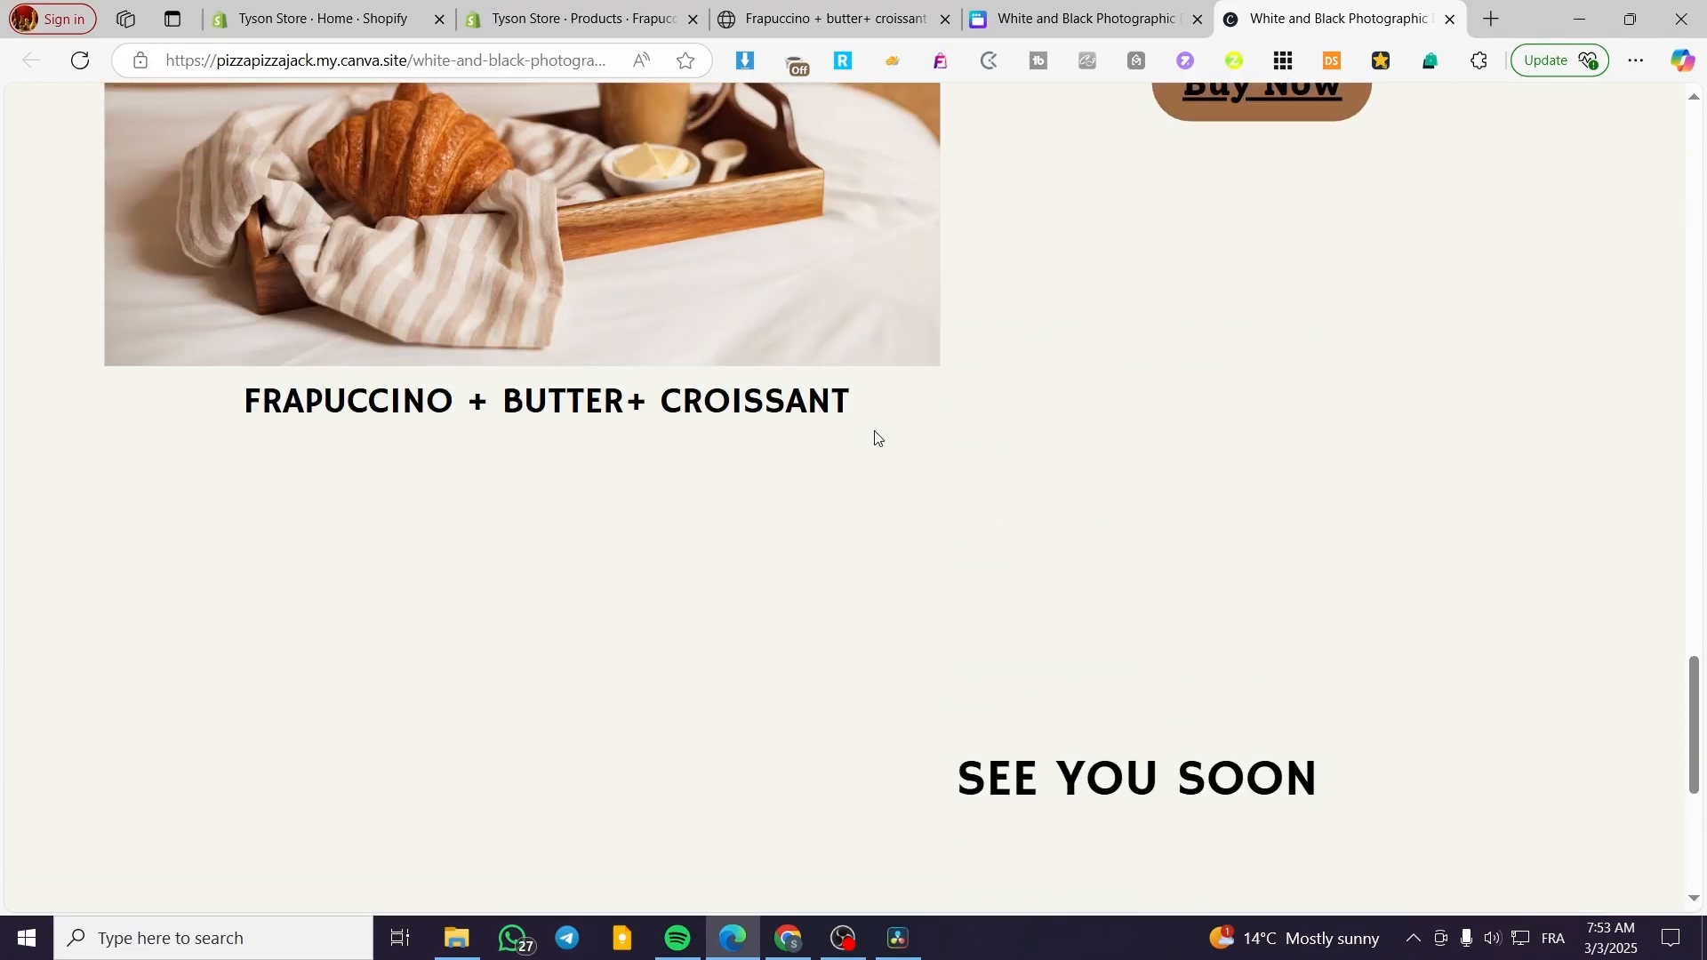
{"action": "left_click", "coordinate": [1254, 642]}
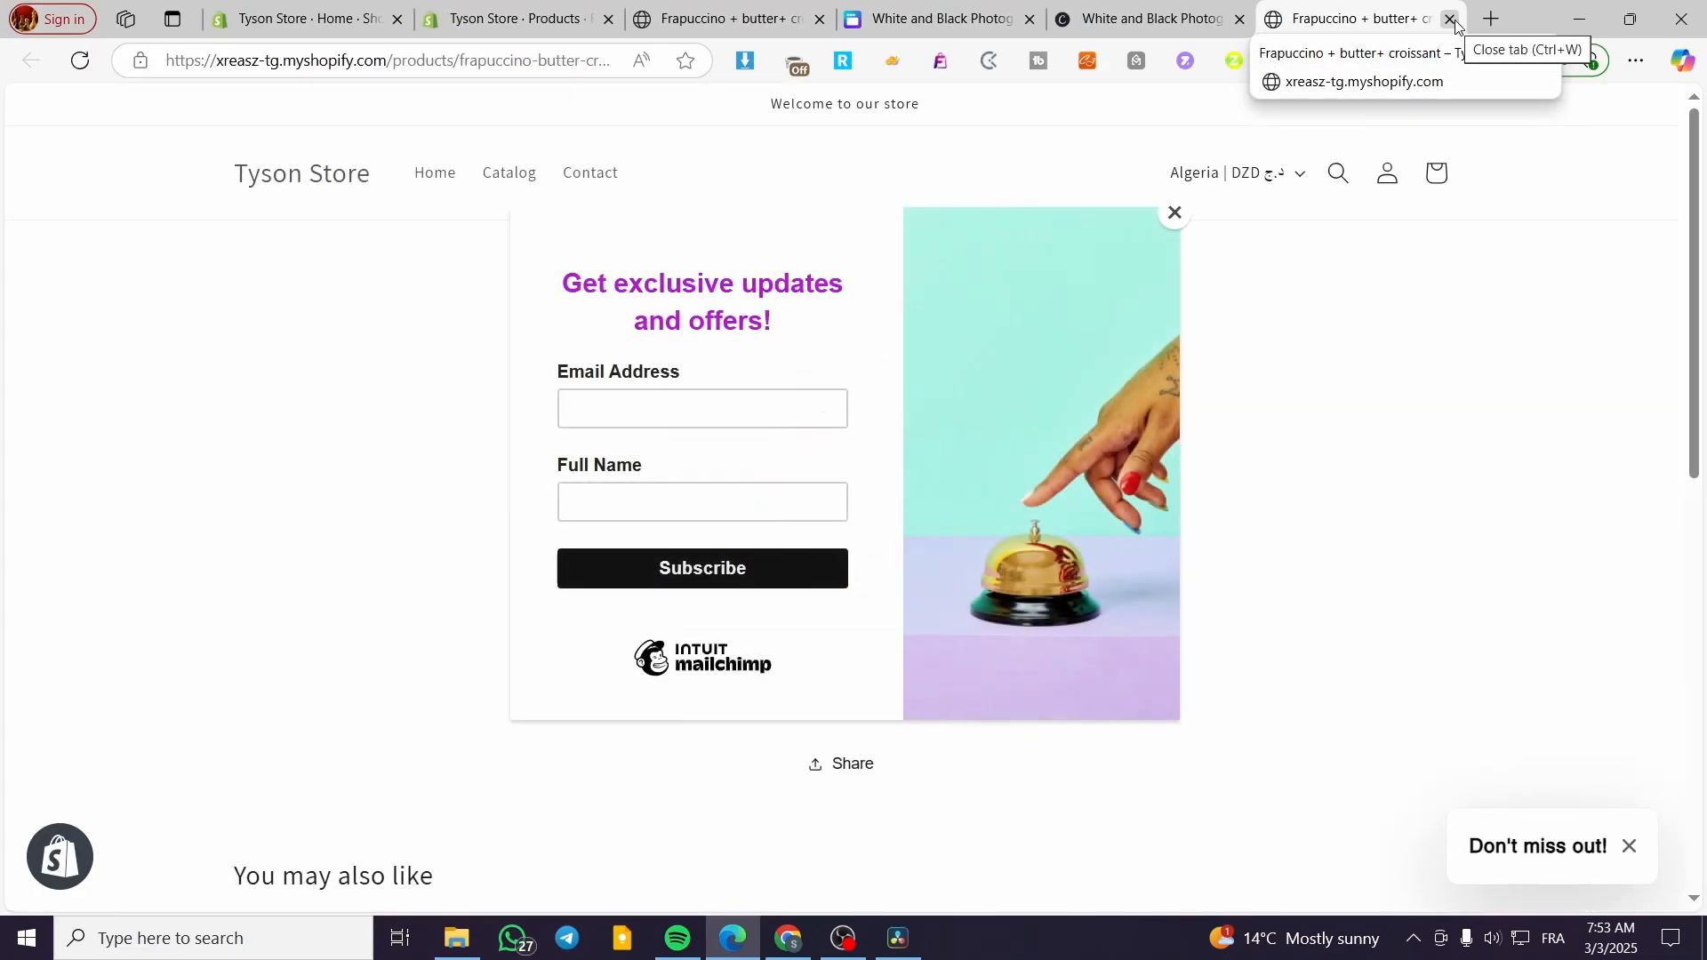
{"action": "left_click", "coordinate": [1174, 210]}
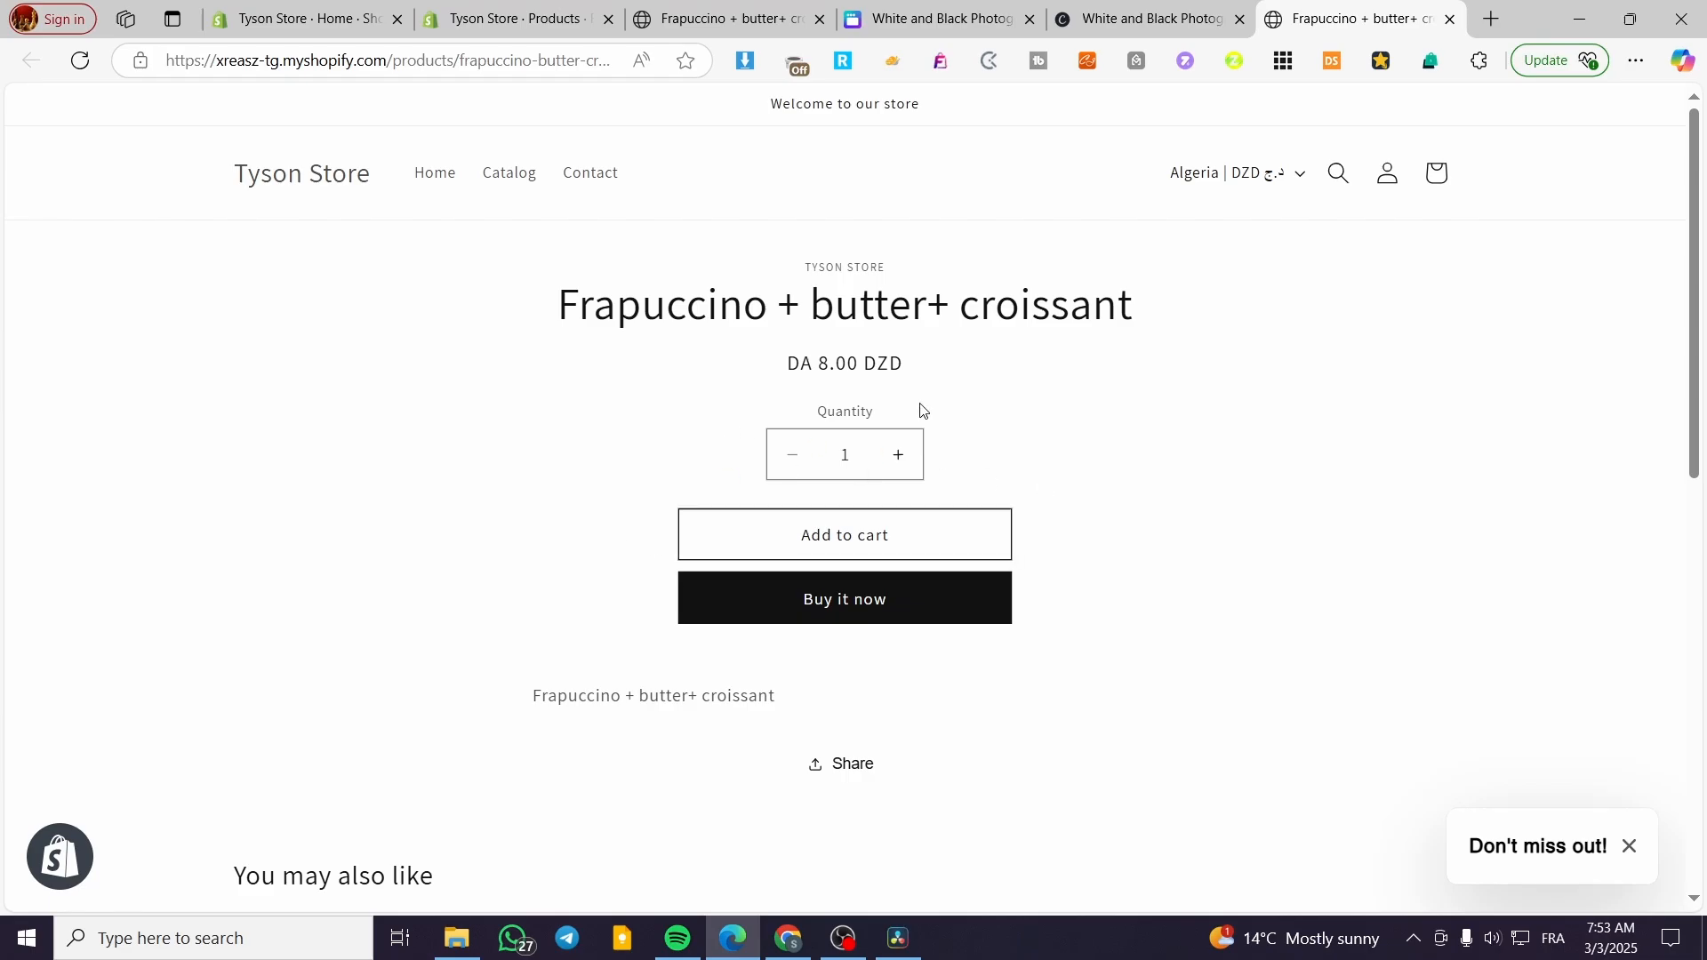
{"action": "left_click", "coordinate": [1451, 19]}
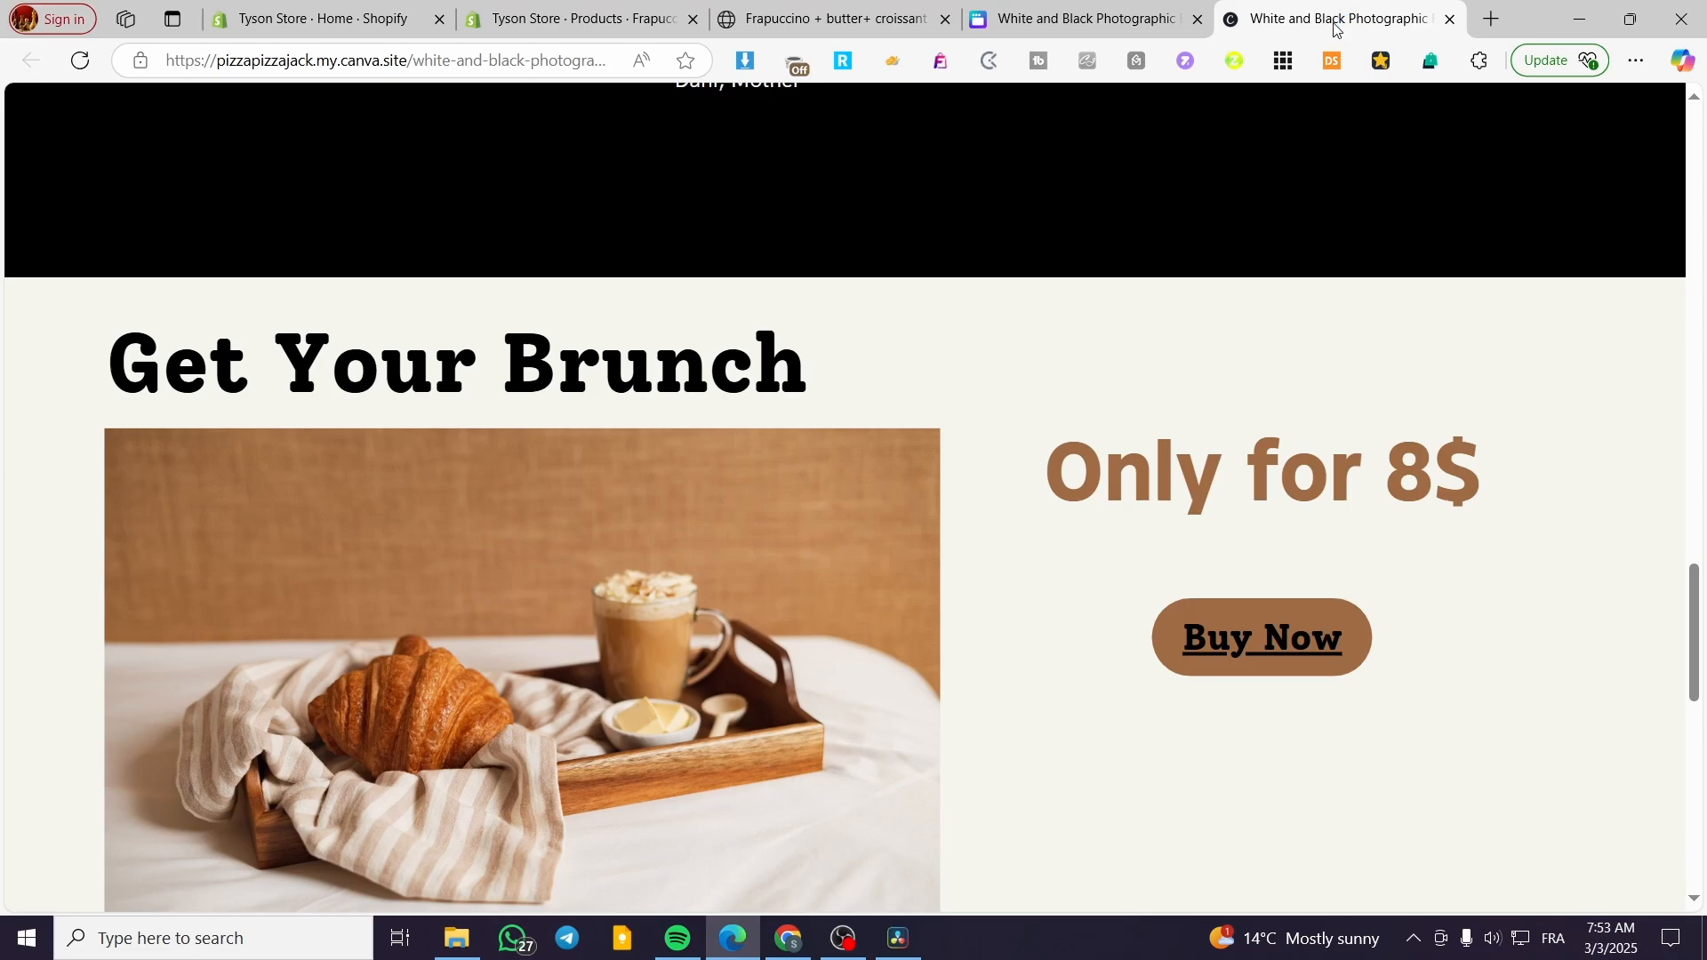
- Select the live Canva site's page address and return to the Canva design
{"action": "left_click", "coordinate": [489, 62]}
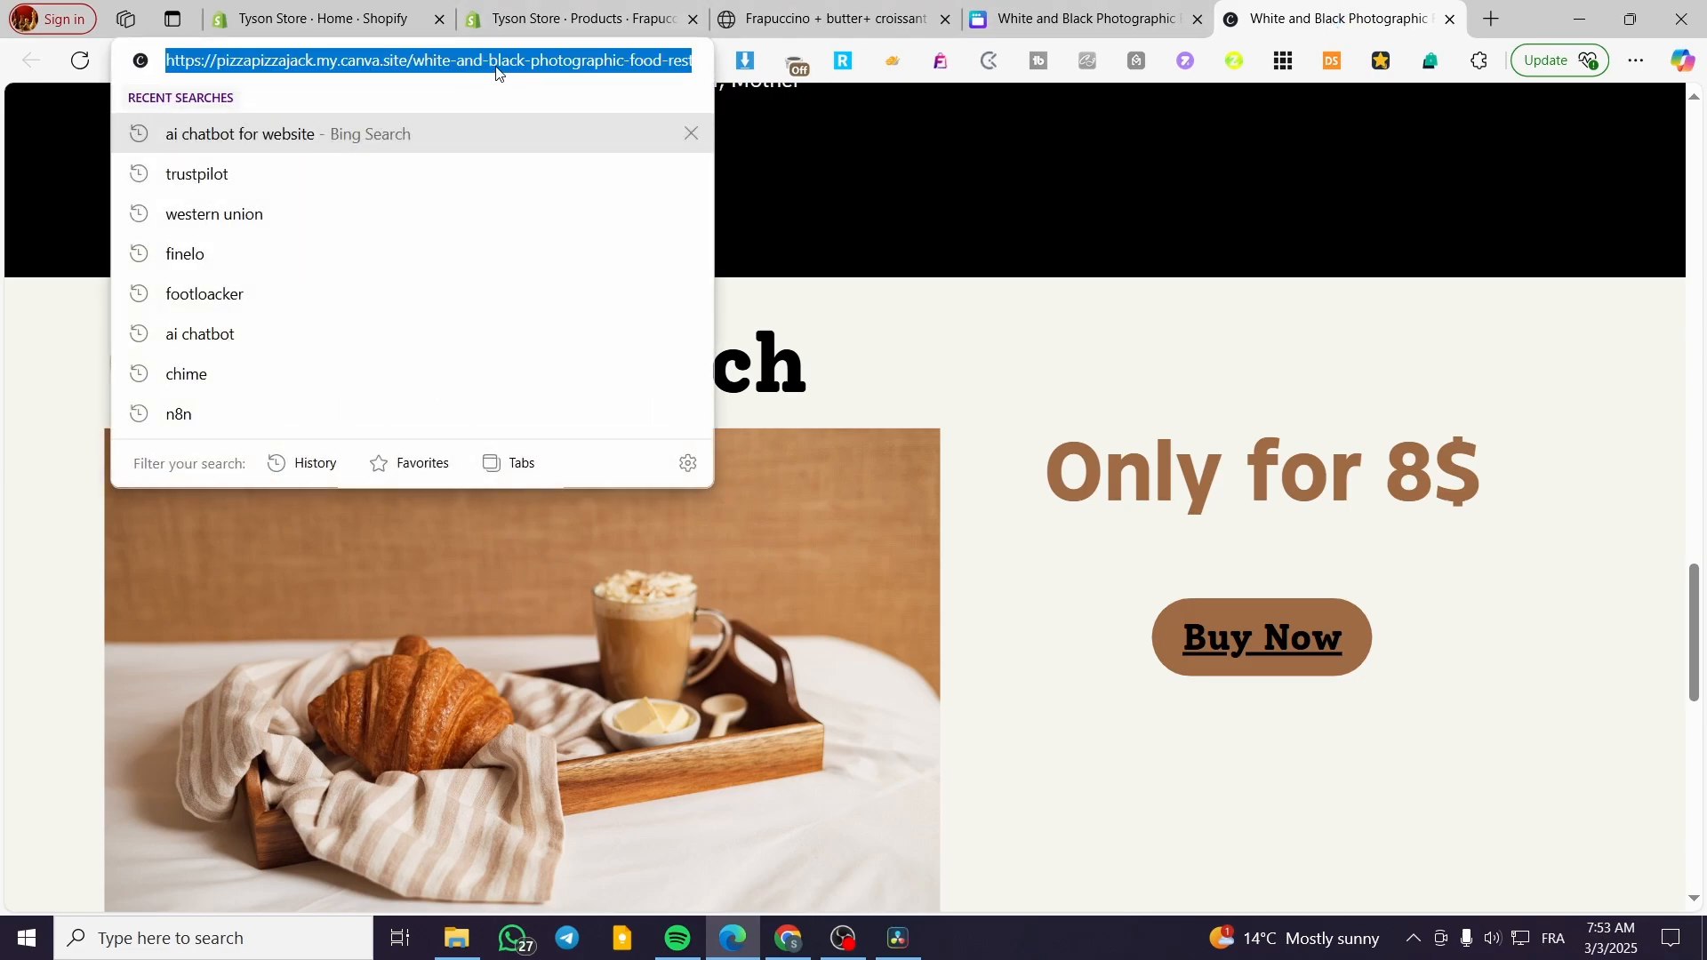
{"action": "left_click", "coordinate": [1007, 15]}
{"action": "left_click", "coordinate": [836, 18]}
{"action": "left_click", "coordinate": [626, 7]}
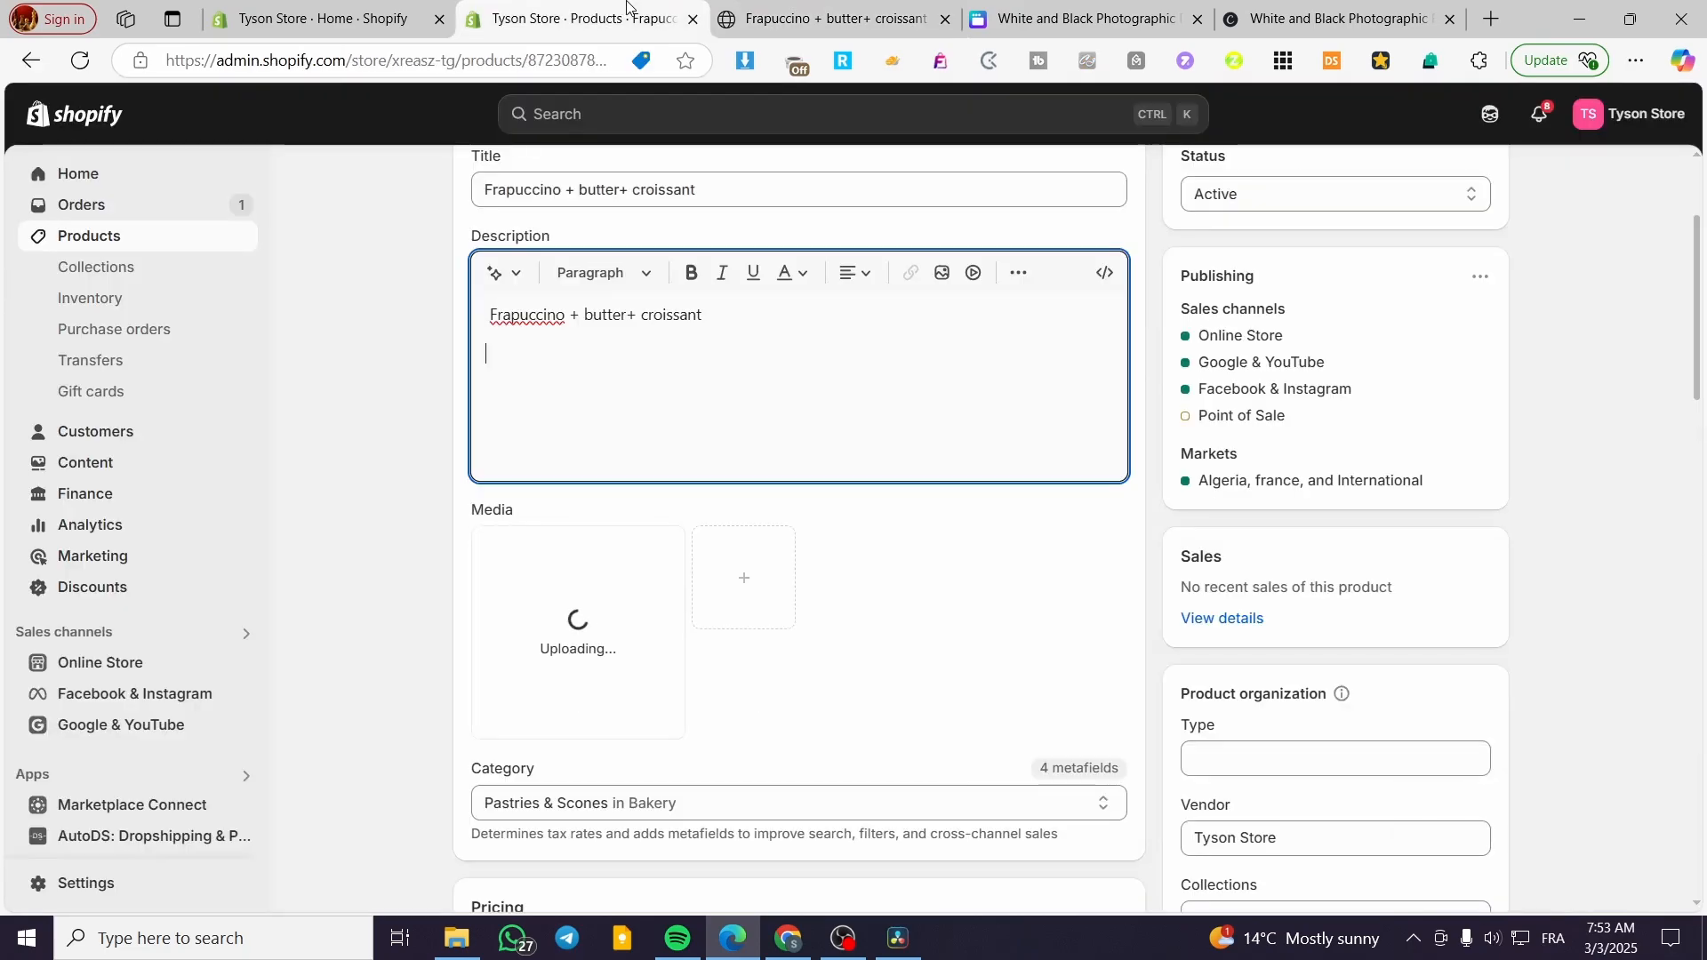
{"action": "left_click", "coordinate": [867, 16]}
{"action": "left_click", "coordinate": [987, 18]}
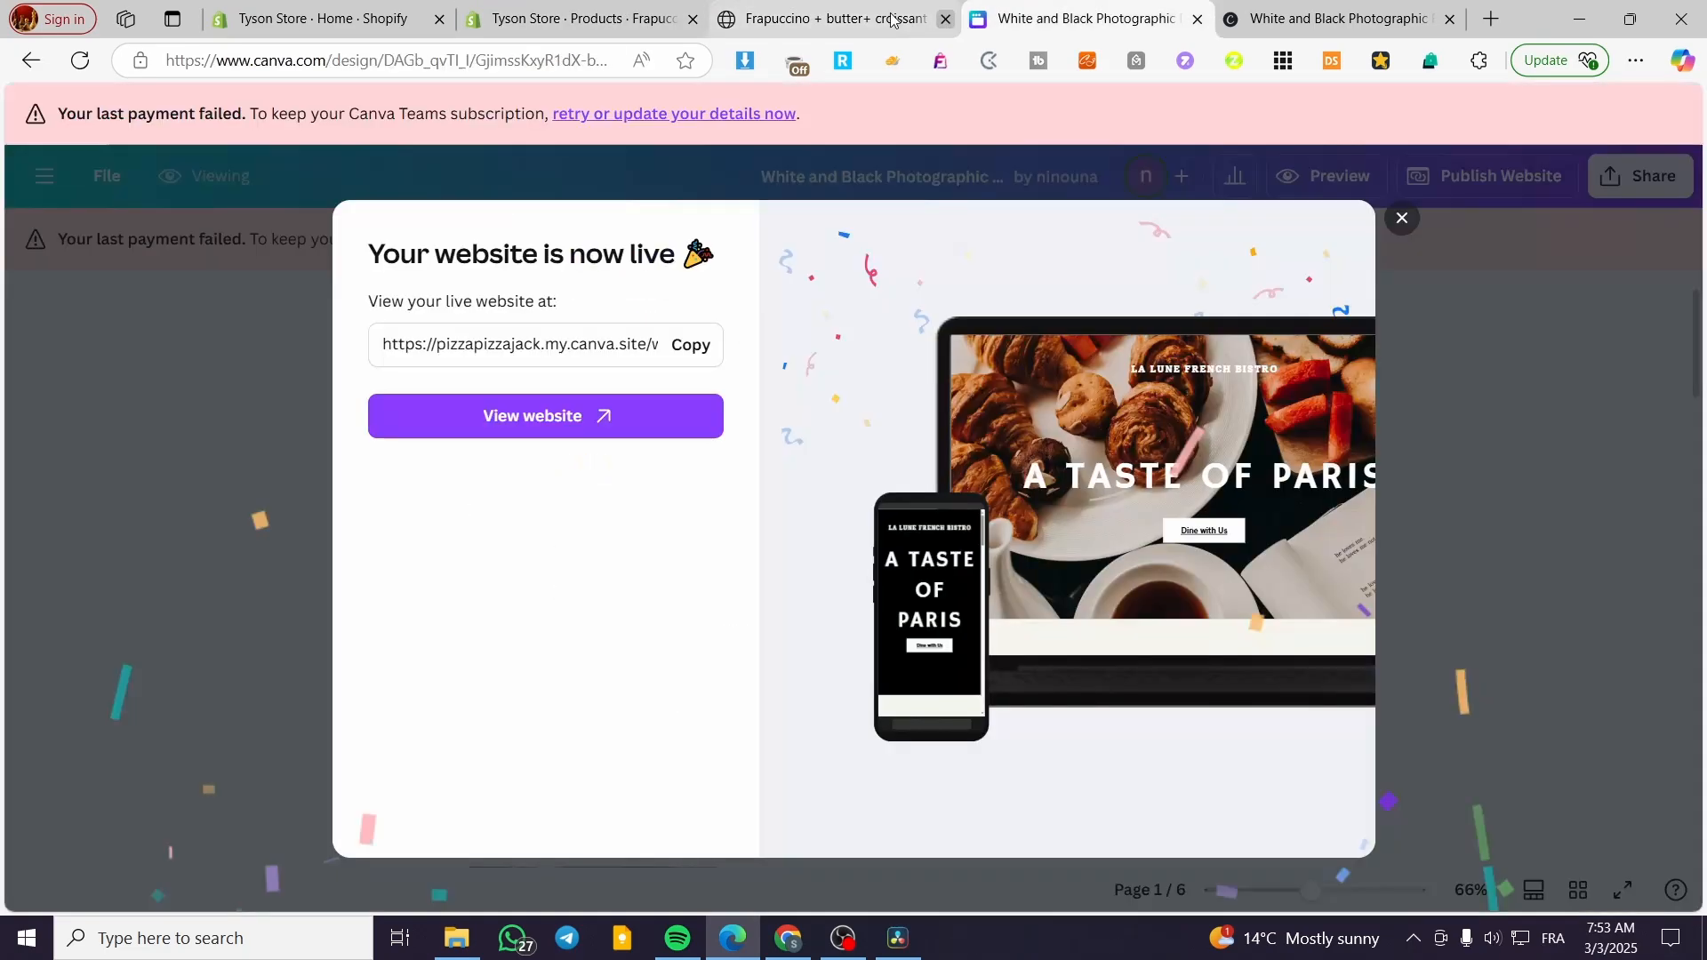
- Close the live product page and its admin page, return to the store's Pages list, and open and leave the blank new page form
{"action": "middle_click", "coordinate": [891, 18]}
{"action": "left_click", "coordinate": [574, 18]}
{"action": "left_click", "coordinate": [299, 10]}
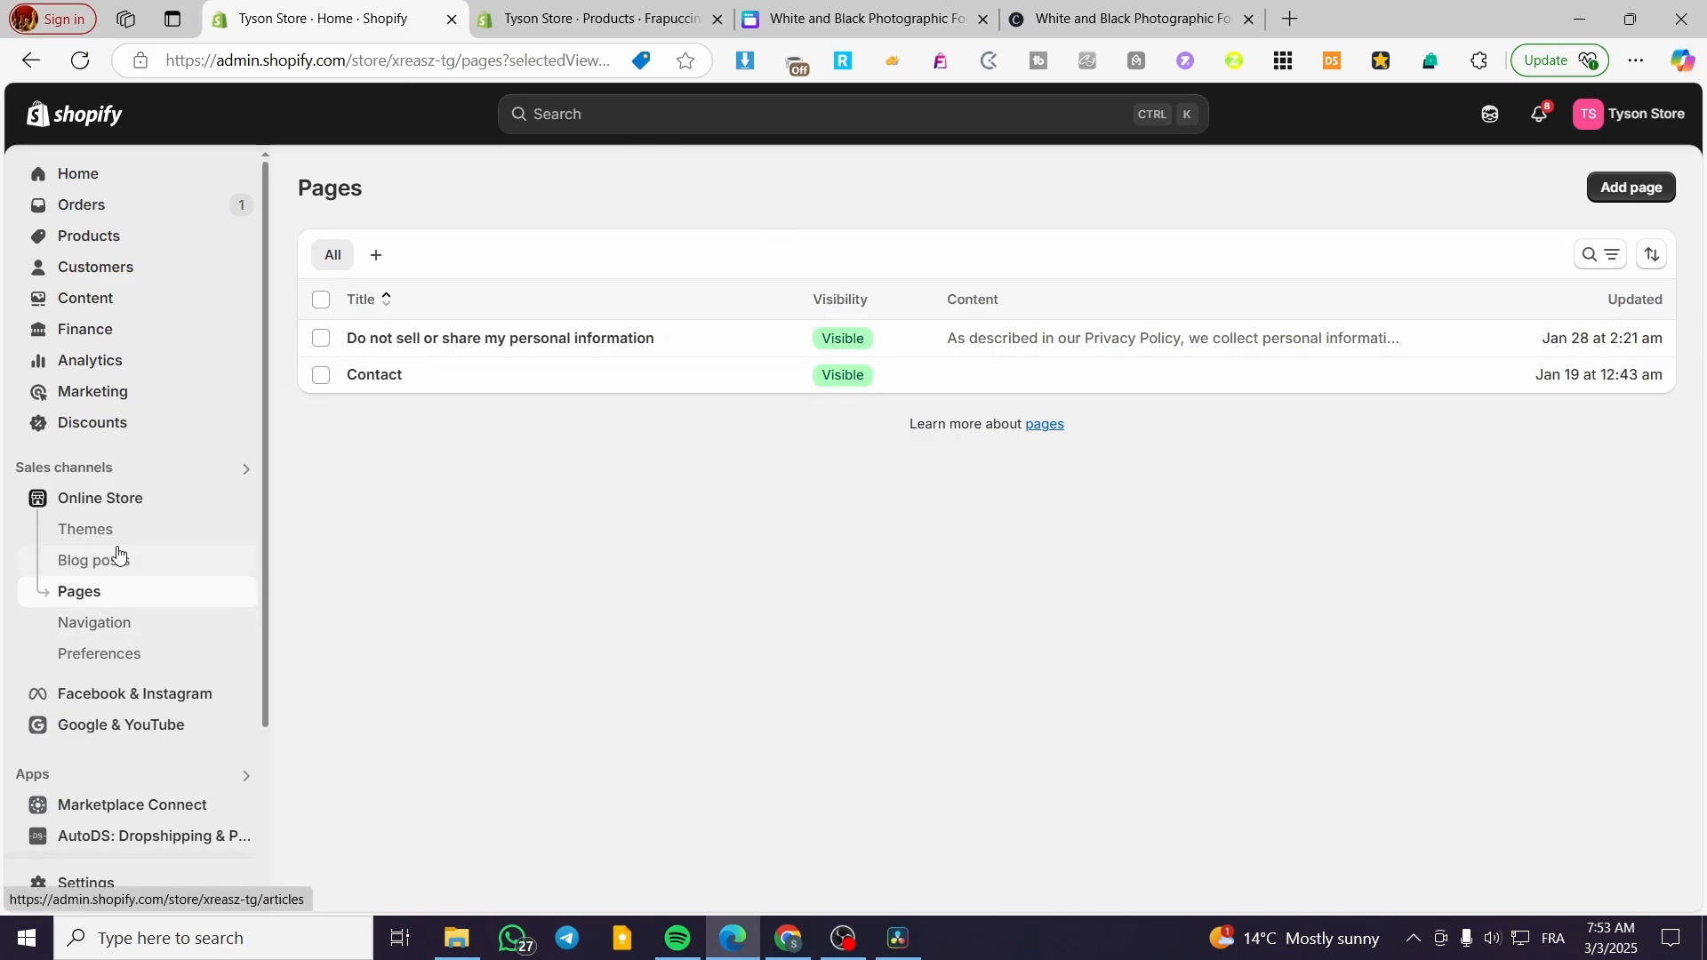
{"action": "left_click", "coordinate": [725, 22]}
{"action": "left_click", "coordinate": [960, 179]}
{"action": "left_click", "coordinate": [320, 17]}
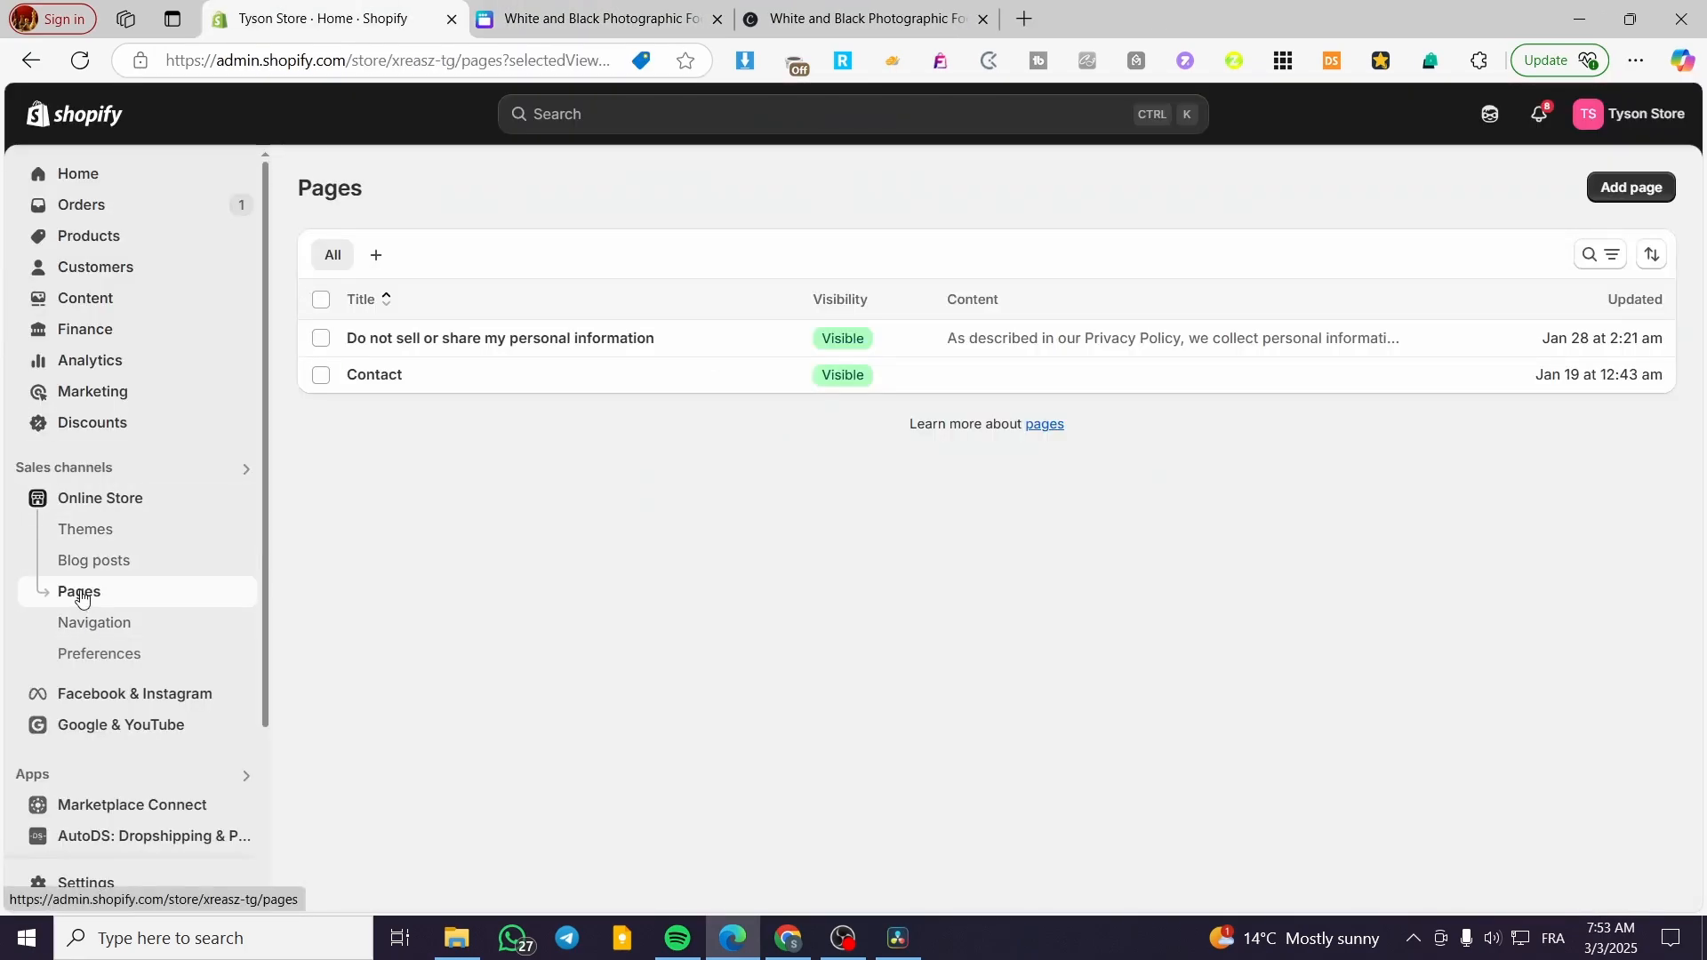
{"action": "left_click", "coordinate": [1625, 199]}
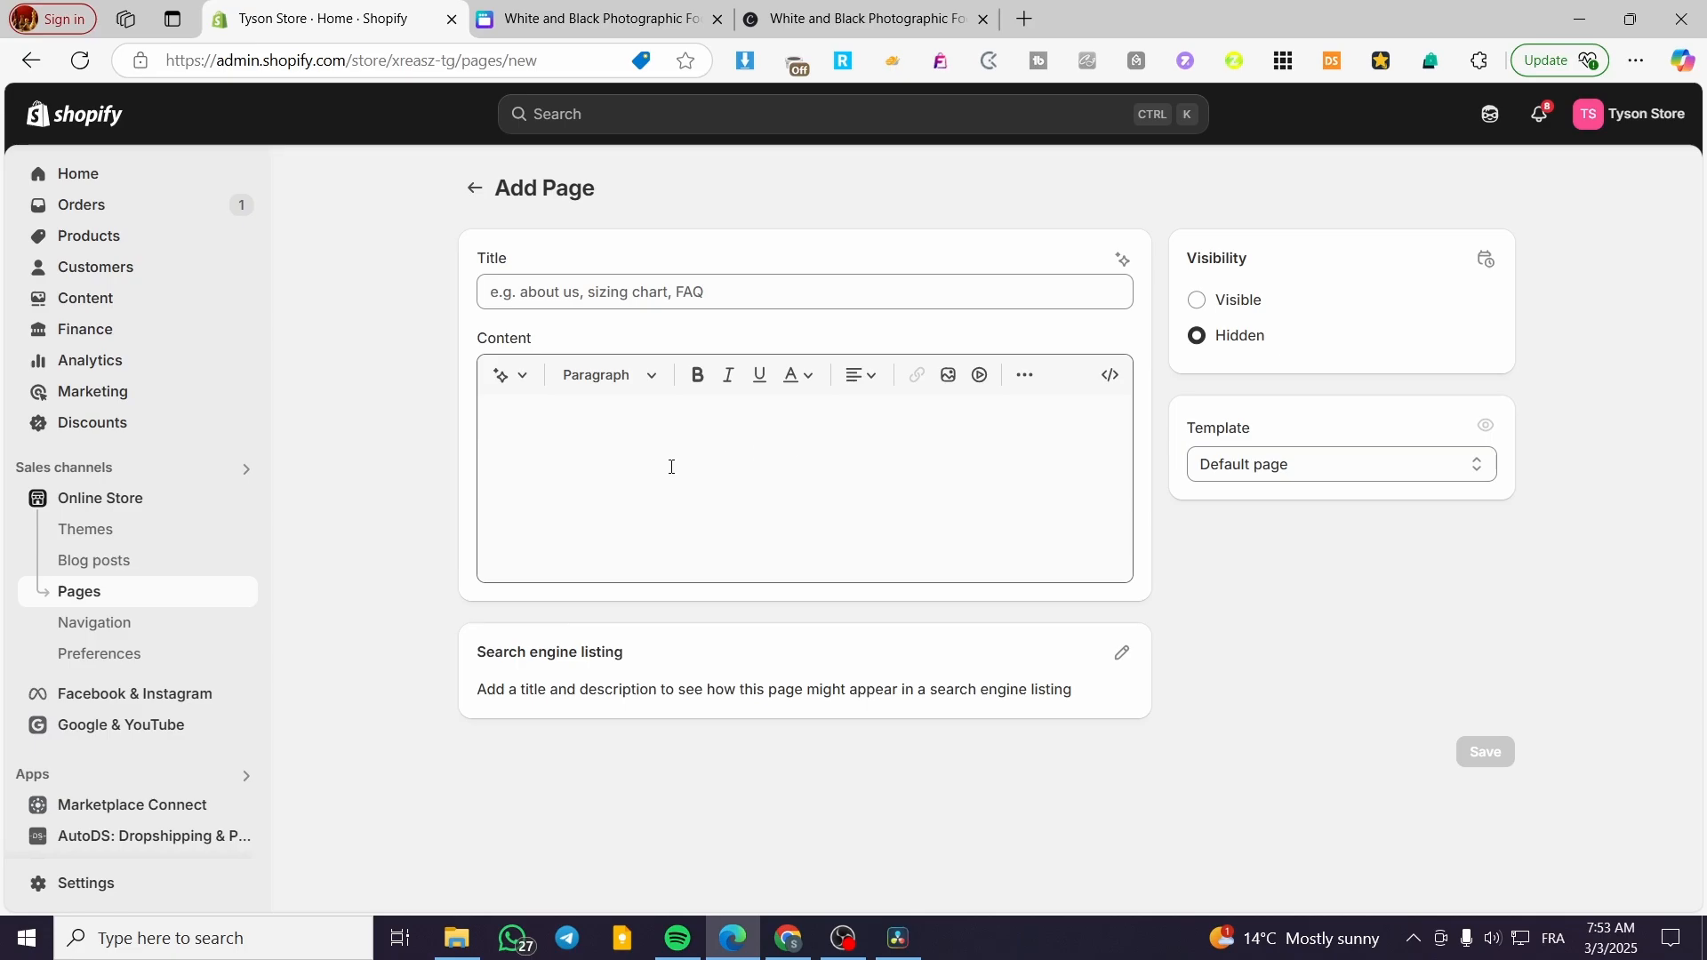
{"action": "left_click", "coordinate": [475, 188]}
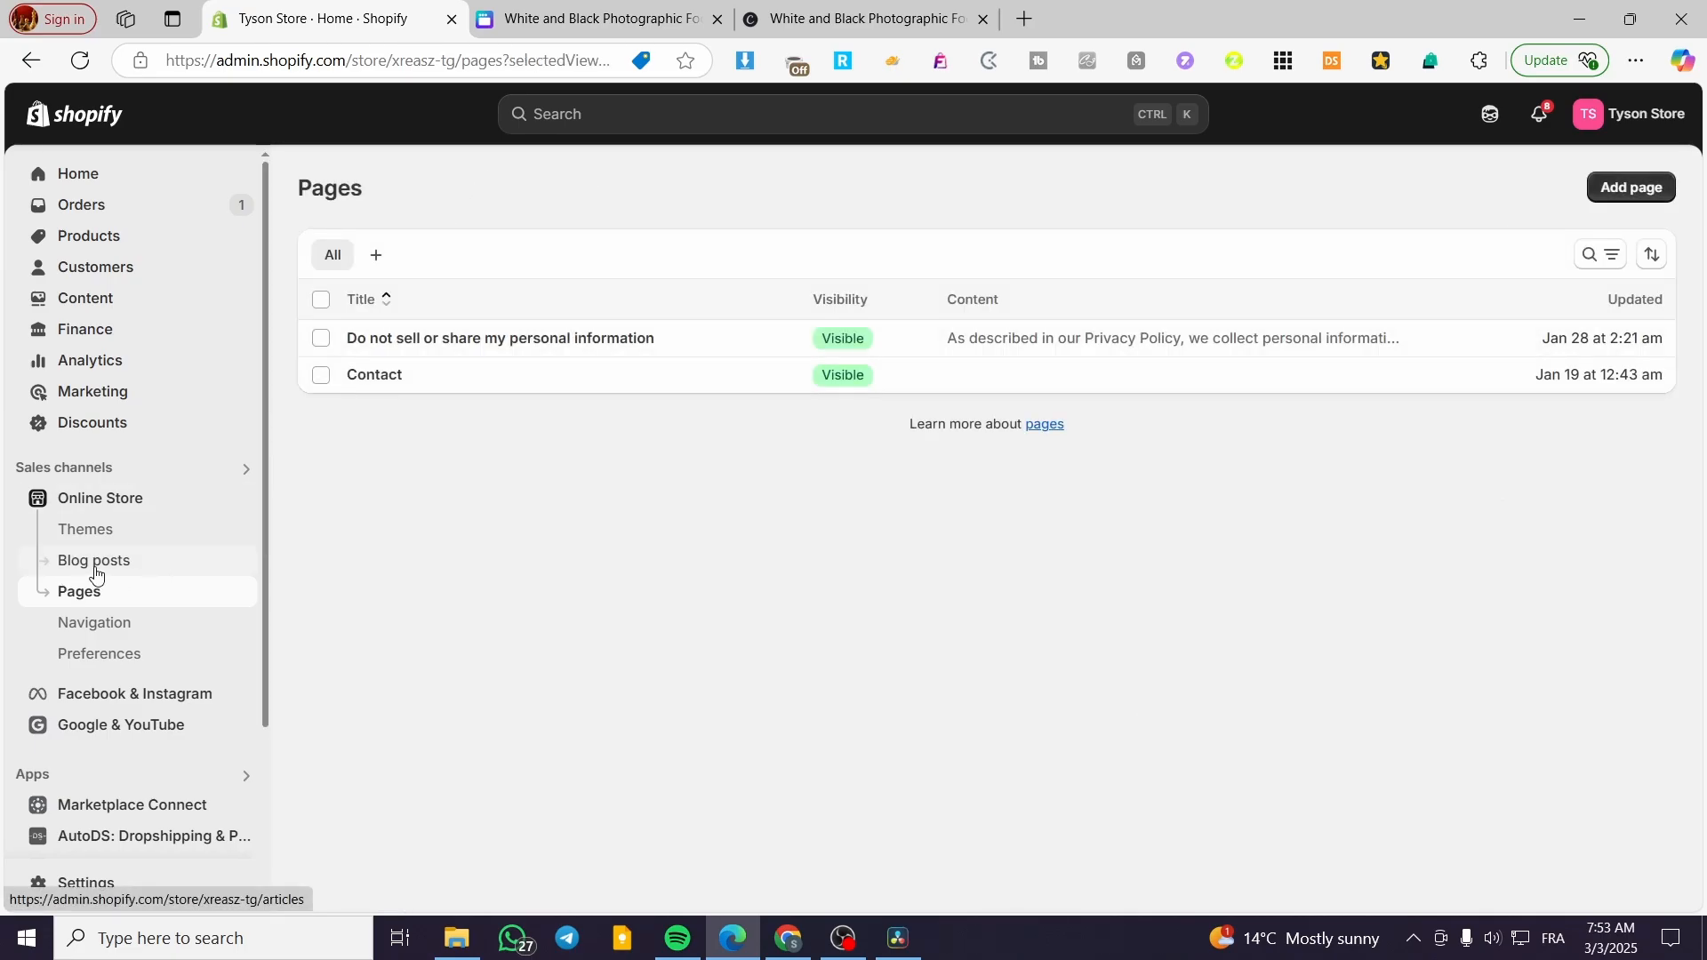
- Open the store's navigation menus, glance at the live Canva site and open the Main menu for editing
{"action": "left_click", "coordinate": [130, 632]}
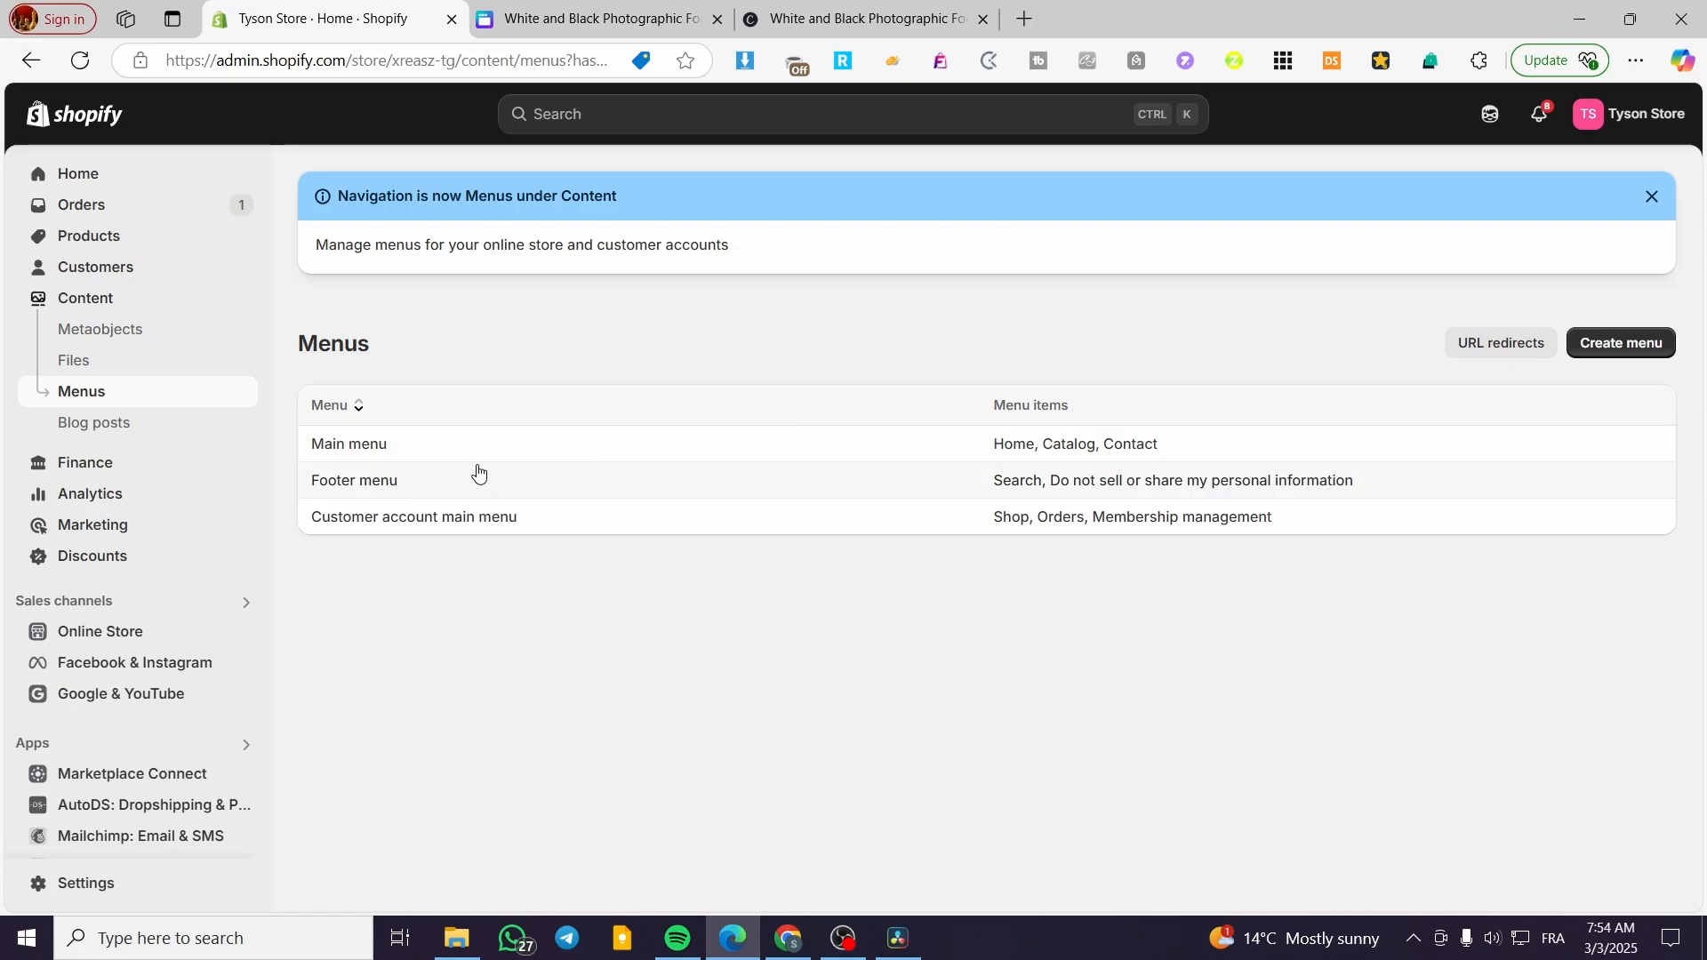
{"action": "left_click", "coordinate": [777, 21]}
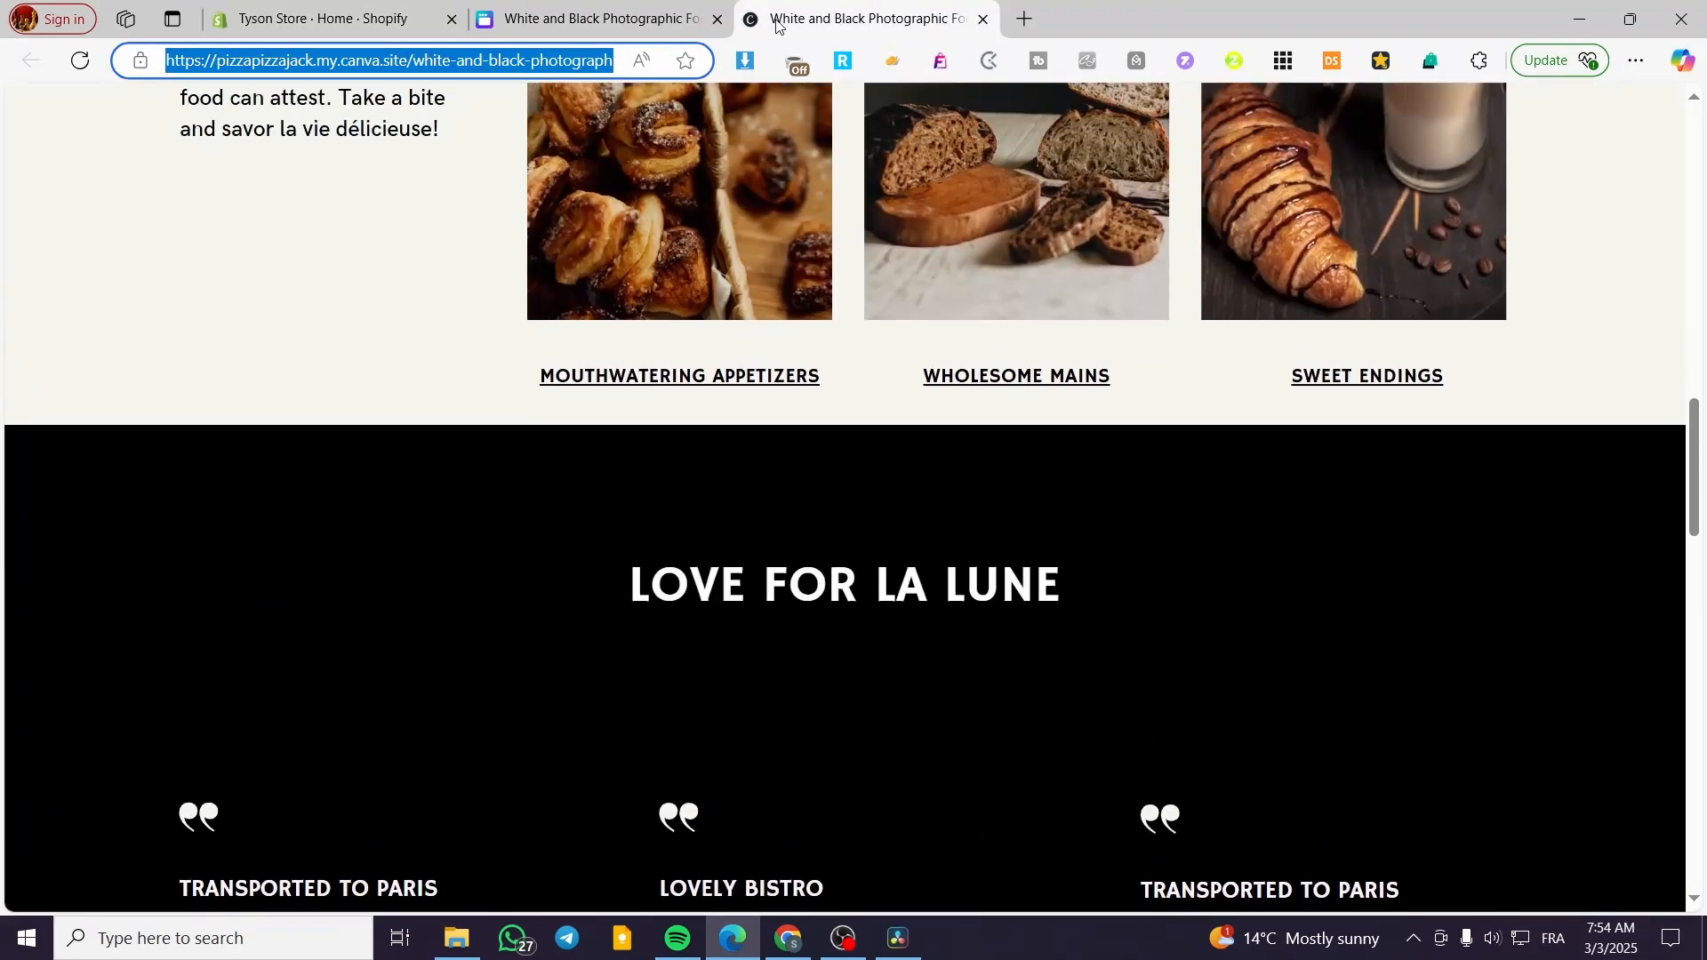
{"action": "left_click", "coordinate": [381, 19]}
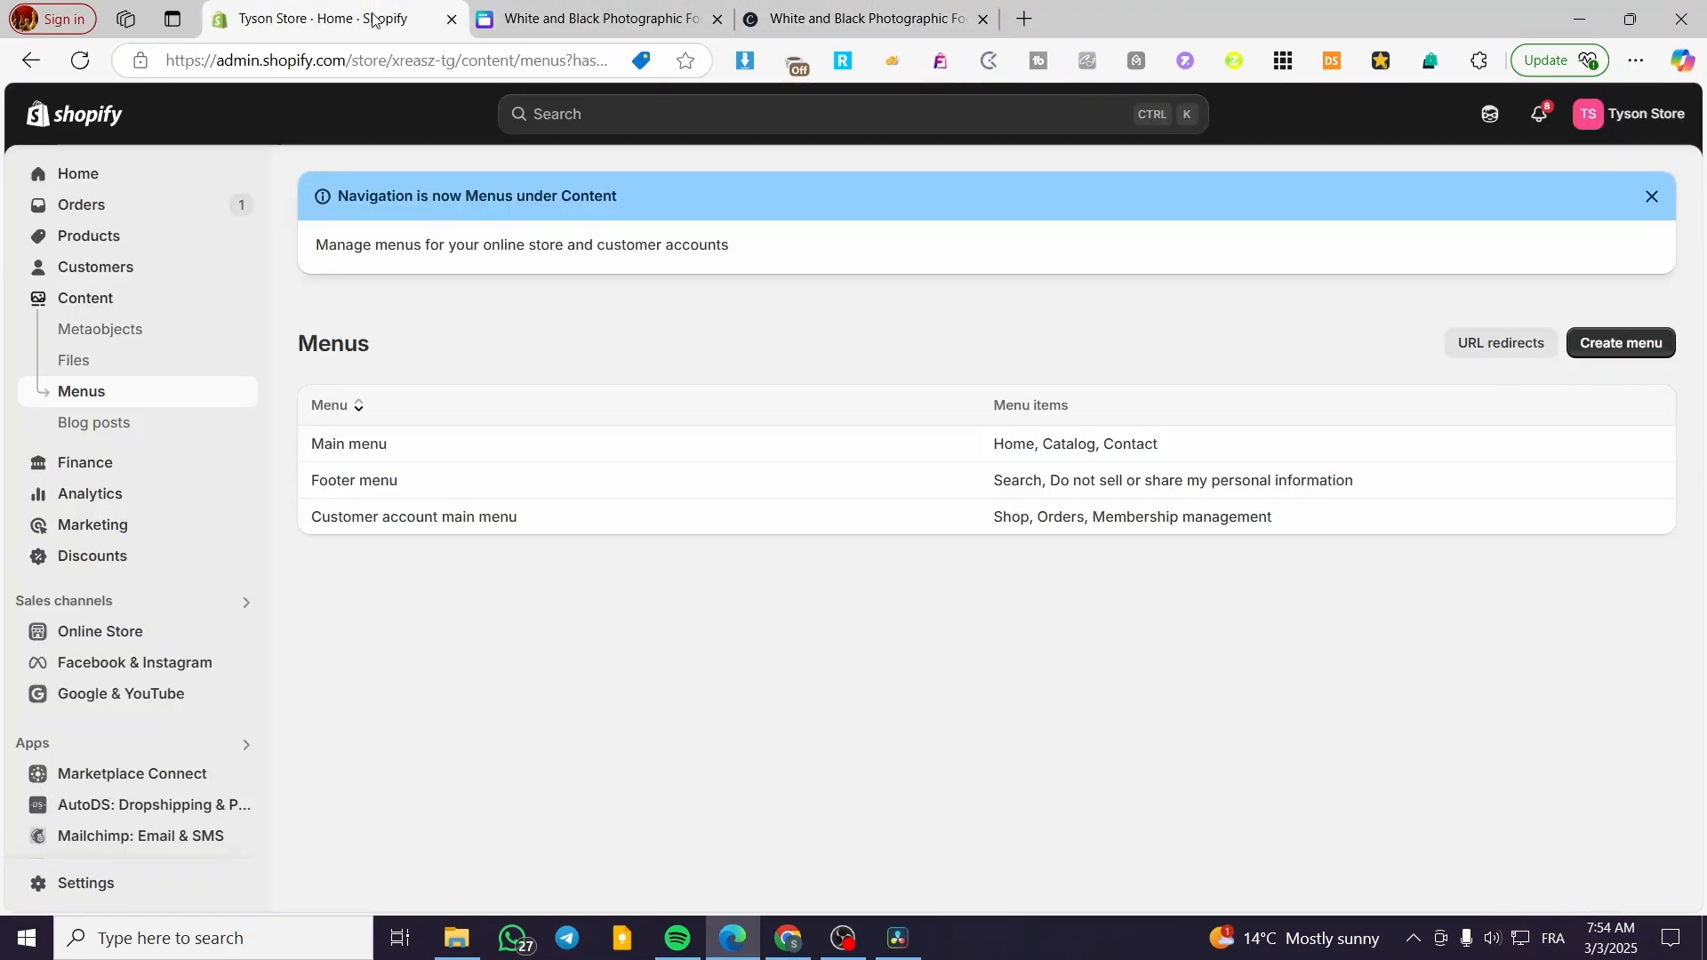
{"action": "left_click", "coordinate": [357, 446]}
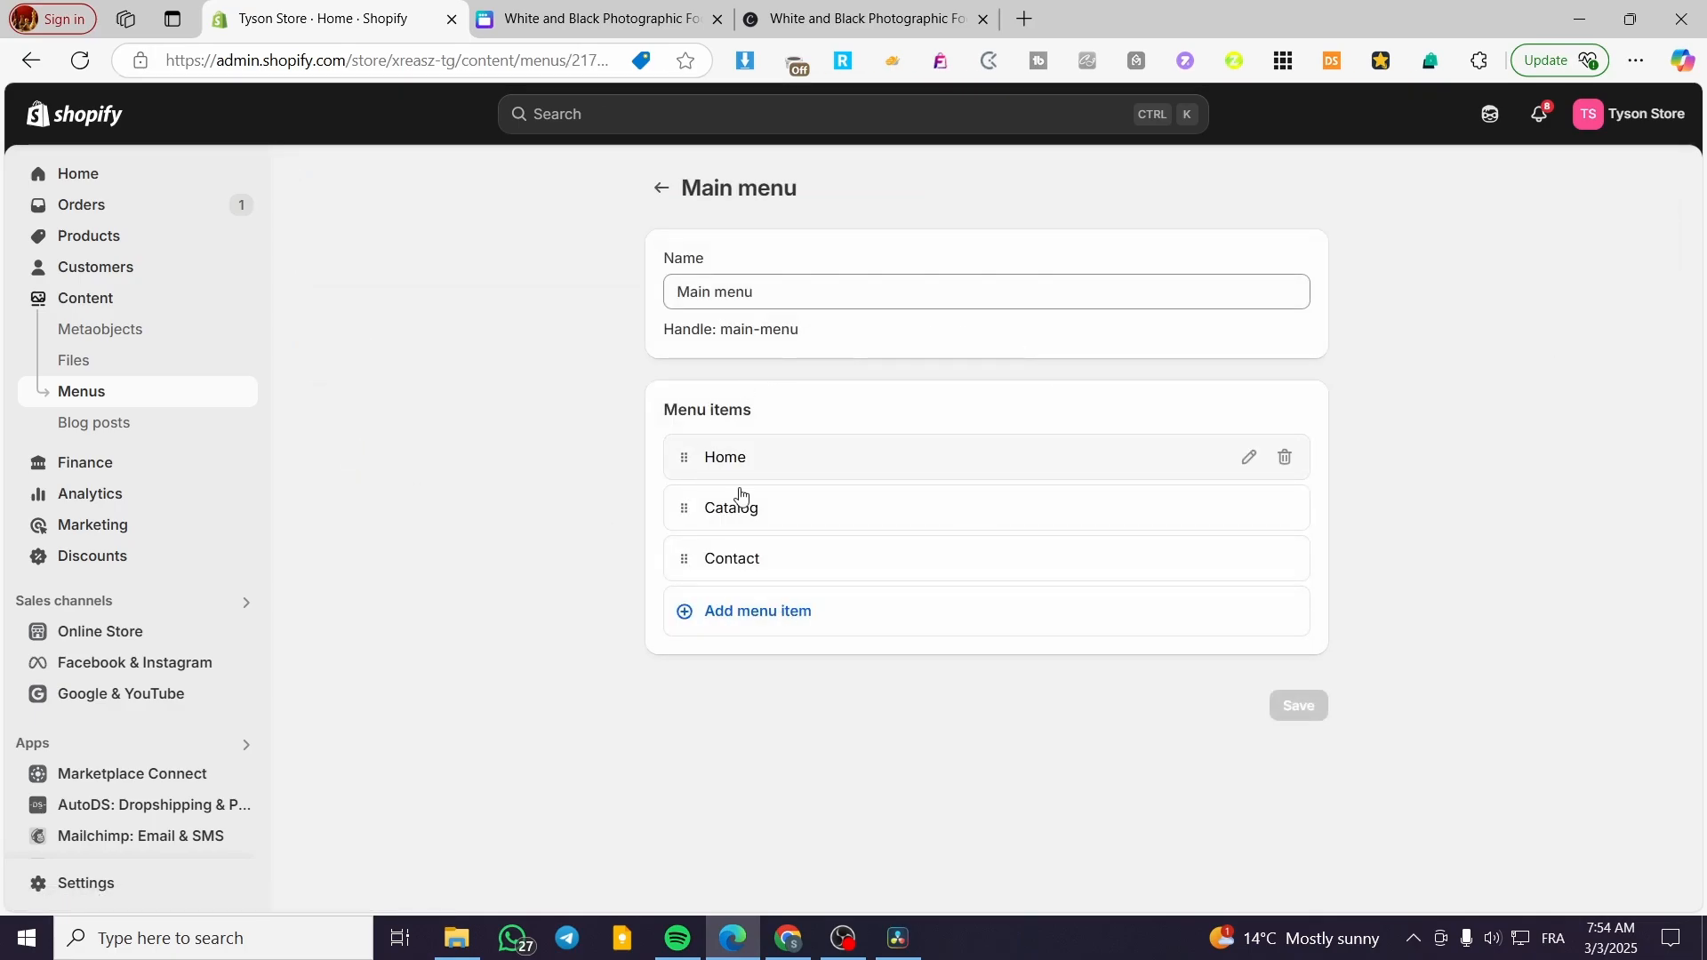
- Add a menu item labelled Deal of the Day to the Main menu and try to save it without a link
{"action": "left_click", "coordinate": [743, 614]}
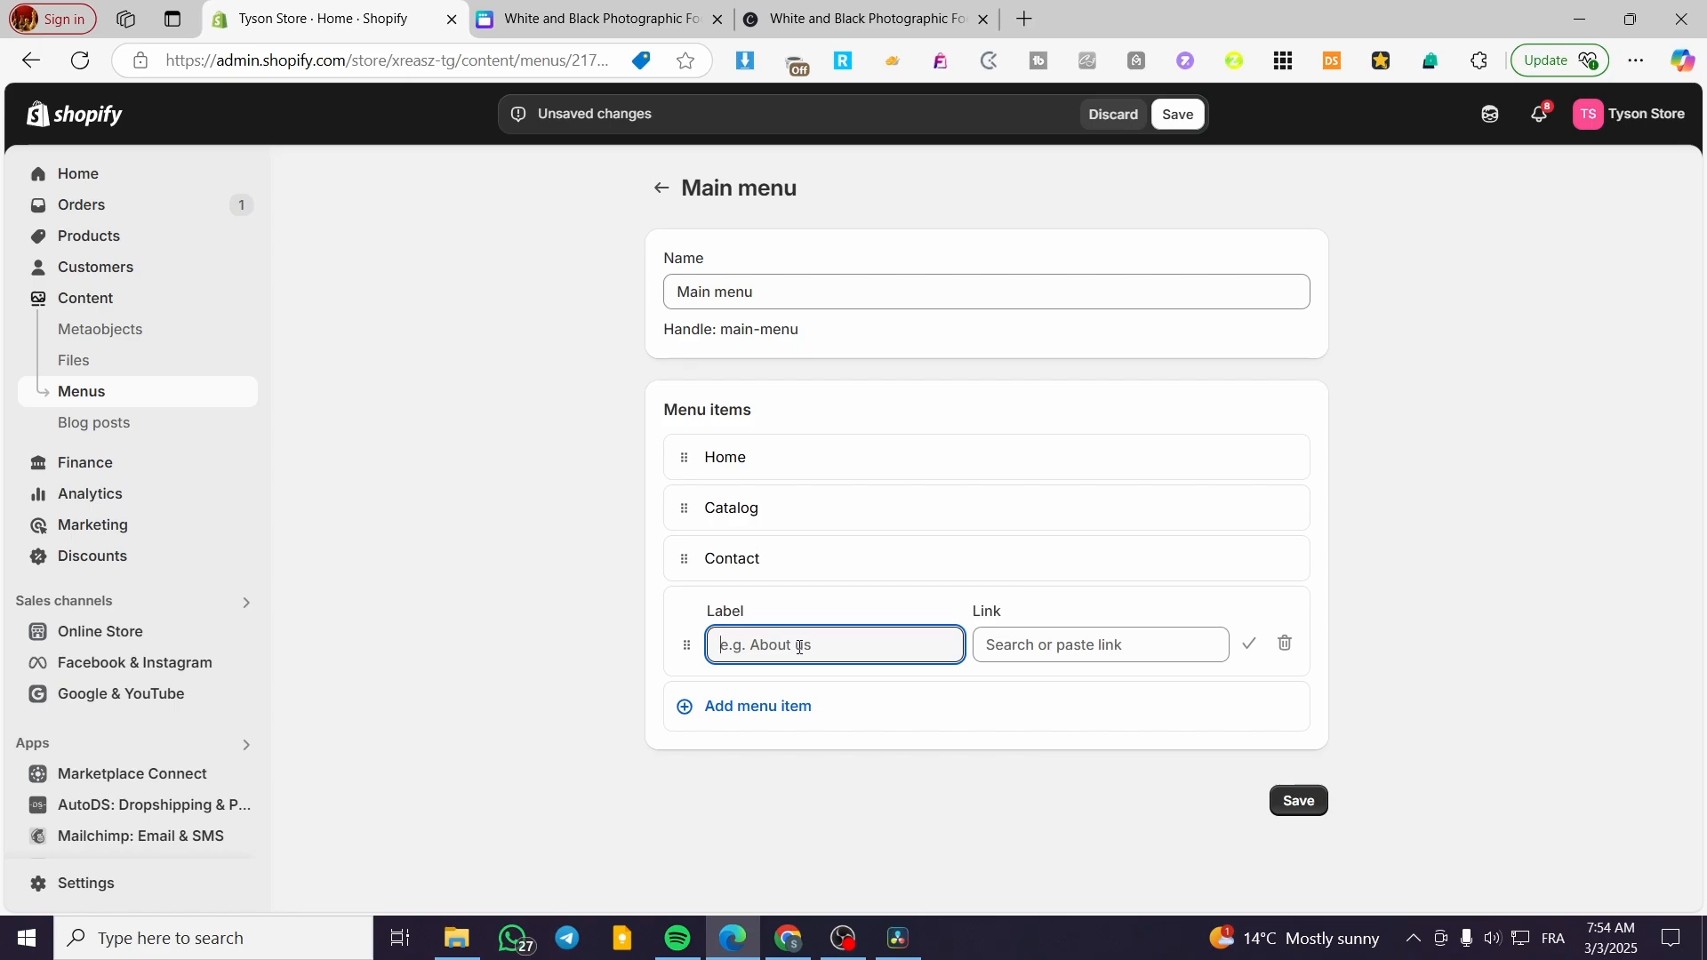
{"action": "type", "text": "Deal of the Day"}
{"action": "left_click", "coordinate": [1291, 803]}
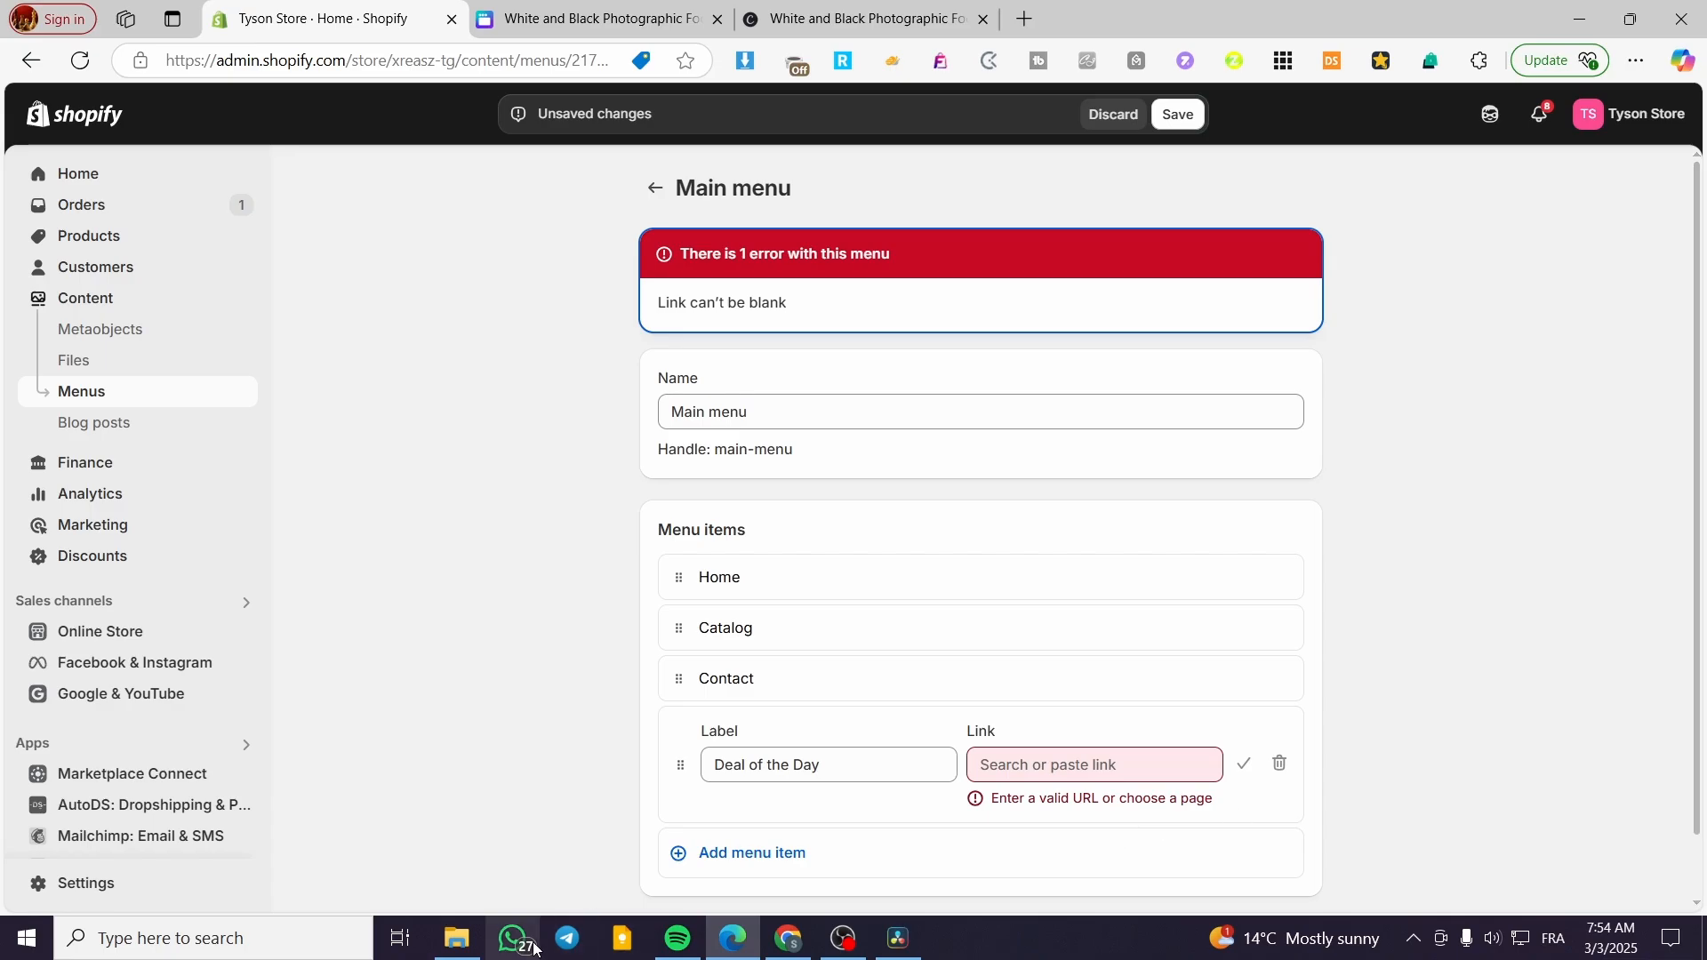
- Copy the live Canva site's address and set it as the link of the Deal of the Day menu item
{"action": "left_click", "coordinate": [1058, 774]}
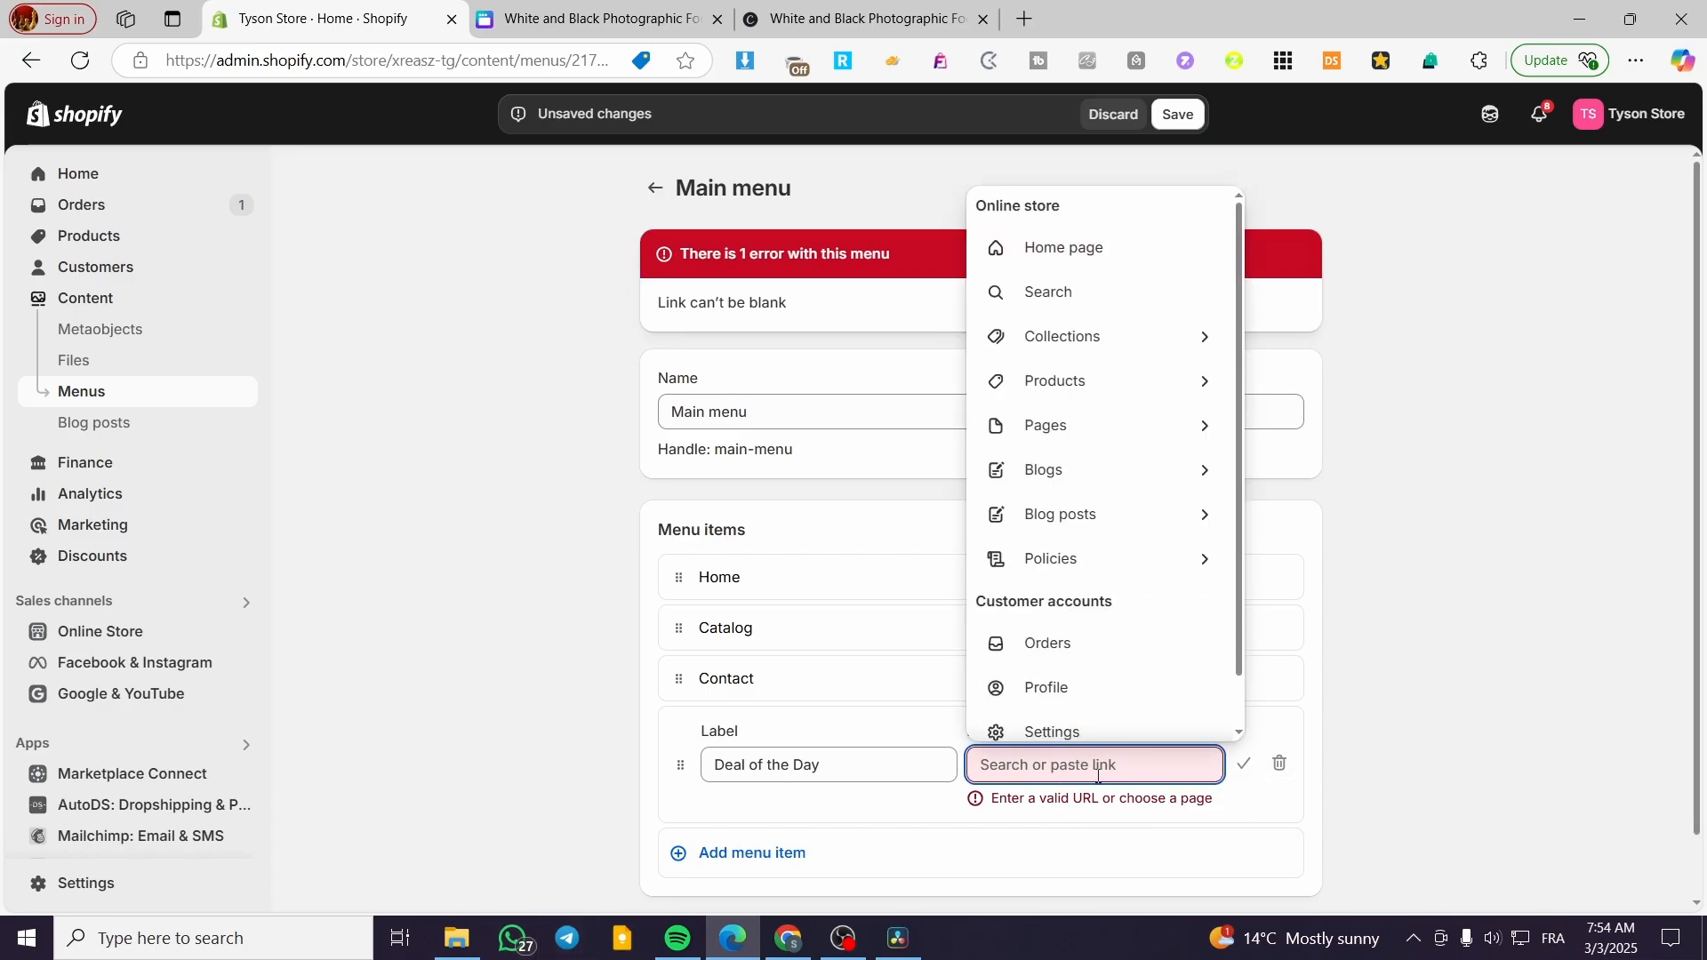
{"action": "left_click", "coordinate": [883, 6]}
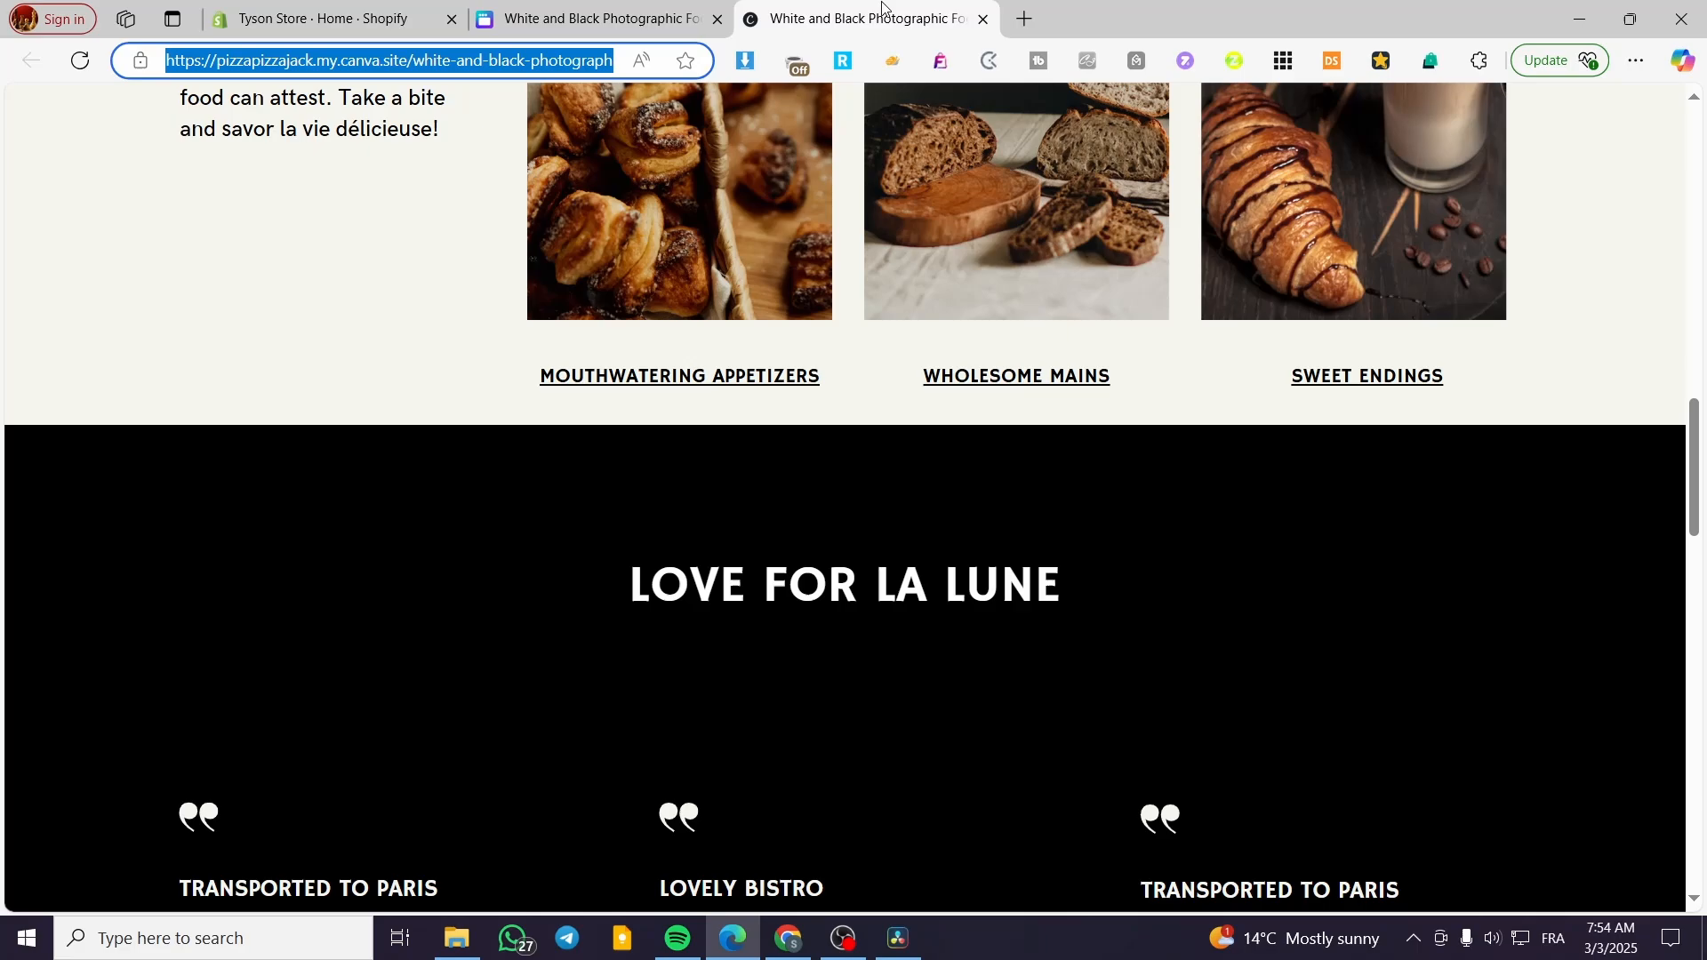
{"action": "right_click", "coordinate": [397, 63]}
{"action": "left_click", "coordinate": [469, 230]}
{"action": "scroll", "coordinate": [627, 796], "scroll_direction": "up", "scroll_amount": 15}
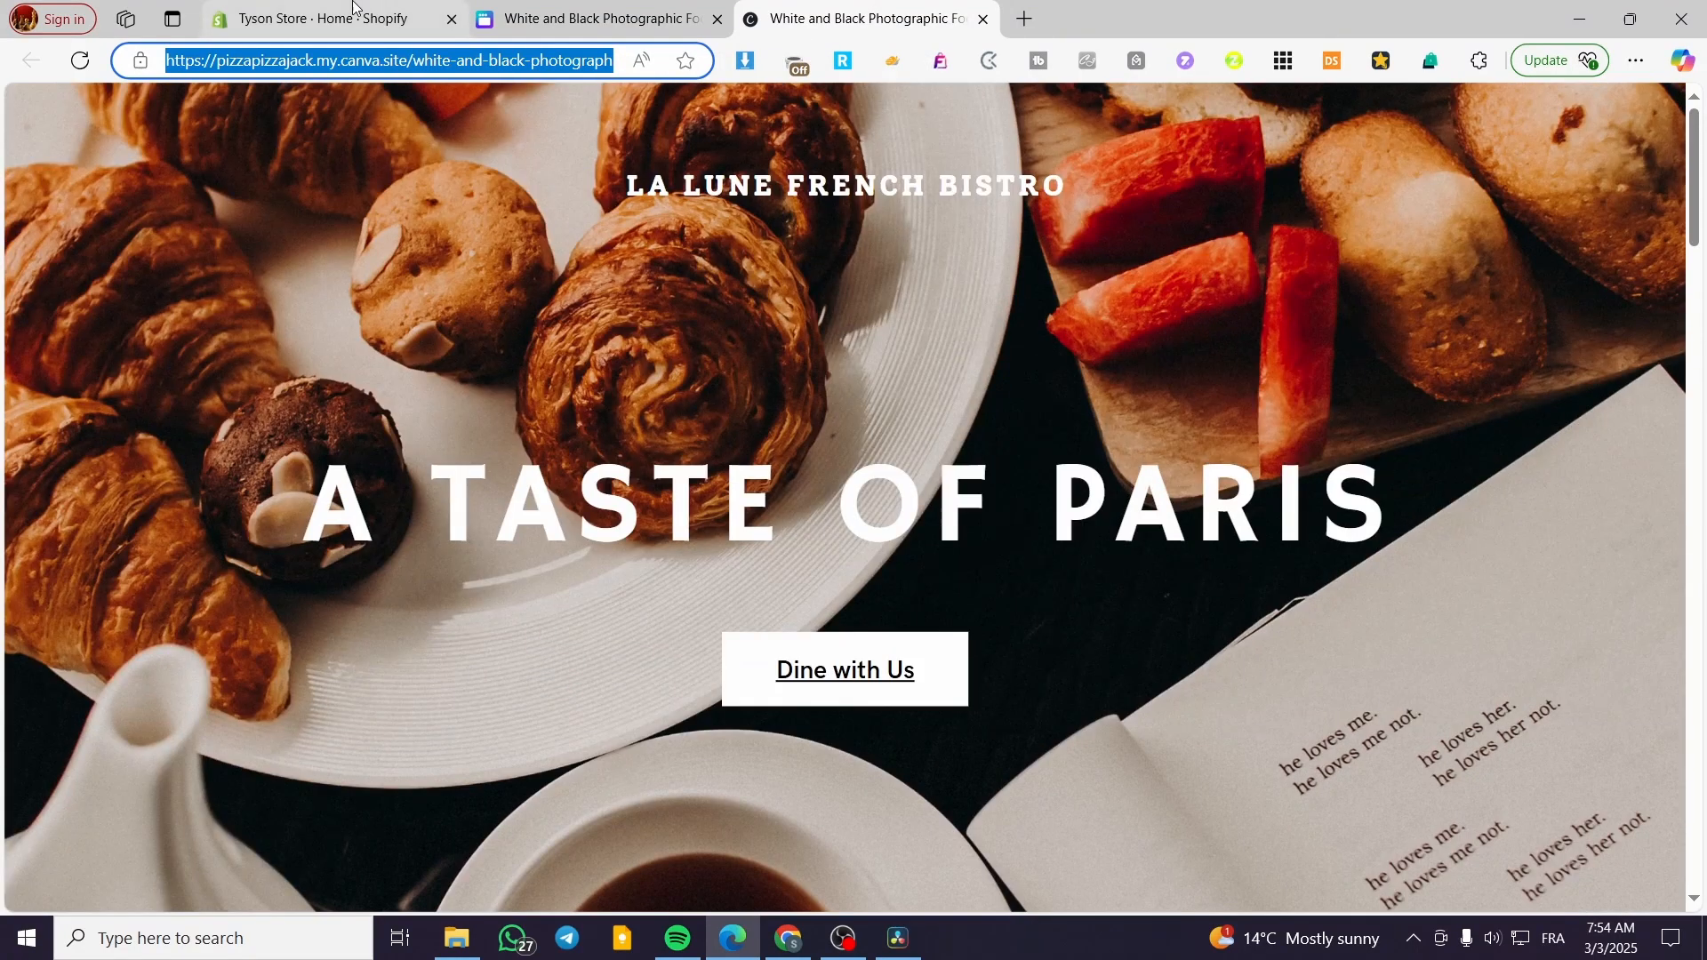
{"action": "left_click", "coordinate": [342, 18]}
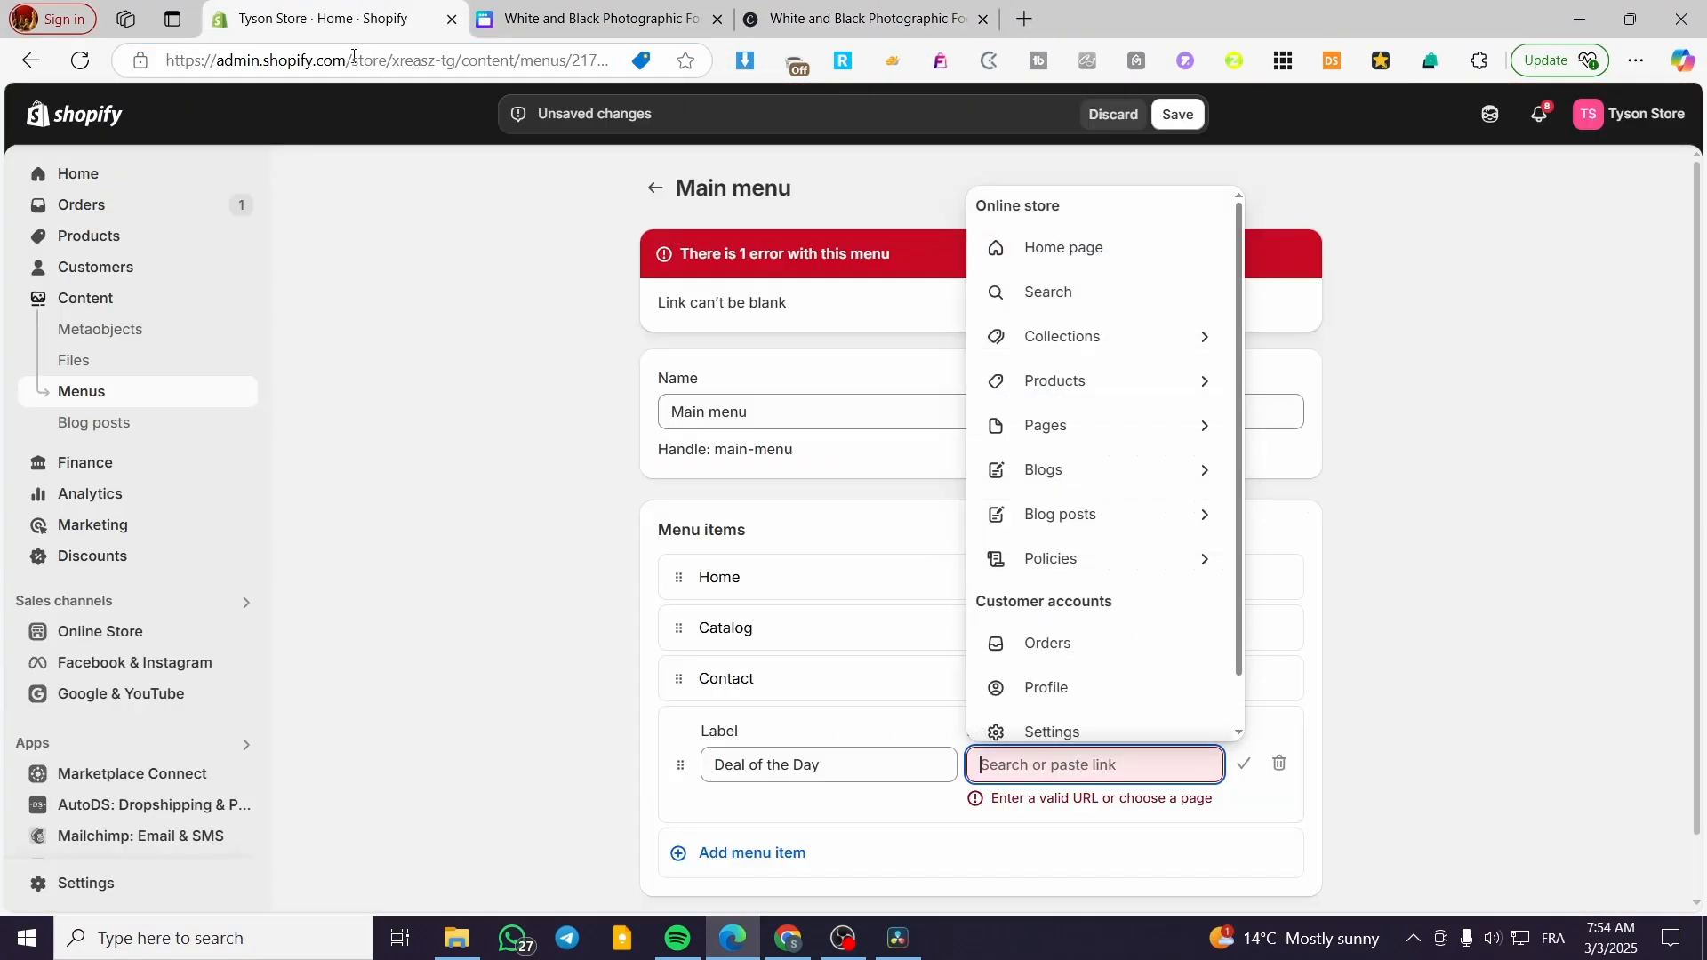
{"action": "key", "text": "ctrl+v"}
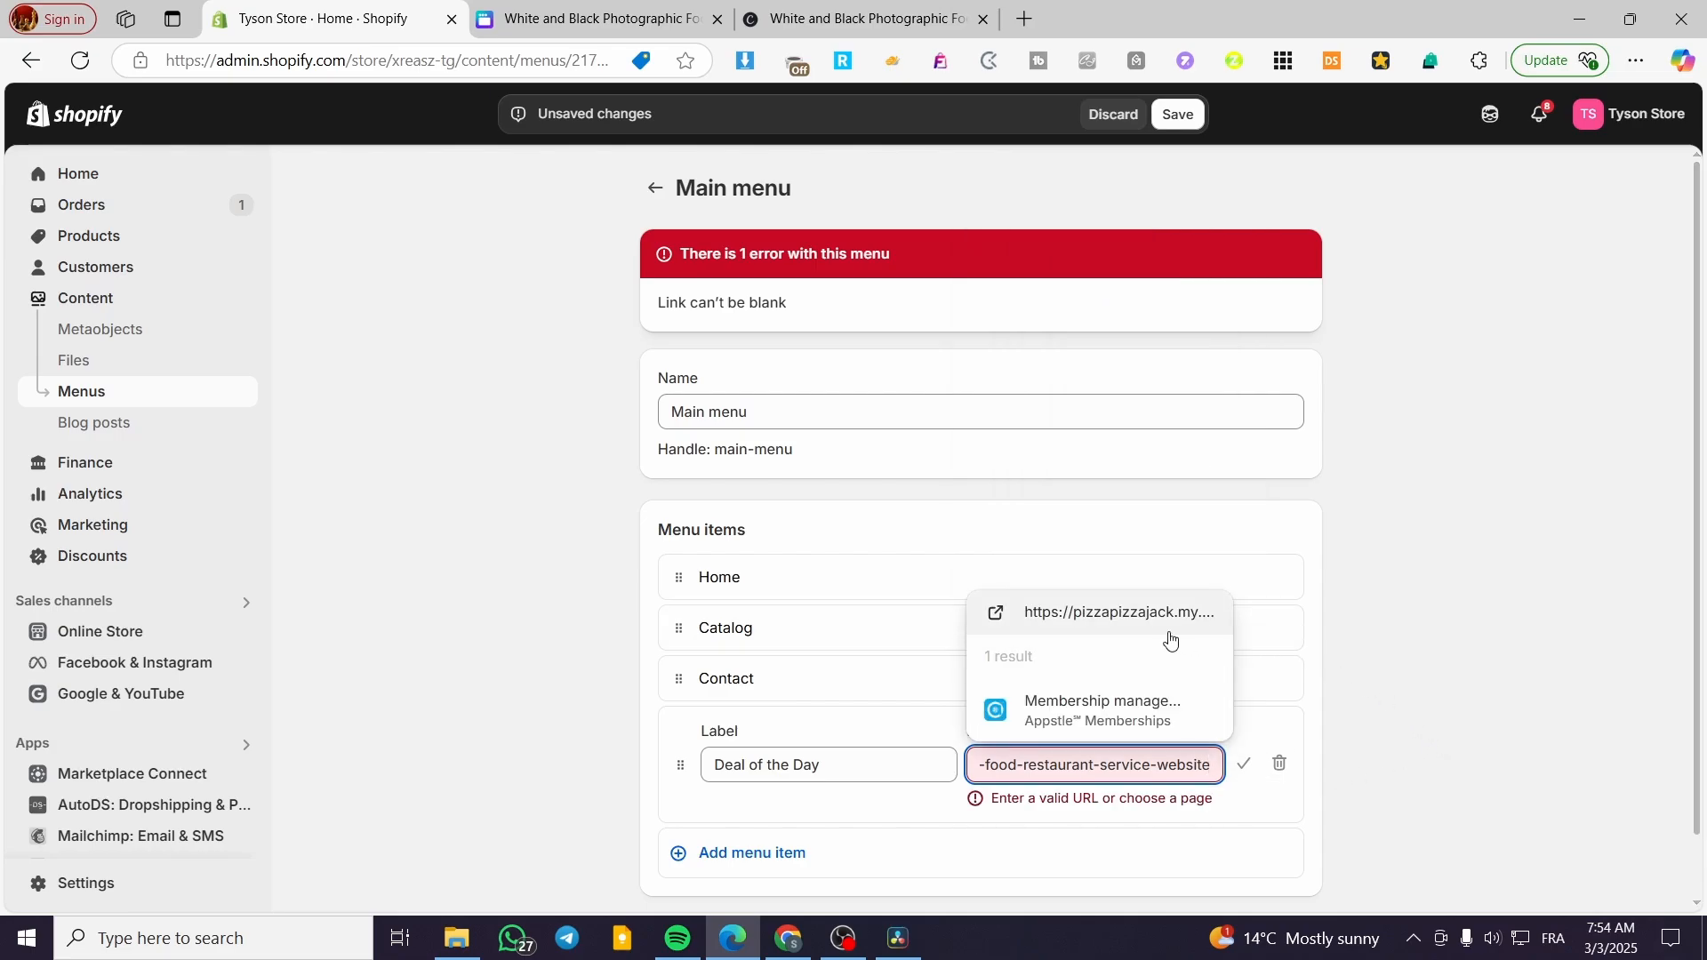
{"action": "left_click", "coordinate": [1170, 640]}
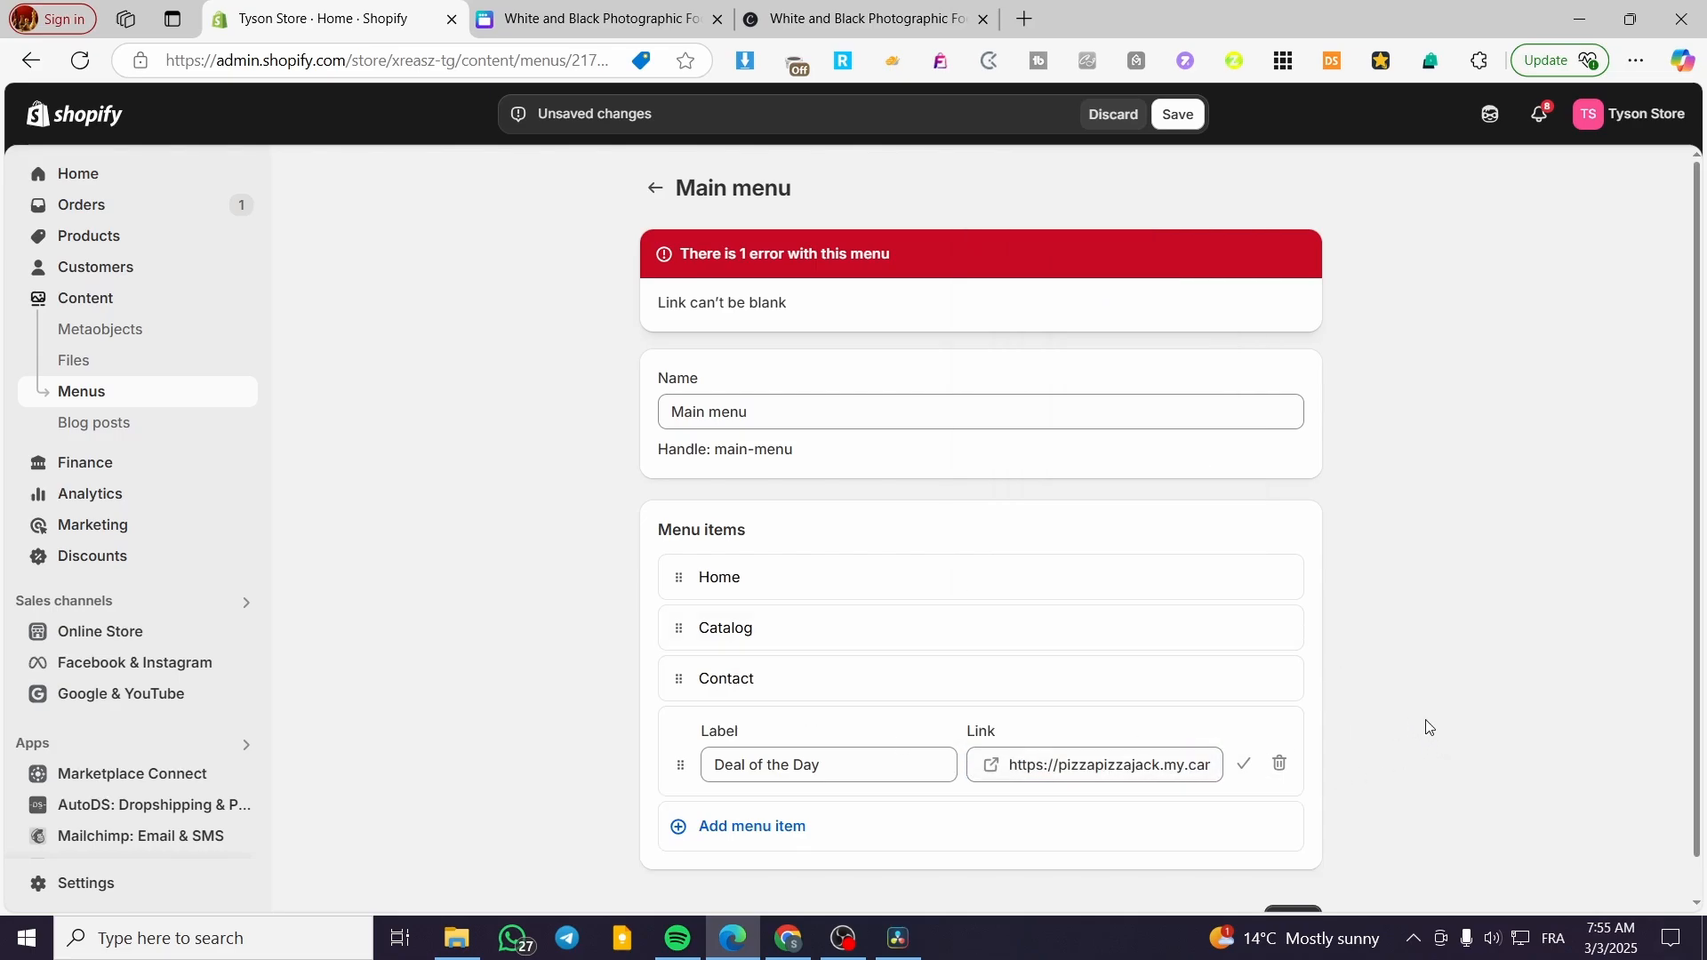
- Save the Main menu, move Deal of the Day directly below Home and save the new order
{"action": "scroll", "coordinate": [1427, 727], "scroll_direction": "down", "scroll_amount": 1}
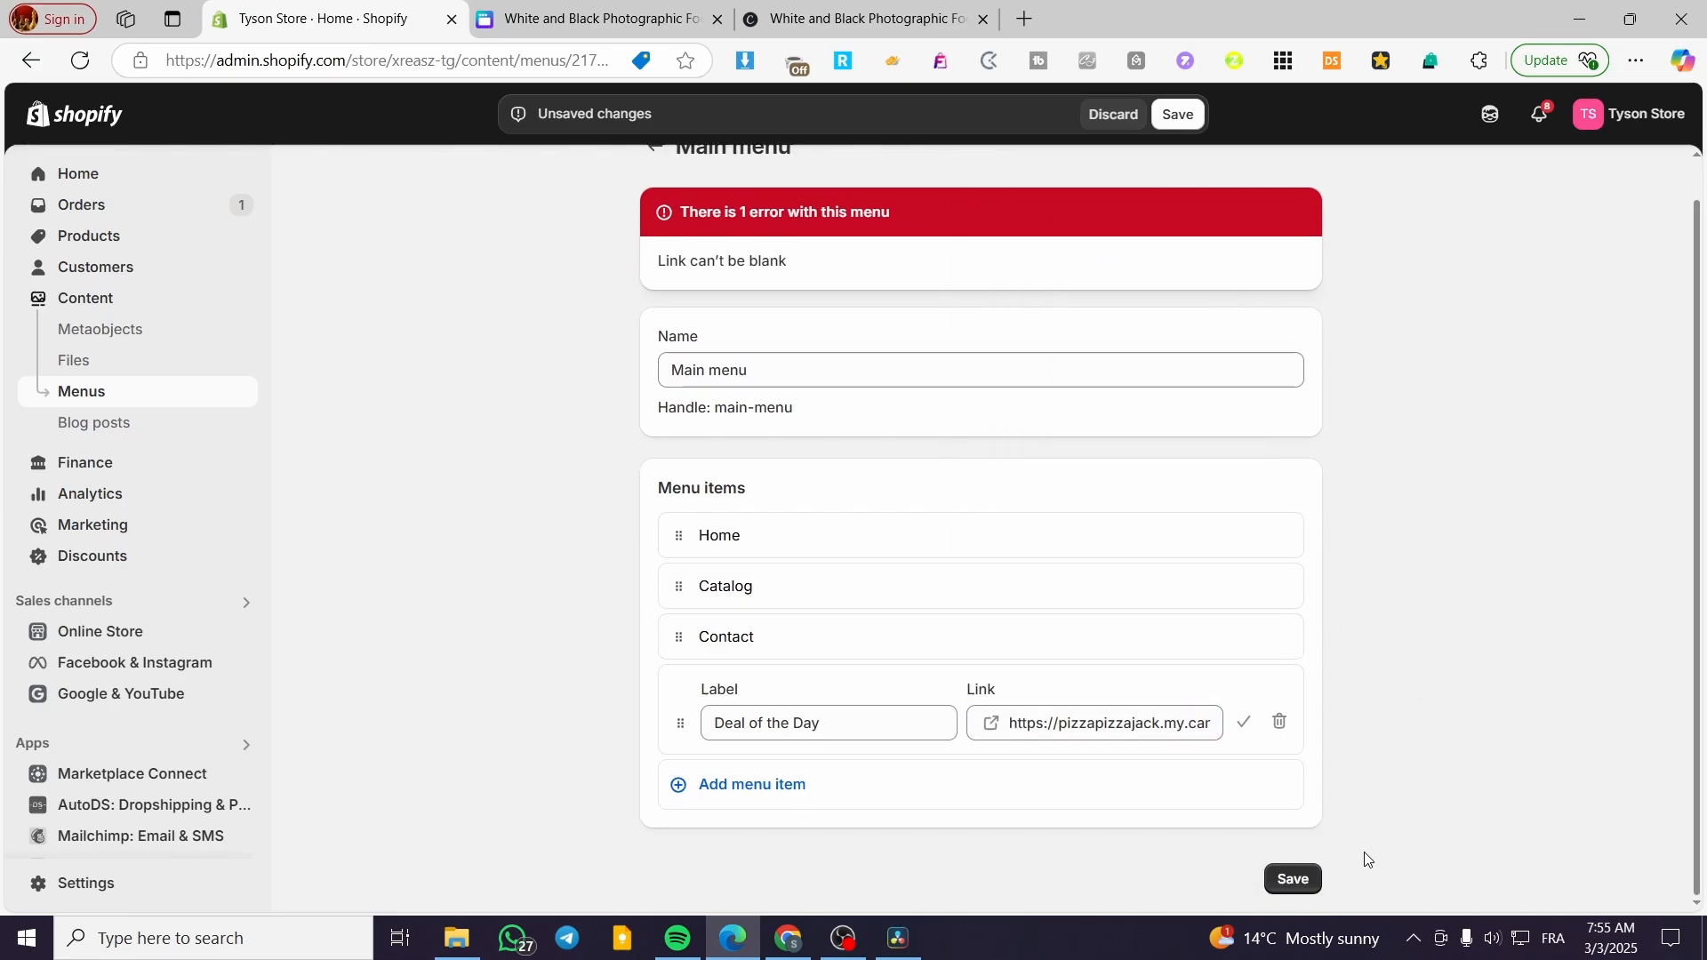
{"action": "left_click", "coordinate": [1293, 881]}
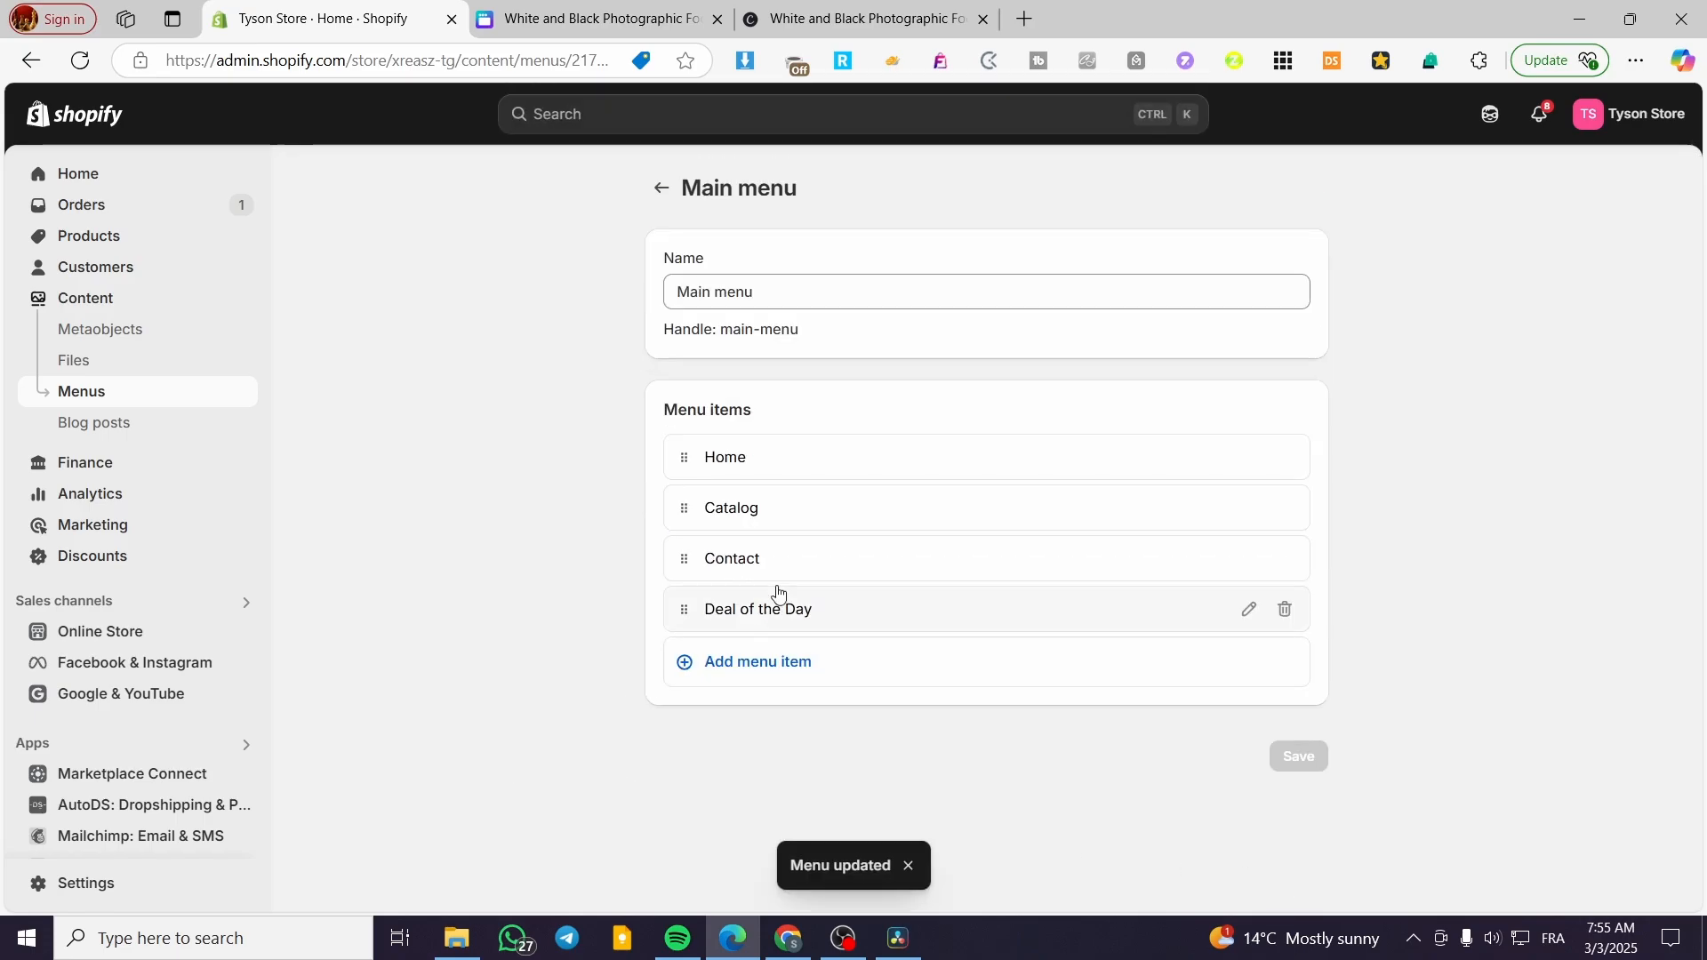
{"action": "left_click_drag", "start_coordinate": [685, 610], "coordinate": [691, 500]}
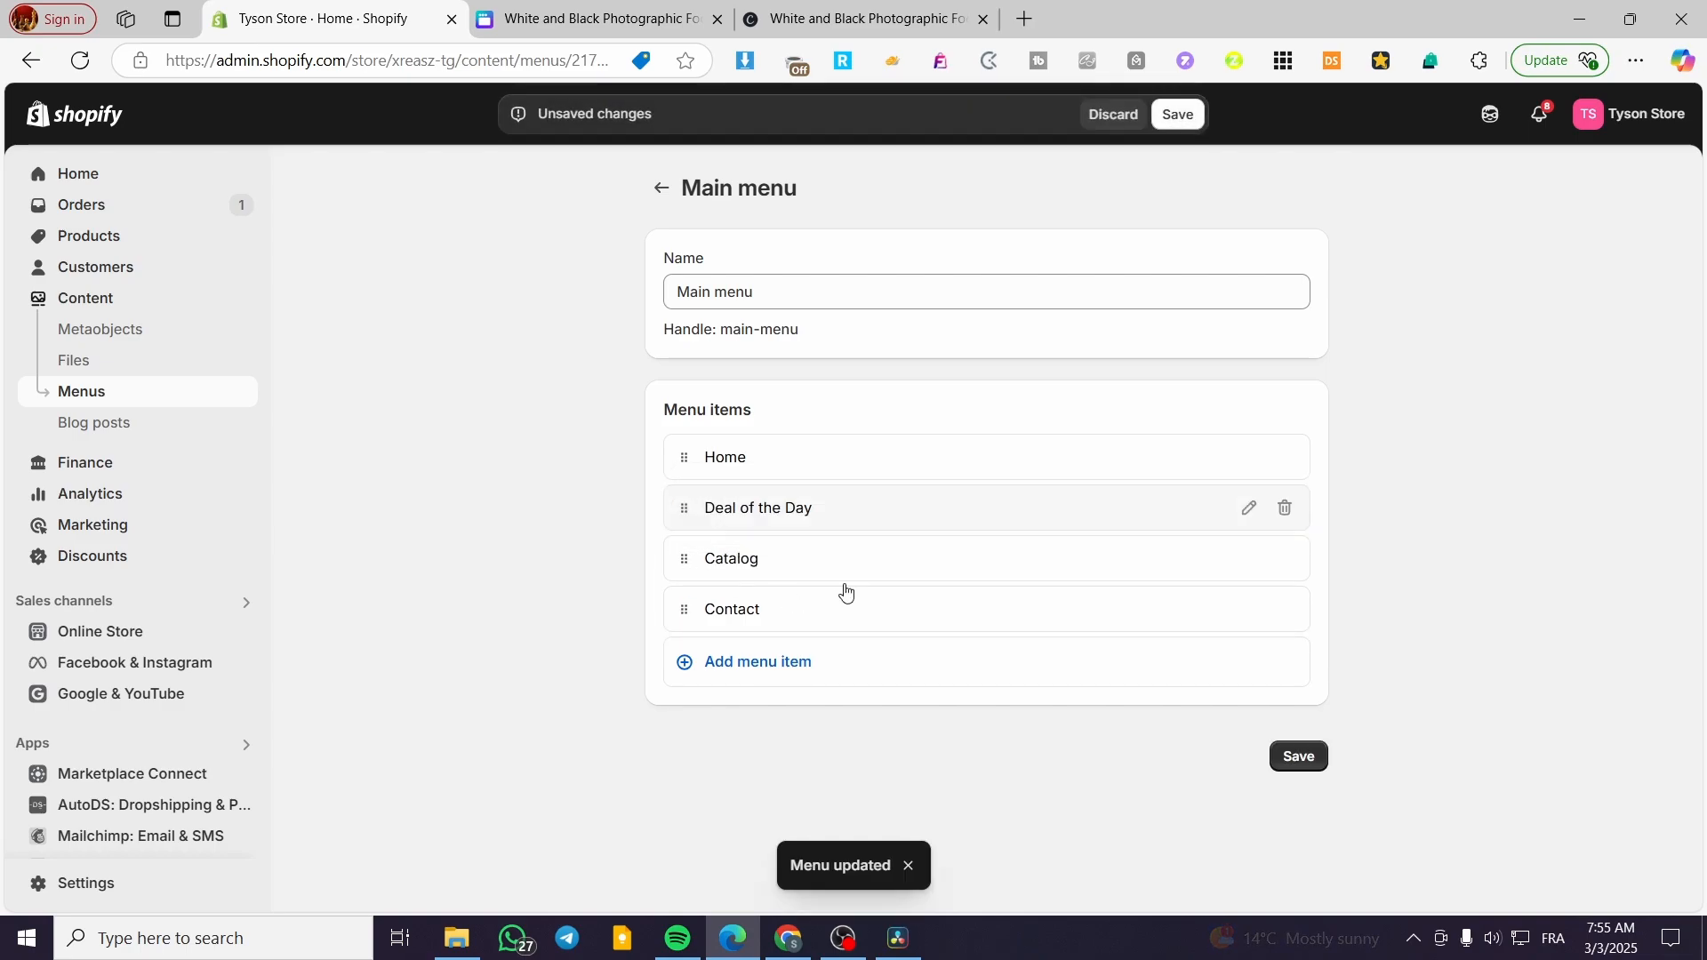
{"action": "left_click", "coordinate": [1306, 757]}
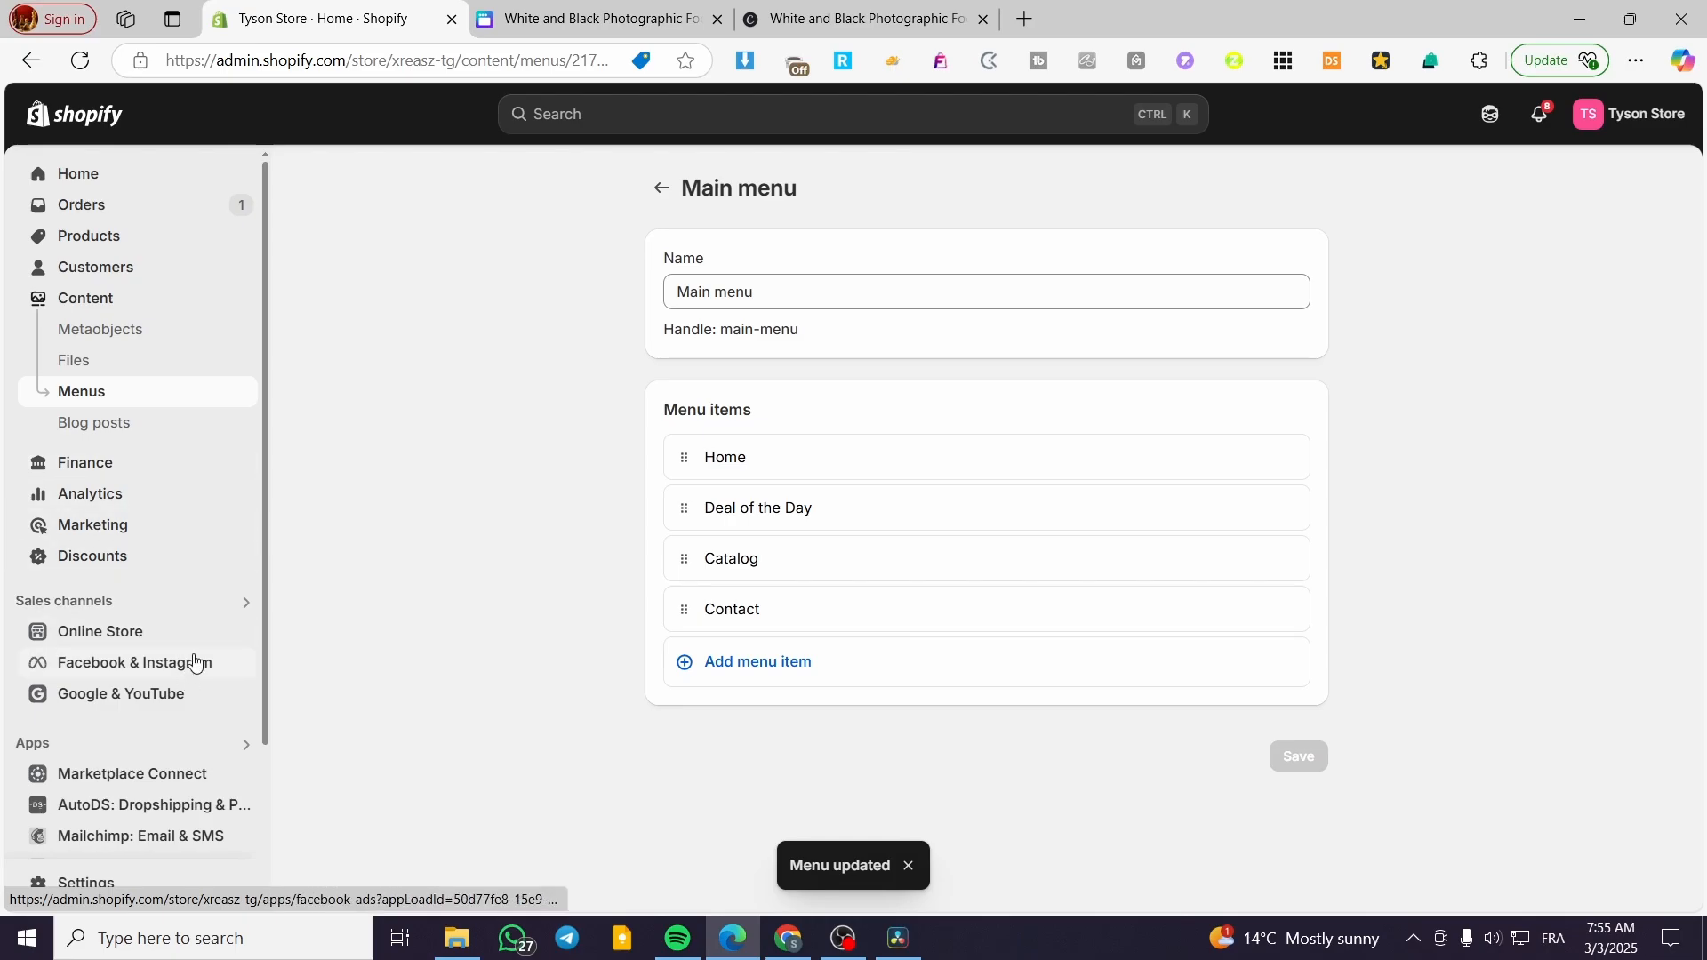
- View the live online store and test the Deal of the Day link in its header menu
{"action": "mouse_move", "coordinate": [230, 631]}
{"action": "left_click", "coordinate": [133, 633]}
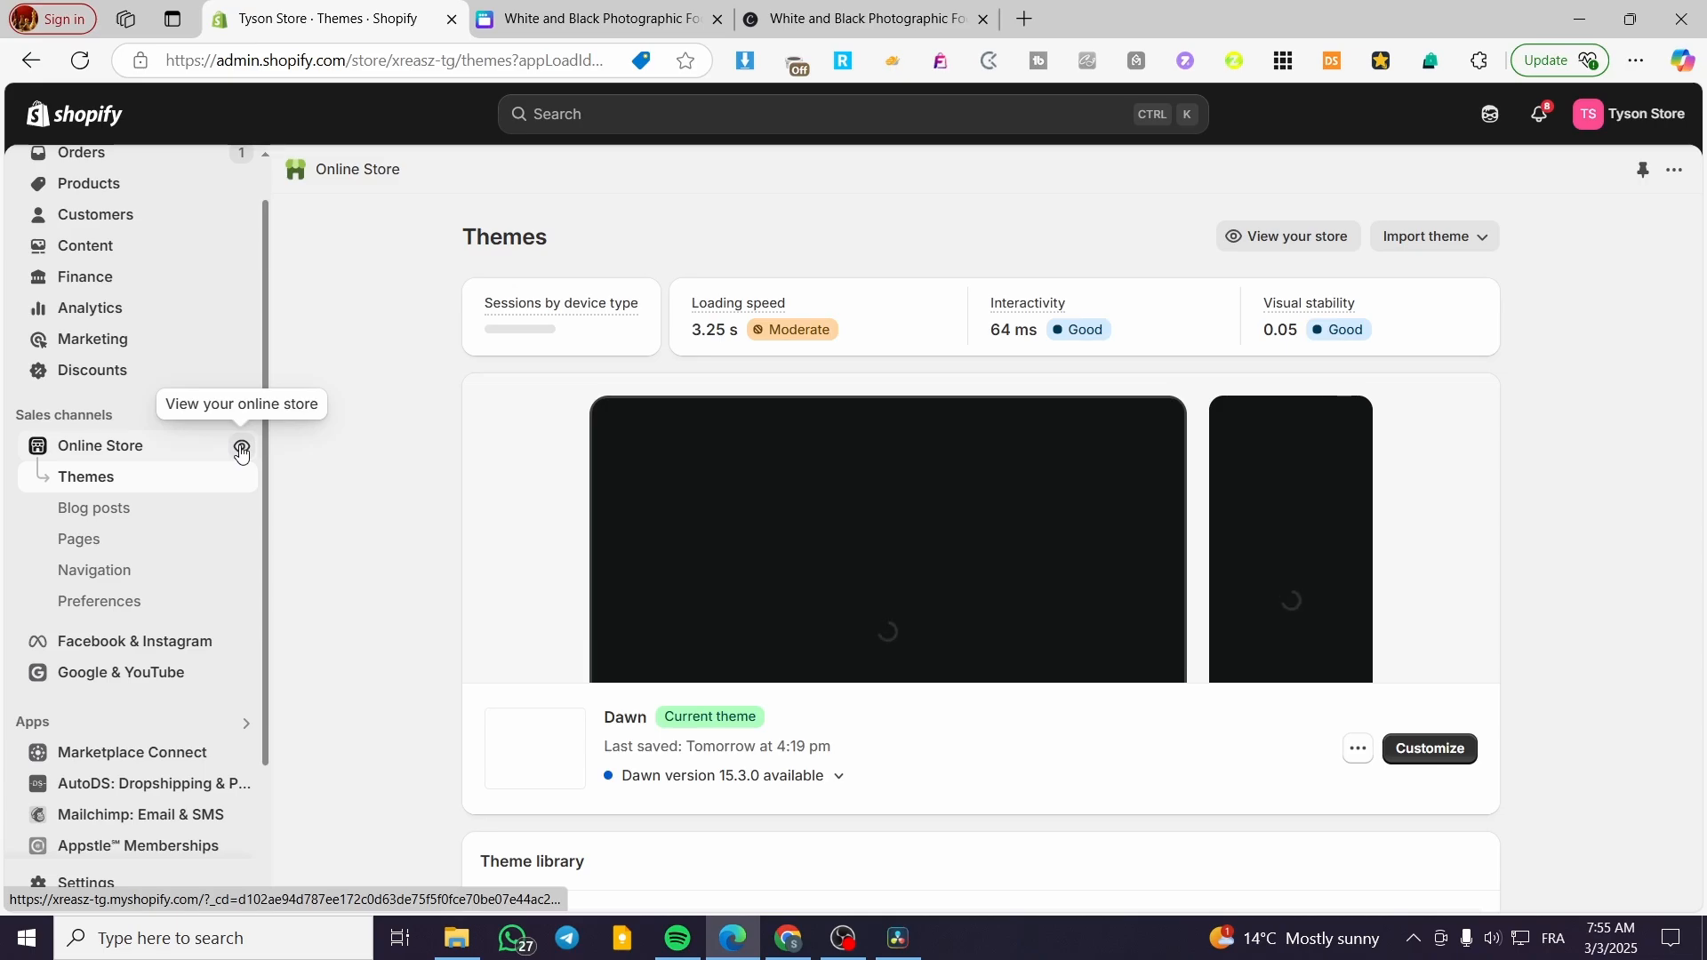
{"action": "left_click", "coordinate": [240, 450]}
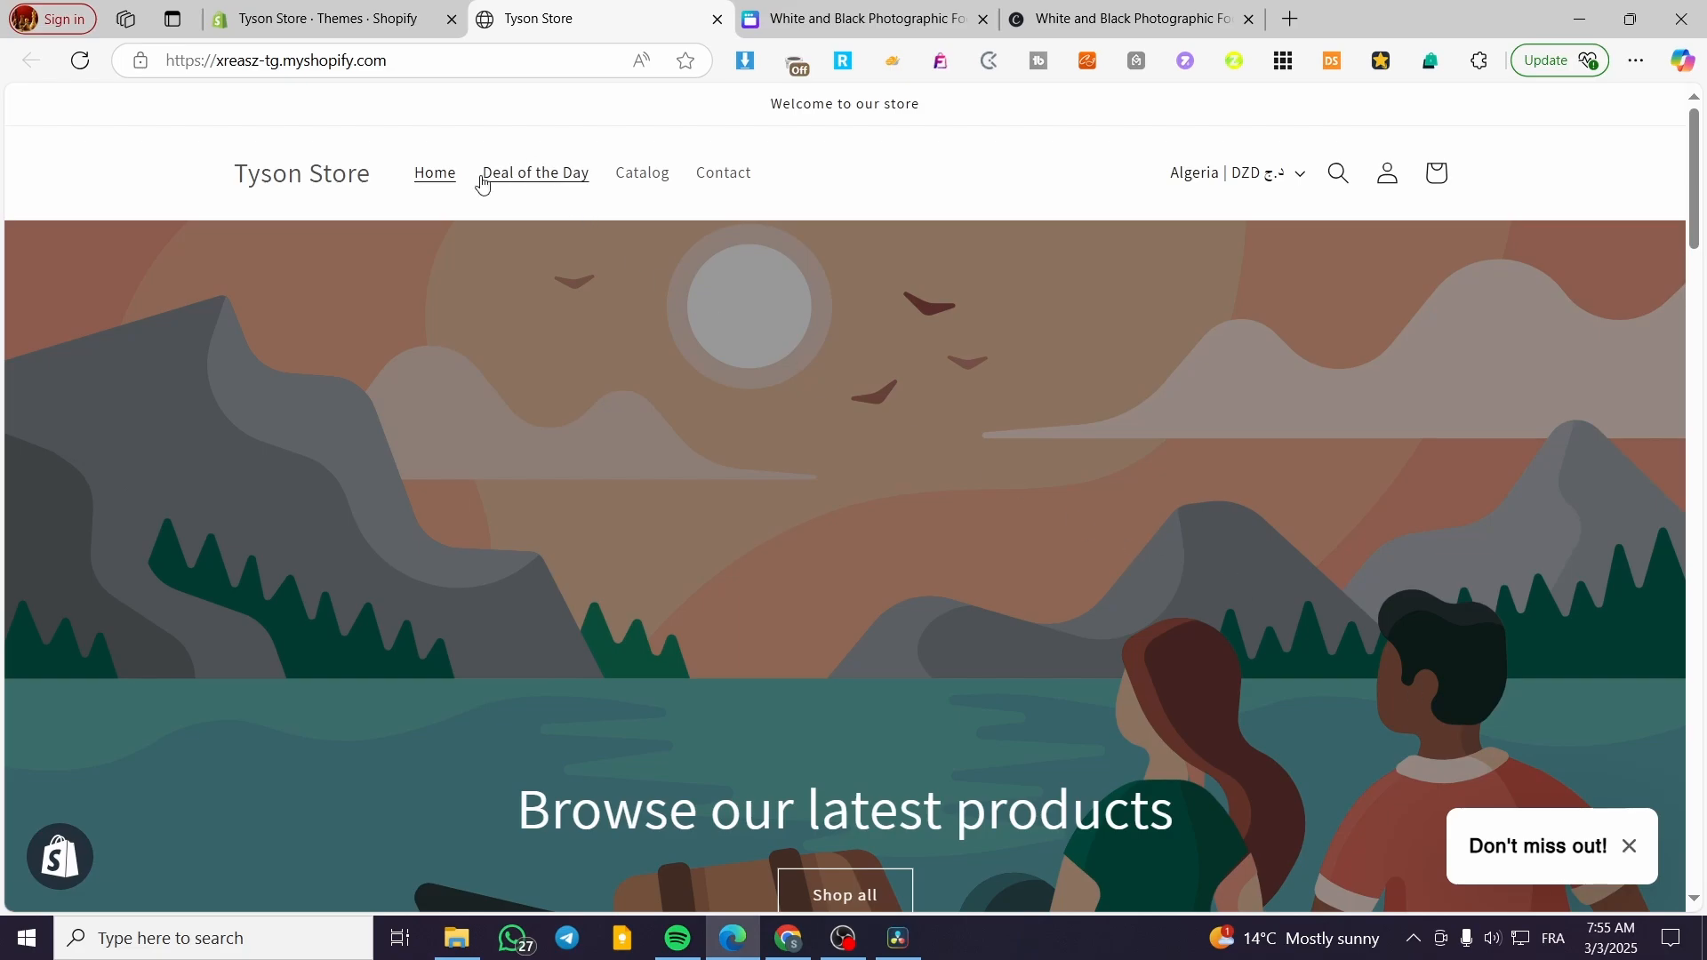
{"action": "left_click", "coordinate": [531, 187]}
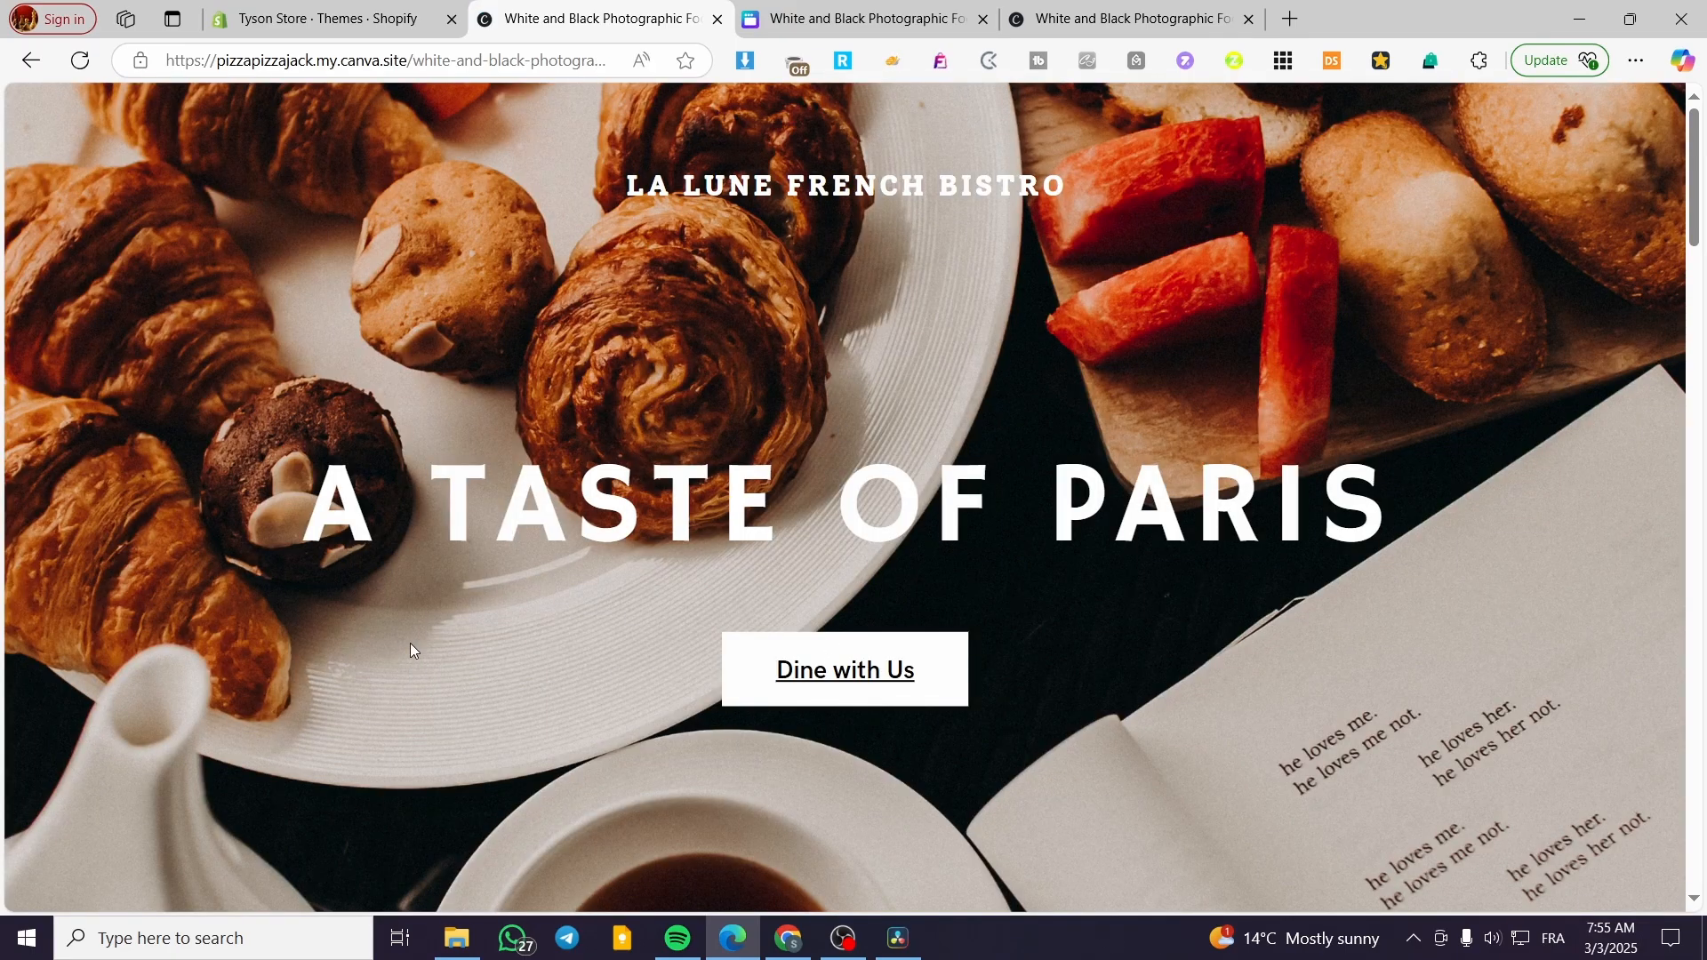
- Look through the linked Canva site, test the Buy Now link in the Get Your Brunch section and close the product page
{"action": "scroll", "coordinate": [691, 558], "scroll_direction": "down", "scroll_amount": 20}
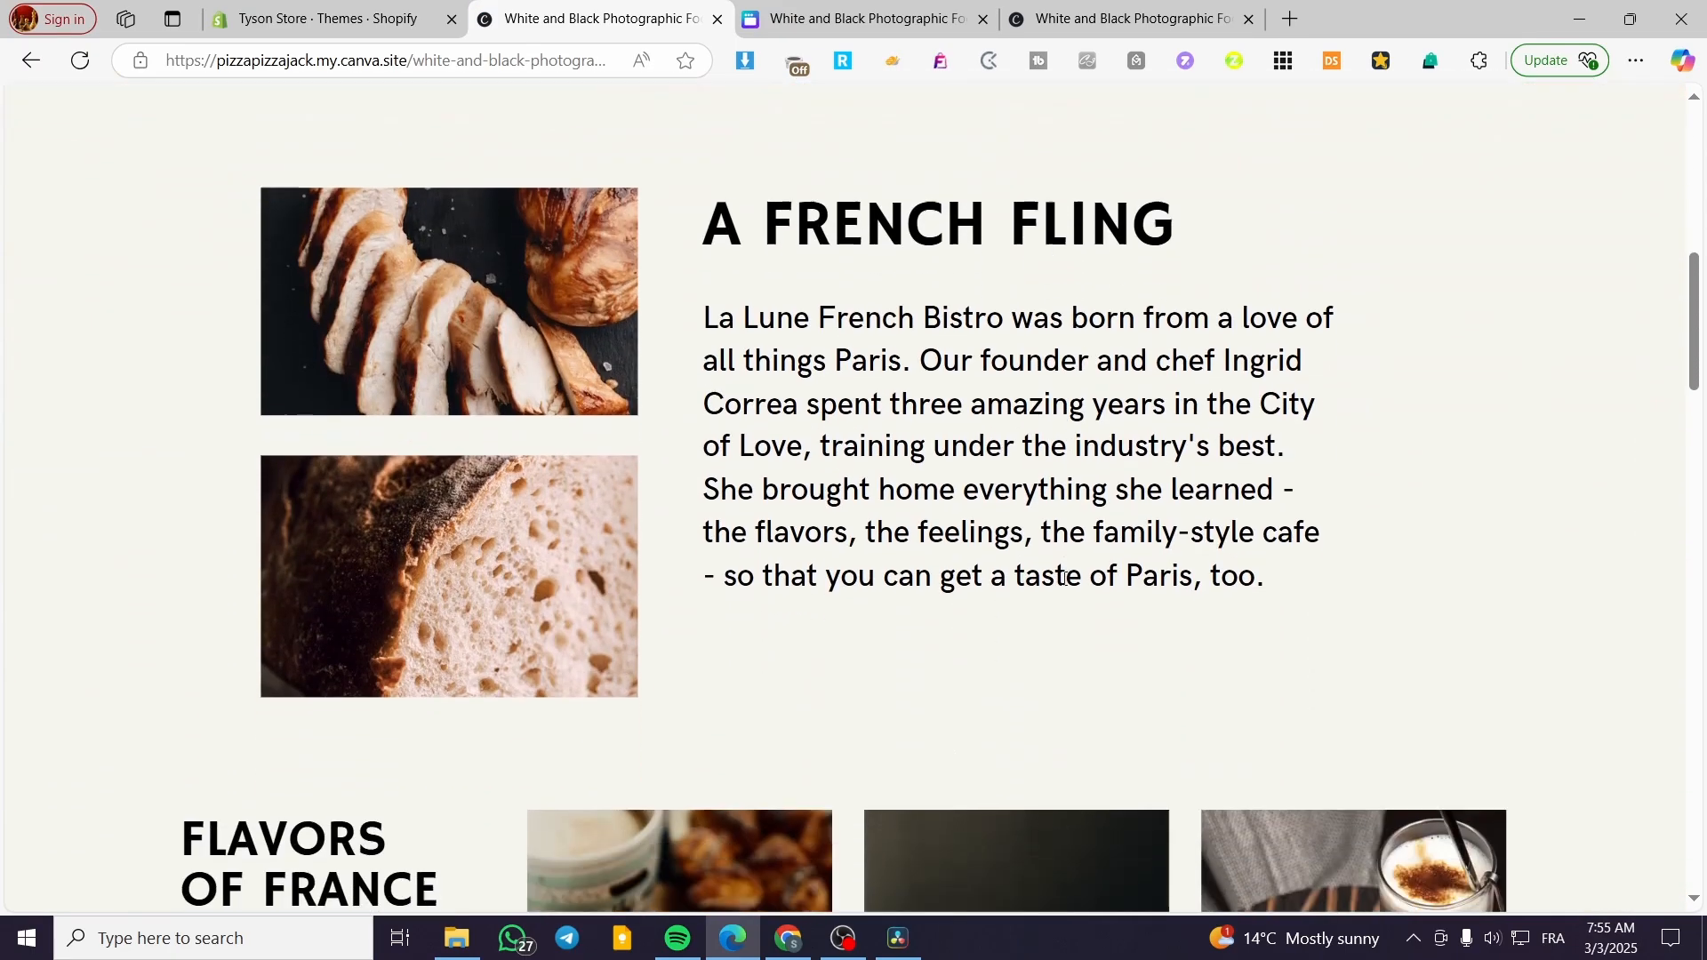
{"action": "scroll", "coordinate": [983, 553], "scroll_direction": "down", "scroll_amount": 6}
{"action": "scroll", "coordinate": [979, 553], "scroll_direction": "up", "scroll_amount": 9}
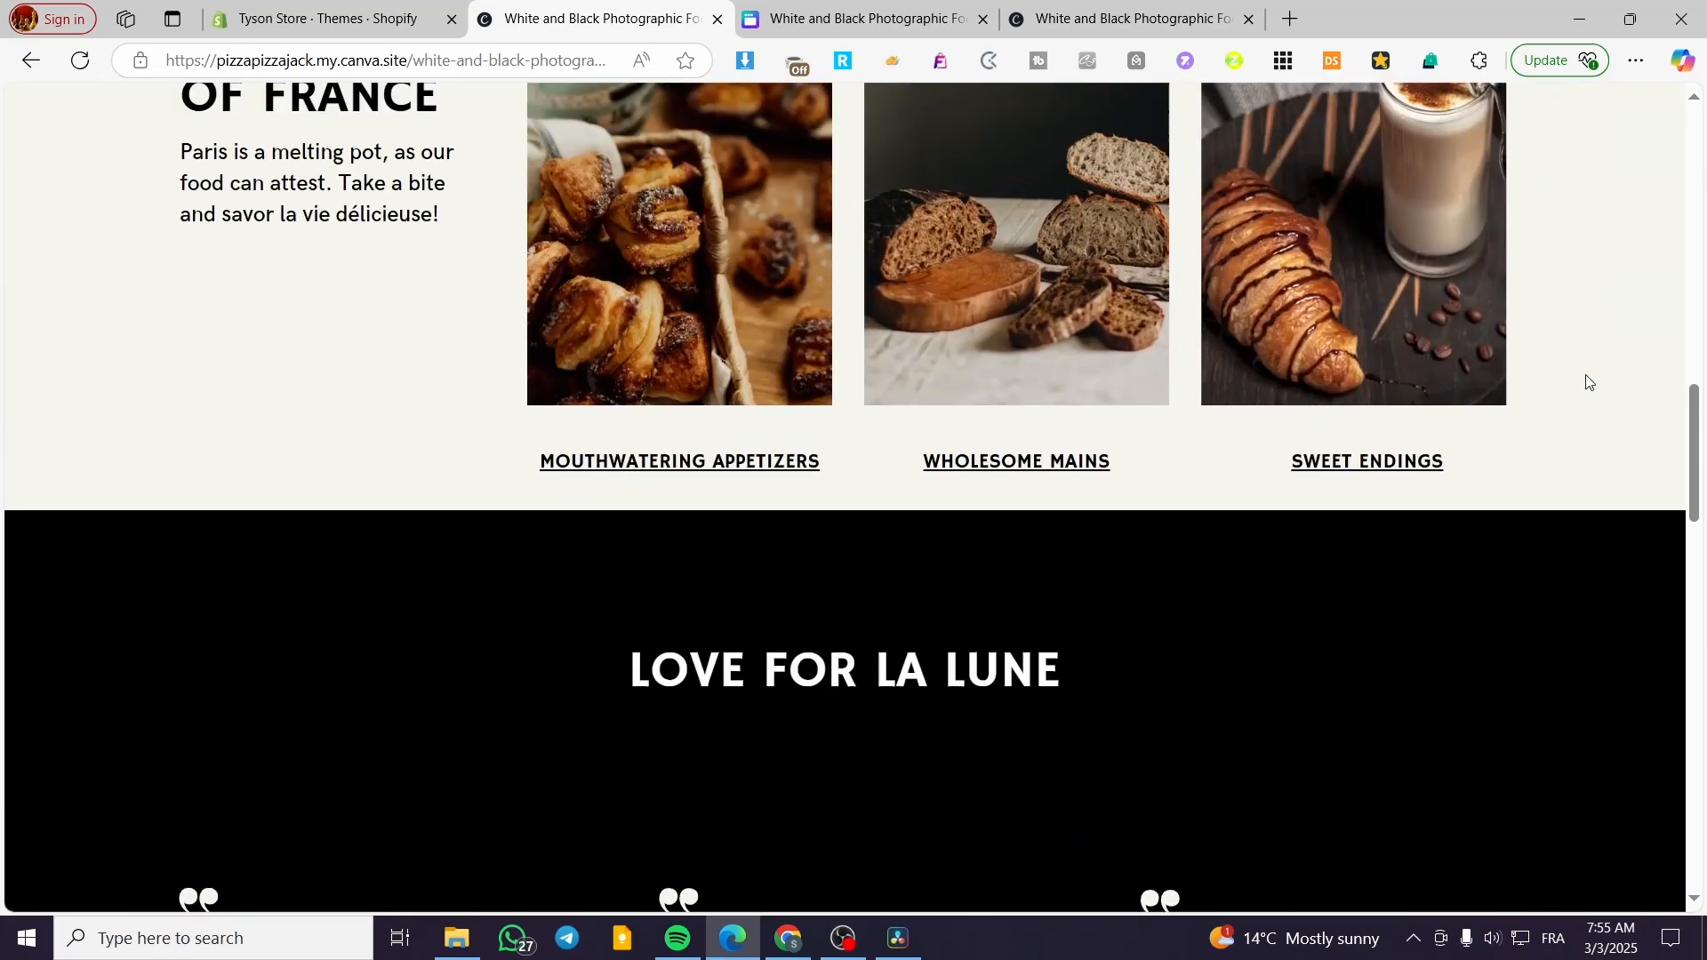
{"action": "scroll", "coordinate": [1585, 386], "scroll_direction": "down", "scroll_amount": 6}
{"action": "scroll", "coordinate": [1314, 702], "scroll_direction": "up", "scroll_amount": 12}
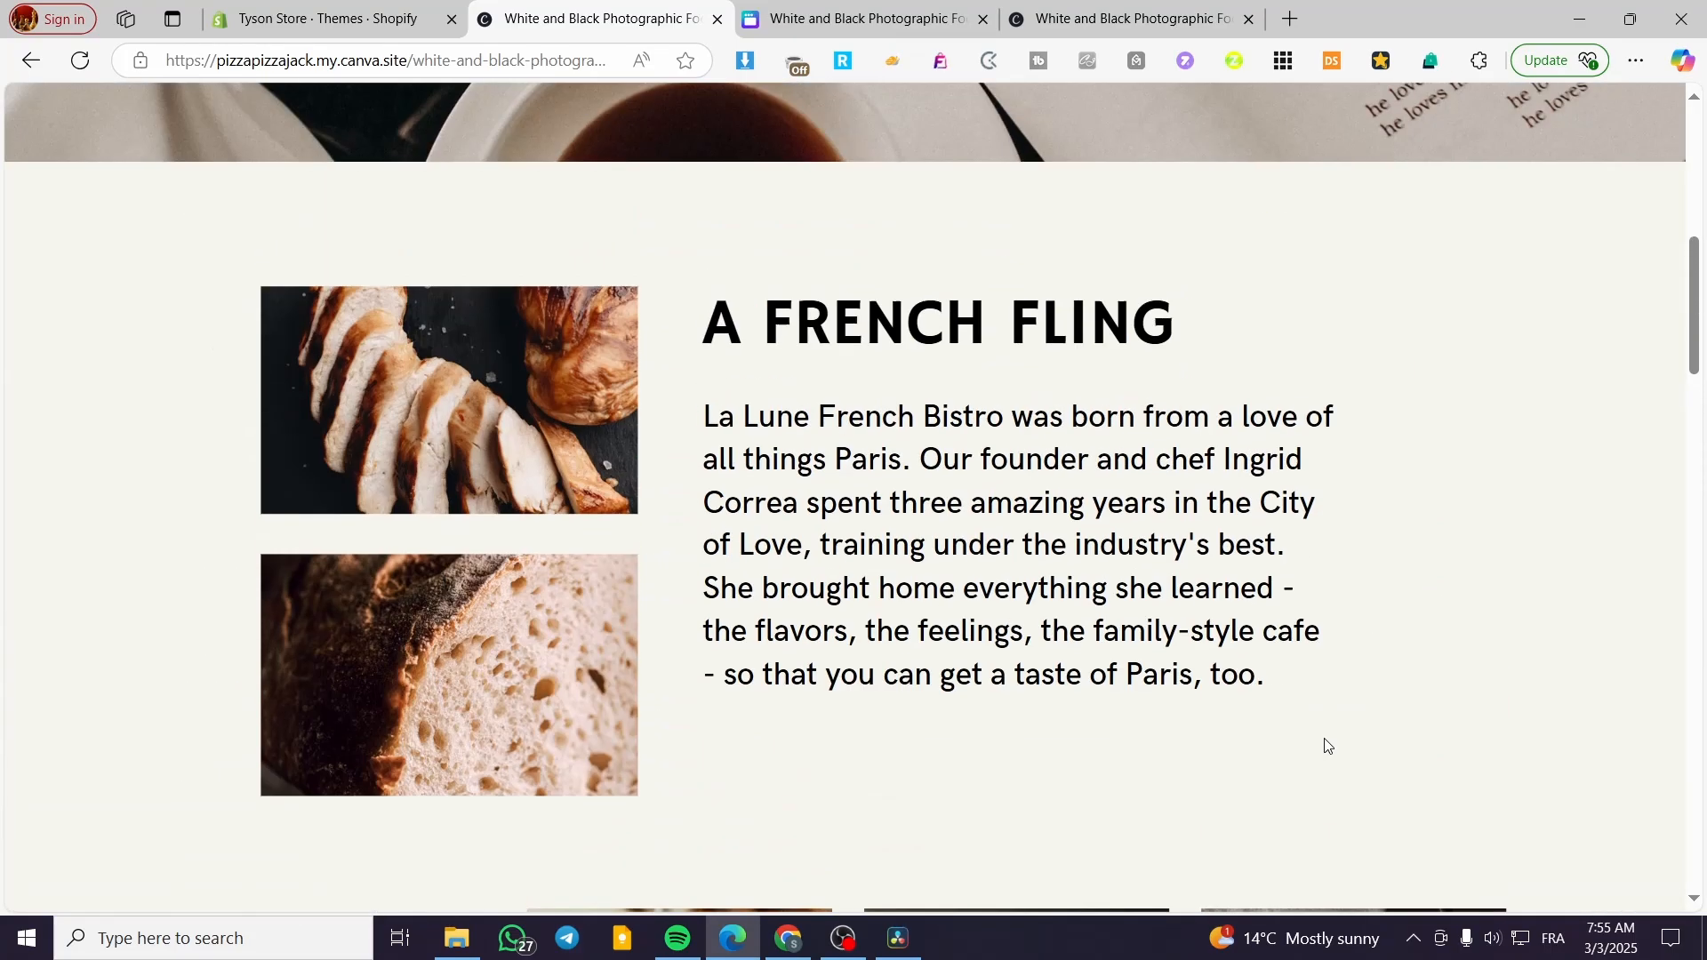
{"action": "scroll", "coordinate": [1326, 745], "scroll_direction": "up", "scroll_amount": 8}
{"action": "scroll", "coordinate": [1206, 647], "scroll_direction": "down", "scroll_amount": 14}
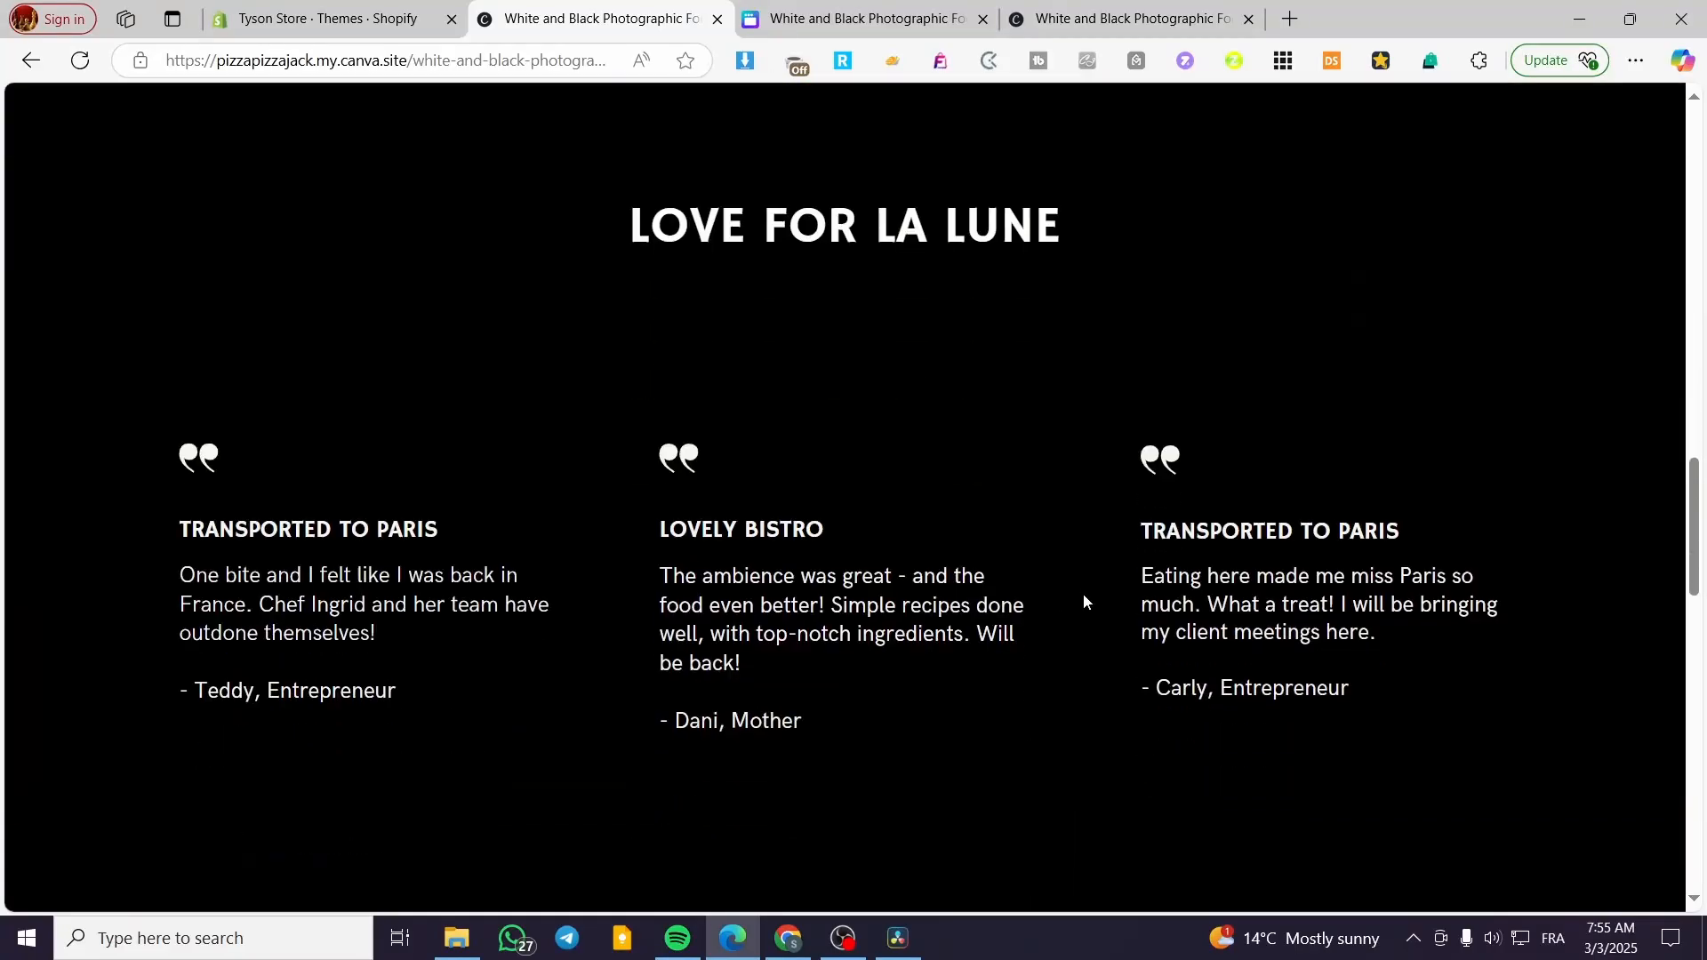
{"action": "scroll", "coordinate": [1083, 594], "scroll_direction": "down", "scroll_amount": 8}
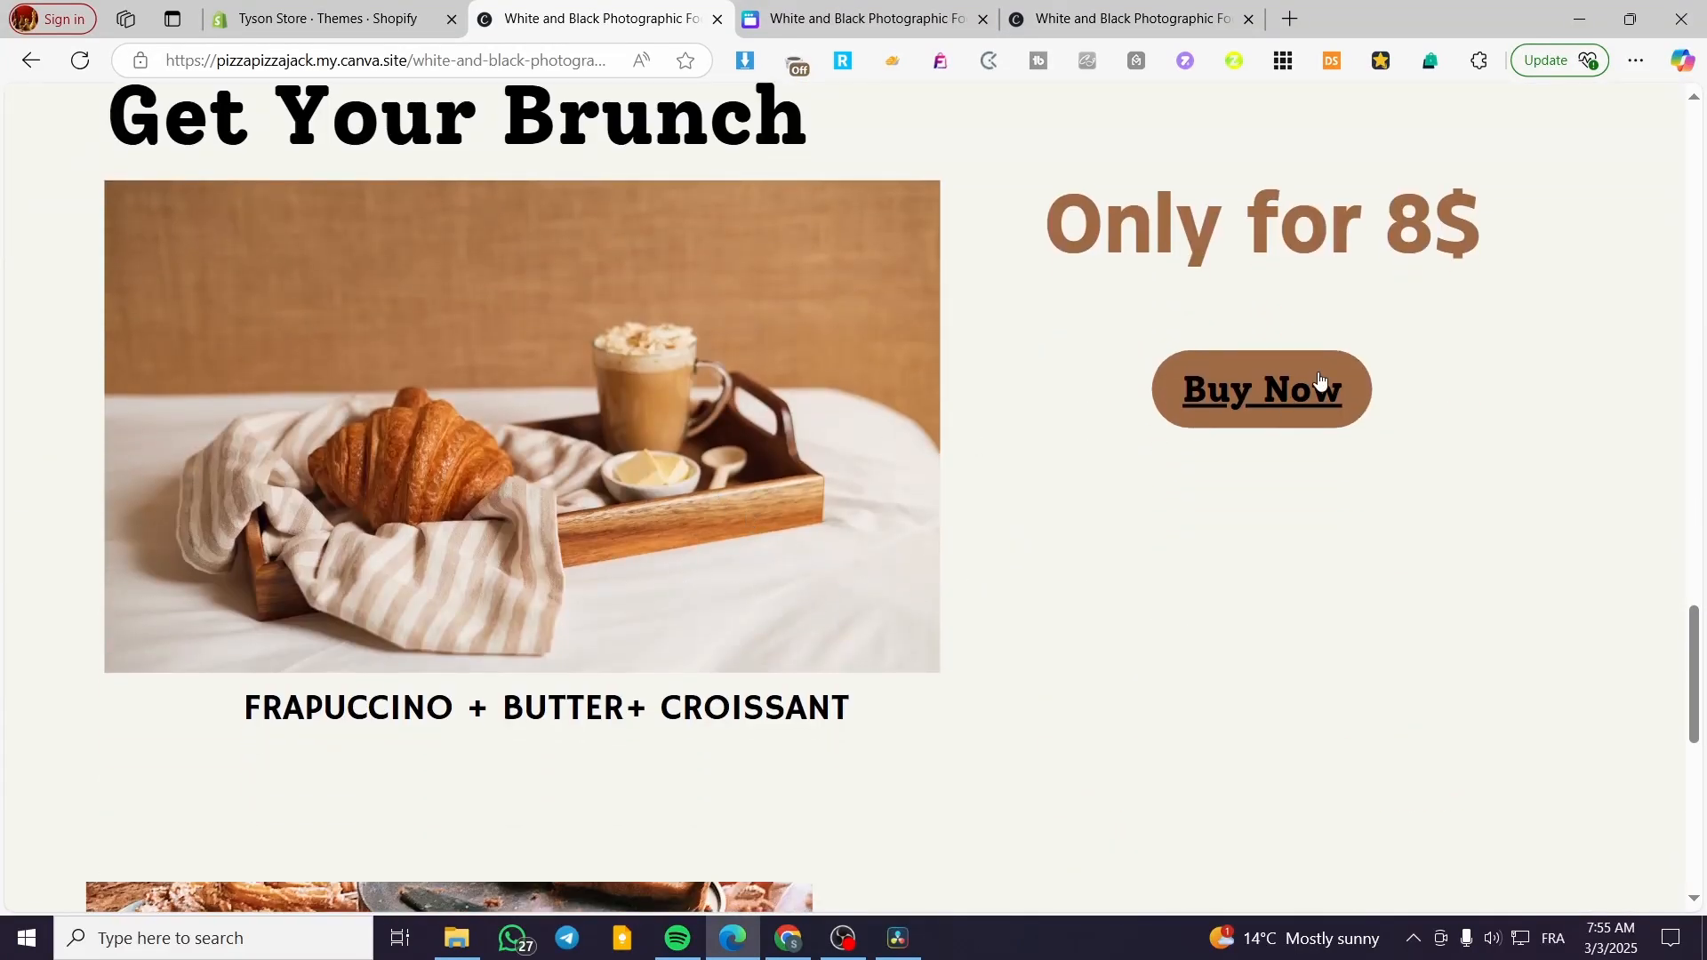
{"action": "left_click", "coordinate": [1254, 408]}
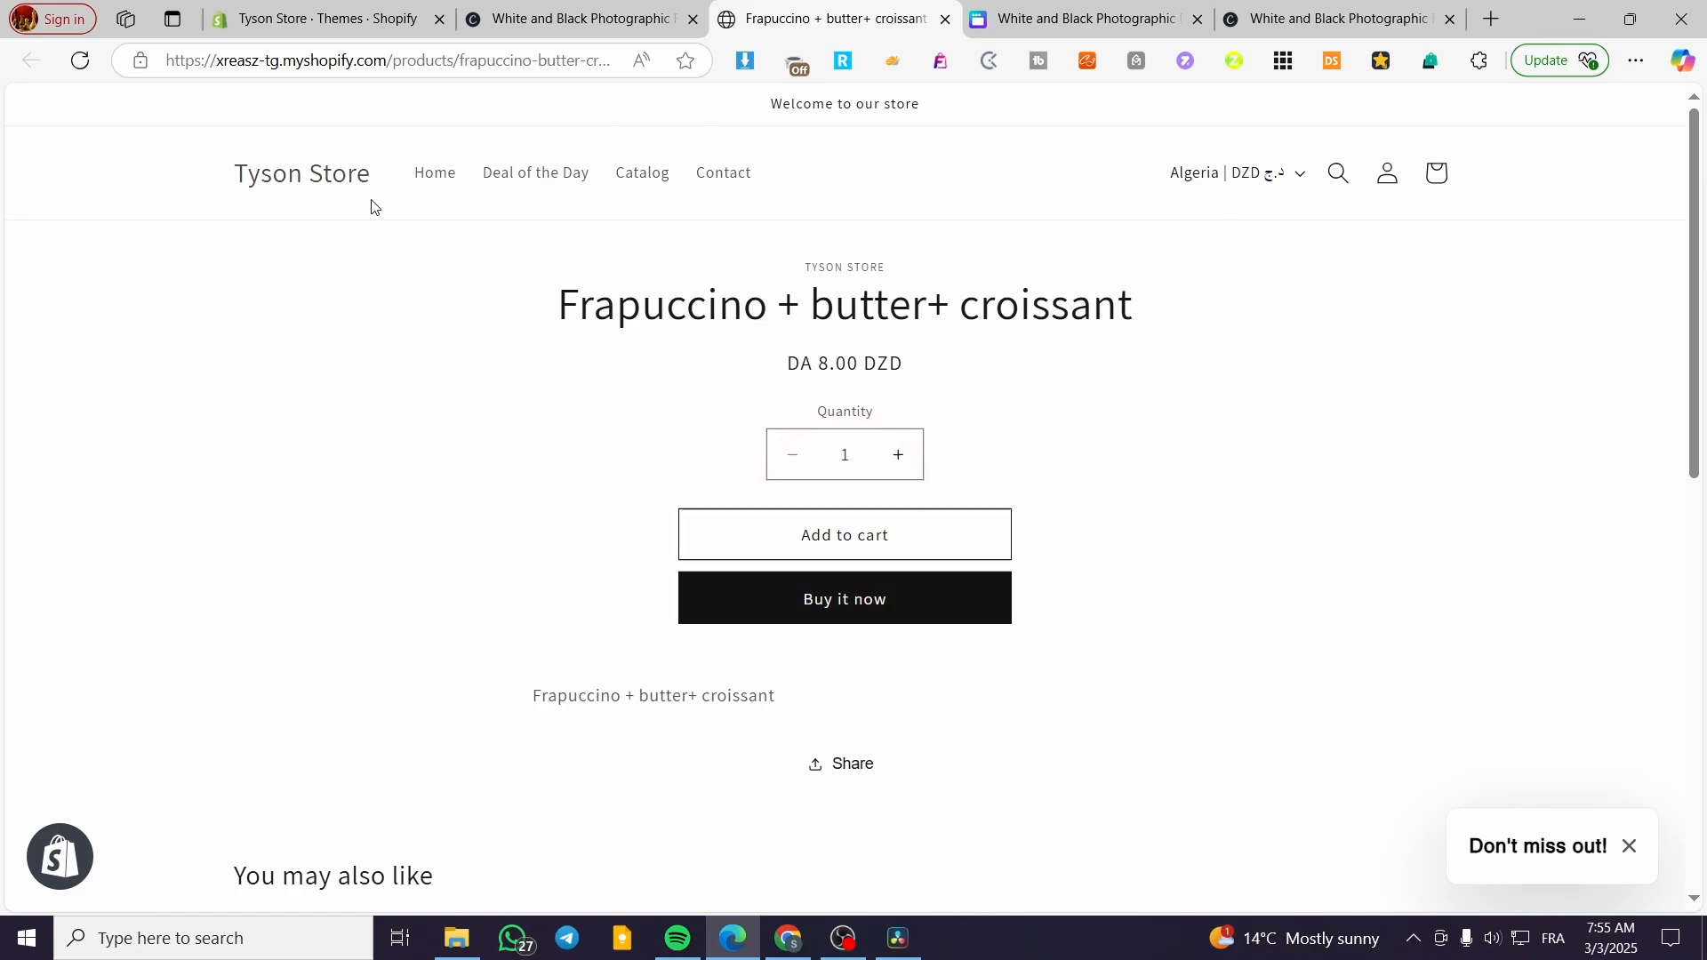
{"action": "left_click", "coordinate": [945, 20]}
- Close the duplicate live Canva site page, test the Dine with Us link in the opening section and close the page it opens
{"action": "scroll", "coordinate": [740, 633], "scroll_direction": "up", "scroll_amount": 10}
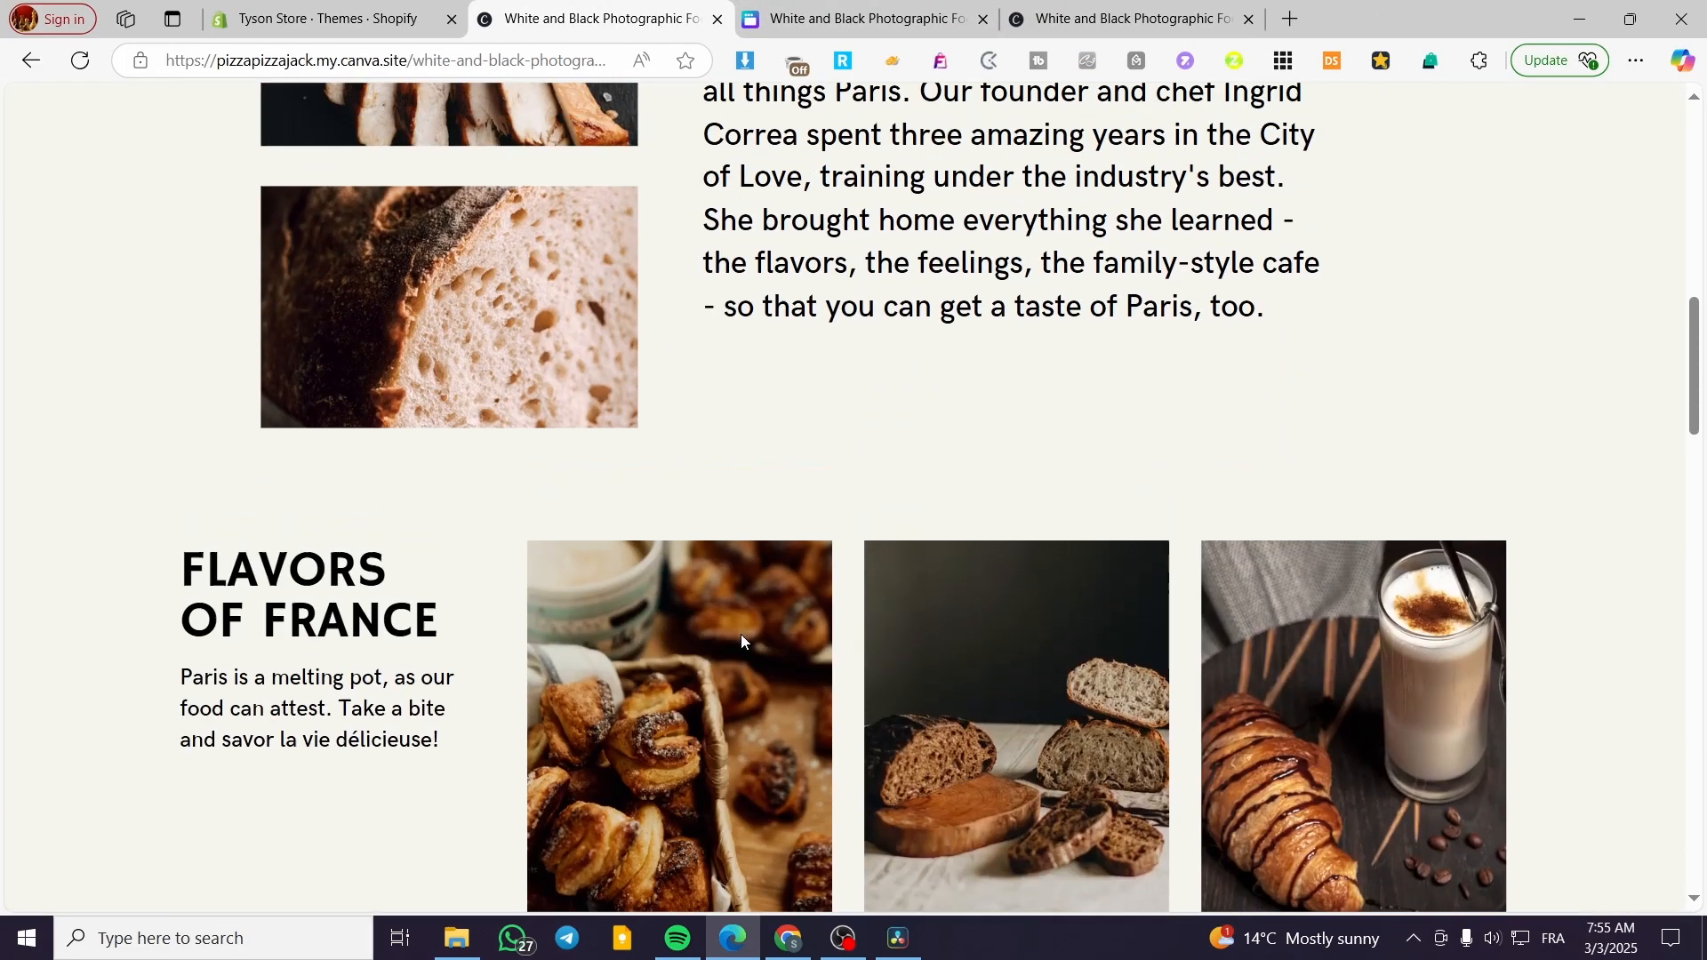
{"action": "scroll", "coordinate": [740, 633], "scroll_direction": "up", "scroll_amount": 5}
{"action": "left_click", "coordinate": [1248, 18]}
{"action": "scroll", "coordinate": [904, 720], "scroll_direction": "up", "scroll_amount": 3}
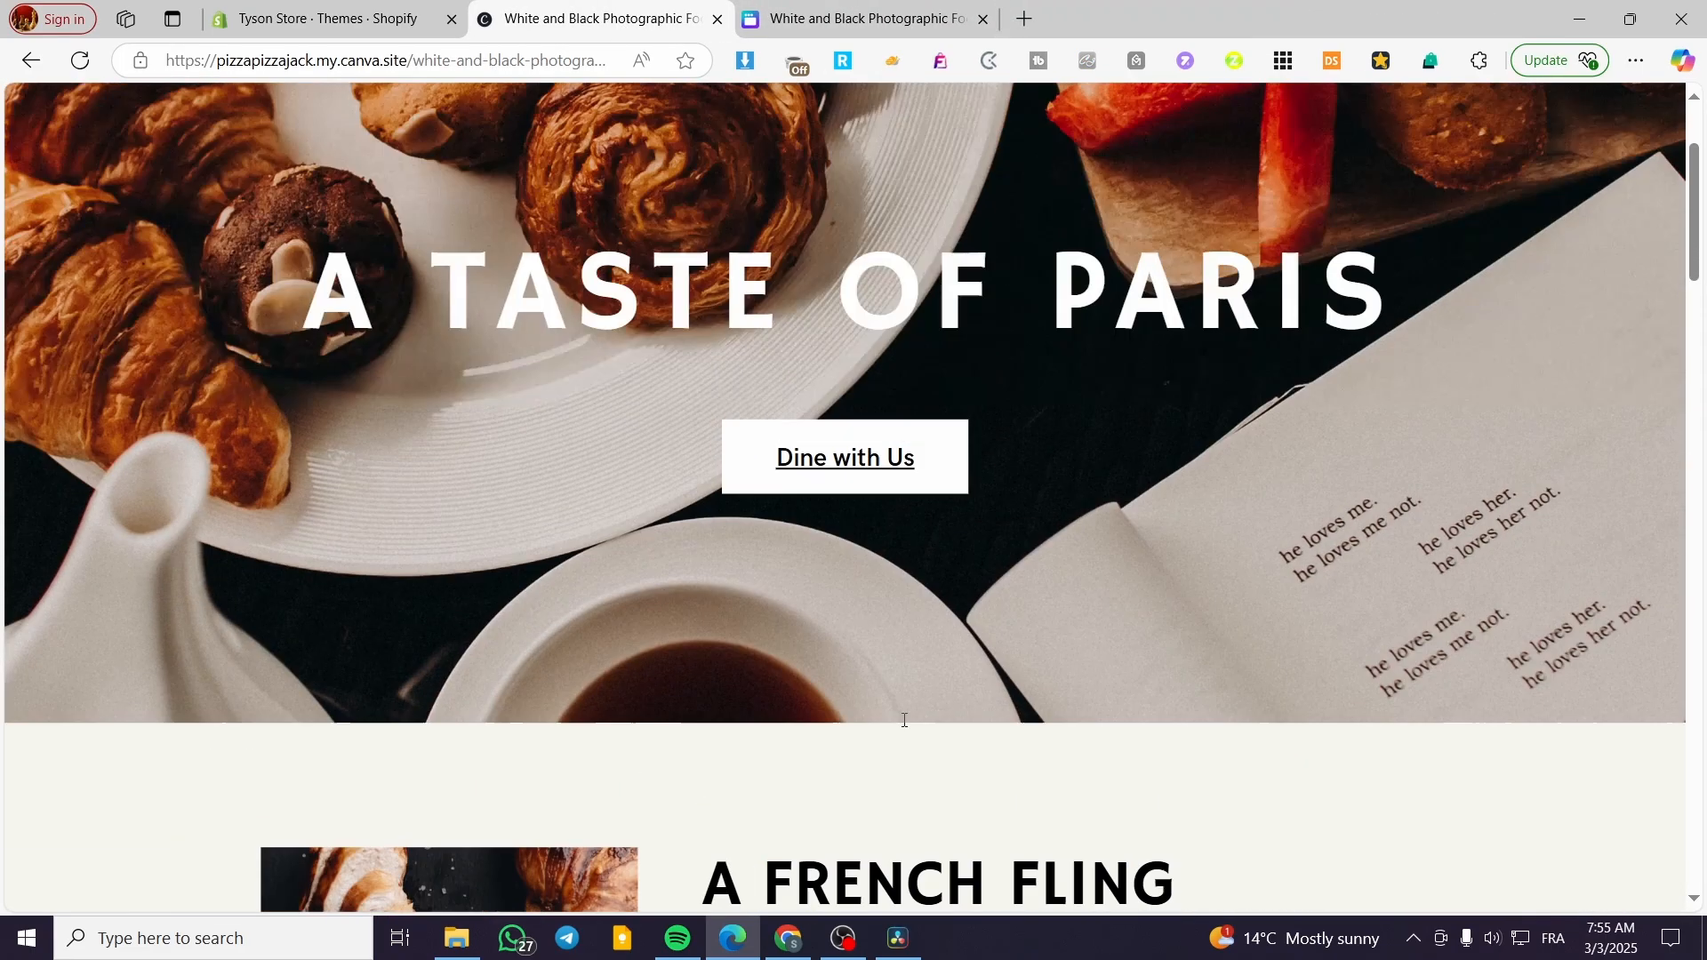
{"action": "scroll", "coordinate": [905, 720], "scroll_direction": "up", "scroll_amount": 2}
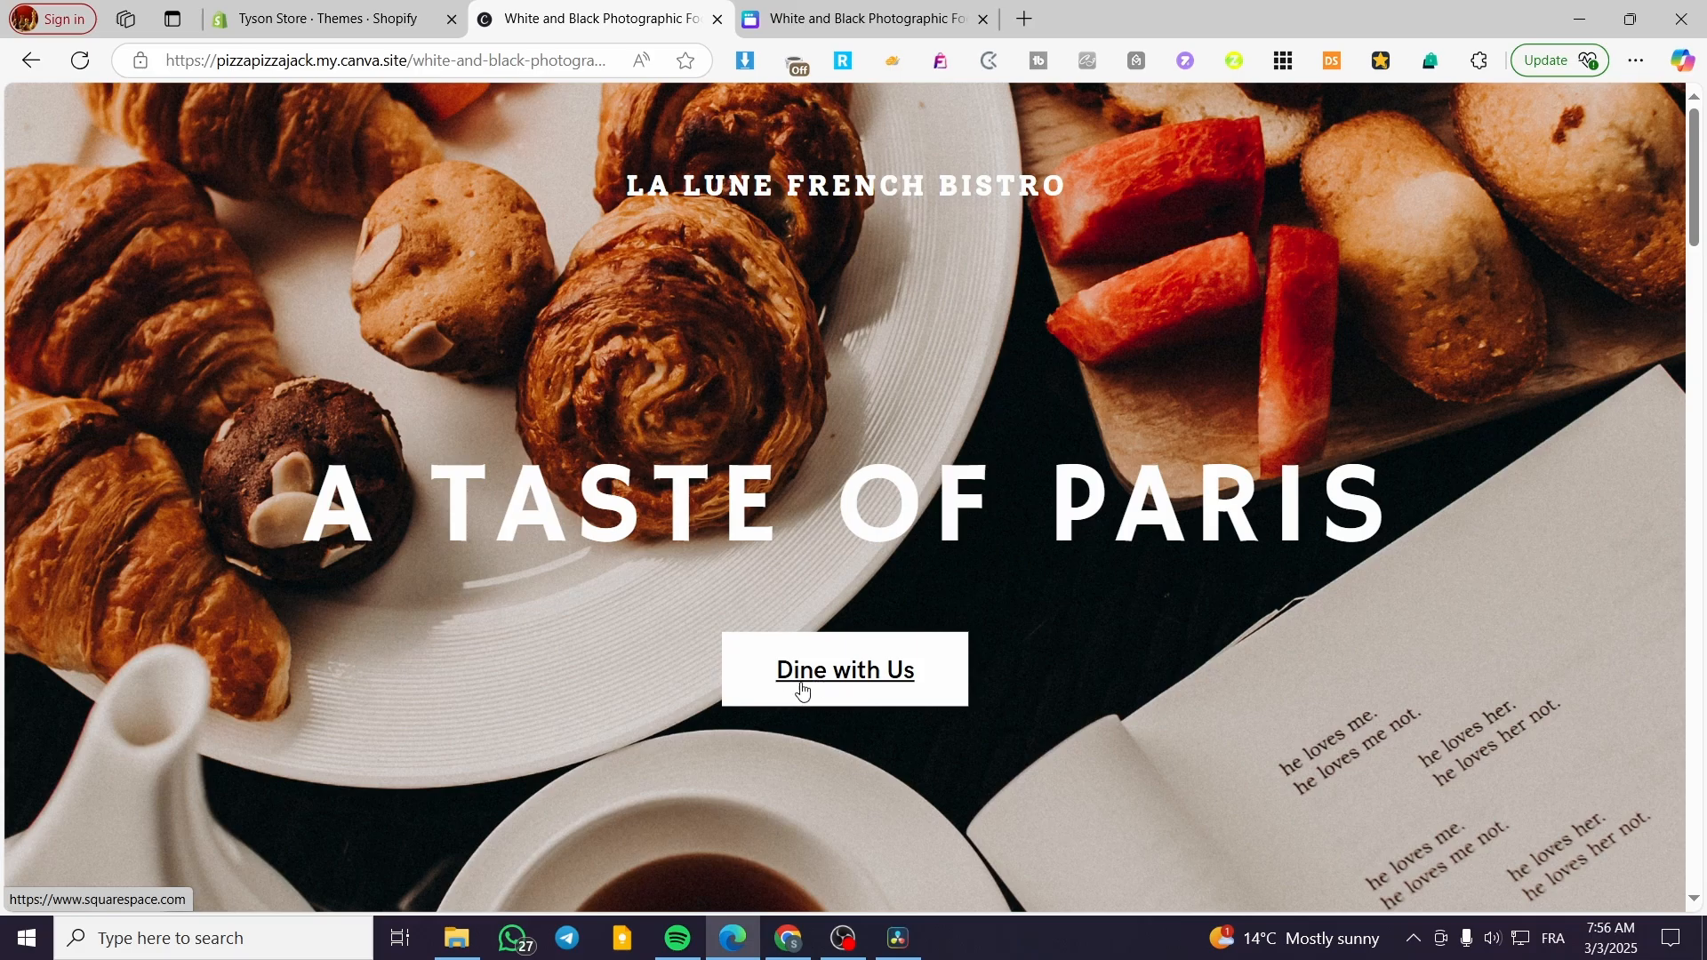
{"action": "left_click", "coordinate": [842, 688]}
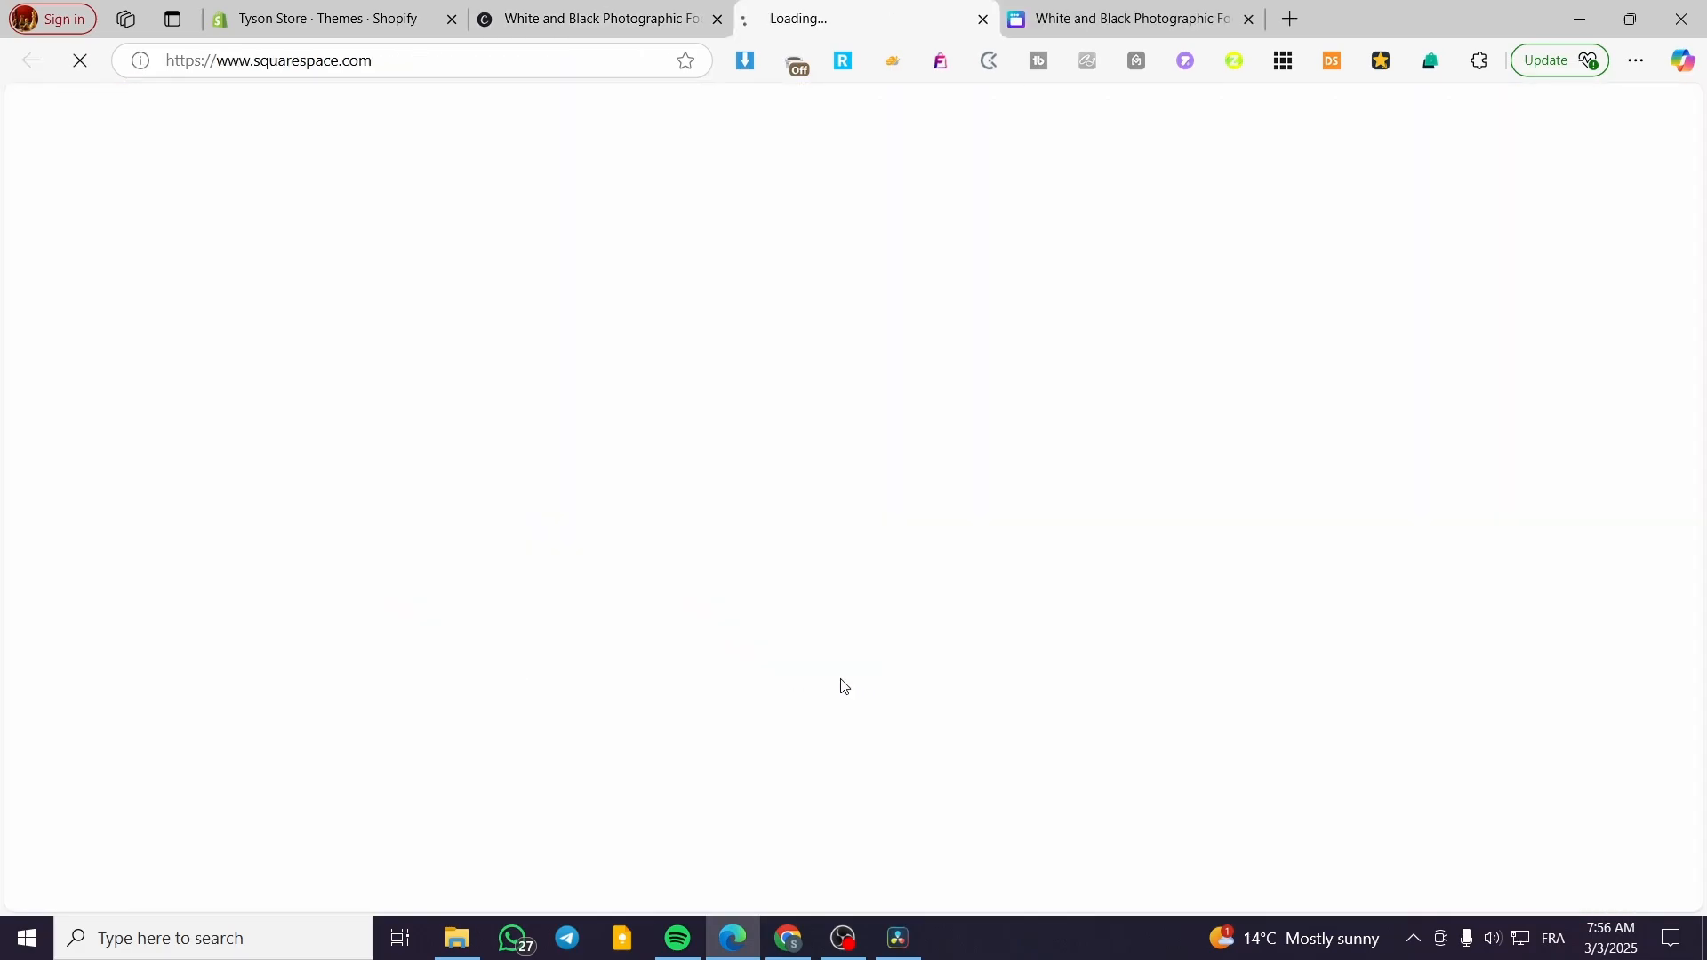
{"action": "left_click", "coordinate": [981, 21]}
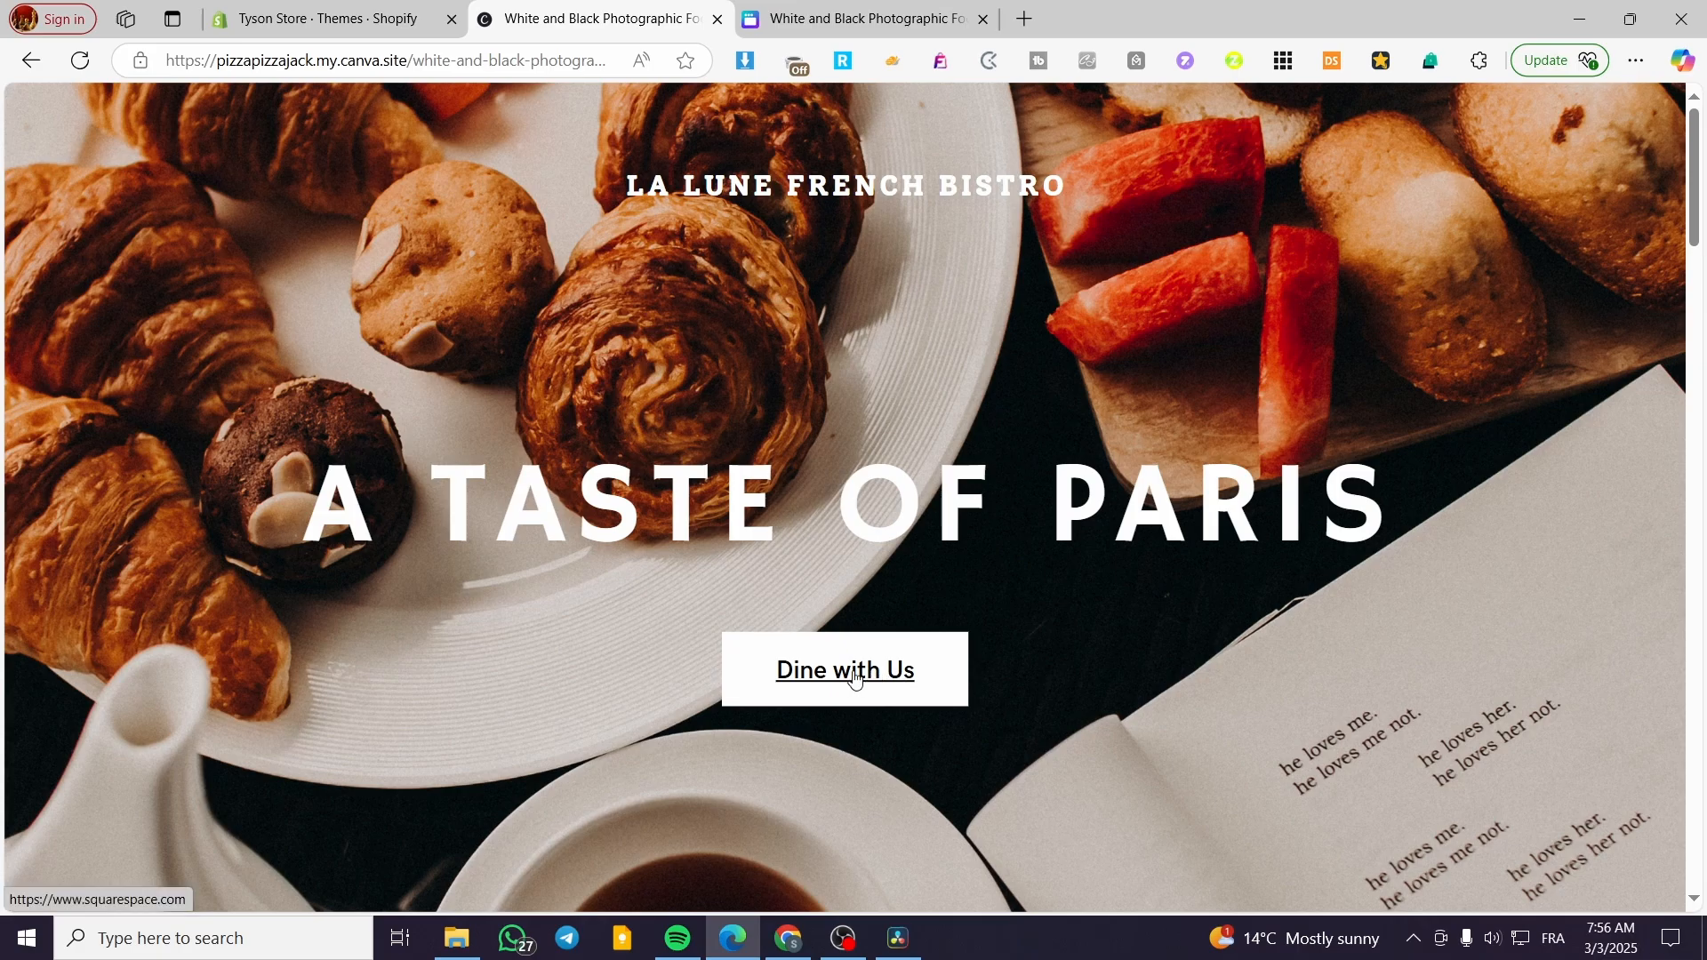
- Return to the Canva design, dismiss the published-website notice, and reload the design to reopen it for editing
{"action": "left_click", "coordinate": [845, 13]}
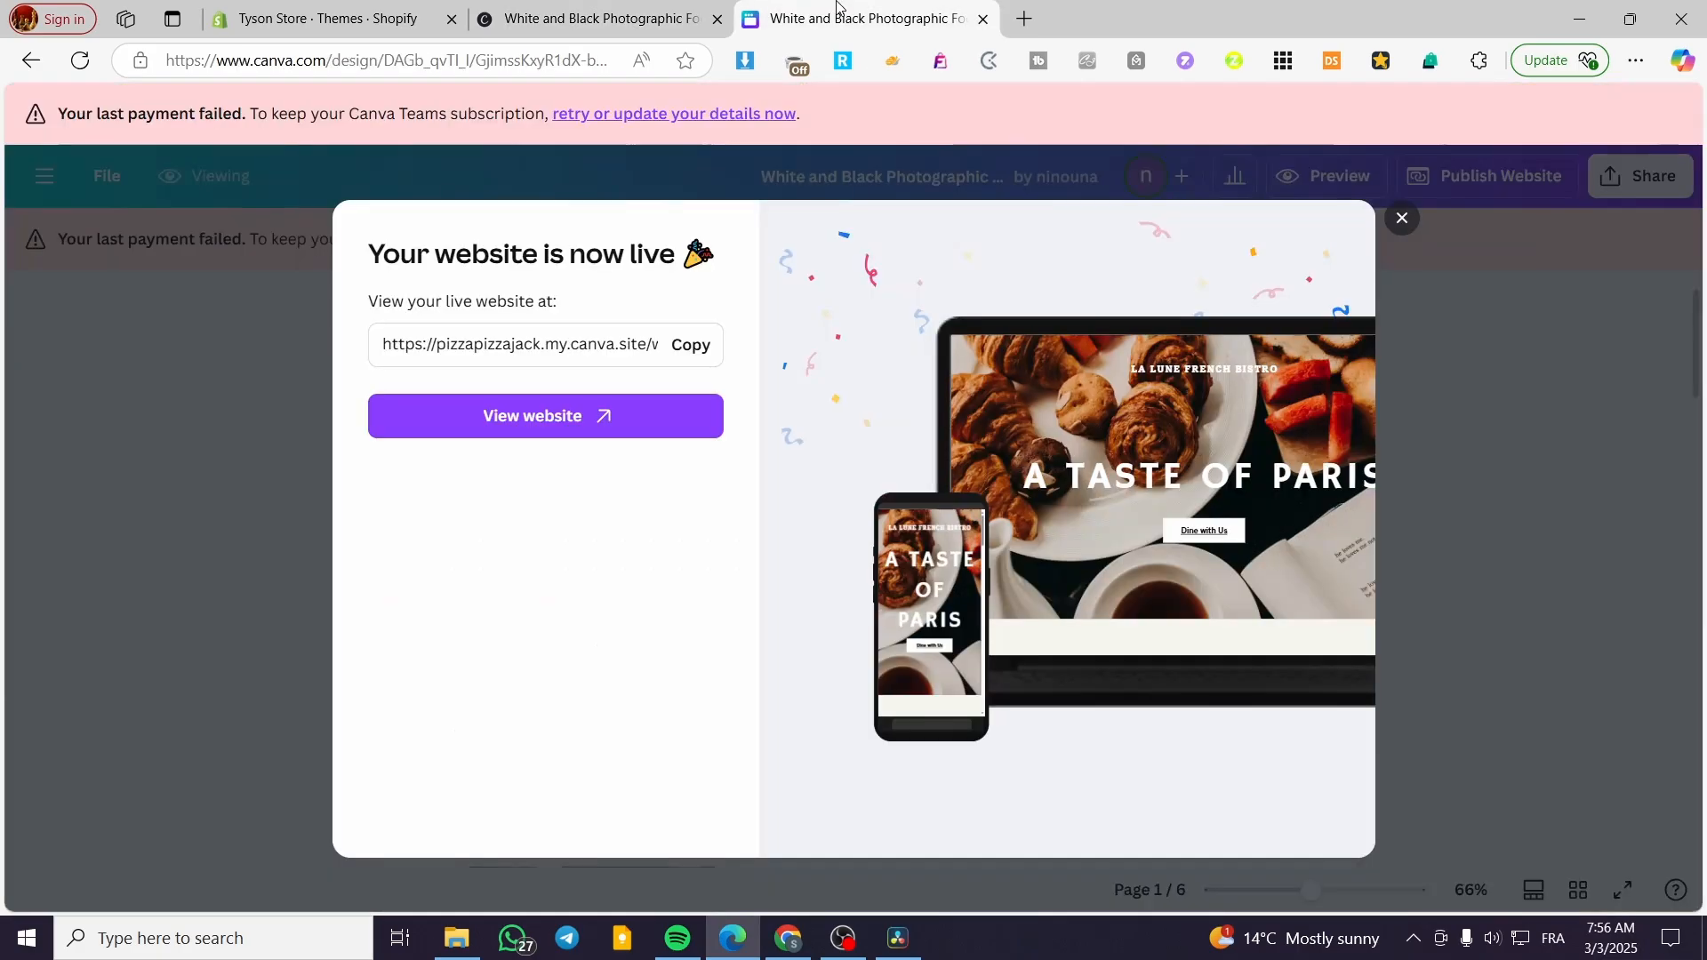
{"action": "left_click", "coordinate": [1392, 226]}
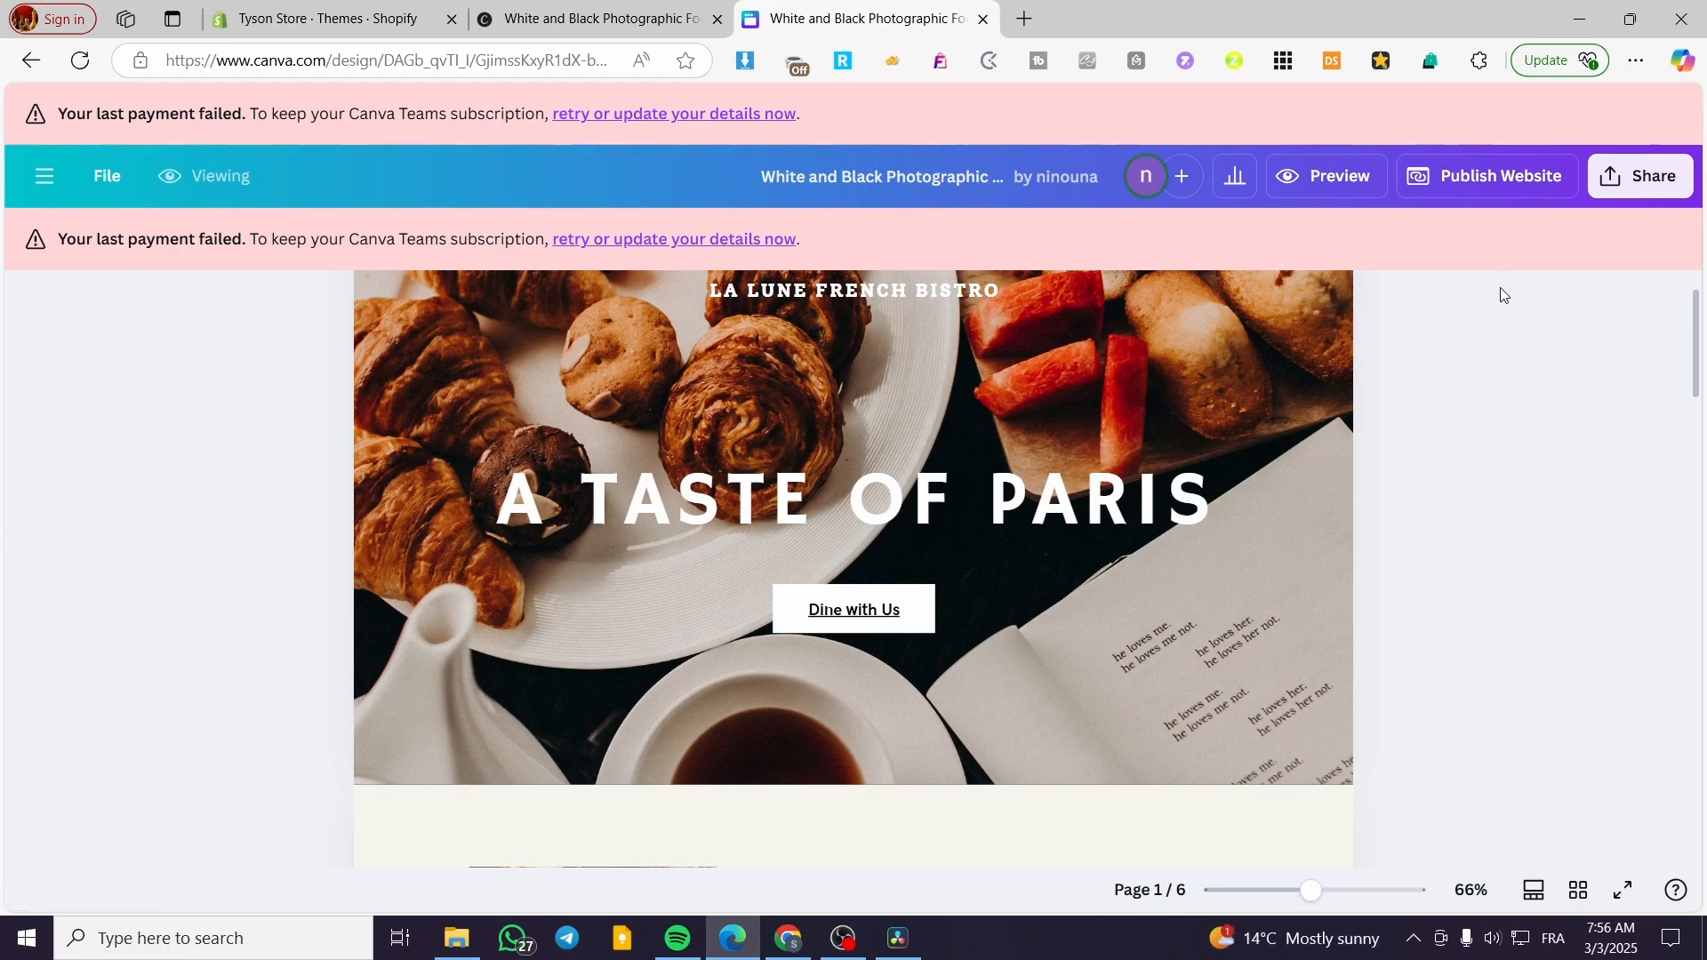
{"action": "left_click", "coordinate": [79, 61]}
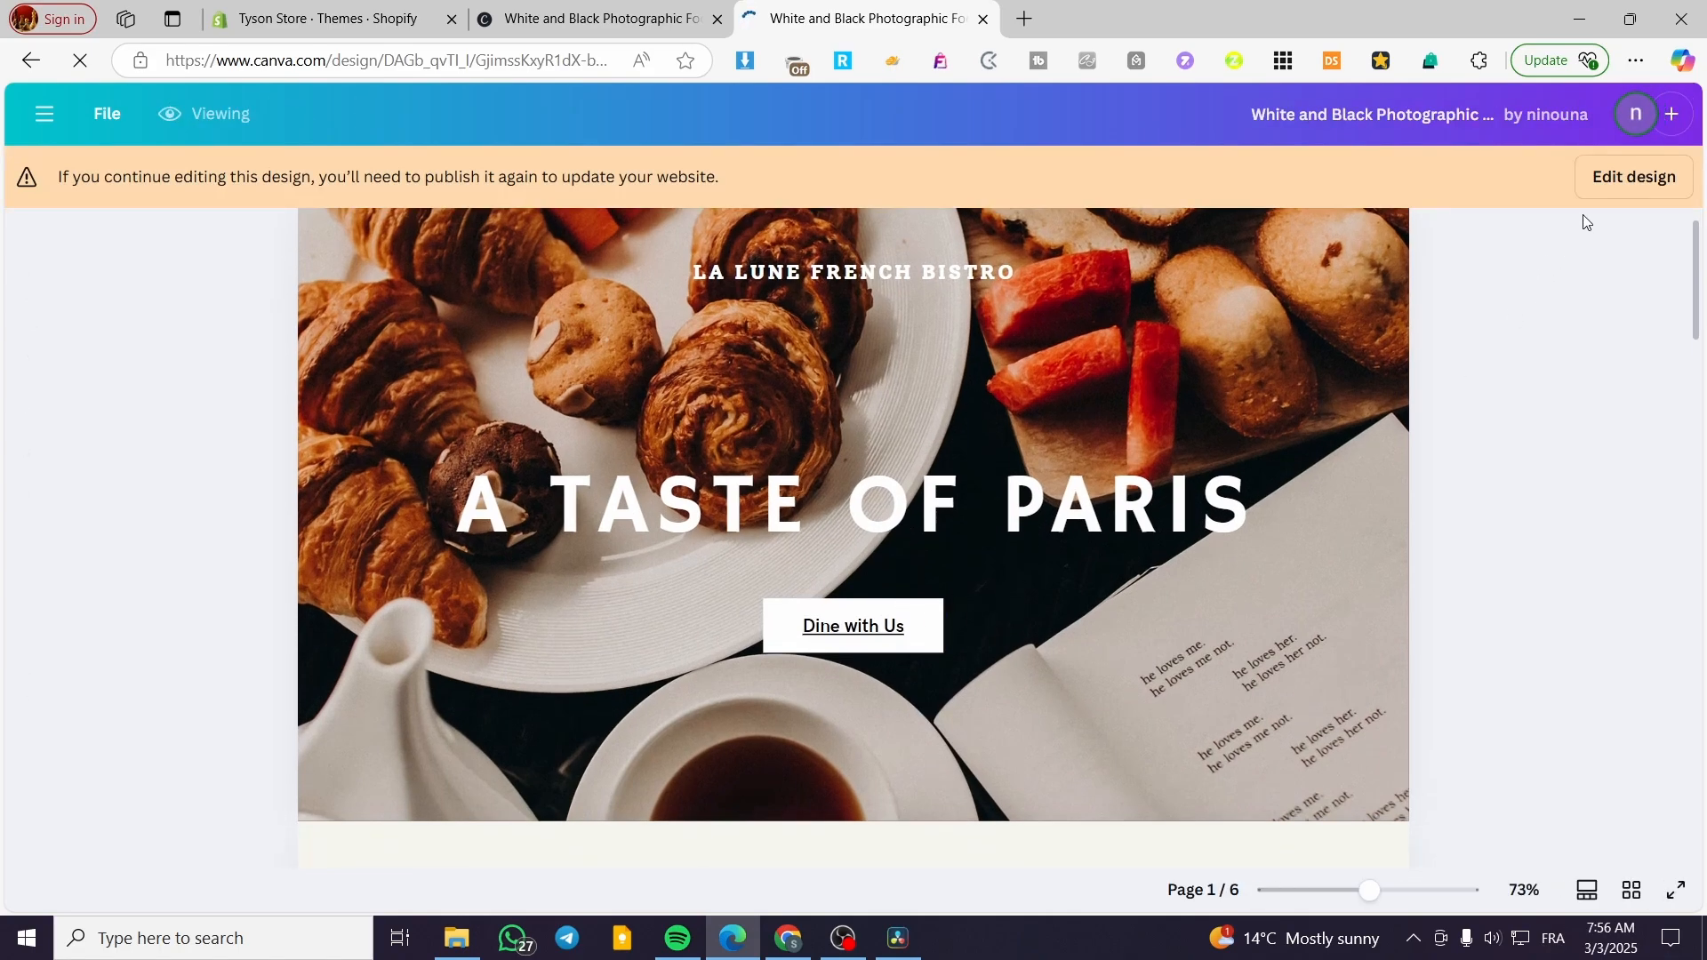
{"action": "left_click", "coordinate": [1608, 178]}
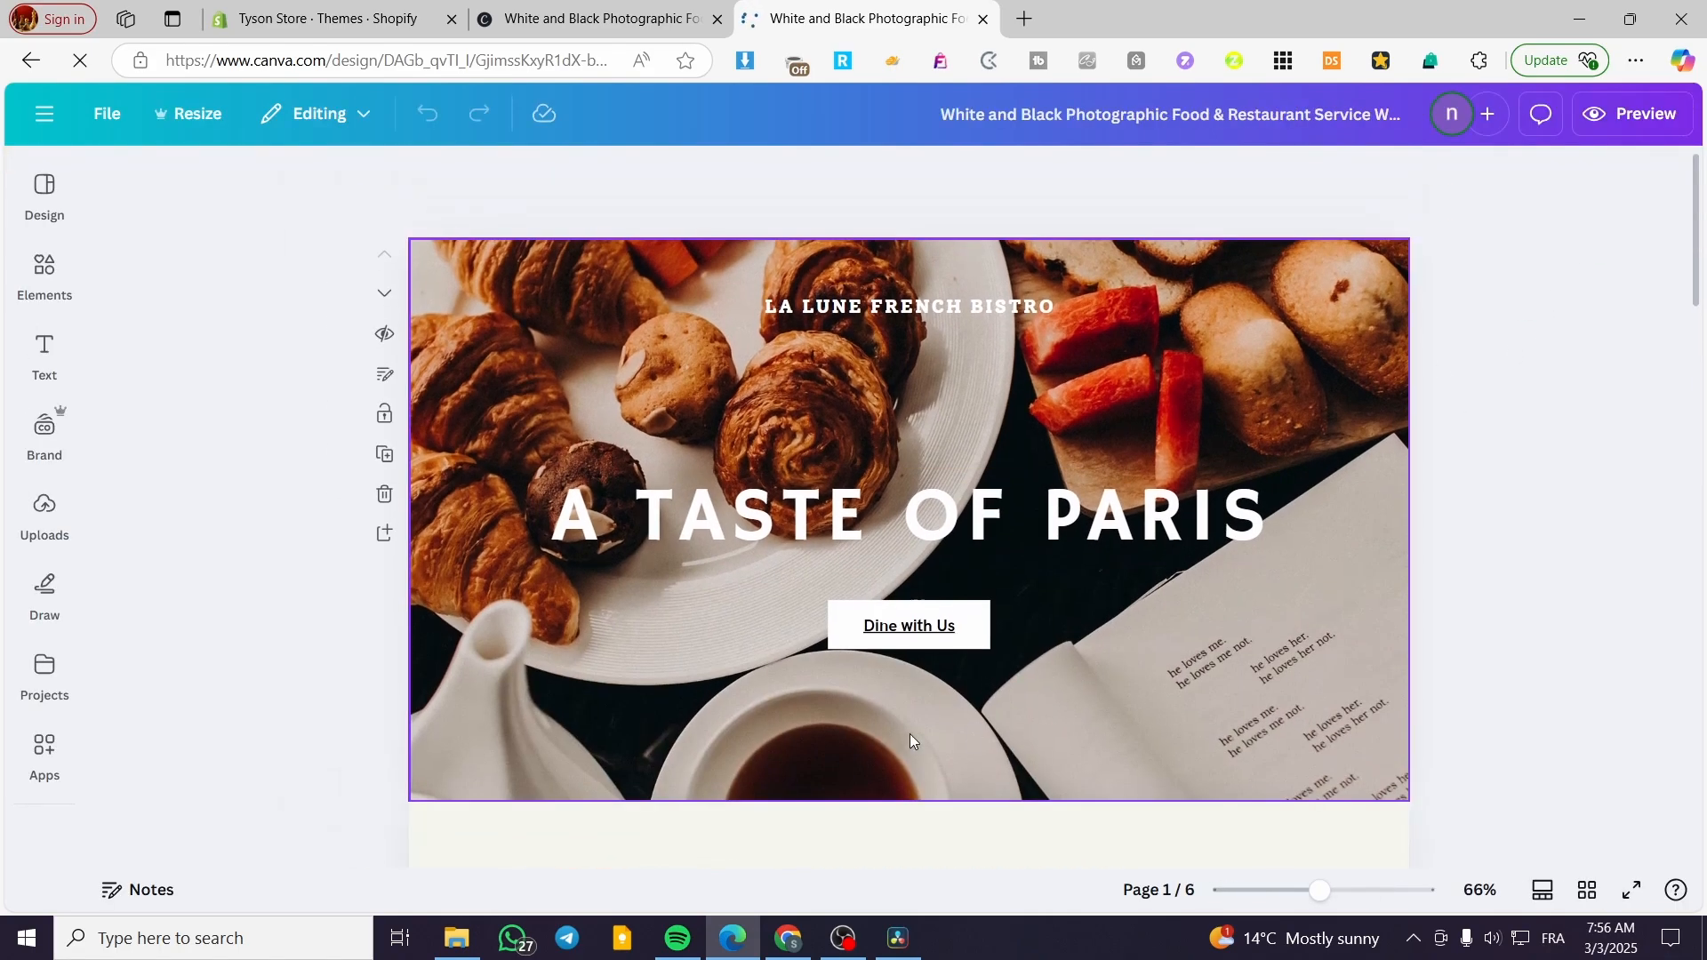
- Delete the Dine with Us text and its white background box from the opening section
{"action": "left_click", "coordinate": [903, 624]}
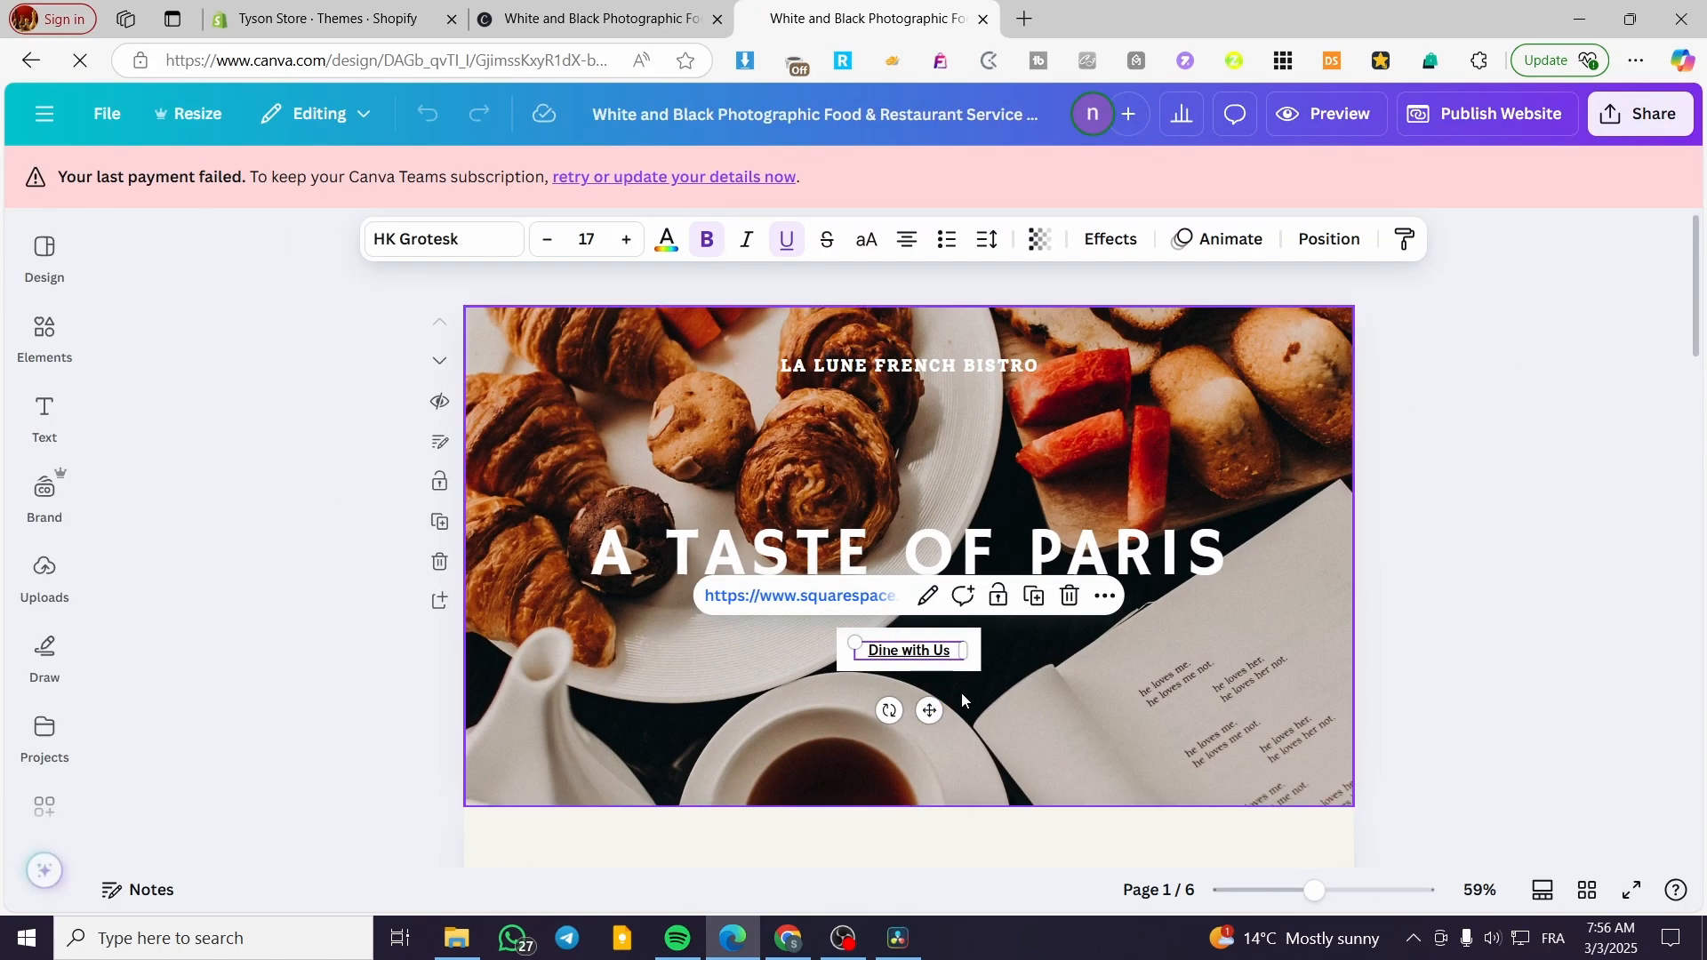
{"action": "left_click", "coordinate": [1070, 597]}
{"action": "left_click", "coordinate": [960, 658]}
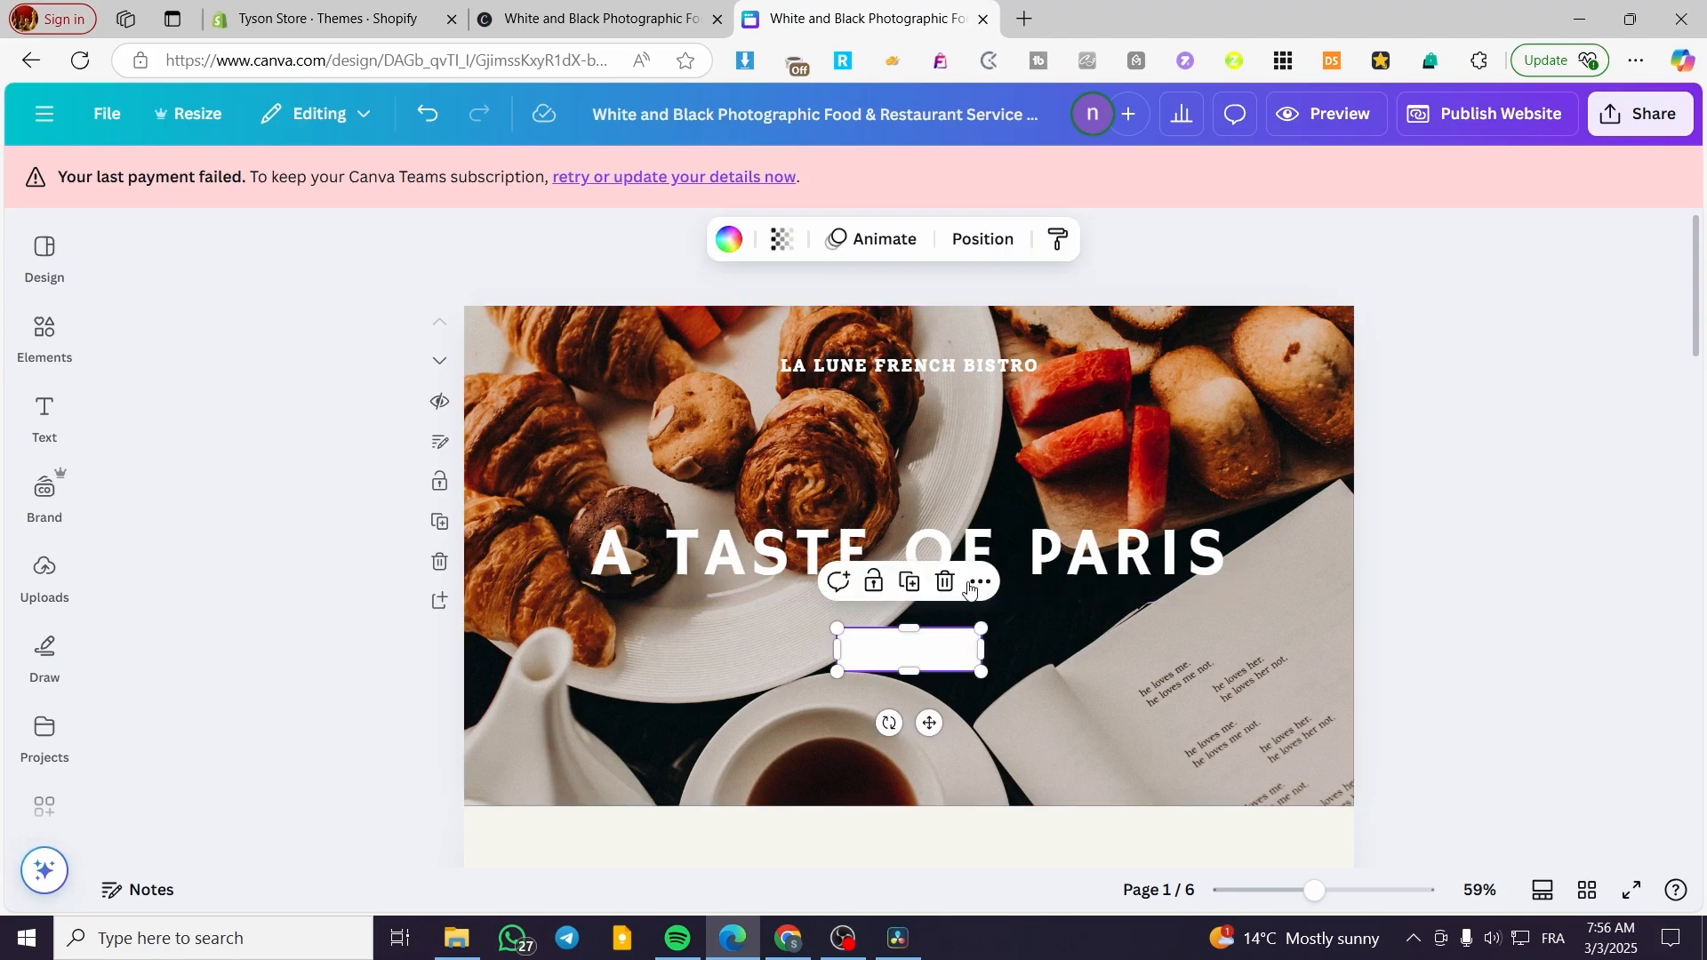
{"action": "left_click", "coordinate": [945, 581]}
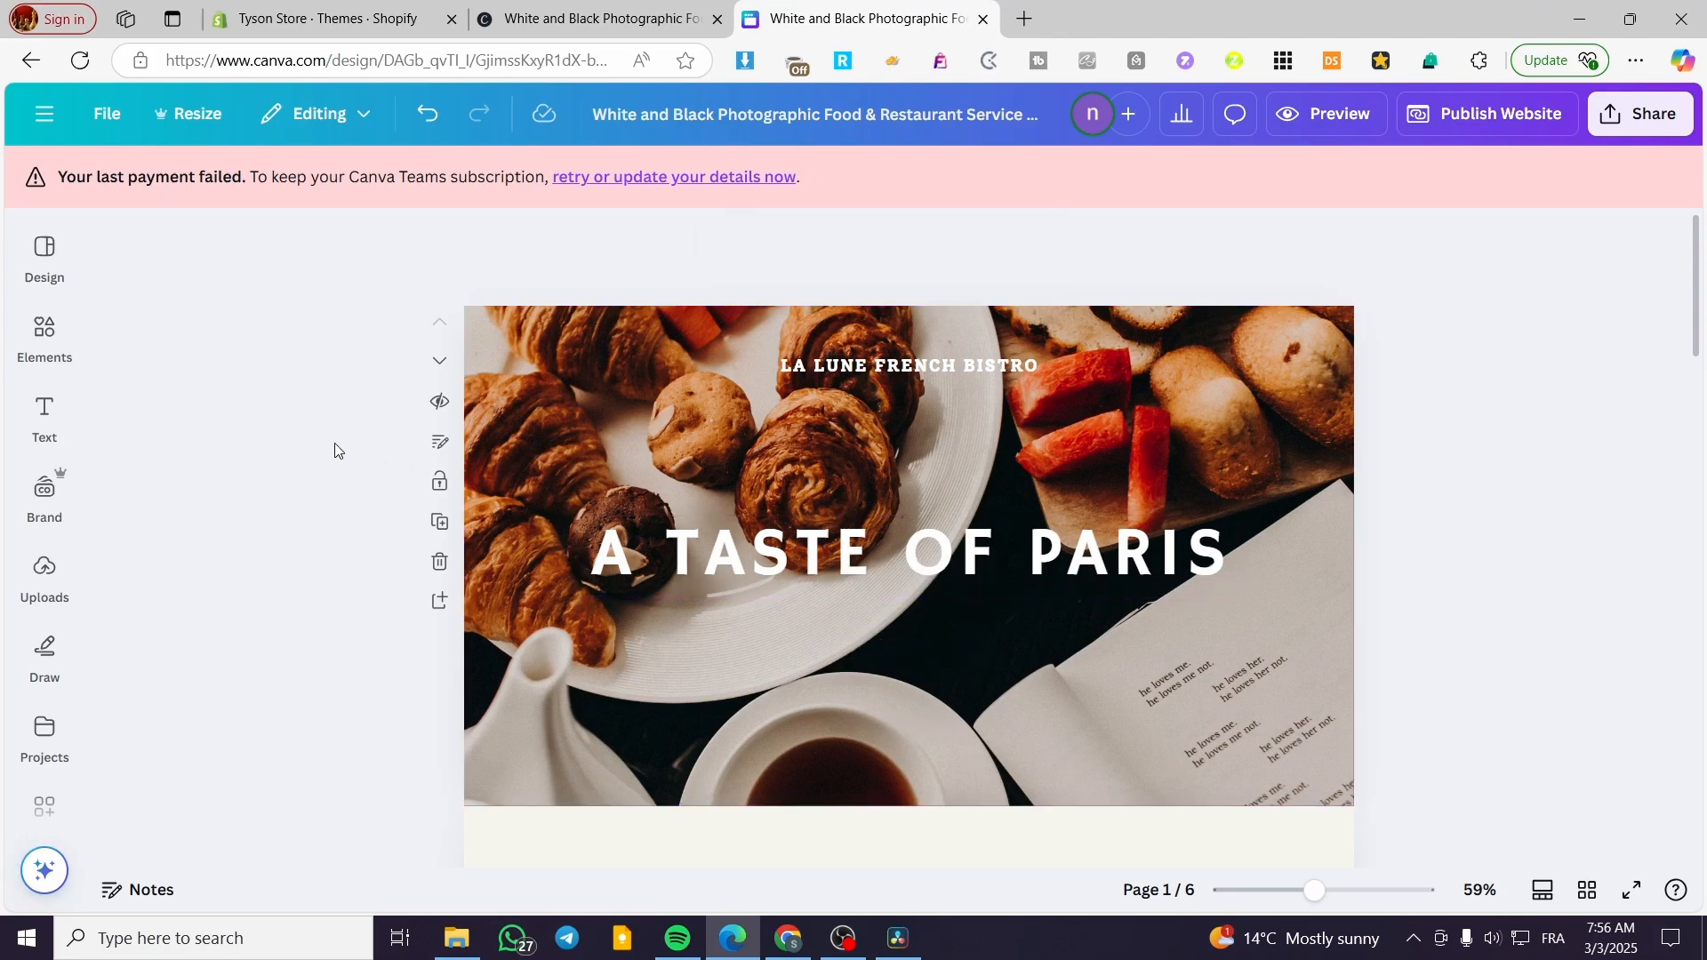
- Add a rounded rectangle and shape it into a small button in the upper-left corner of the opening section's photo
{"action": "left_click", "coordinate": [40, 419]}
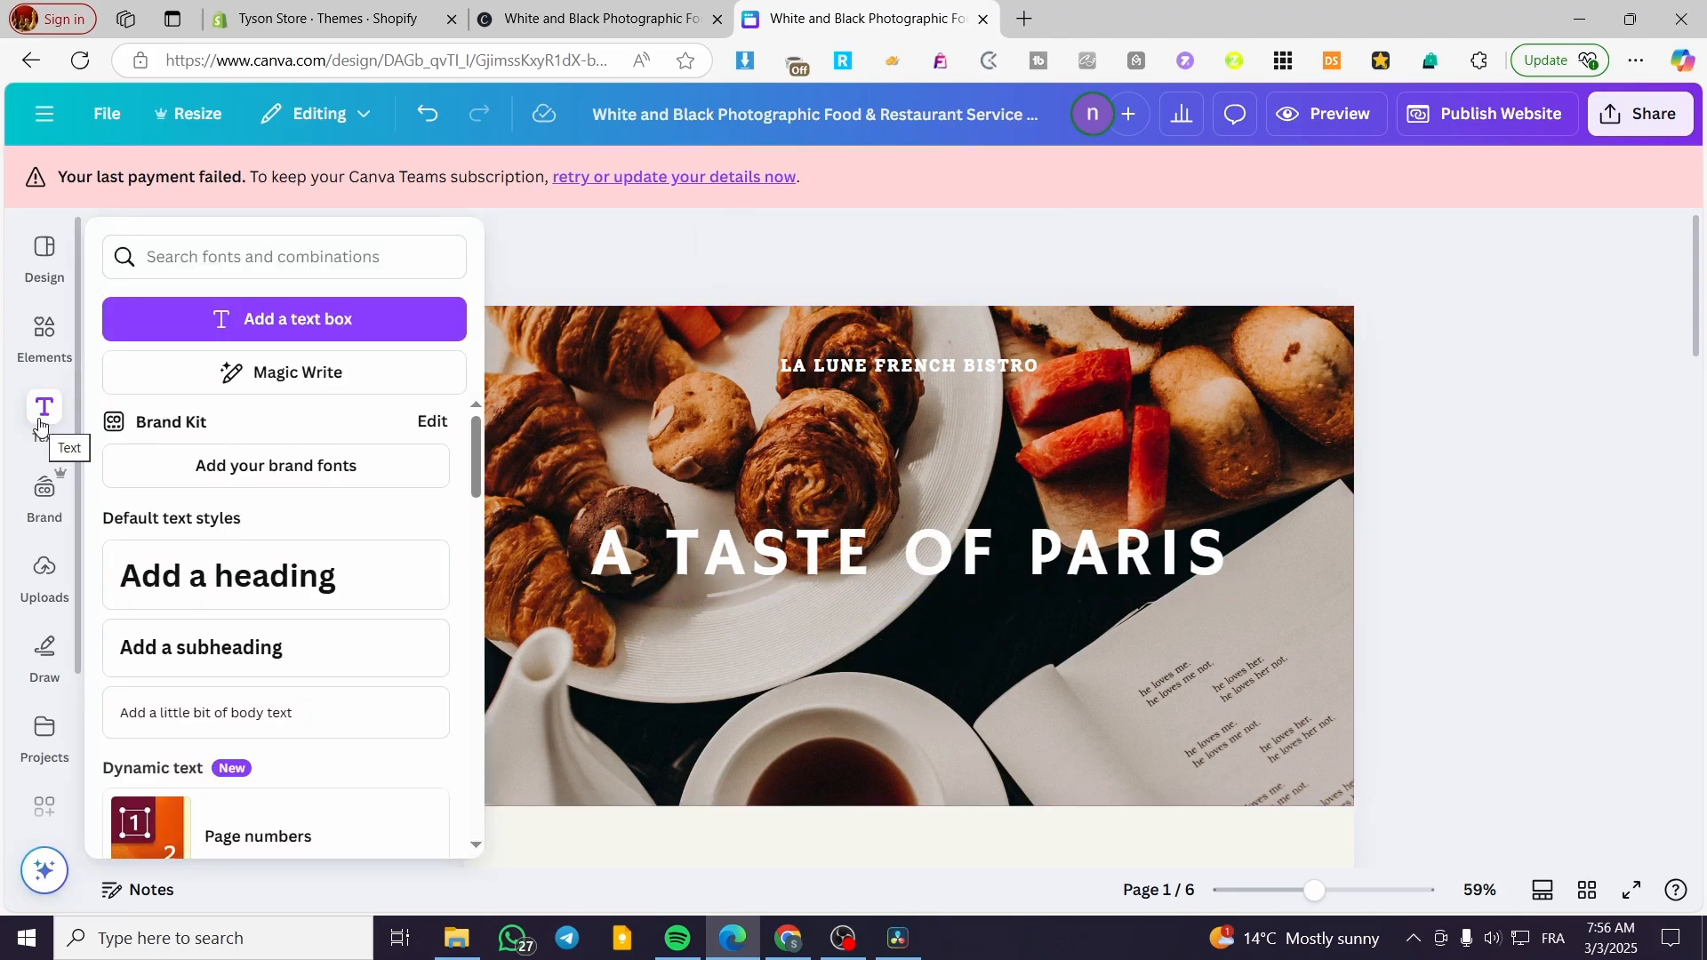
{"action": "left_click", "coordinate": [37, 347]}
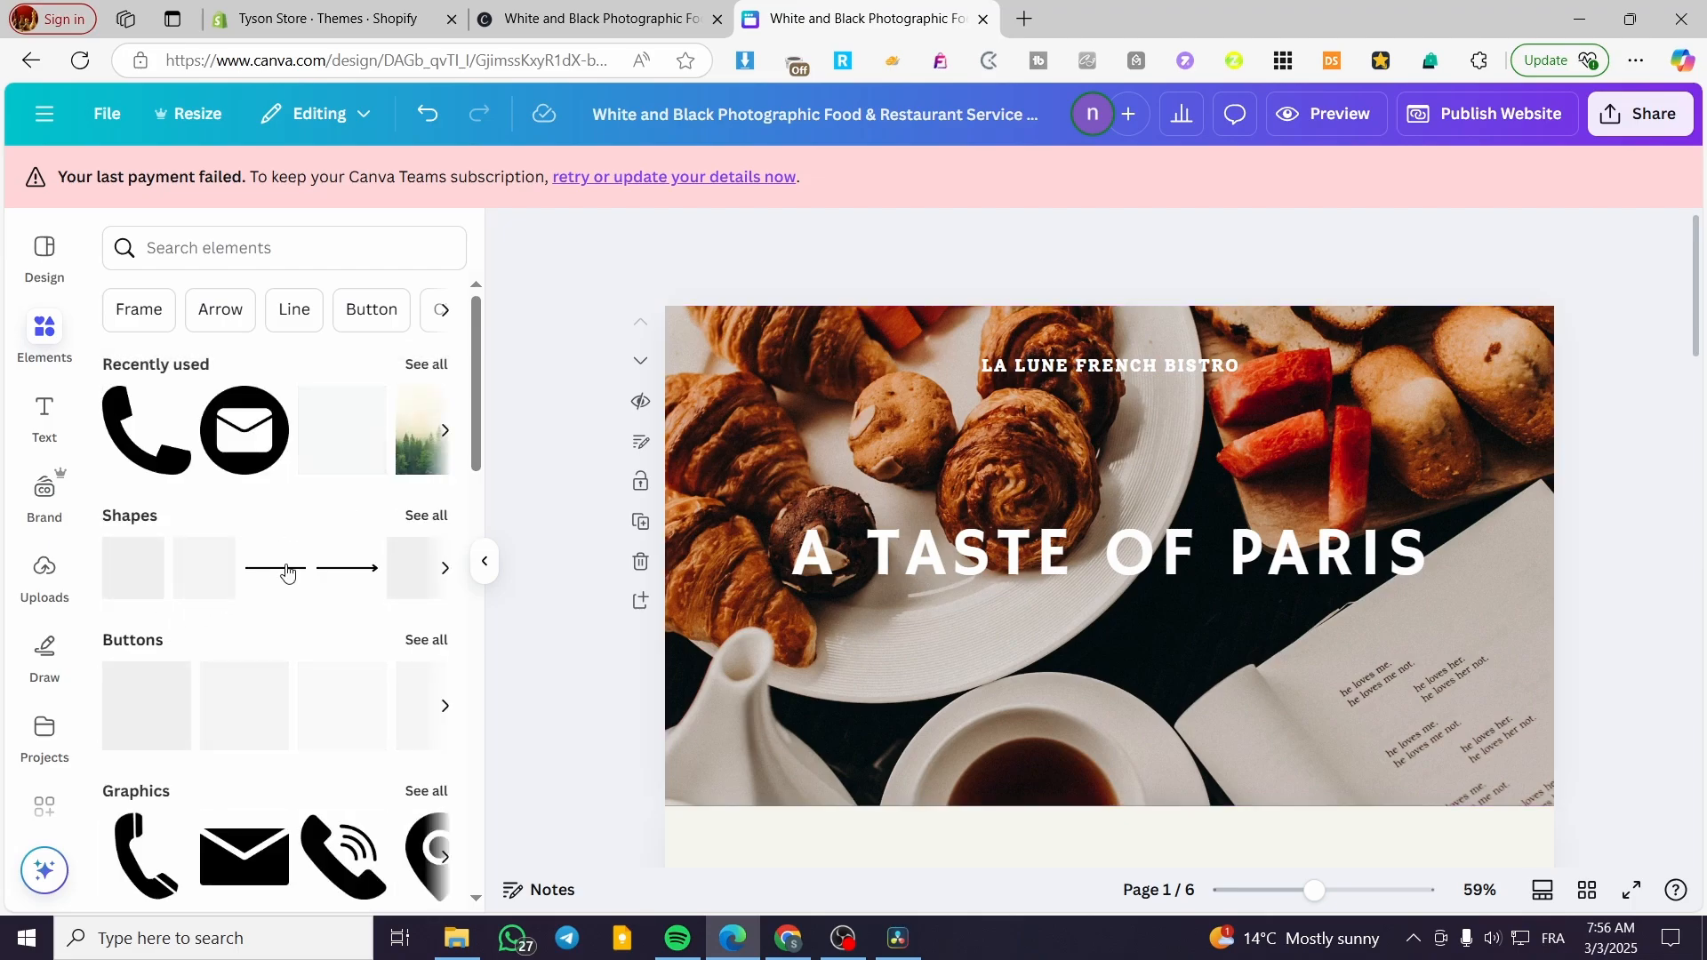
{"action": "left_click", "coordinate": [343, 457]}
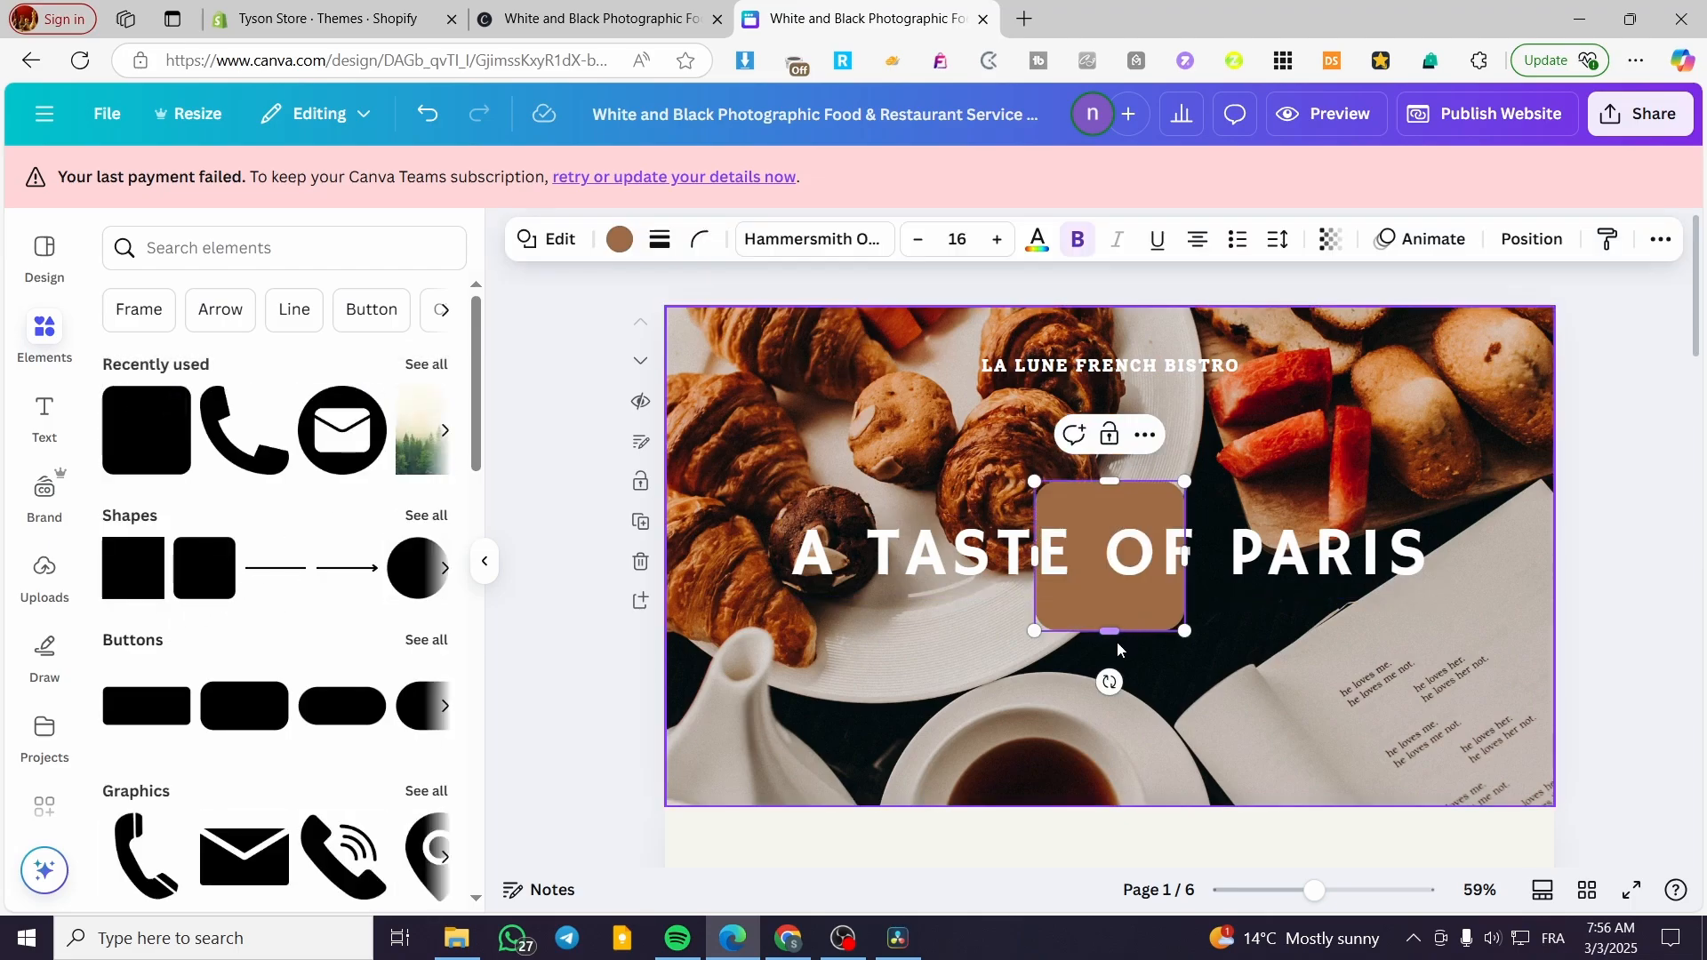
{"action": "left_click_drag", "start_coordinate": [1111, 629], "coordinate": [1215, 511]}
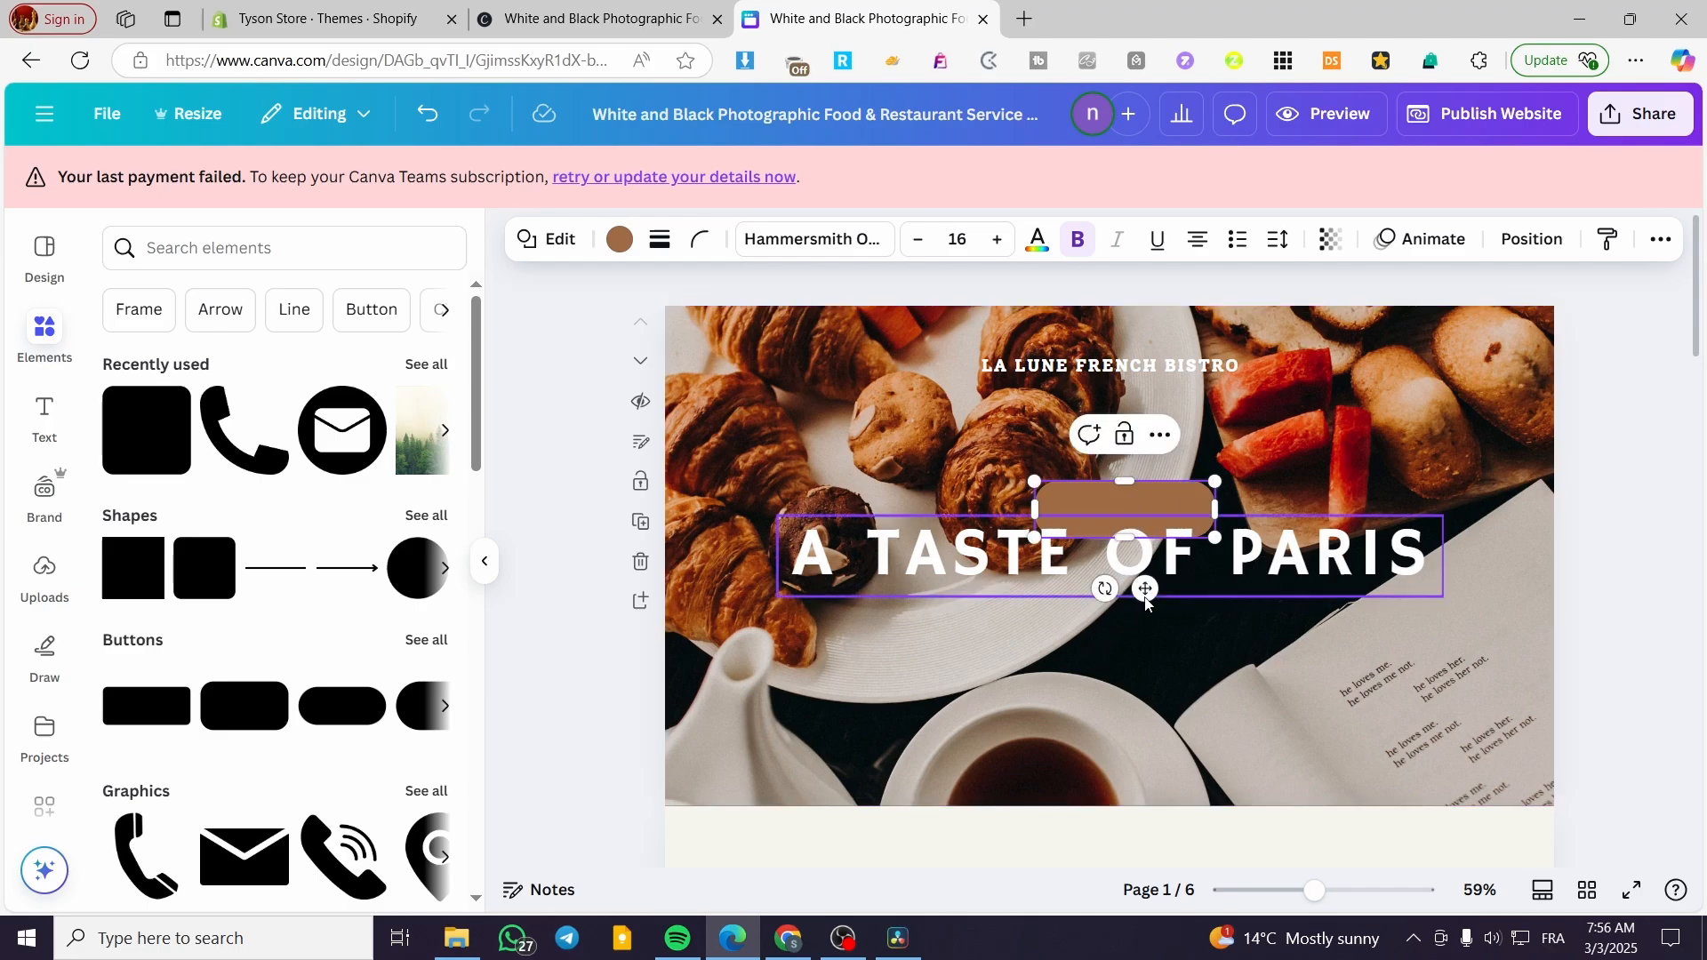
{"action": "left_click_drag", "start_coordinate": [1145, 589], "coordinate": [801, 419]}
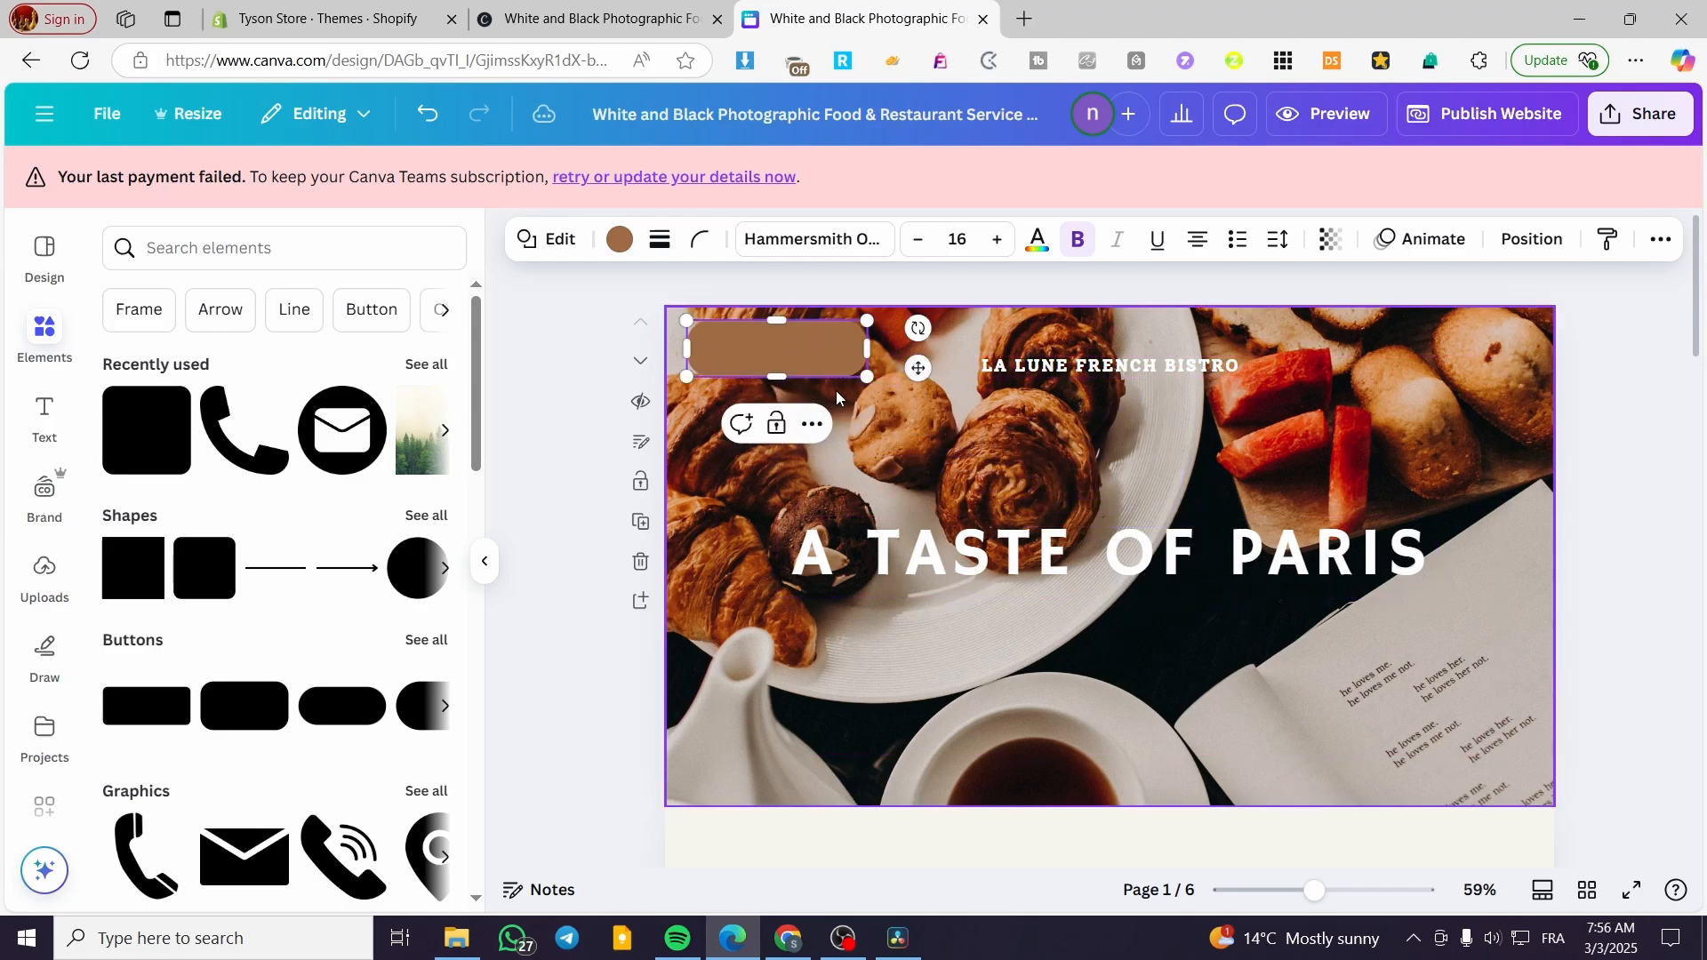
{"action": "left_click_drag", "start_coordinate": [865, 373], "coordinate": [824, 362]}
- Add a thin line arrow, shorten it and place it pointing left at the left end of the brown button shape
{"action": "left_click", "coordinate": [228, 303]}
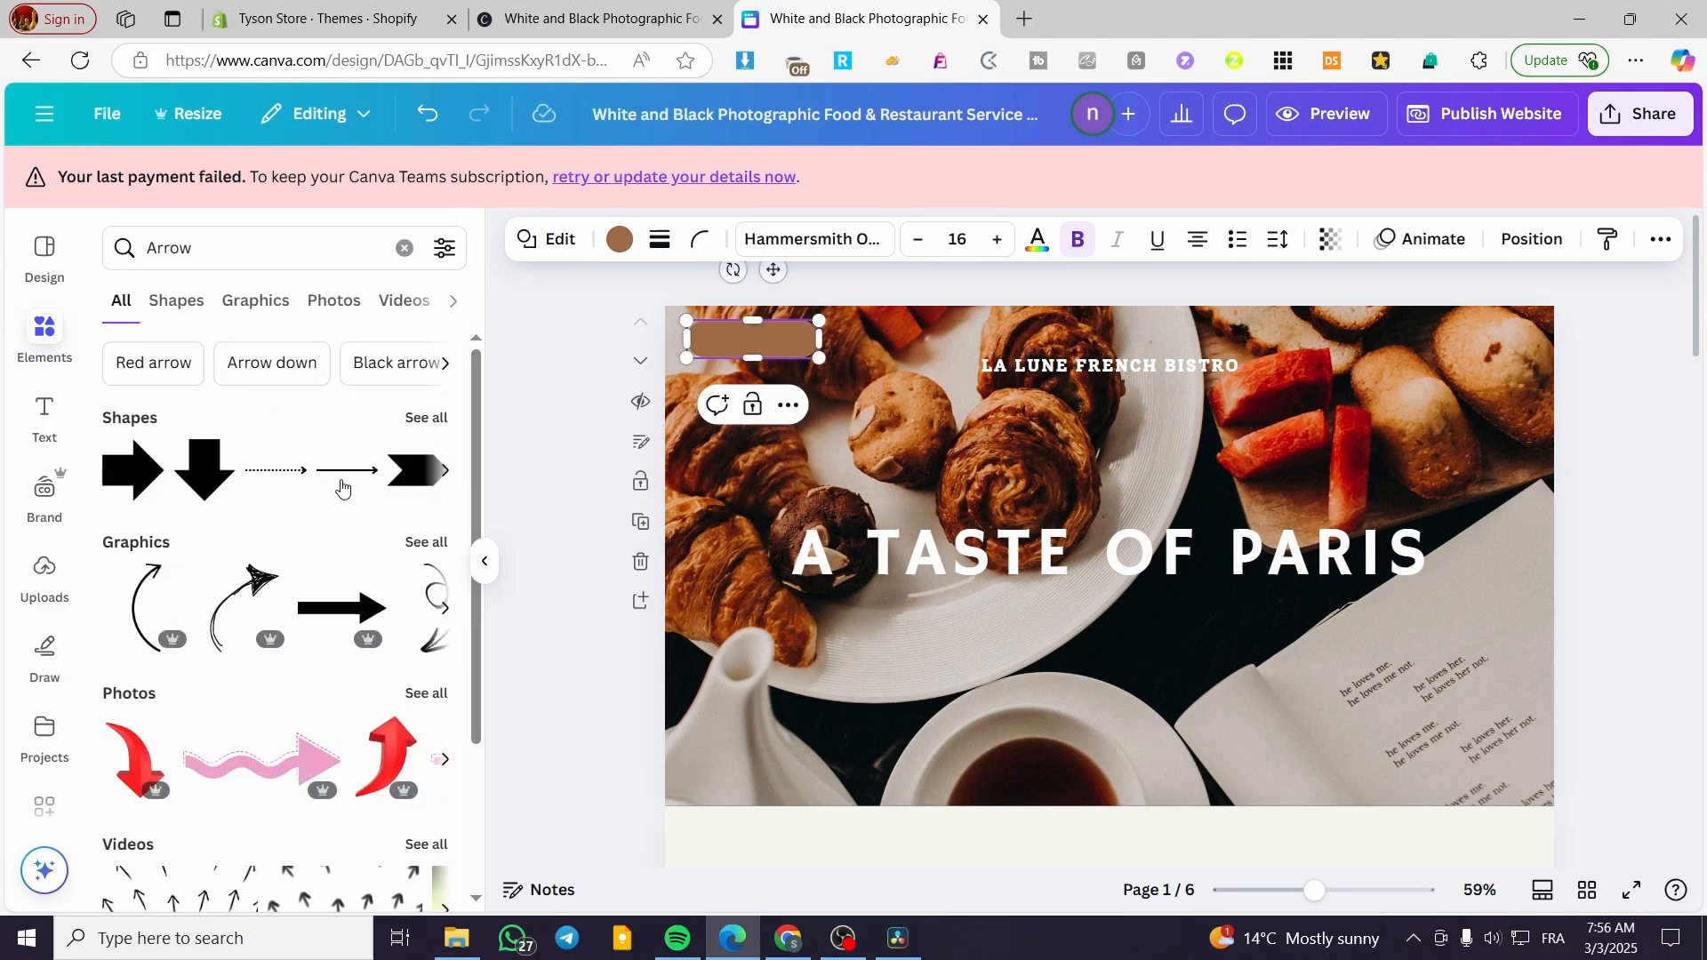
{"action": "left_click", "coordinate": [343, 488]}
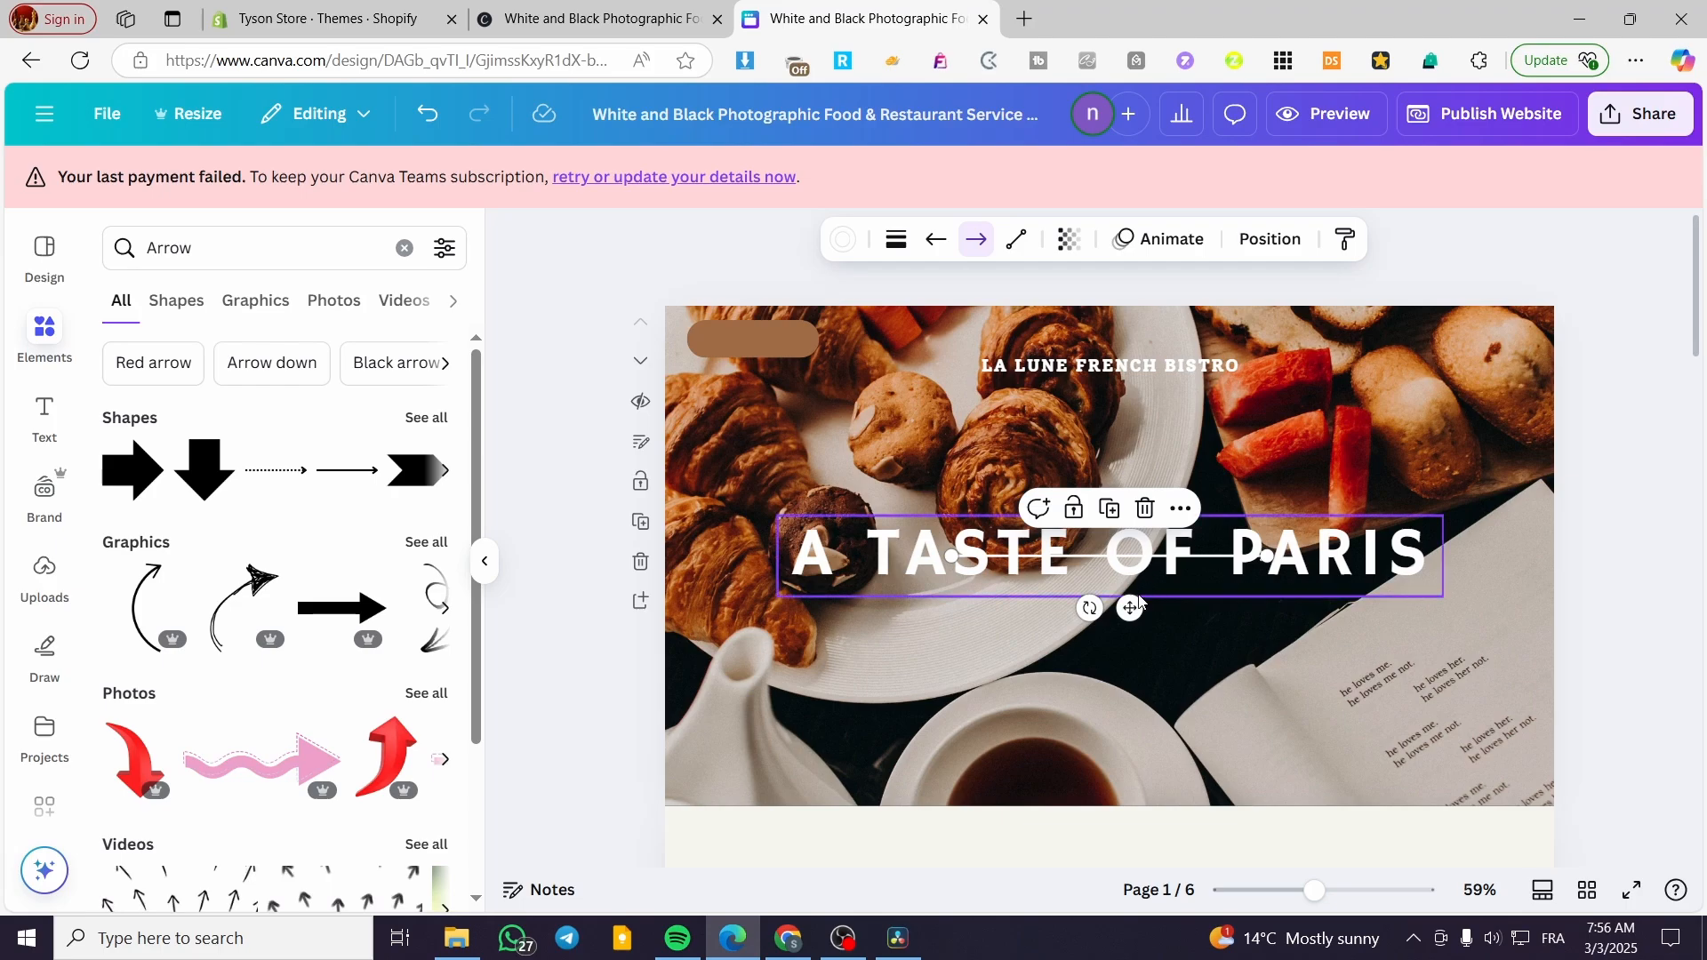
{"action": "left_click_drag", "start_coordinate": [1127, 606], "coordinate": [1075, 503]}
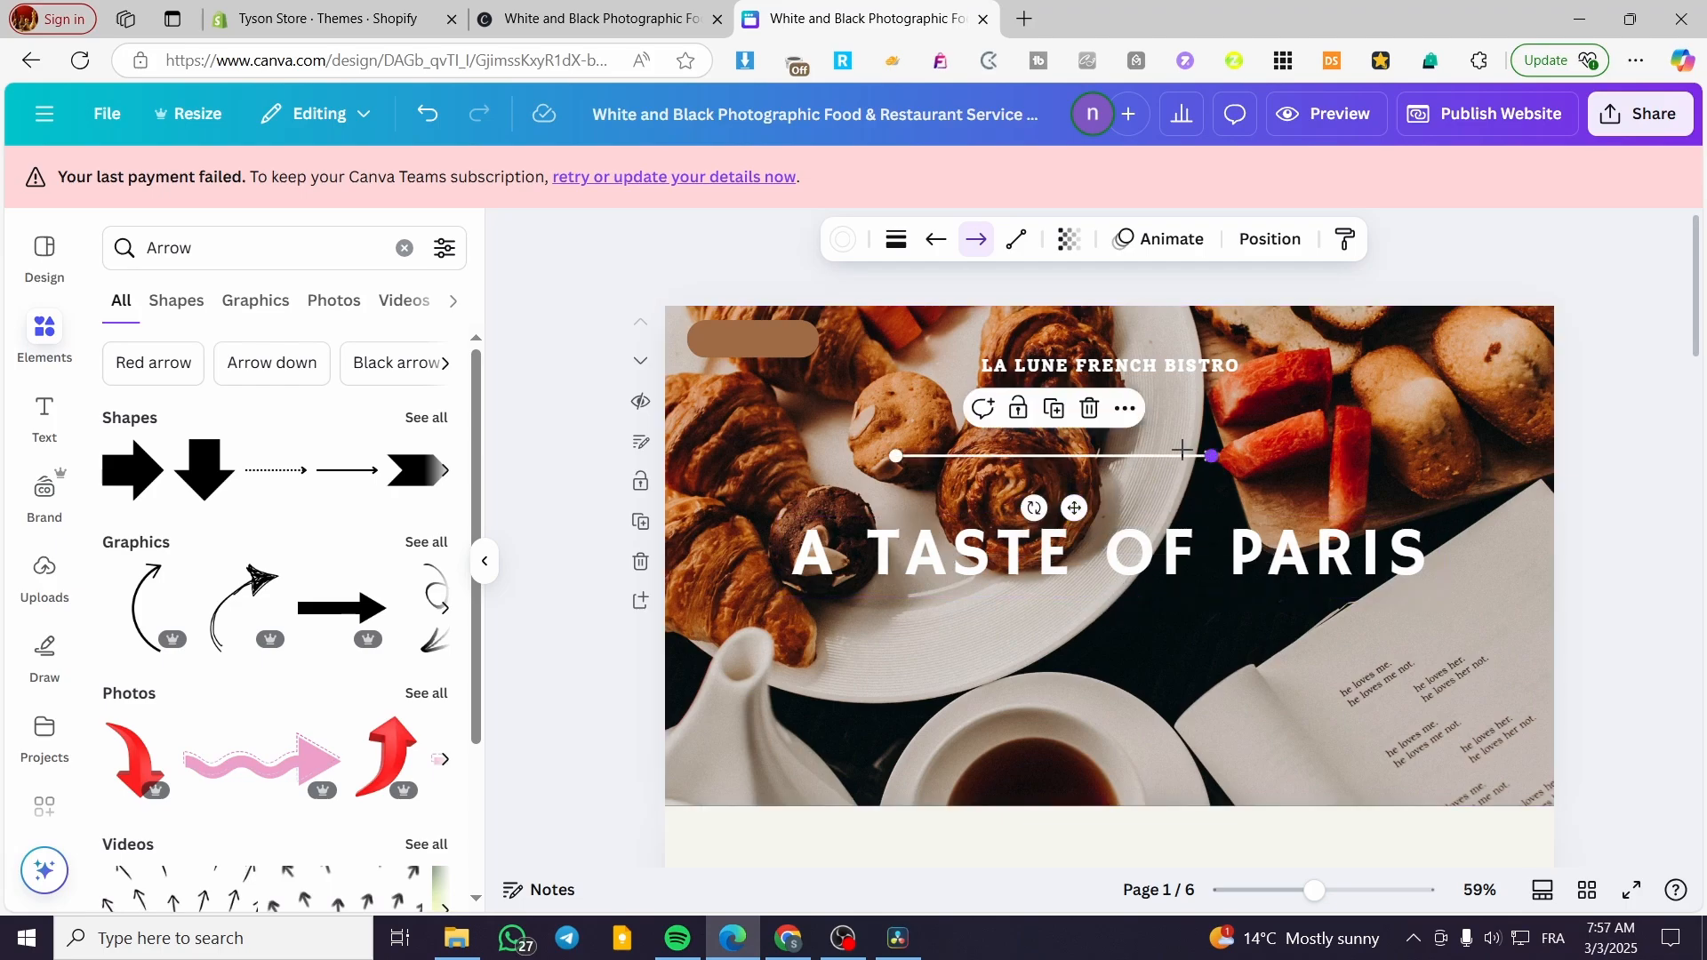
{"action": "left_click_drag", "start_coordinate": [1209, 455], "coordinate": [681, 389]}
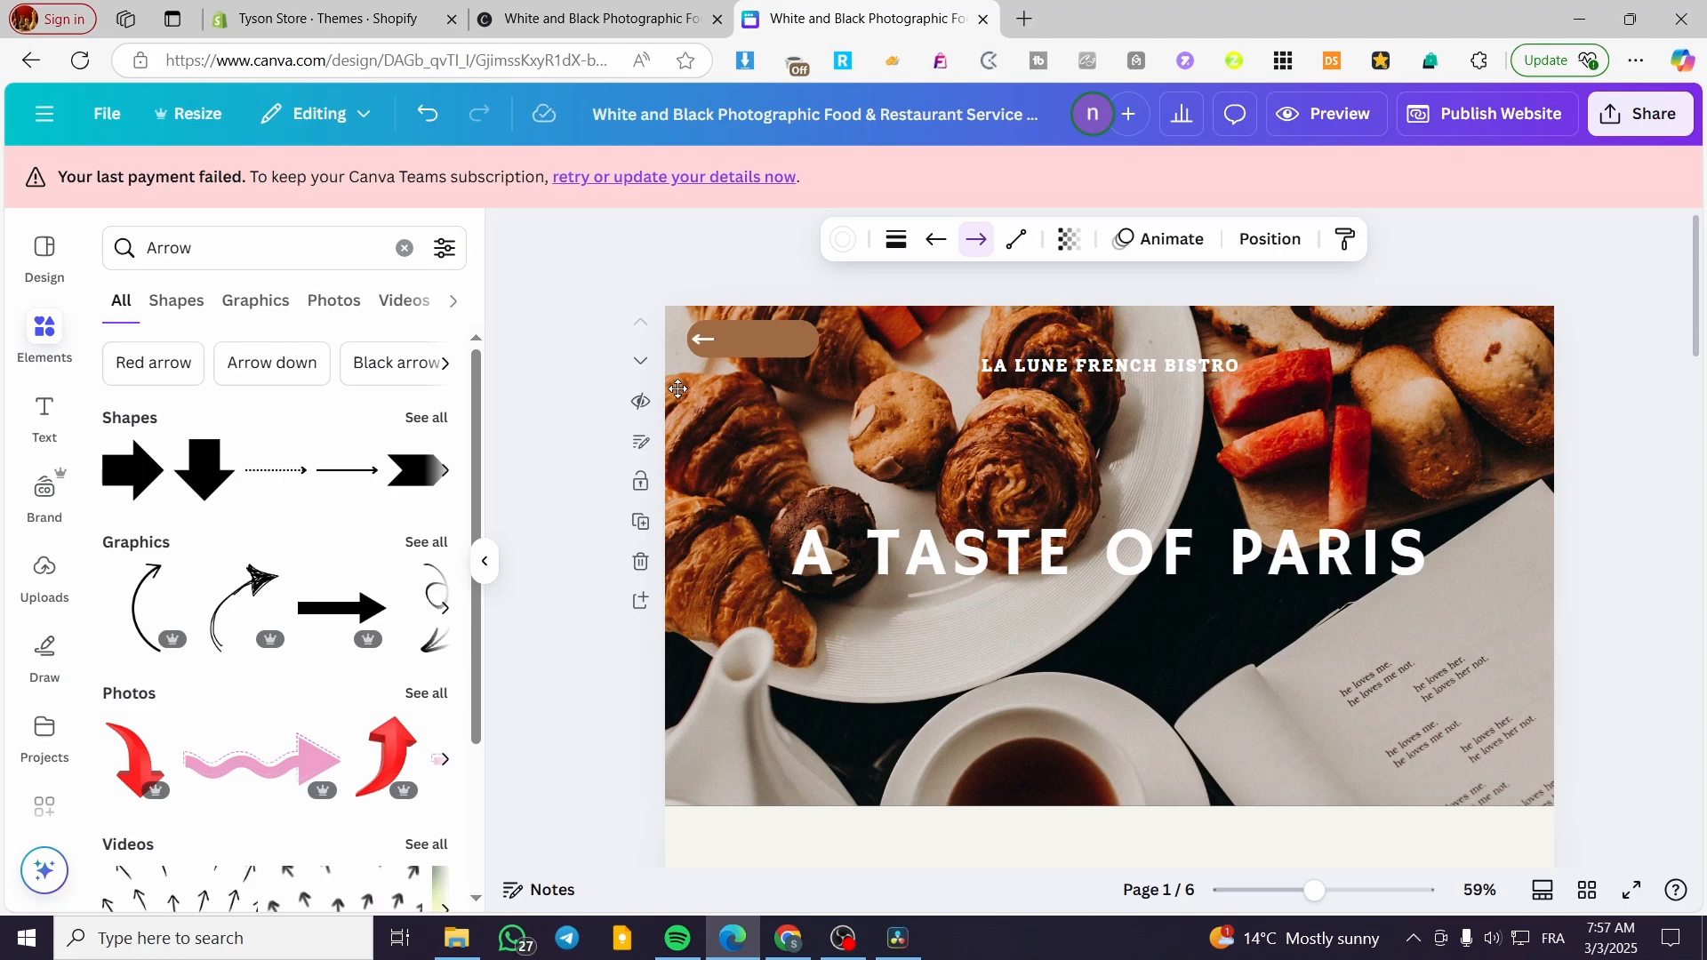
{"action": "left_click", "coordinate": [587, 476]}
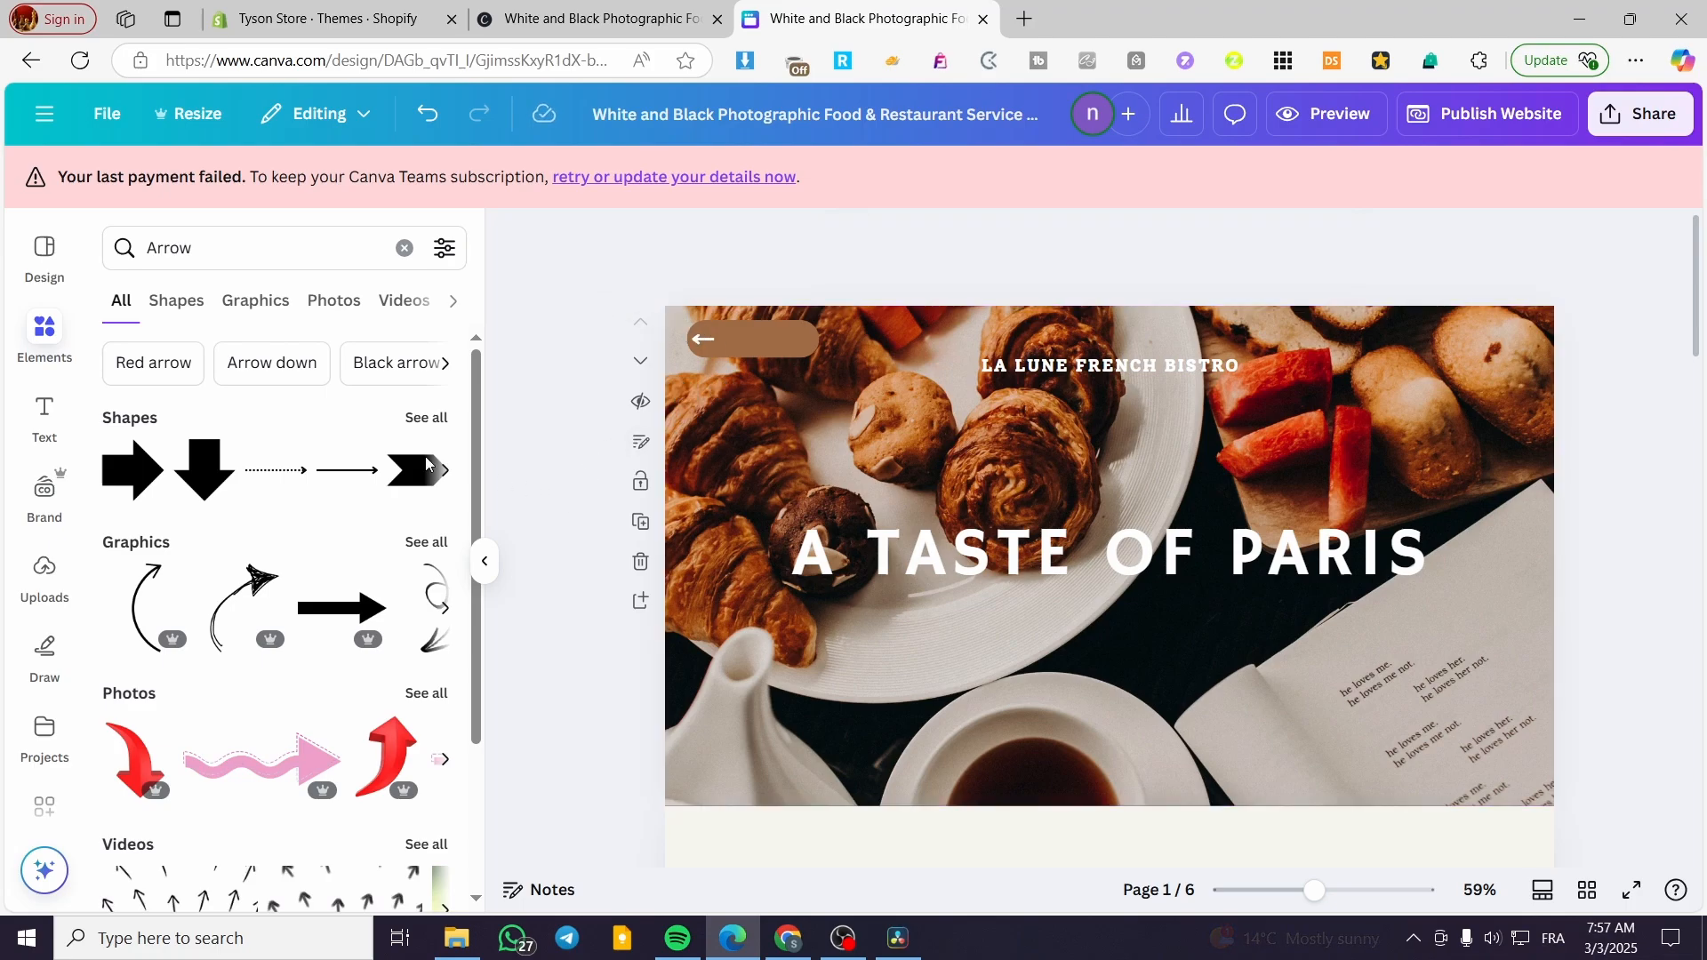
- Add a heading reading "Back to shopify" and shrink it to size 13.2 on the brown button beside the arrow
{"action": "left_click", "coordinate": [28, 416]}
{"action": "left_click", "coordinate": [276, 578]}
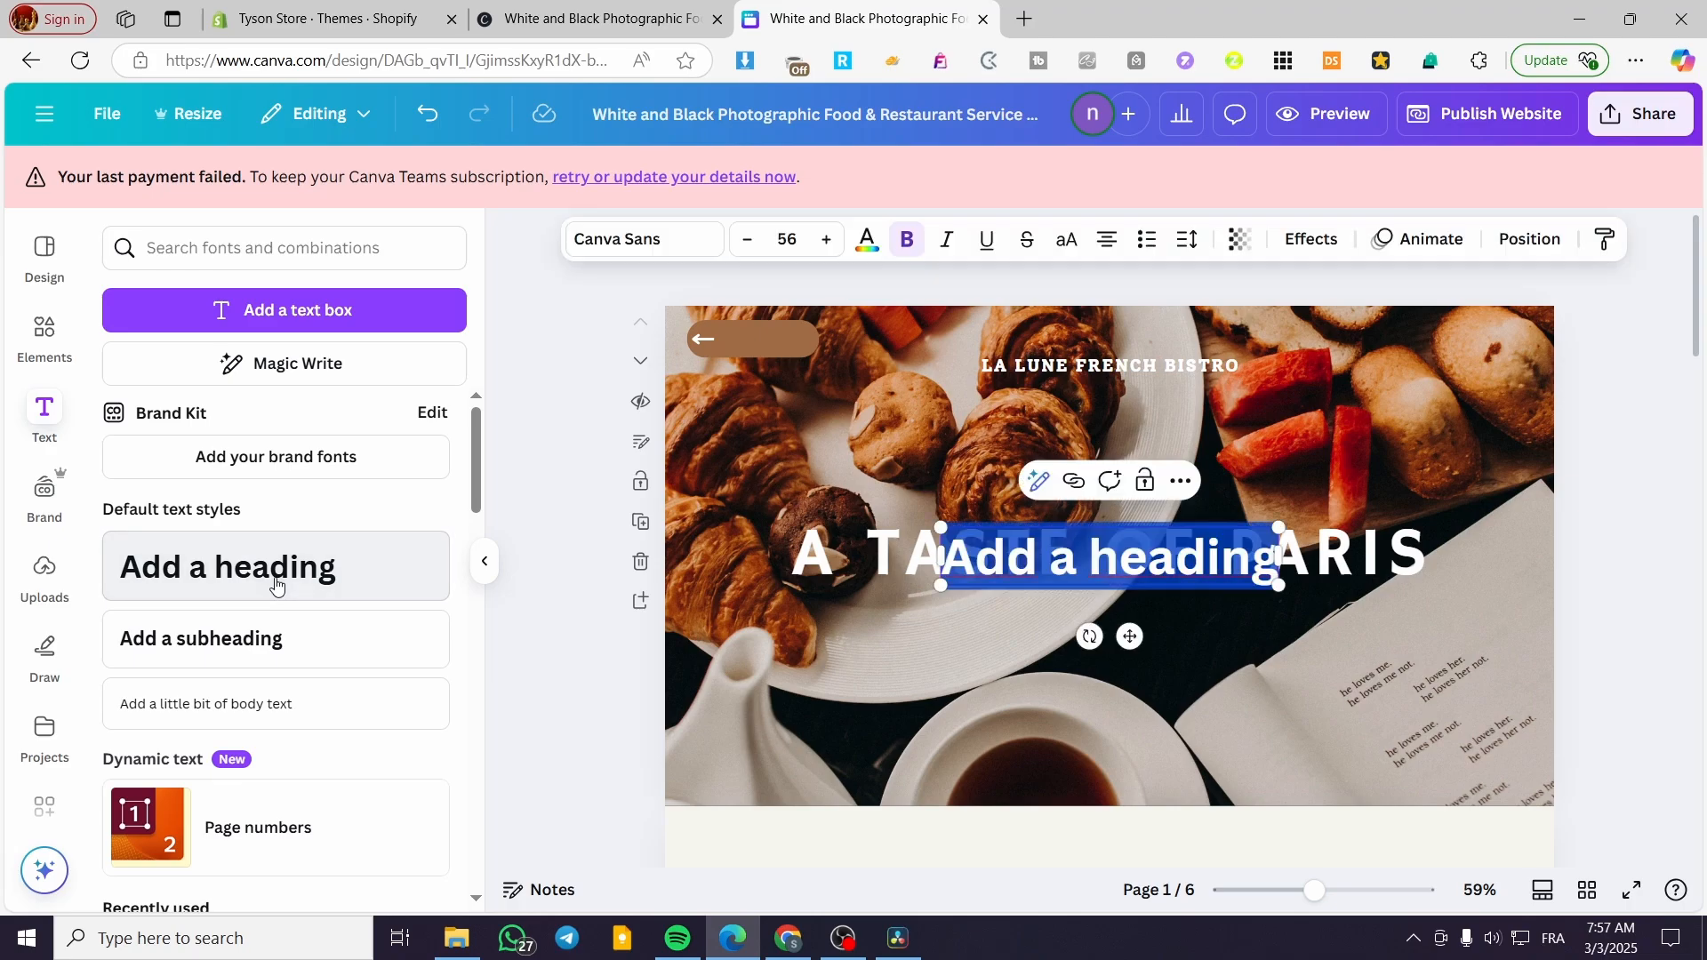
{"action": "type", "text": "Ba"}
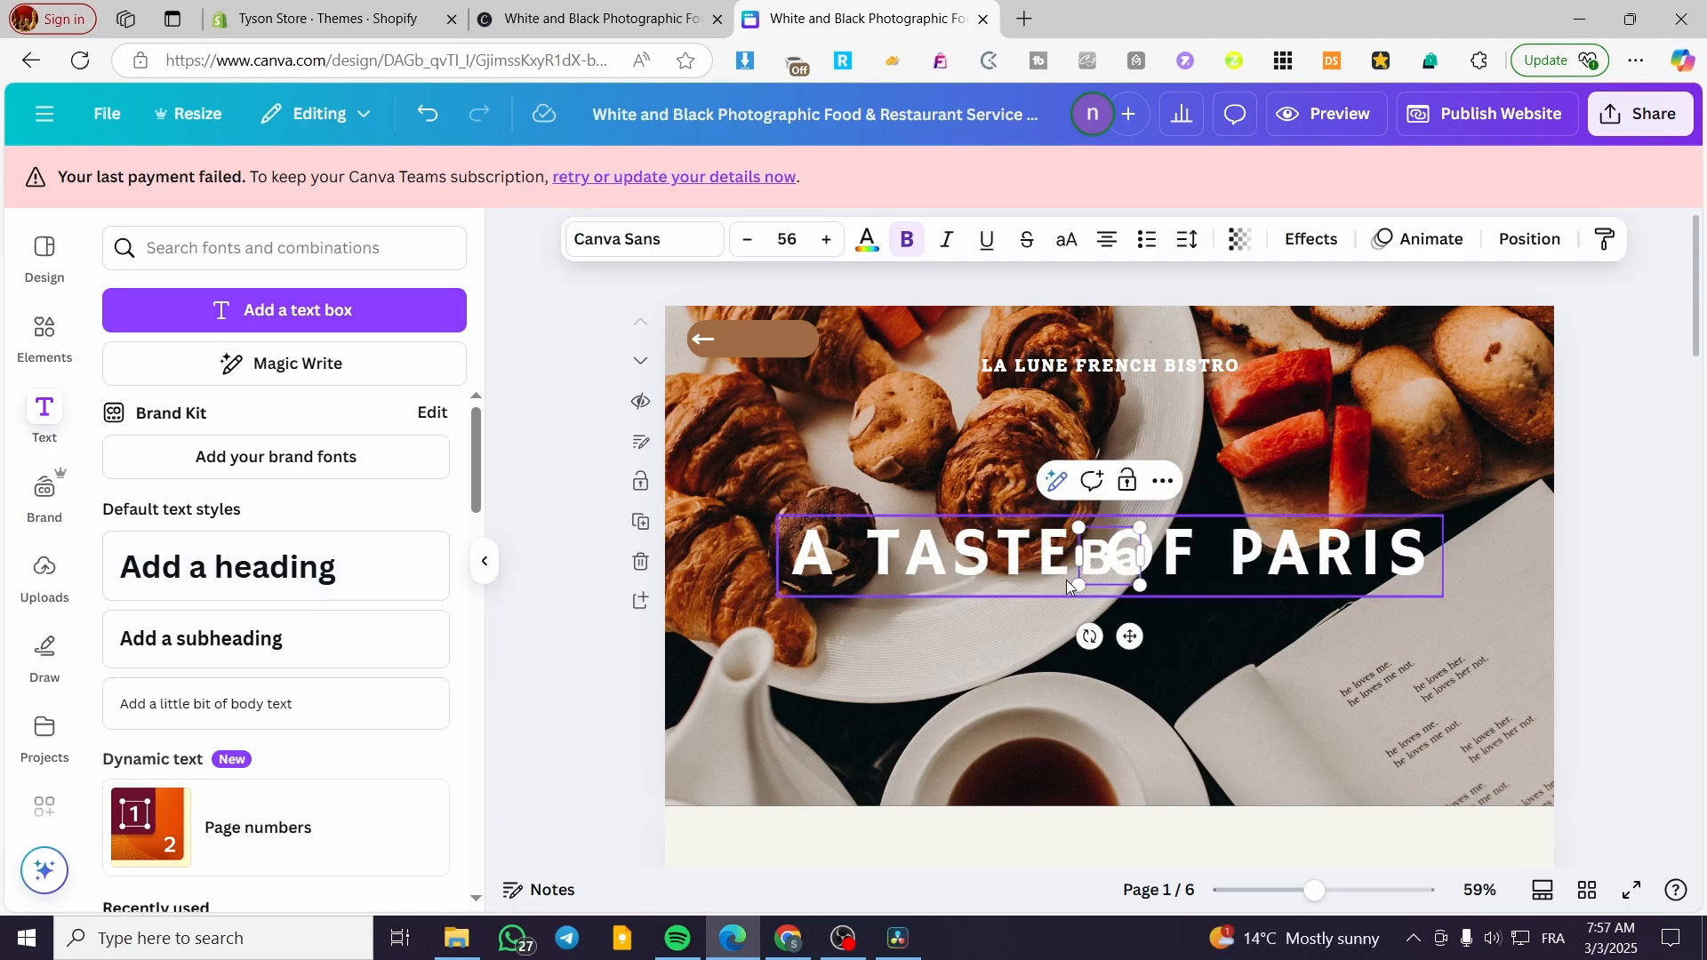
{"action": "type", "text": "ck to s"}
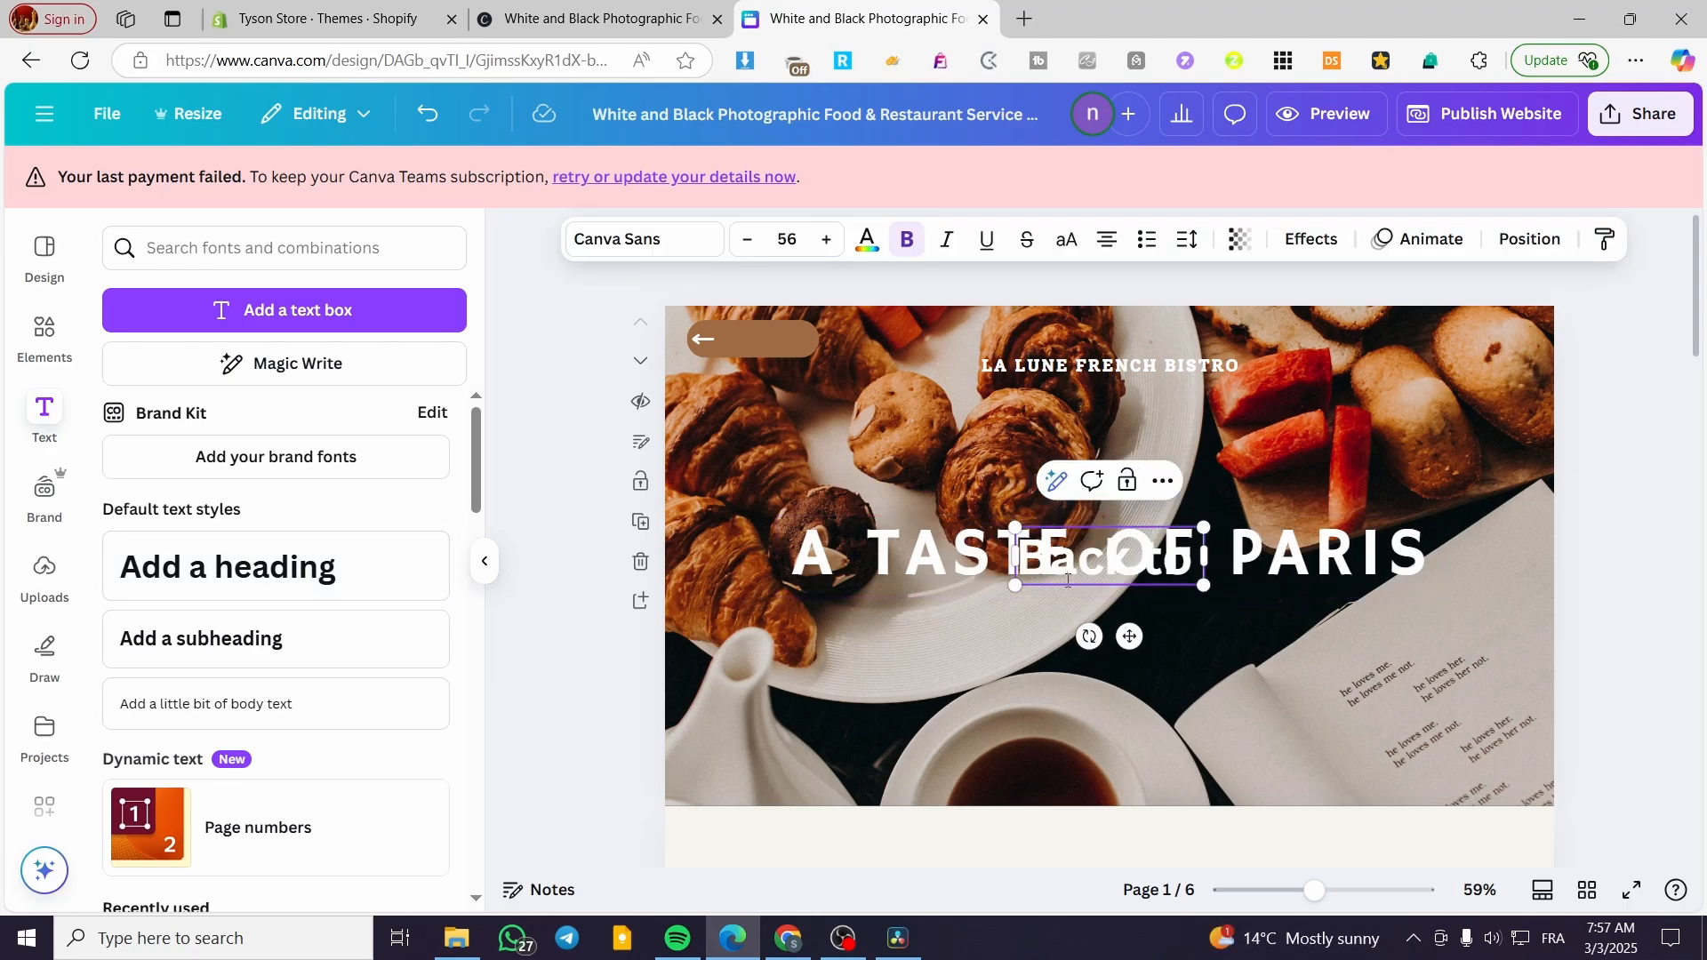
{"action": "type", "text": "hopify"}
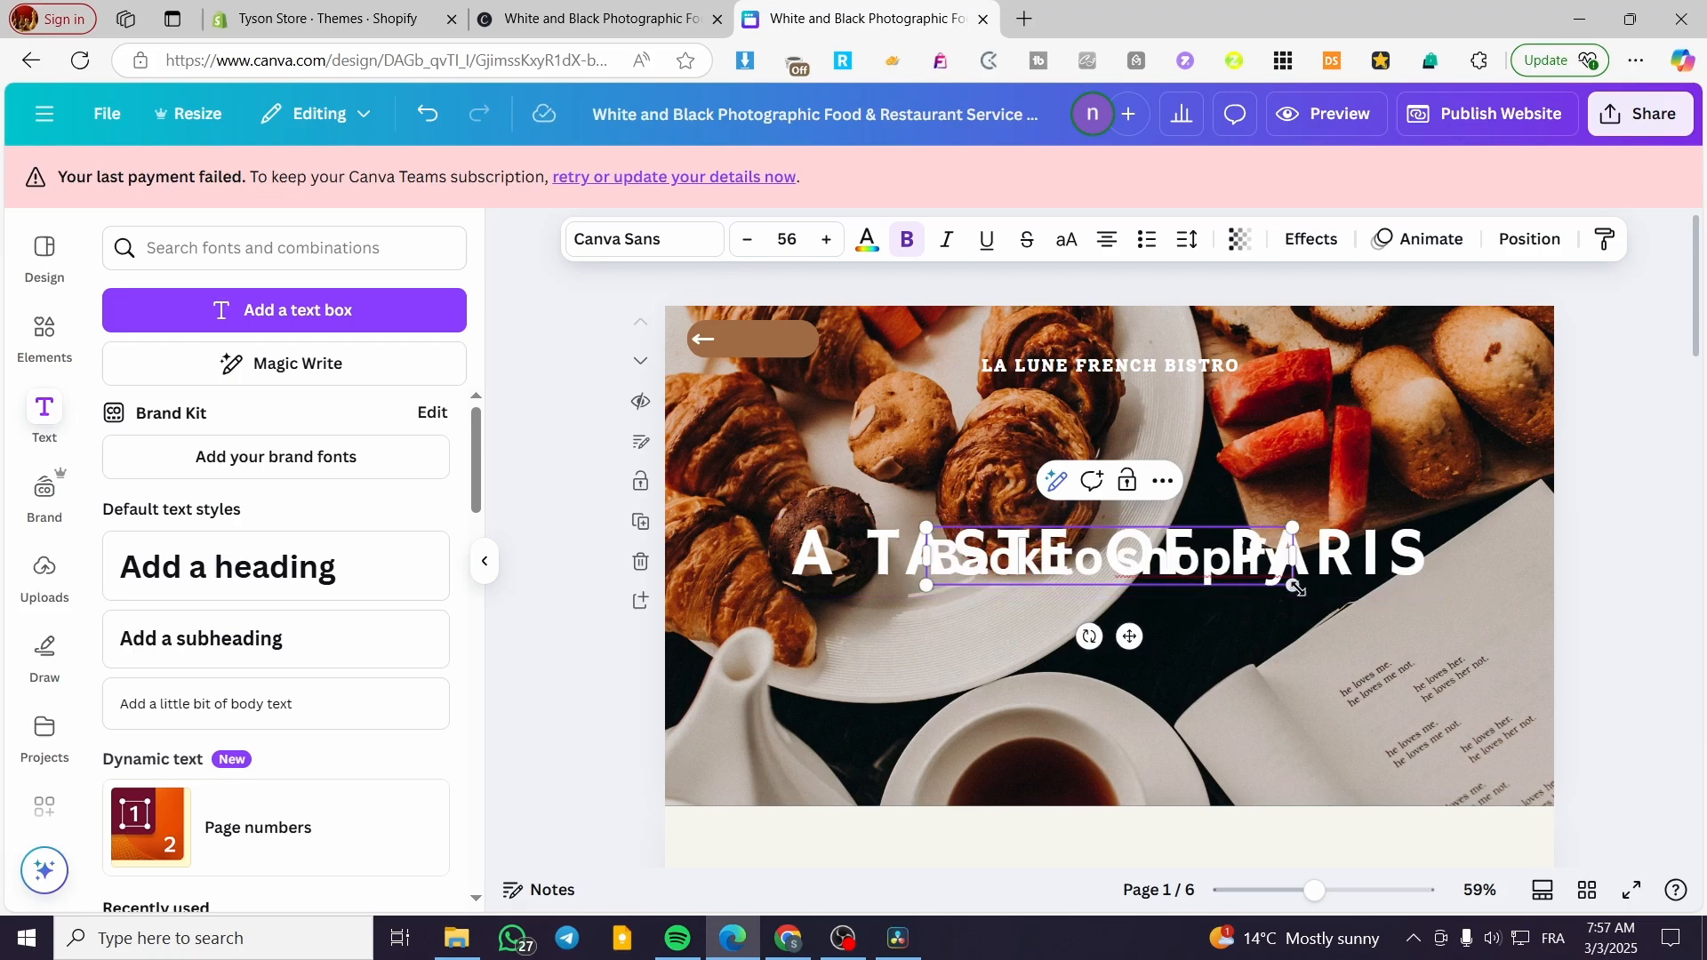
{"action": "left_click_drag", "start_coordinate": [1292, 585], "coordinate": [788, 392]}
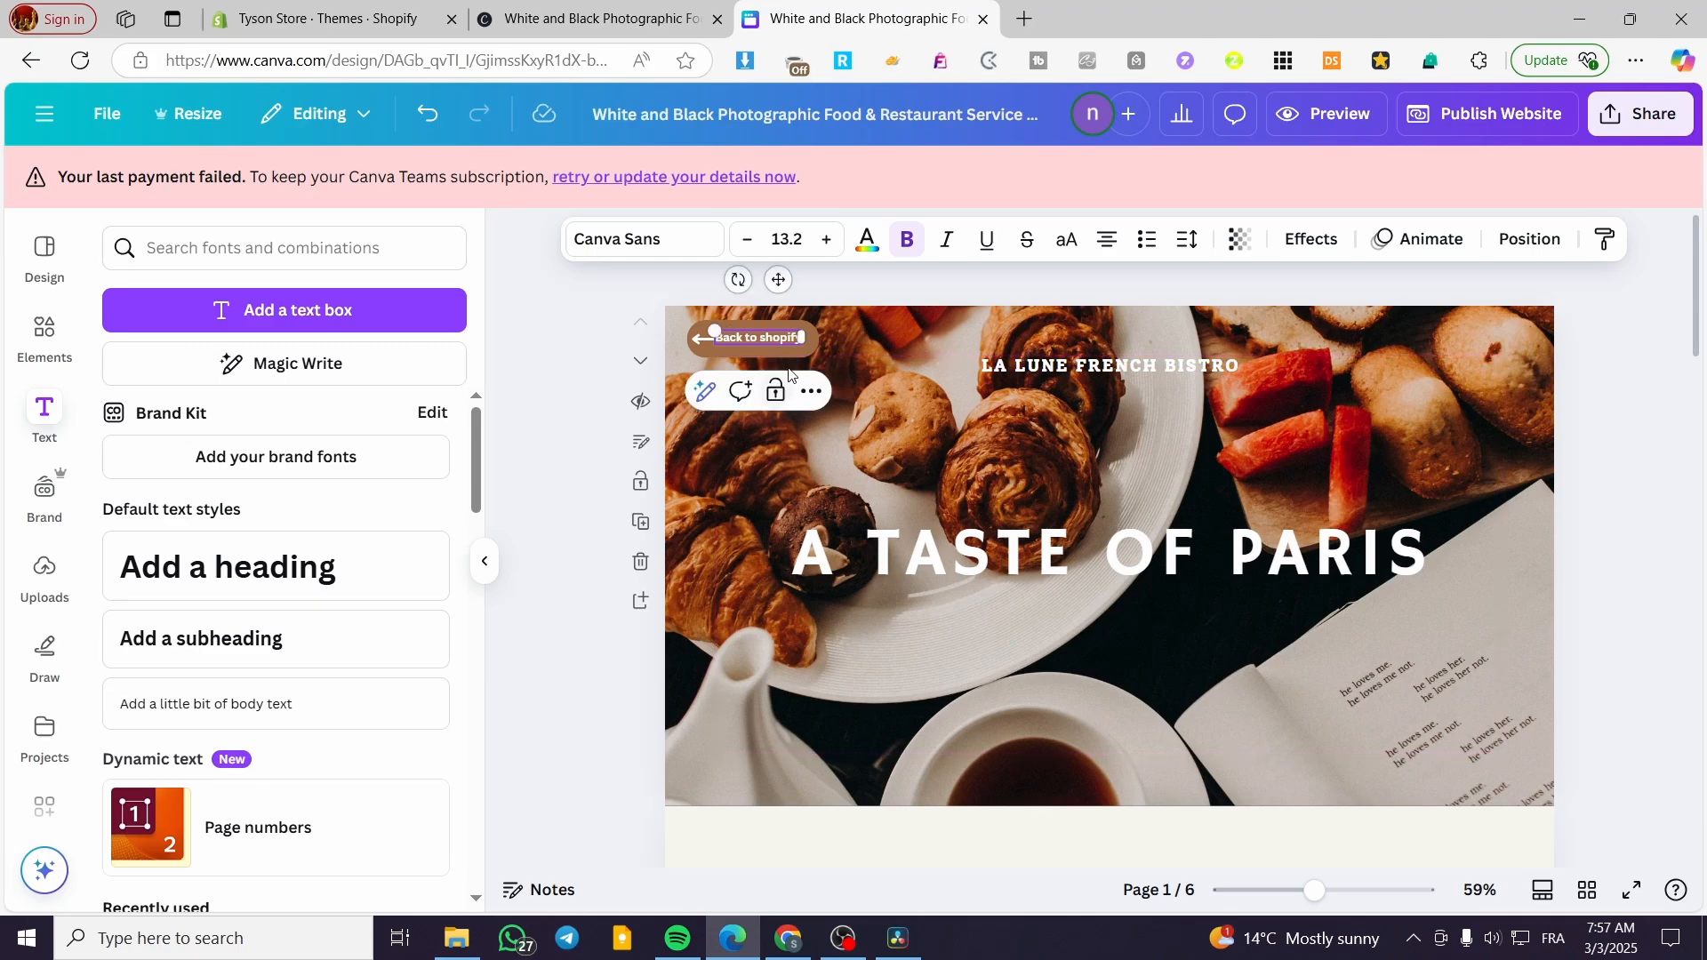
- Fine-tune the position of the Back to shopify text within the brown button
{"action": "left_click", "coordinate": [957, 343]}
{"action": "left_click", "coordinate": [786, 340]}
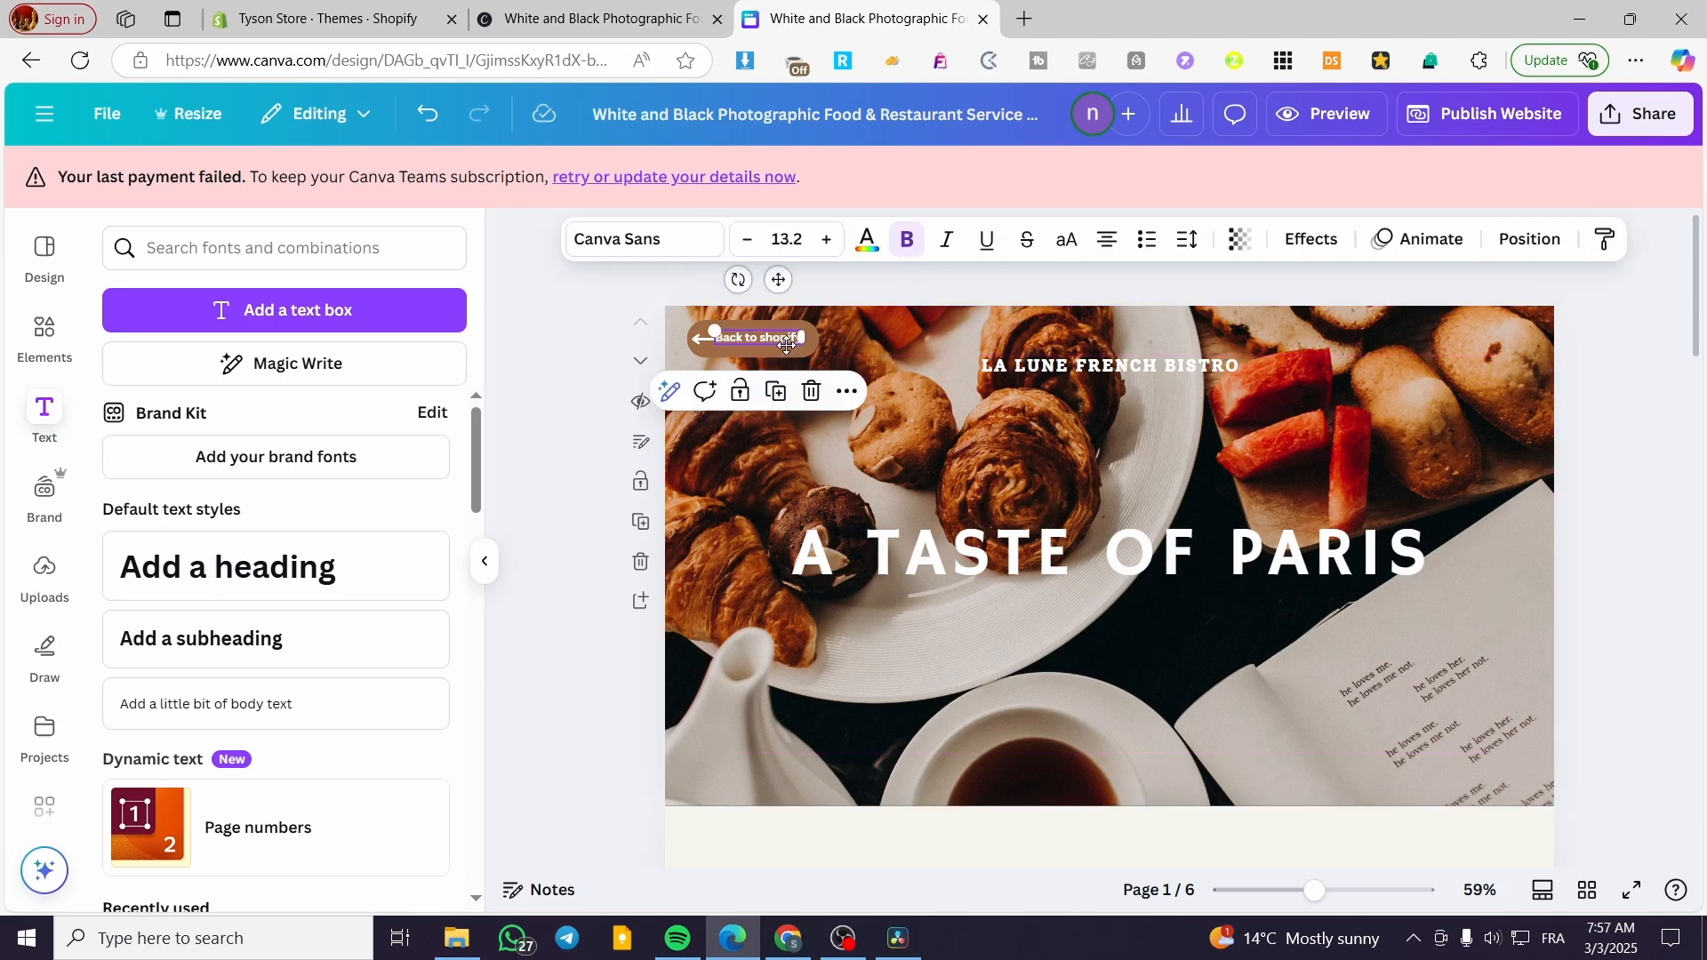
{"action": "double_click", "coordinate": [790, 342]}
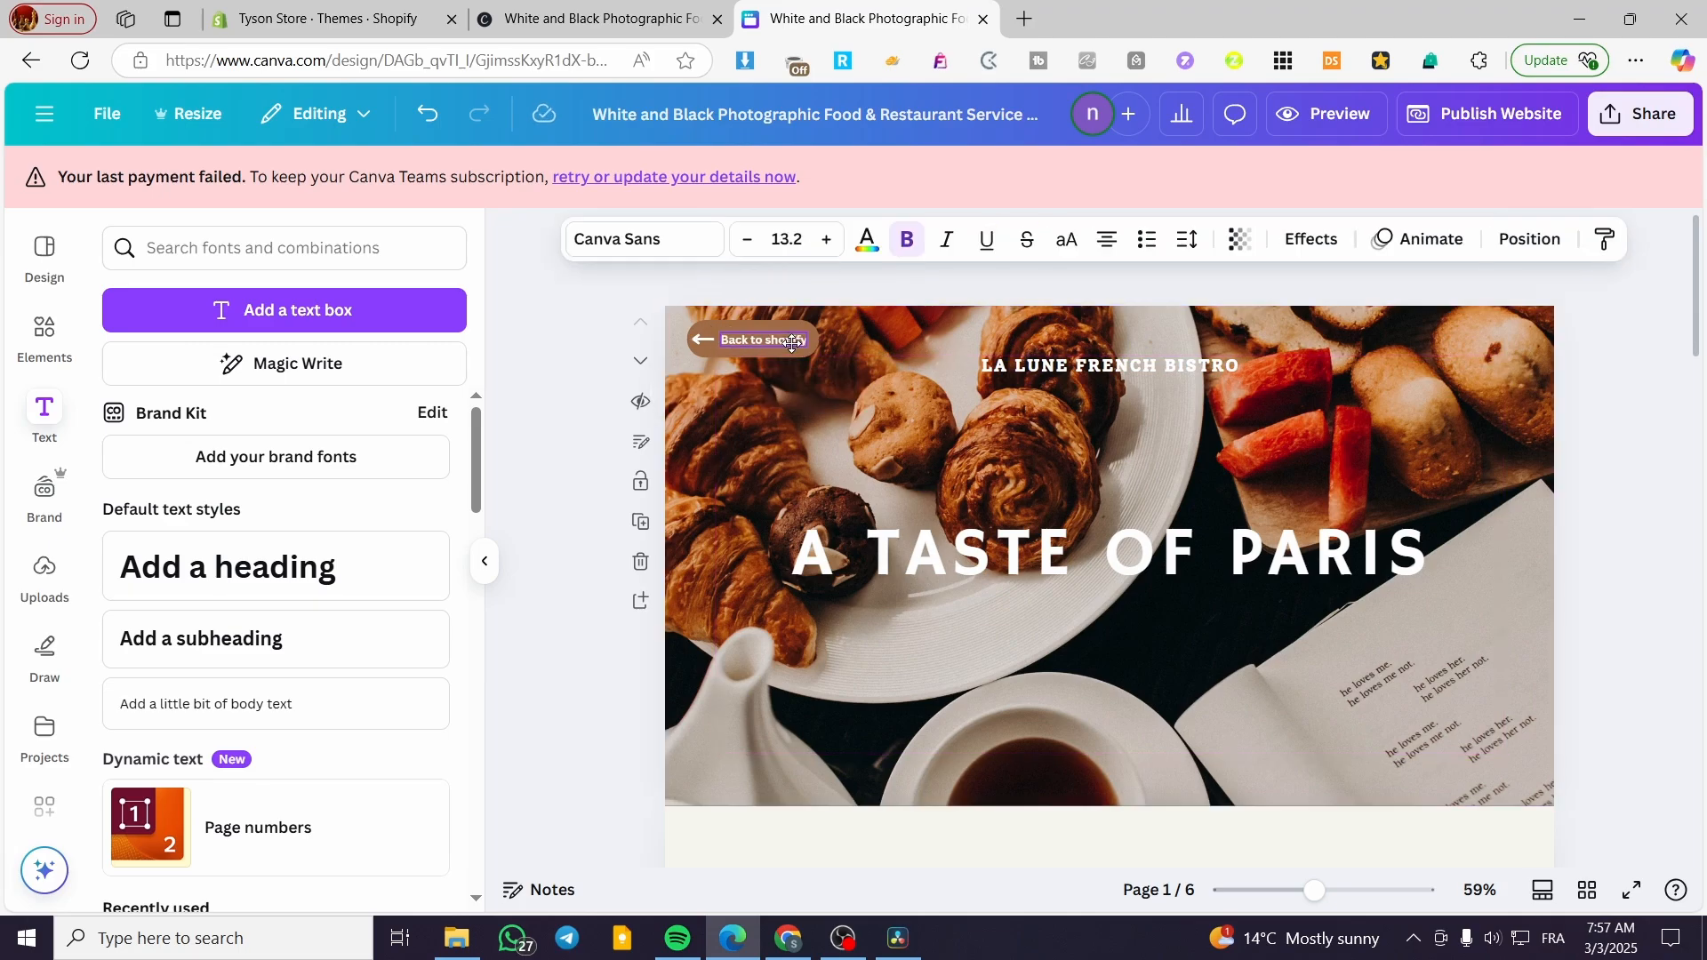
{"action": "left_click_drag", "start_coordinate": [791, 343], "coordinate": [789, 342]}
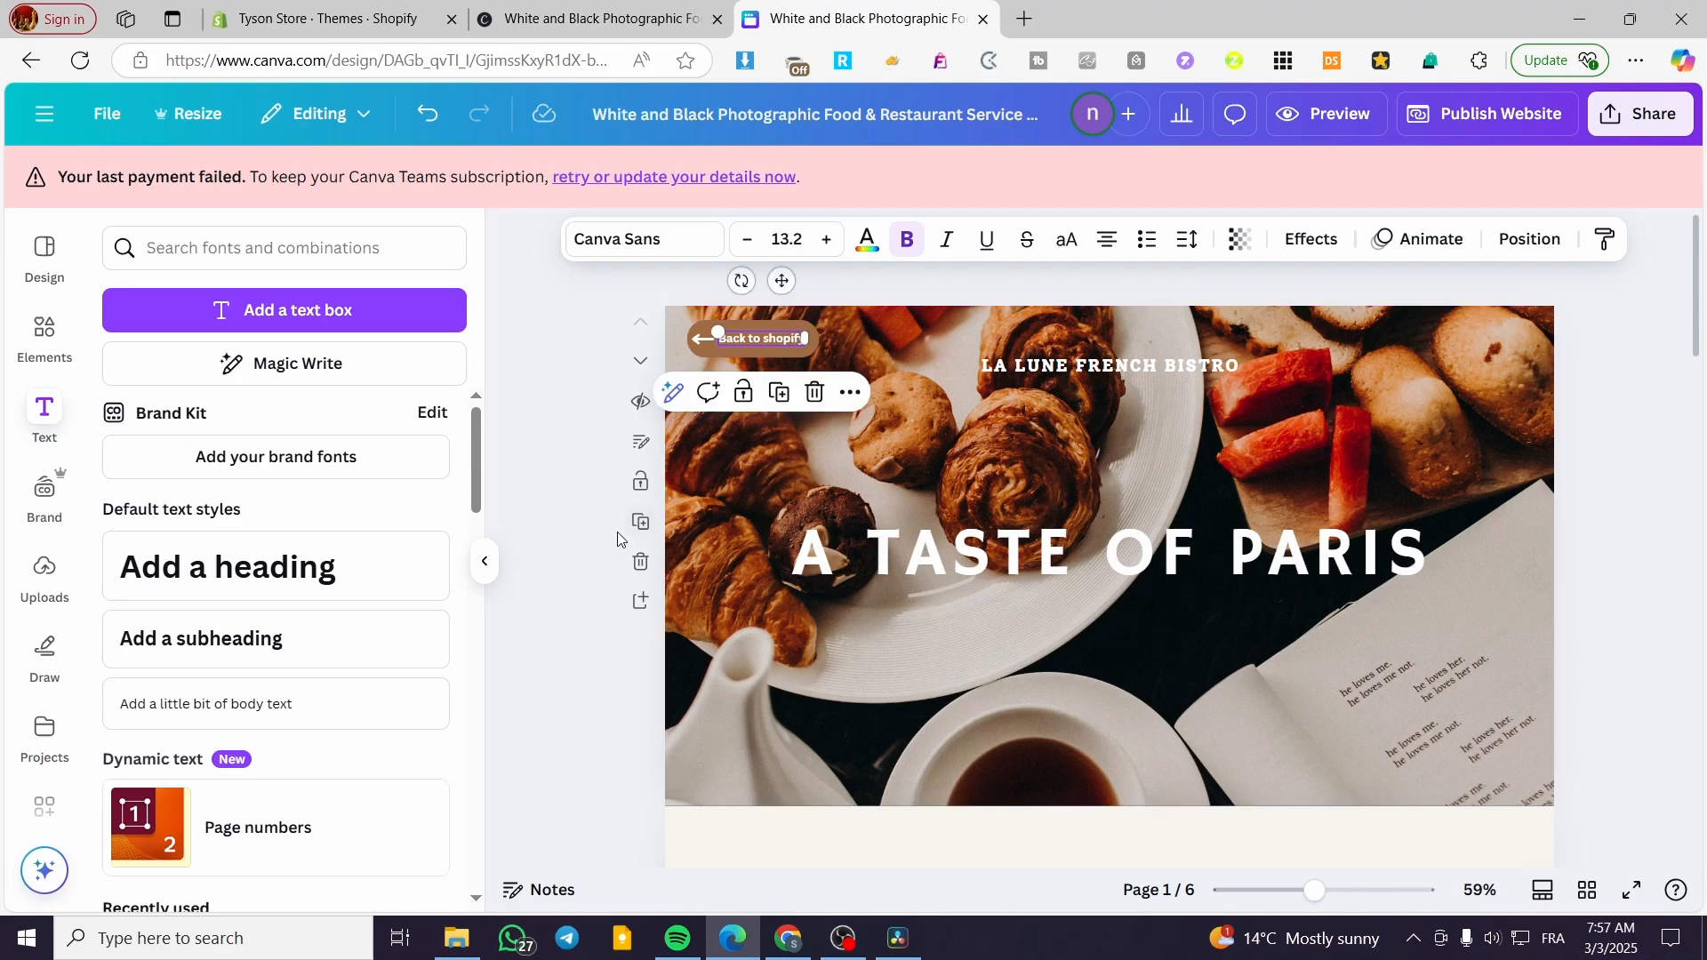
{"action": "left_click", "coordinate": [574, 542]}
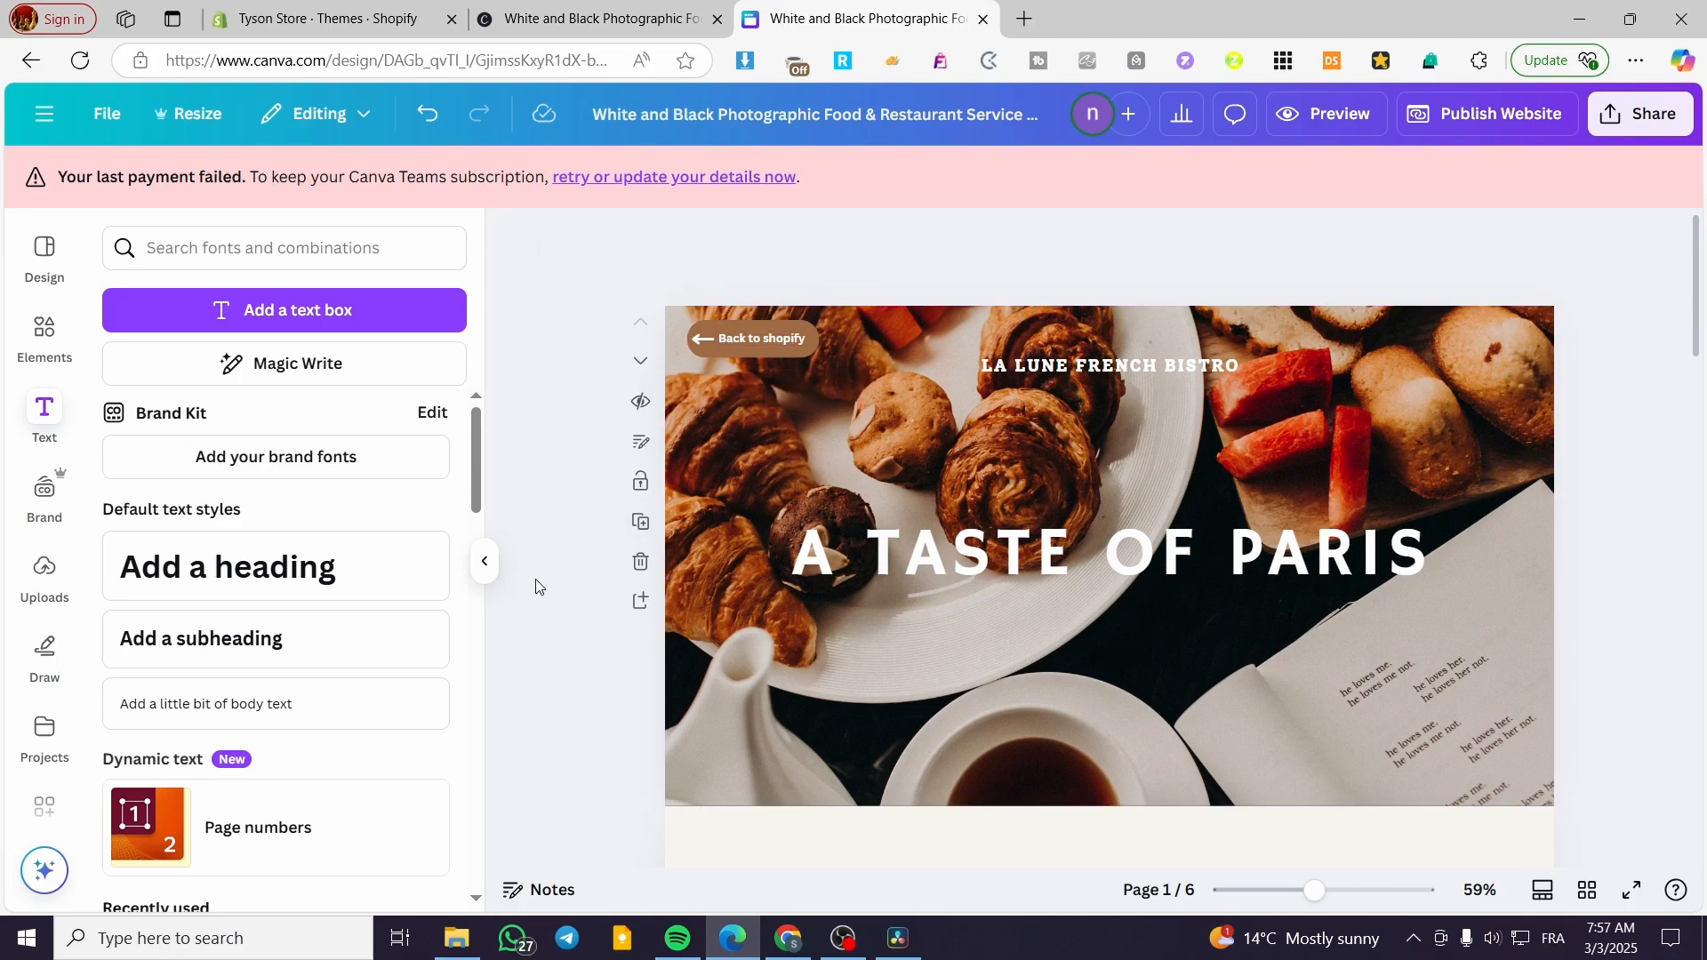
- Switch to the Shopify admin, open the live online store and copy its web address
{"action": "double_click", "coordinate": [756, 342]}
{"action": "left_click", "coordinate": [594, 16]}
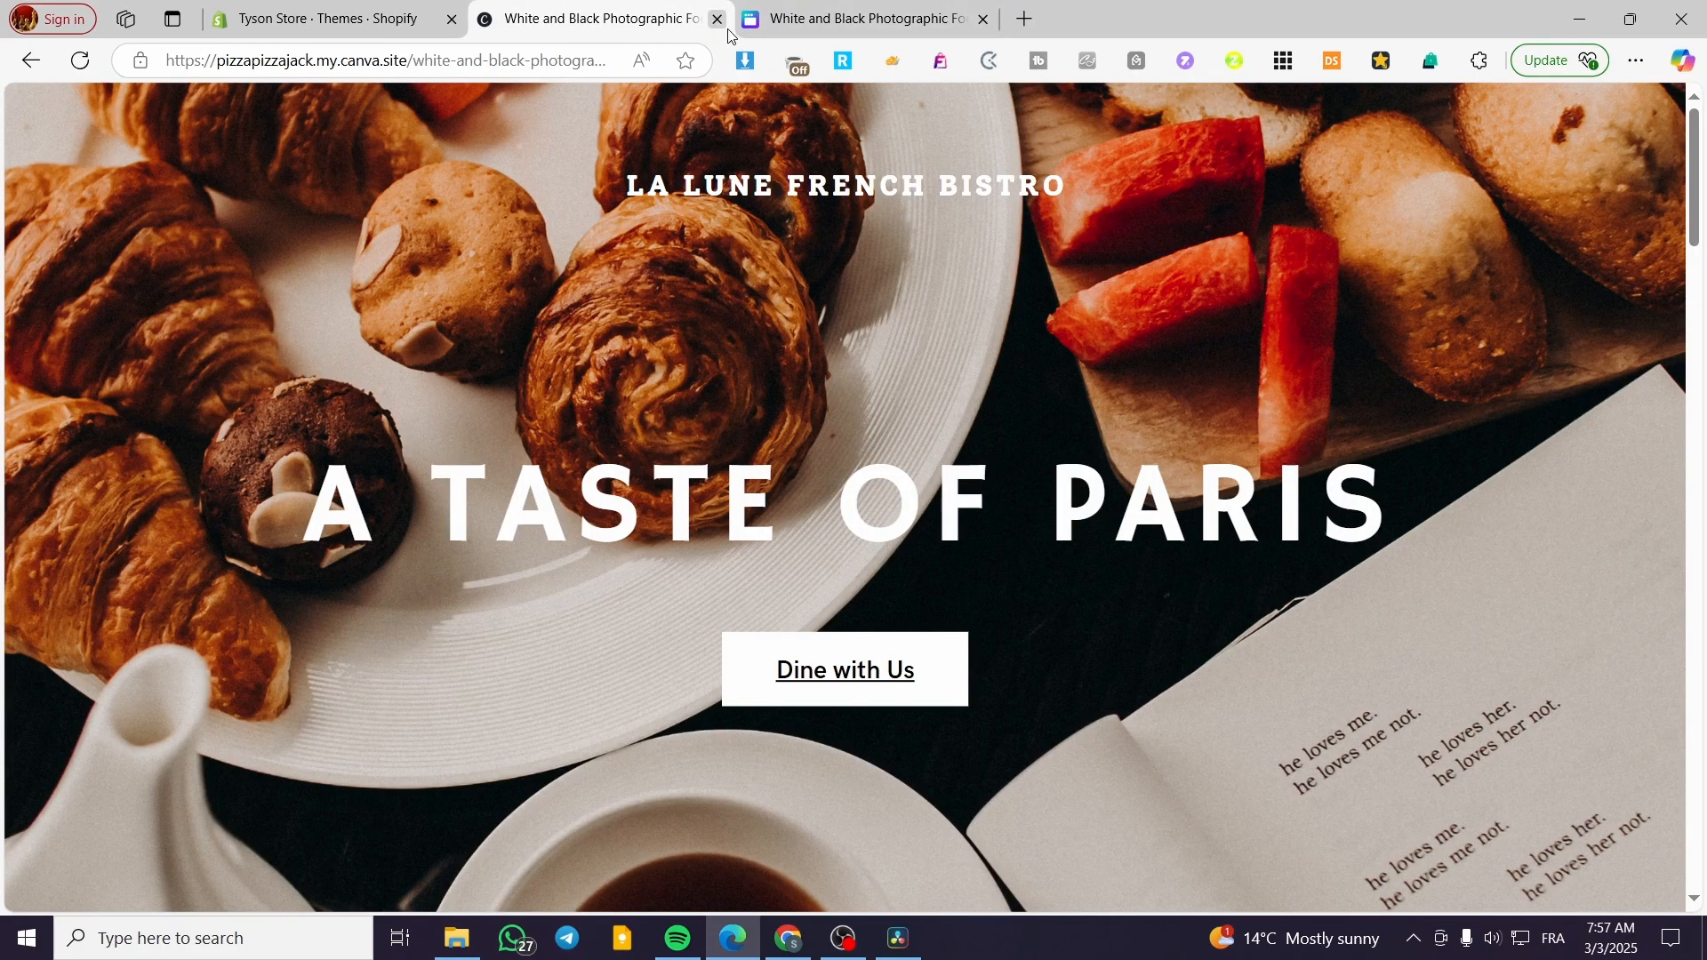
{"action": "left_click", "coordinate": [347, 25]}
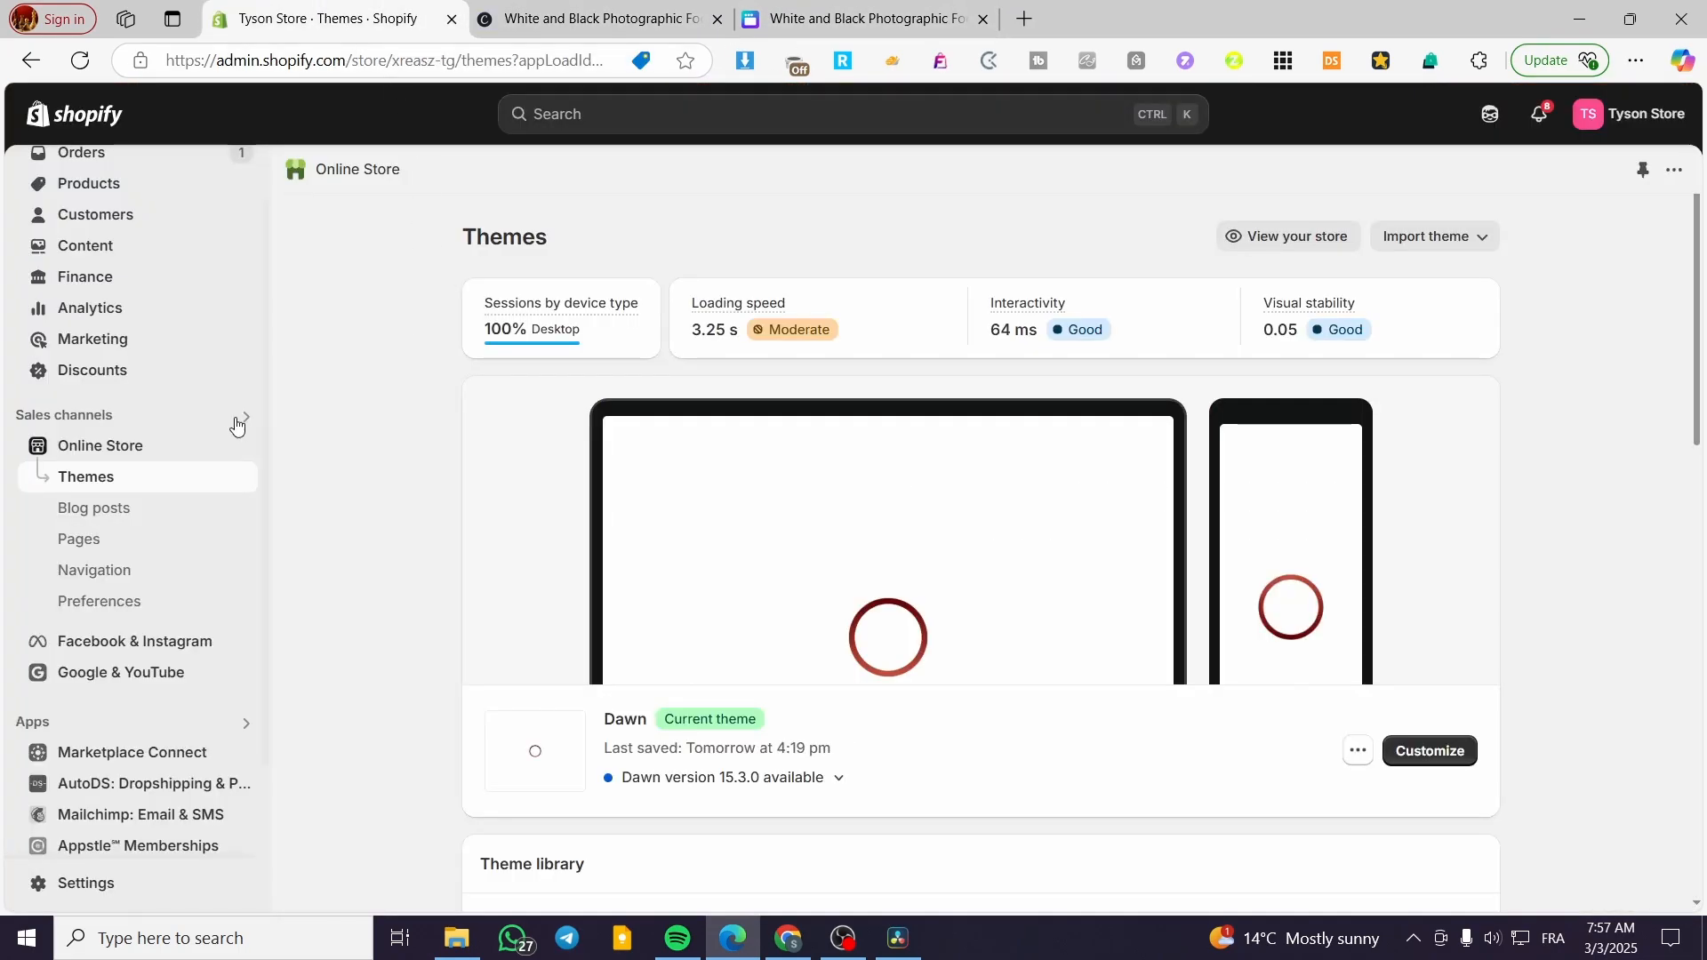
{"action": "left_click", "coordinate": [247, 449]}
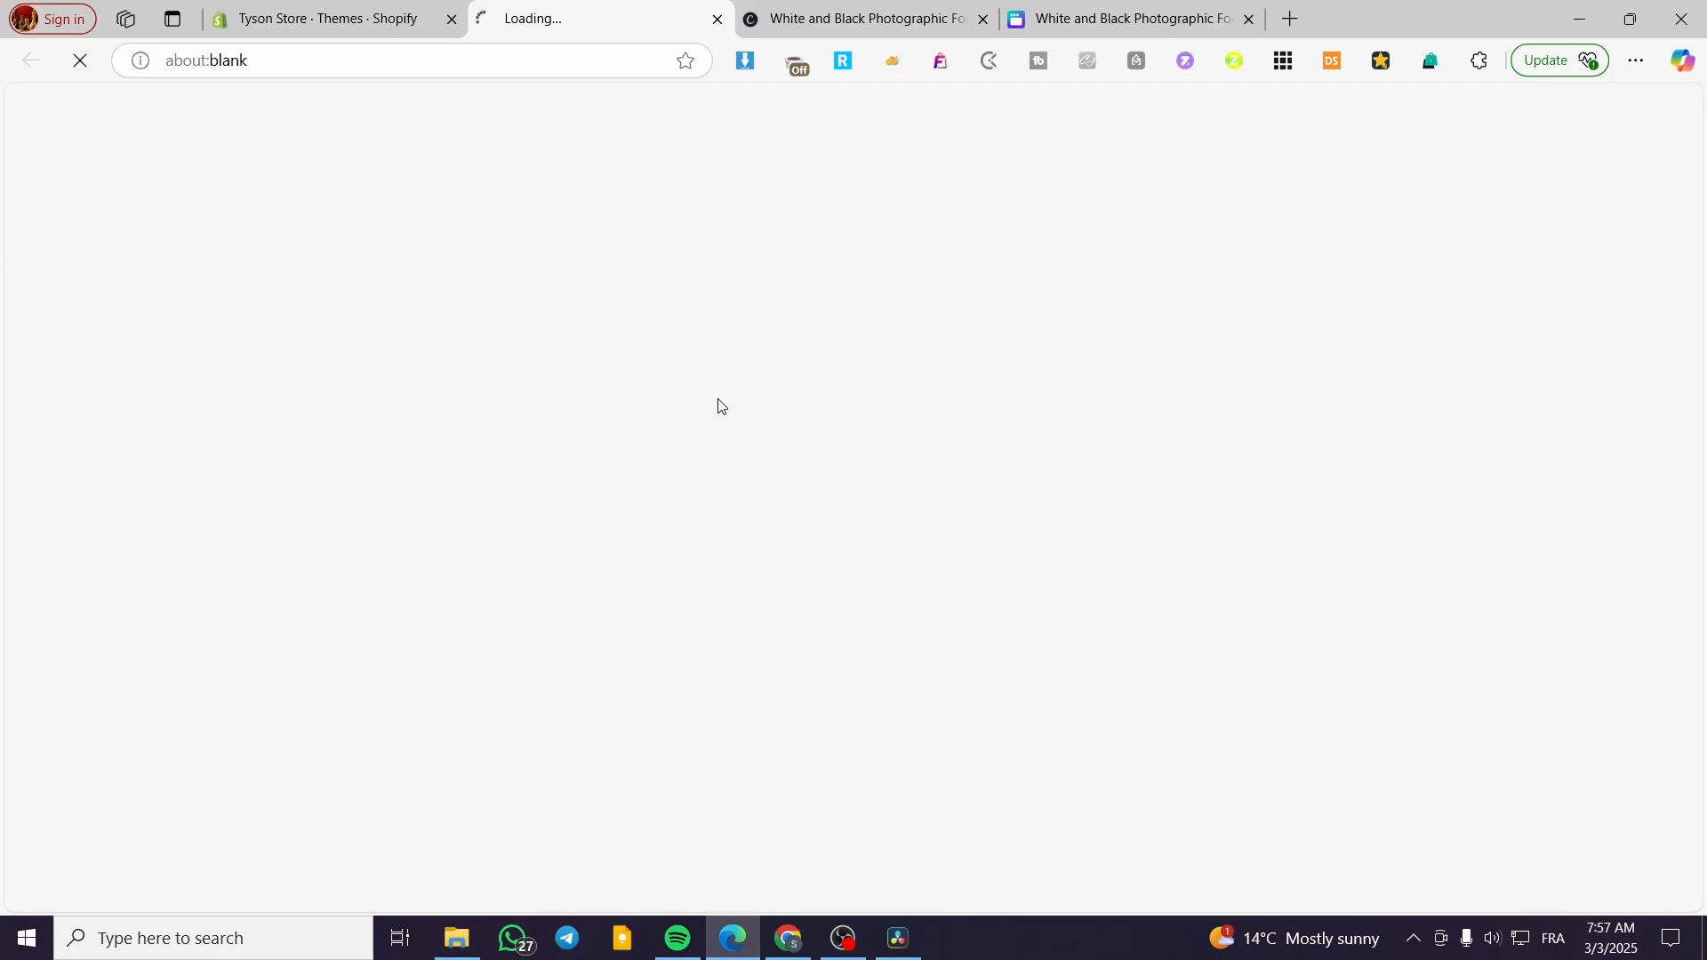
{"action": "left_click", "coordinate": [251, 71]}
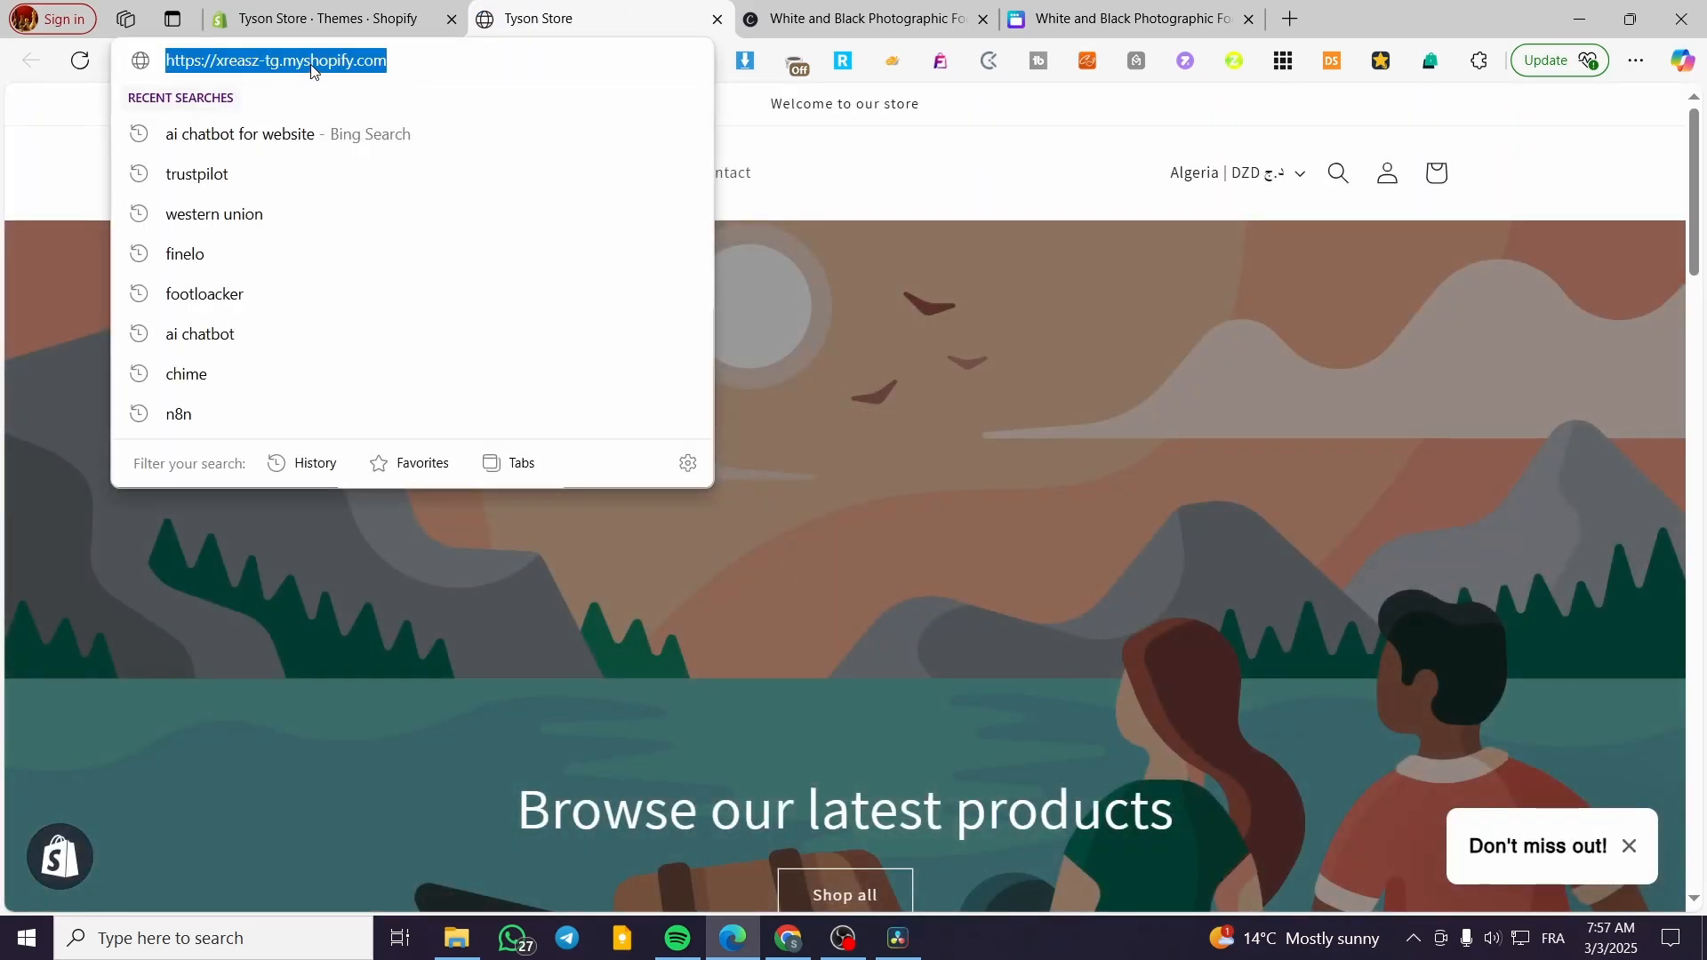
{"action": "left_click", "coordinate": [1062, 16]}
{"action": "left_click", "coordinate": [770, 342]}
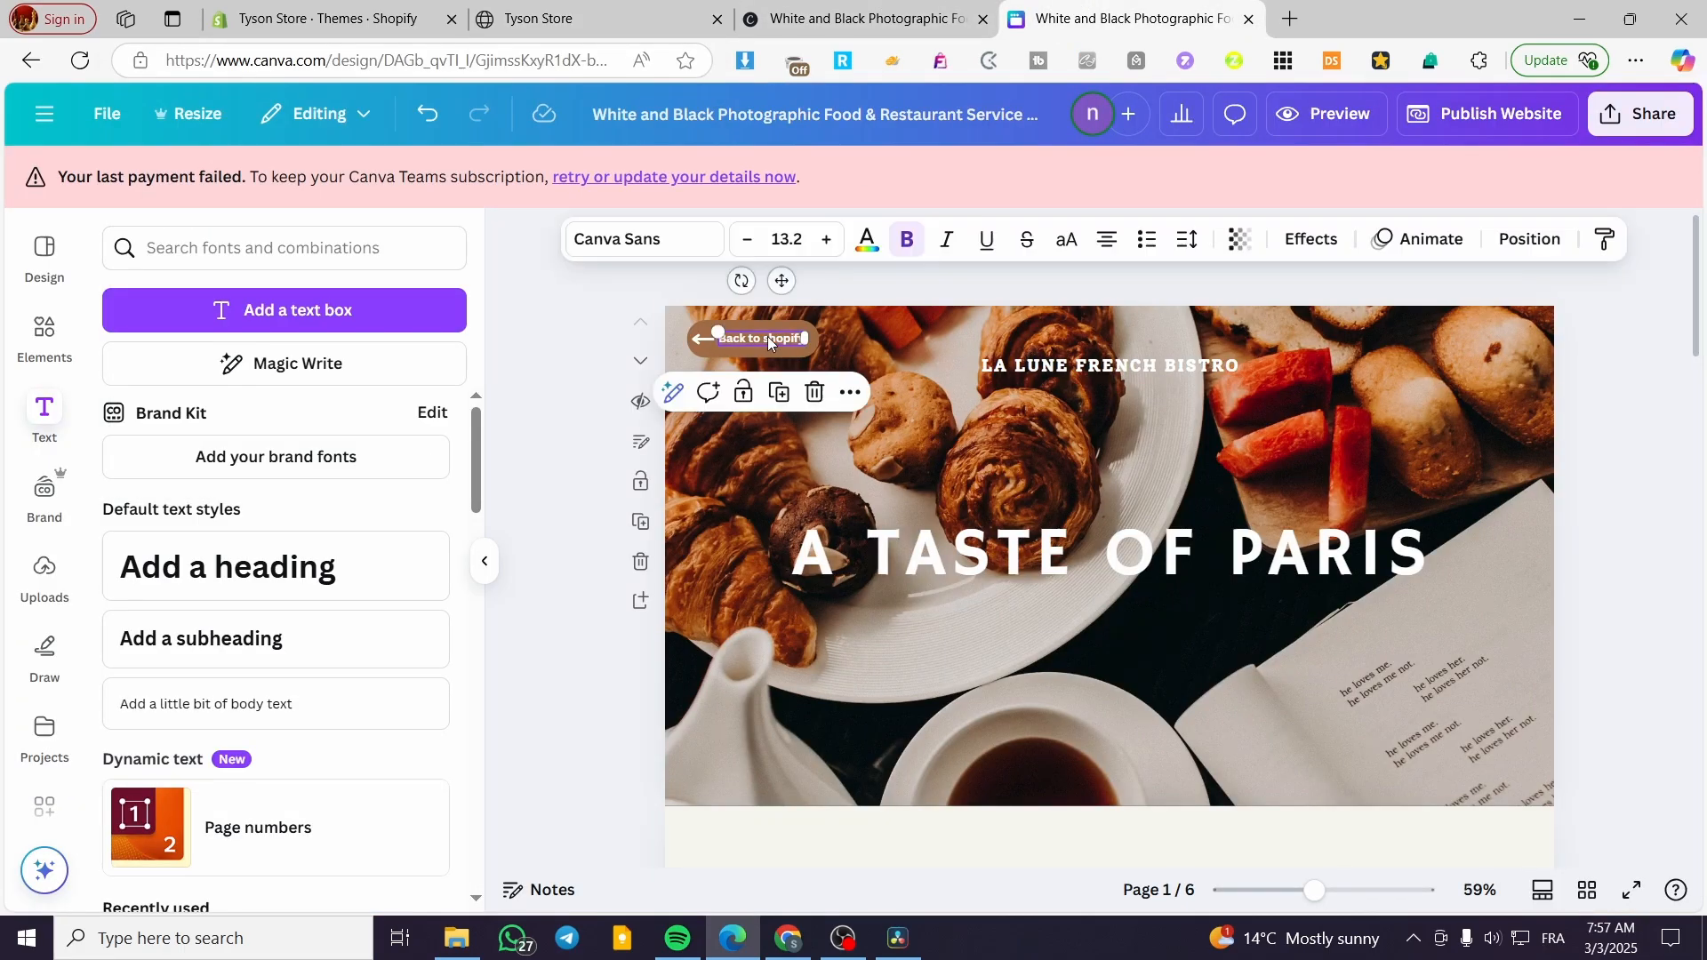
{"action": "left_click", "coordinate": [850, 393]}
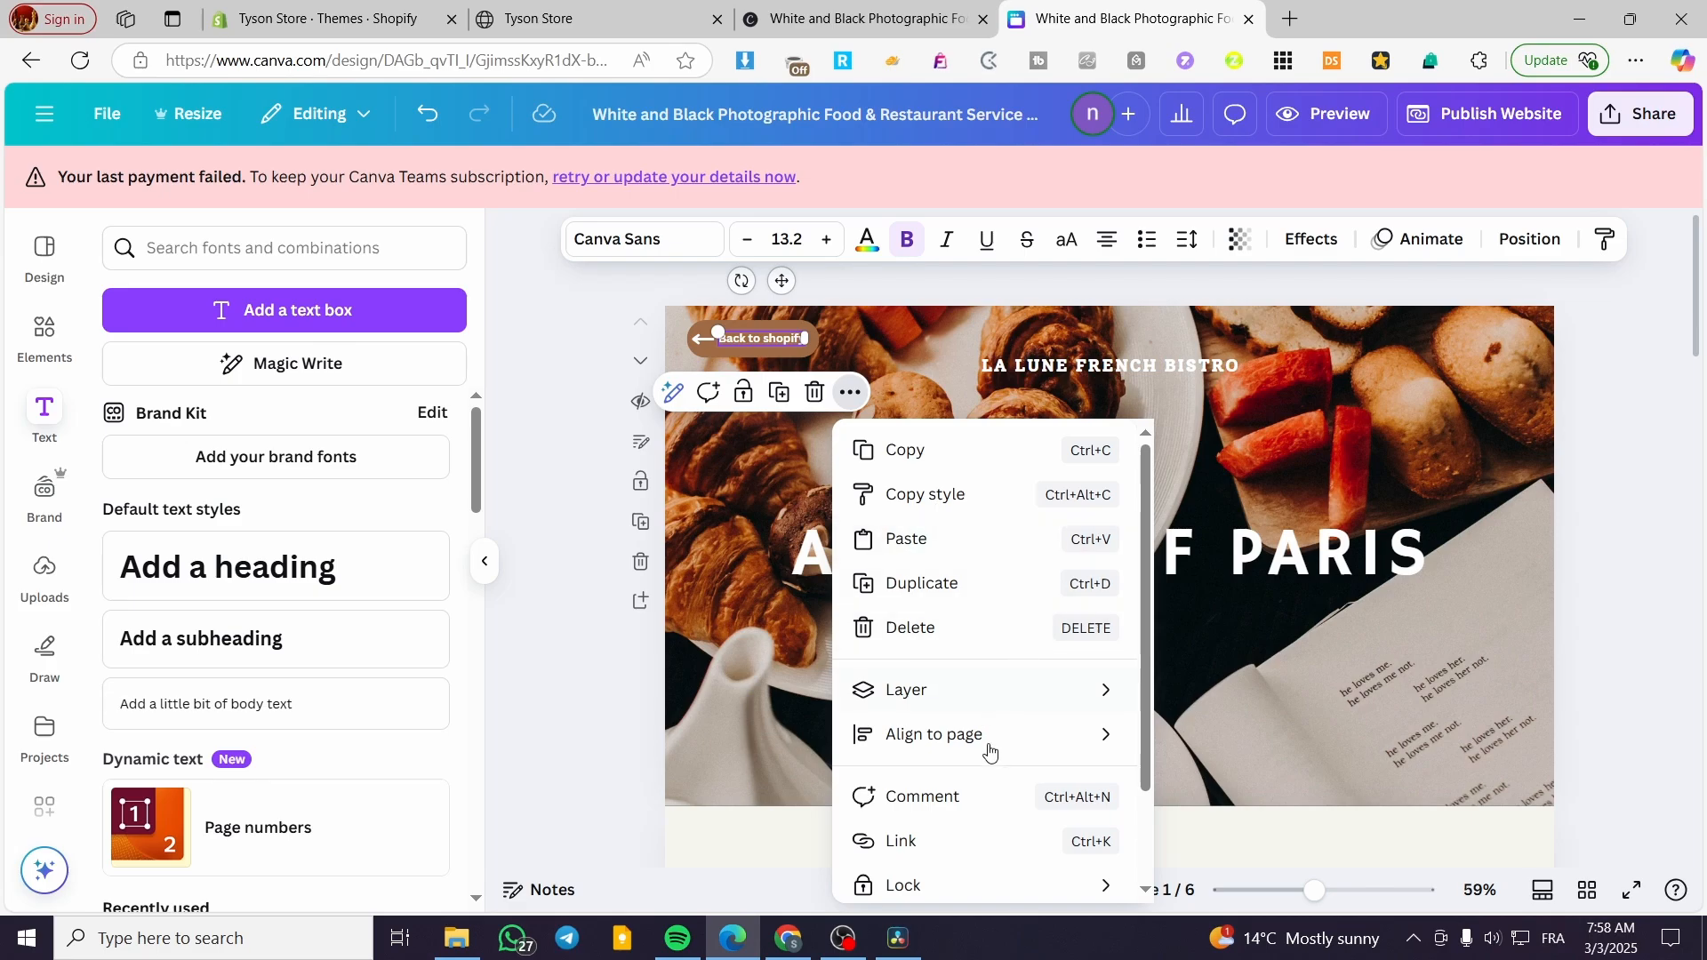
{"action": "left_click", "coordinate": [904, 841]}
{"action": "left_click", "coordinate": [921, 498]}
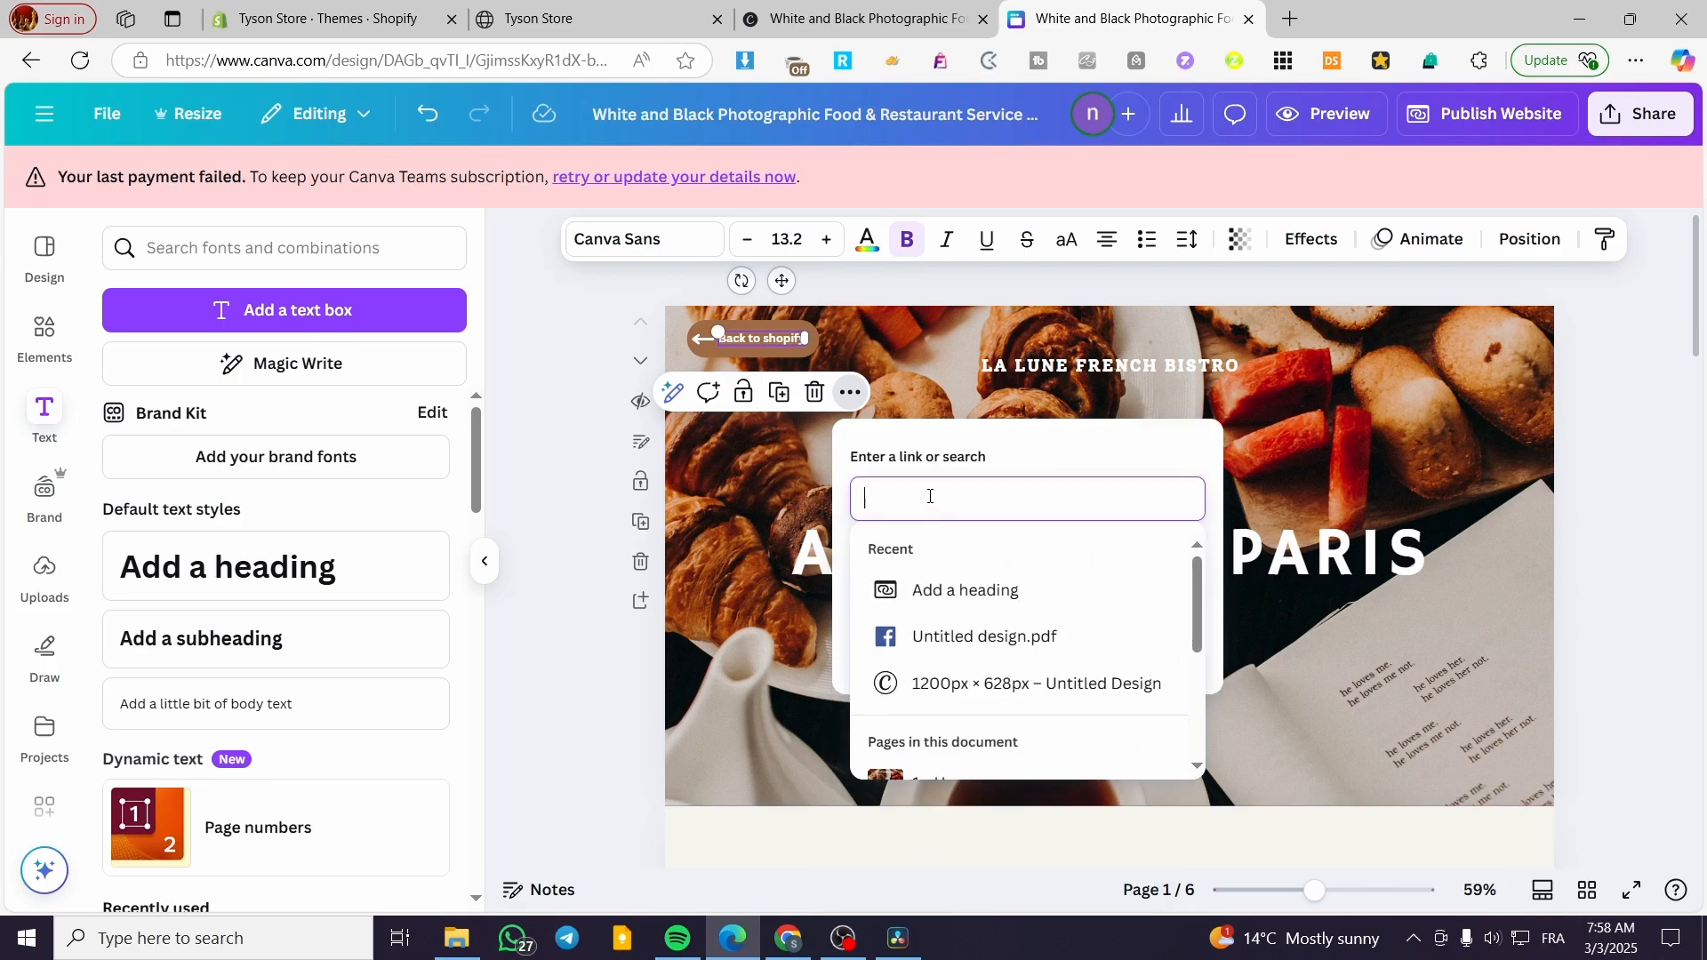
{"action": "type", "text": "https://kreasz-tg.myshopify.com/"}
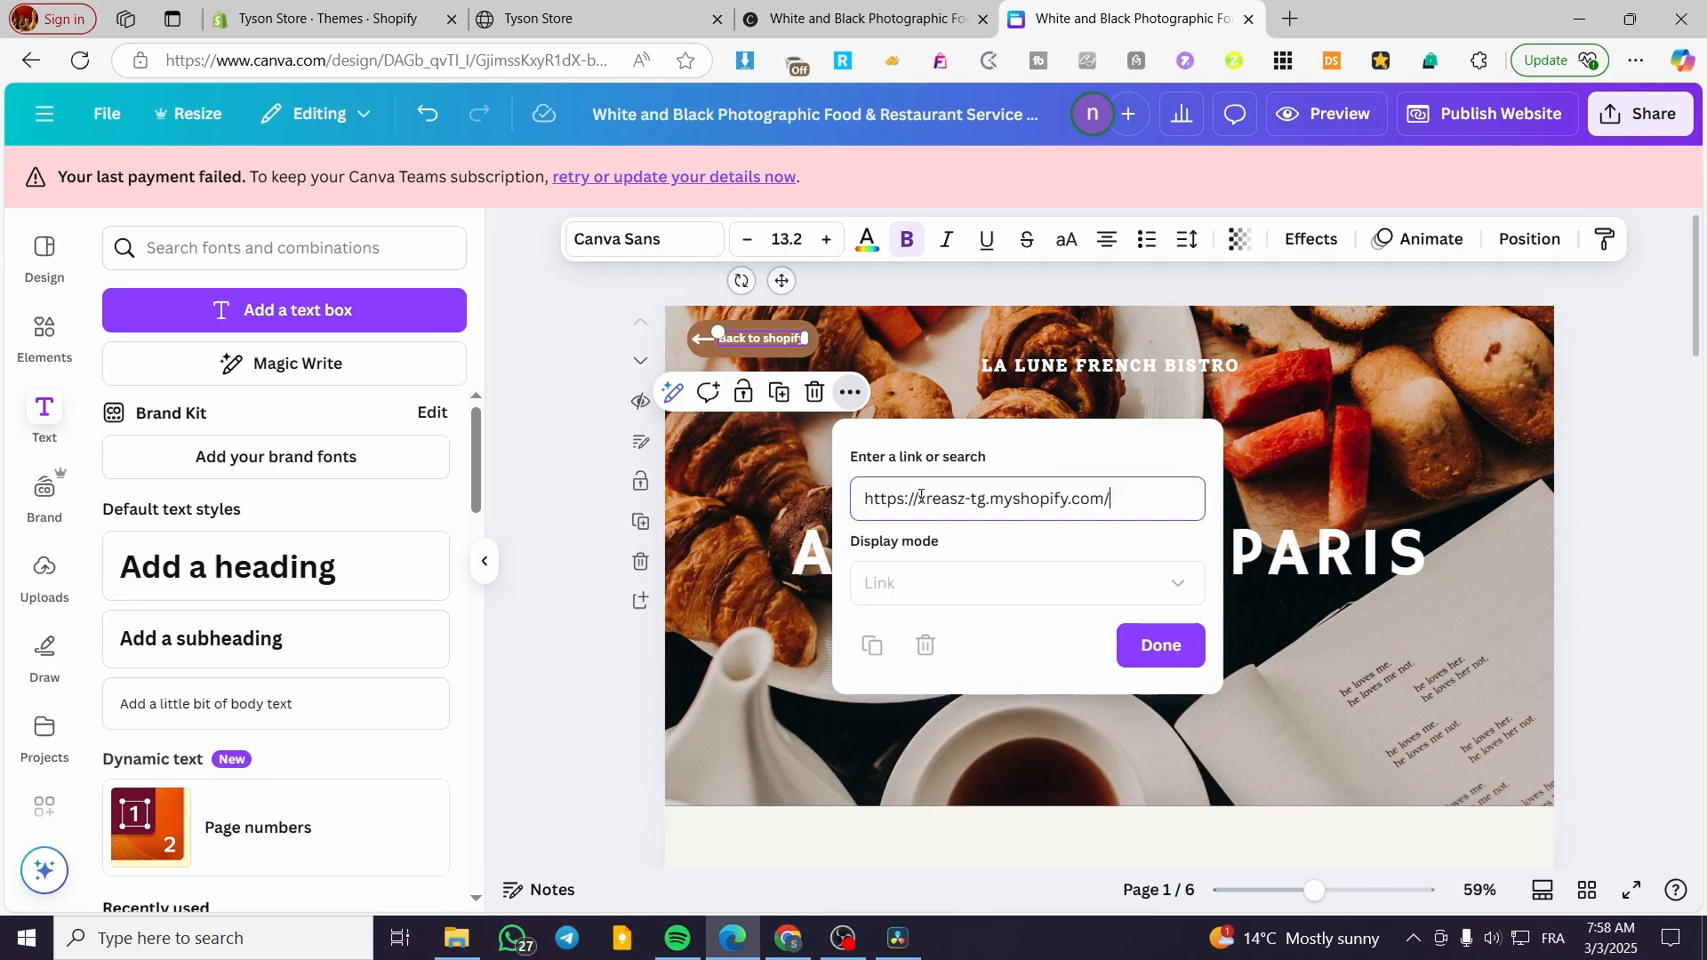
{"action": "left_click", "coordinate": [1146, 642]}
{"action": "left_click", "coordinate": [1054, 722]}
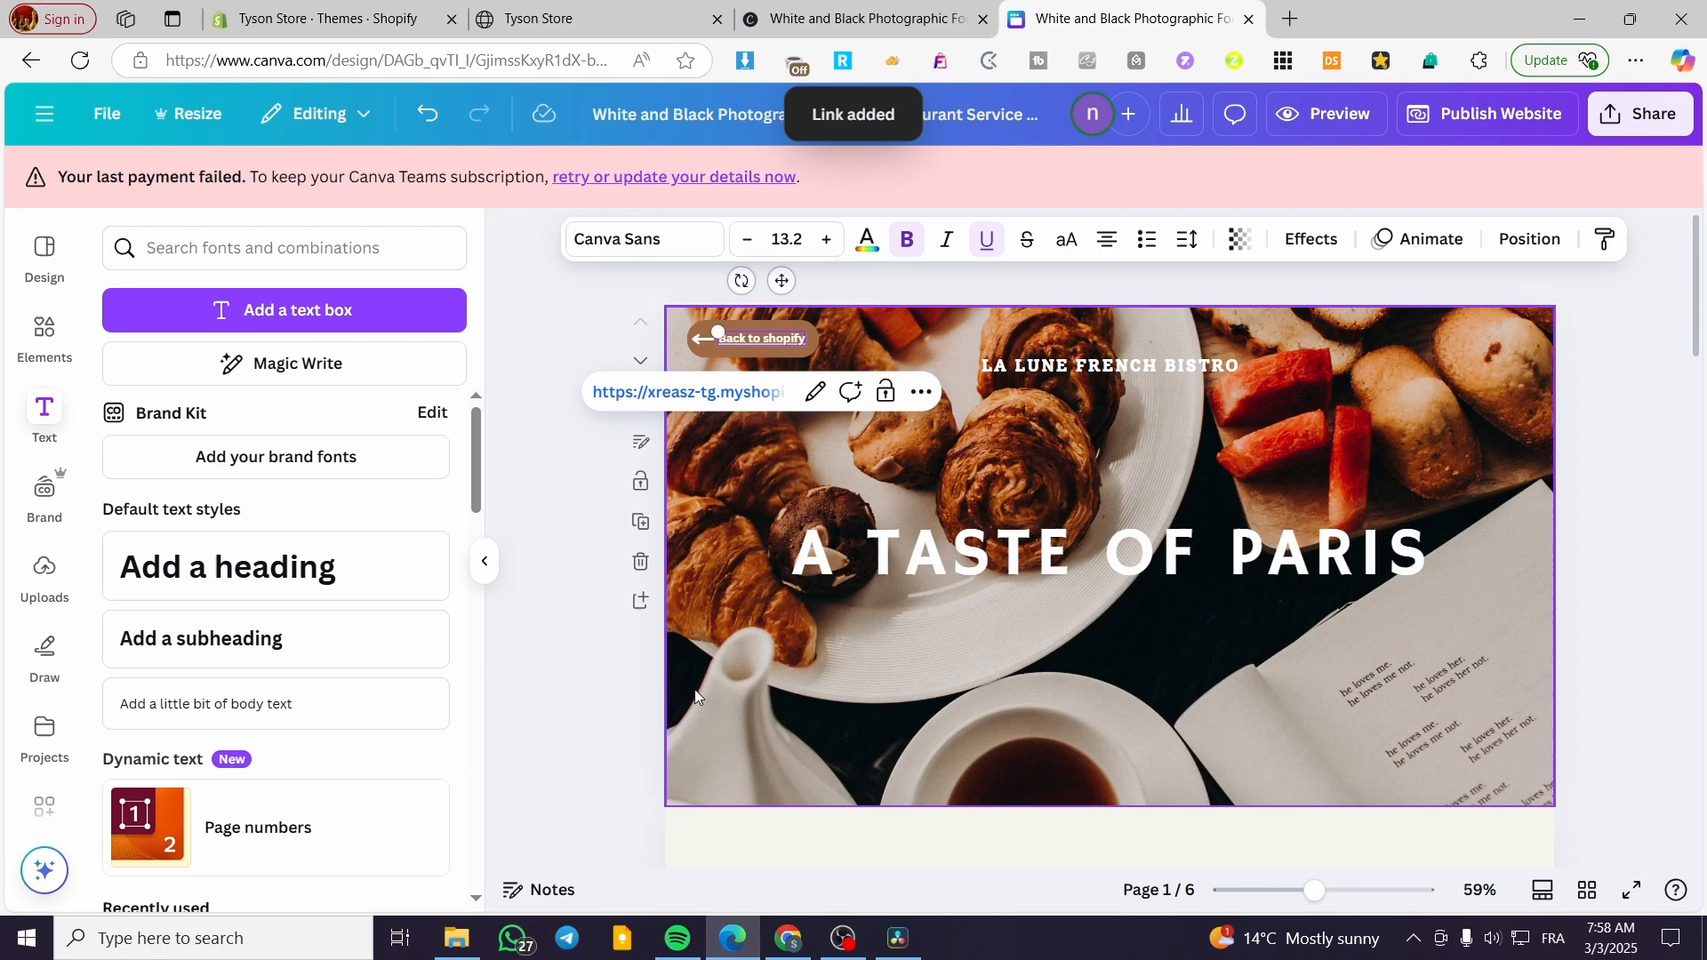
- Republish the Canva website with the linked Back to shopify button and dismiss the publishing confirmation
{"action": "left_click", "coordinate": [587, 633]}
{"action": "left_click", "coordinate": [1511, 113]}
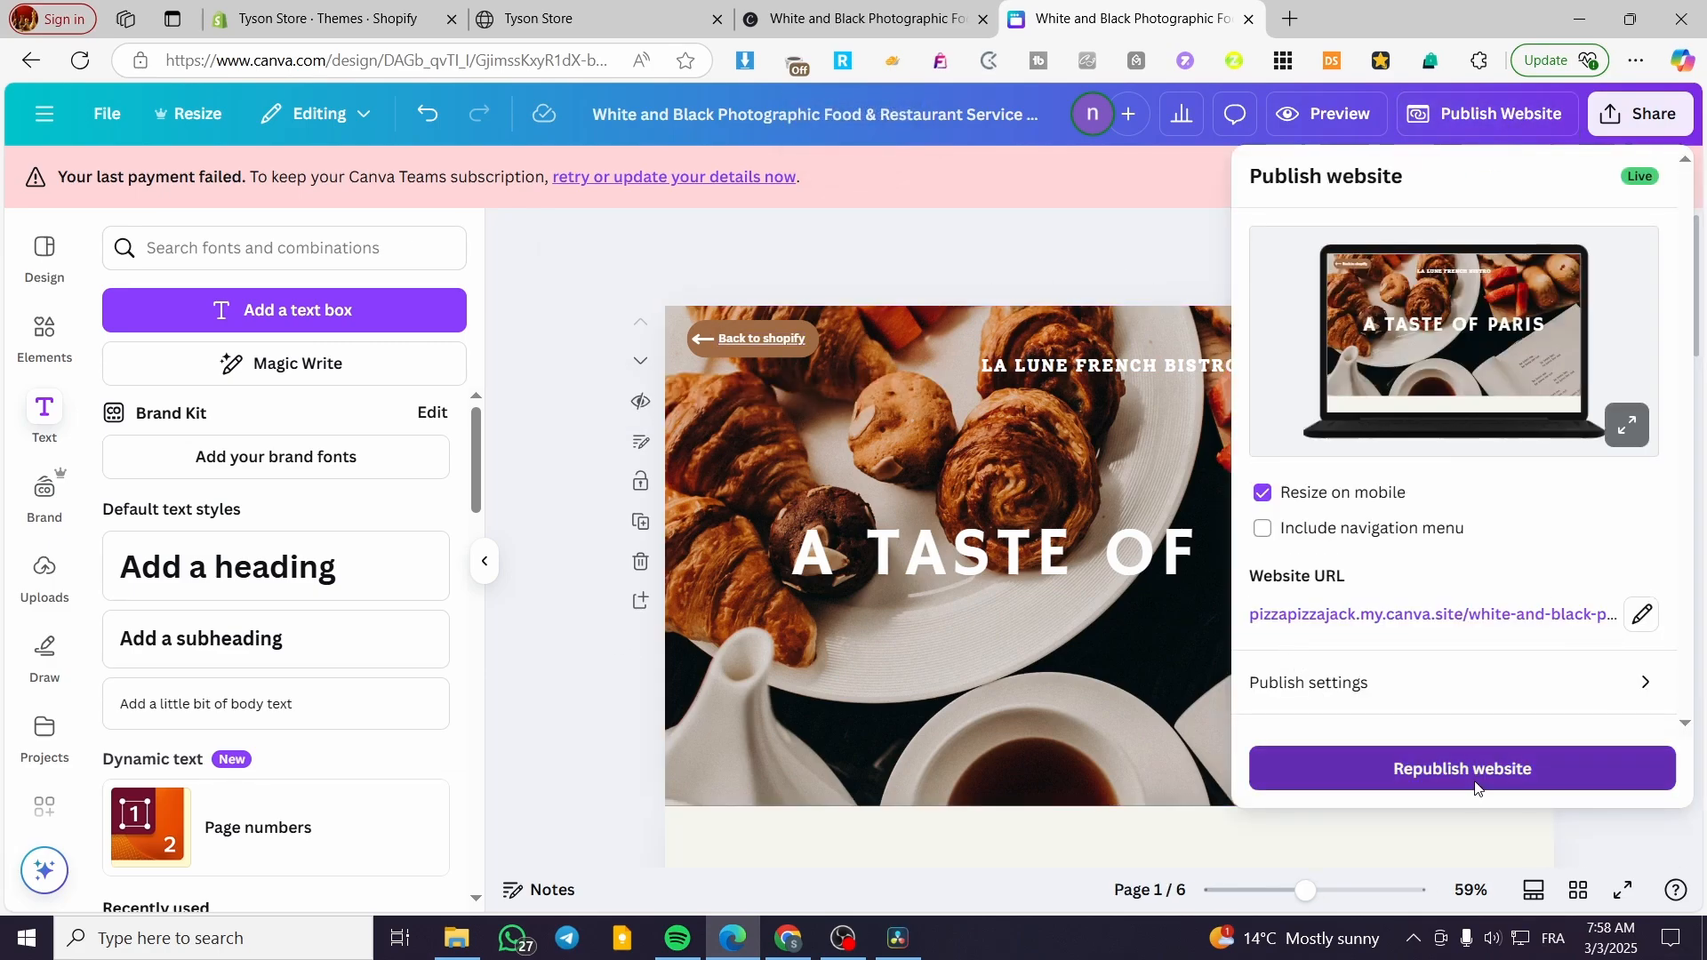
{"action": "left_click", "coordinate": [1462, 768]}
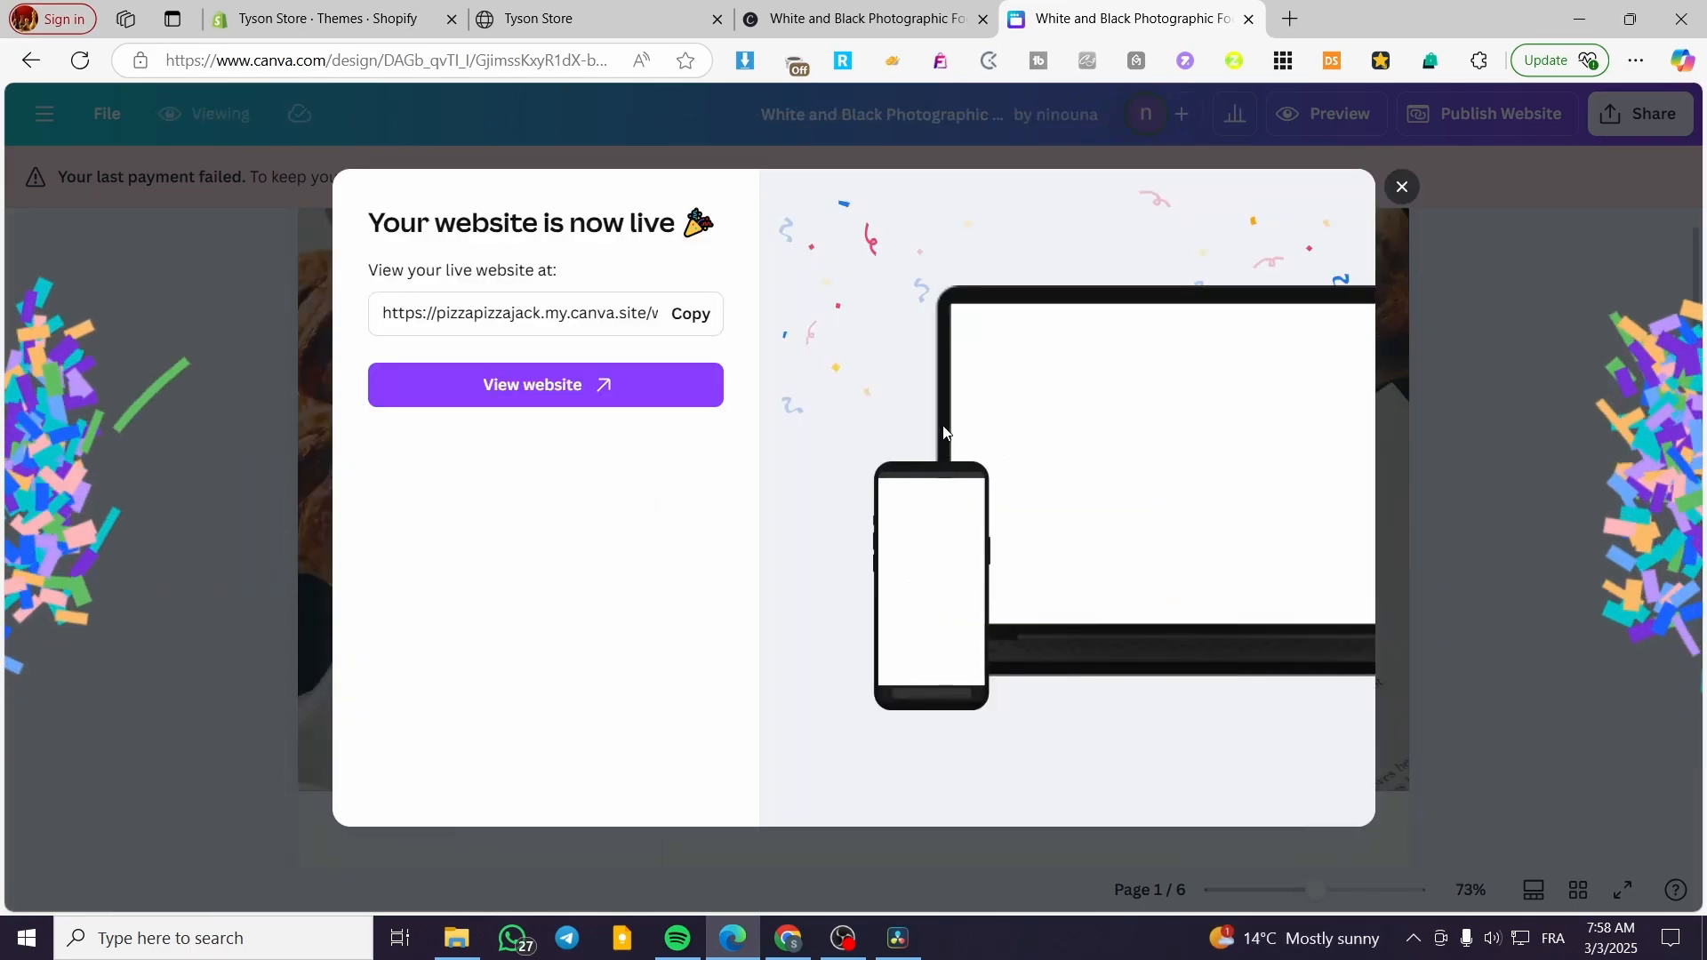
{"action": "left_click", "coordinate": [1400, 186]}
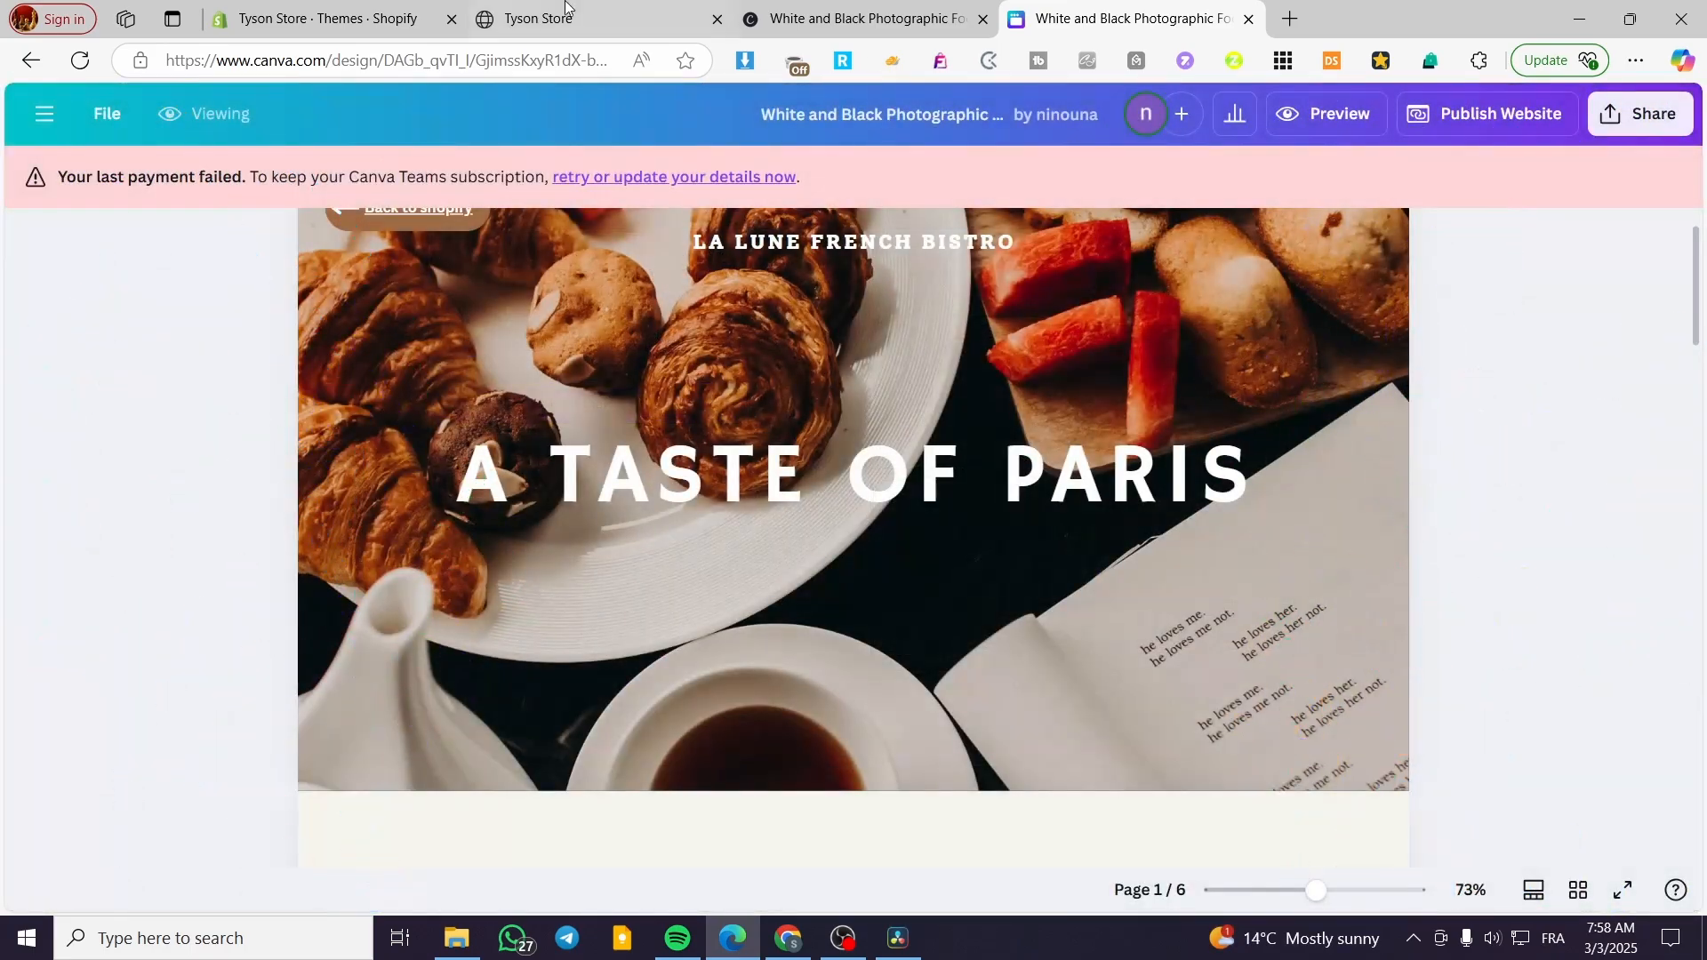
- Reload the live Canva website and test its Back to shopify link
{"action": "left_click", "coordinate": [565, 7]}
{"action": "left_click", "coordinate": [854, 18]}
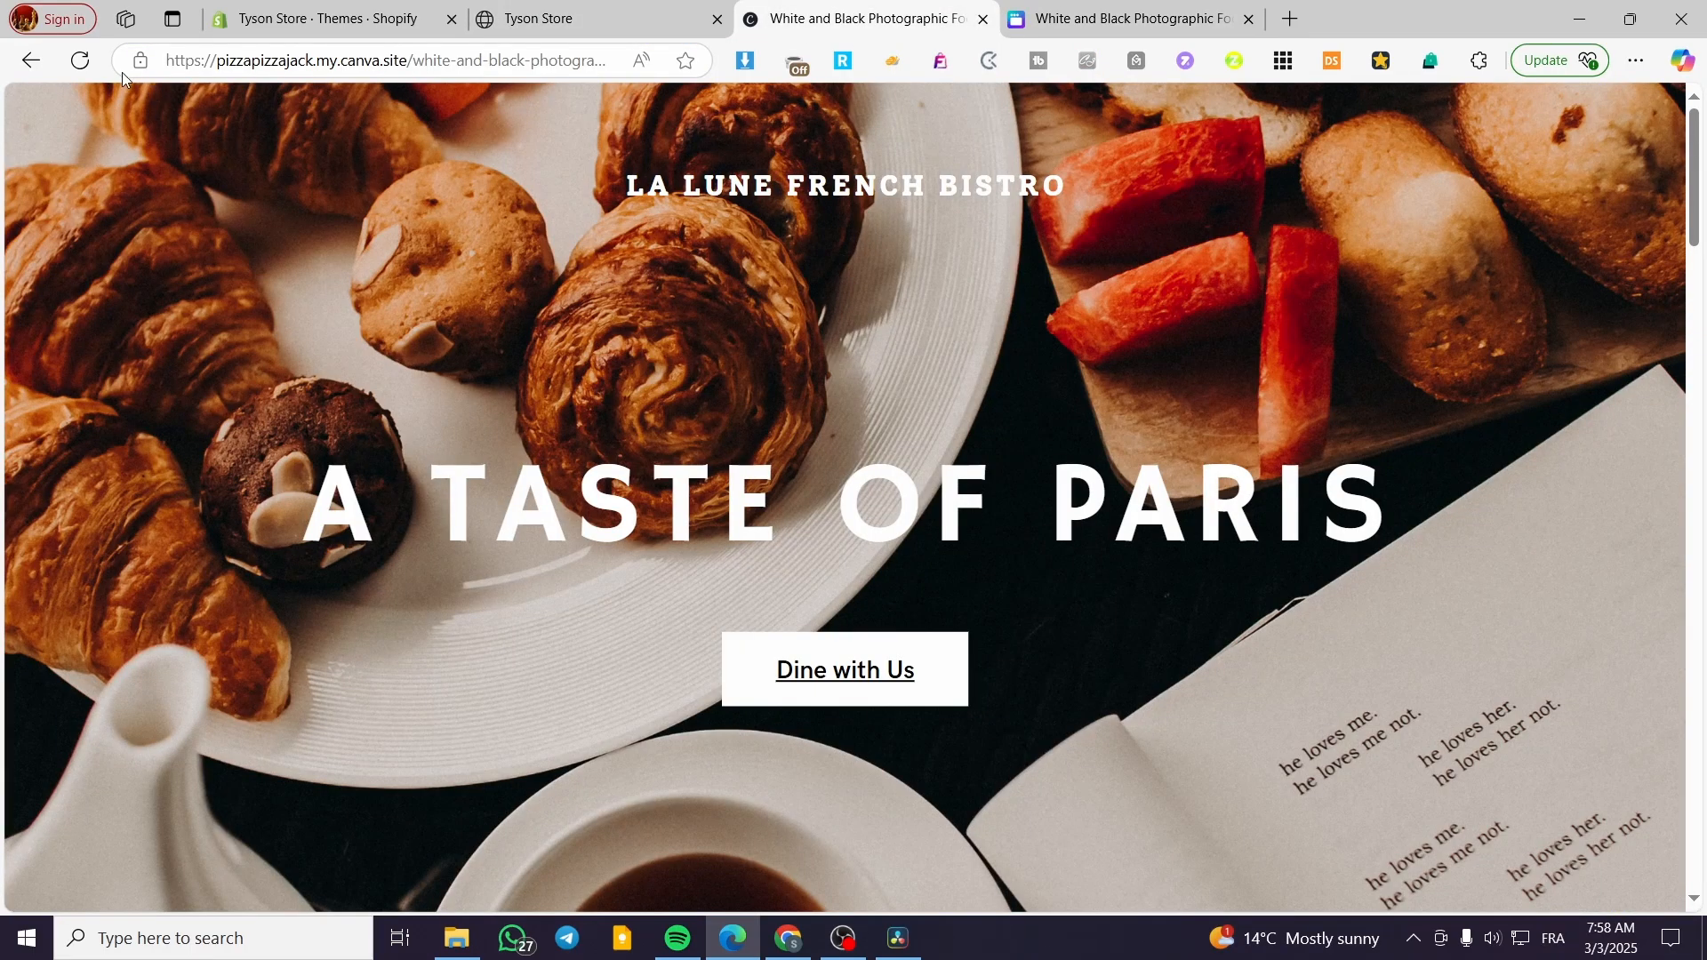
{"action": "left_click", "coordinate": [80, 59]}
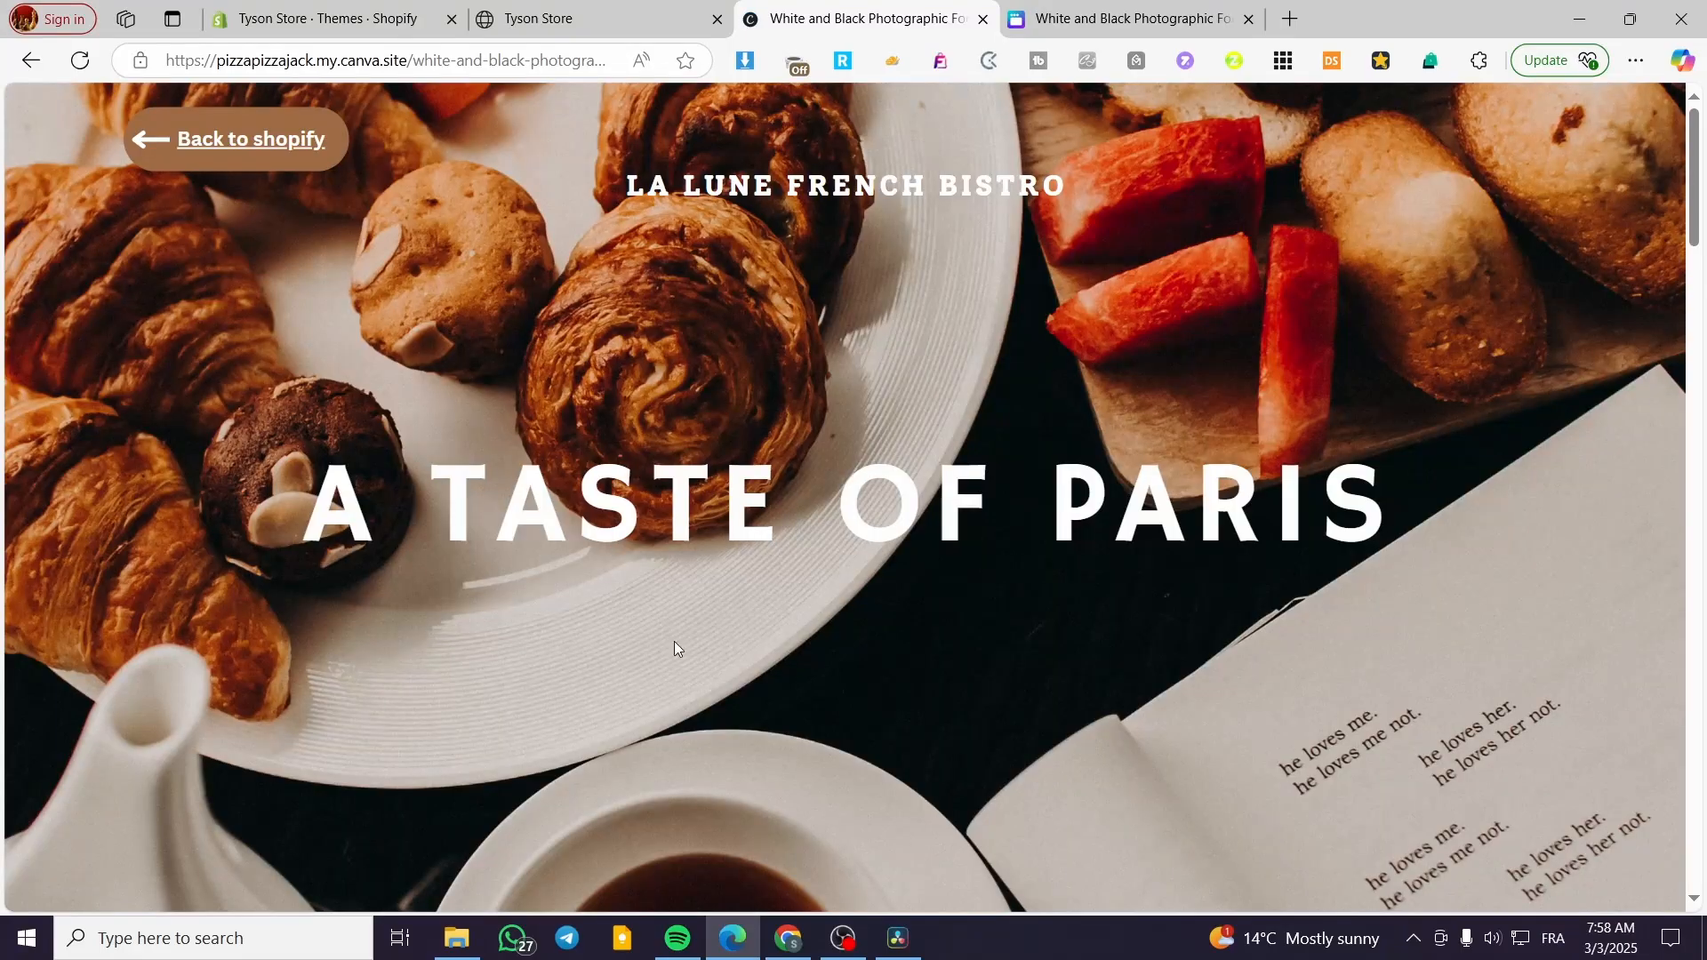
{"action": "left_click", "coordinate": [253, 142]}
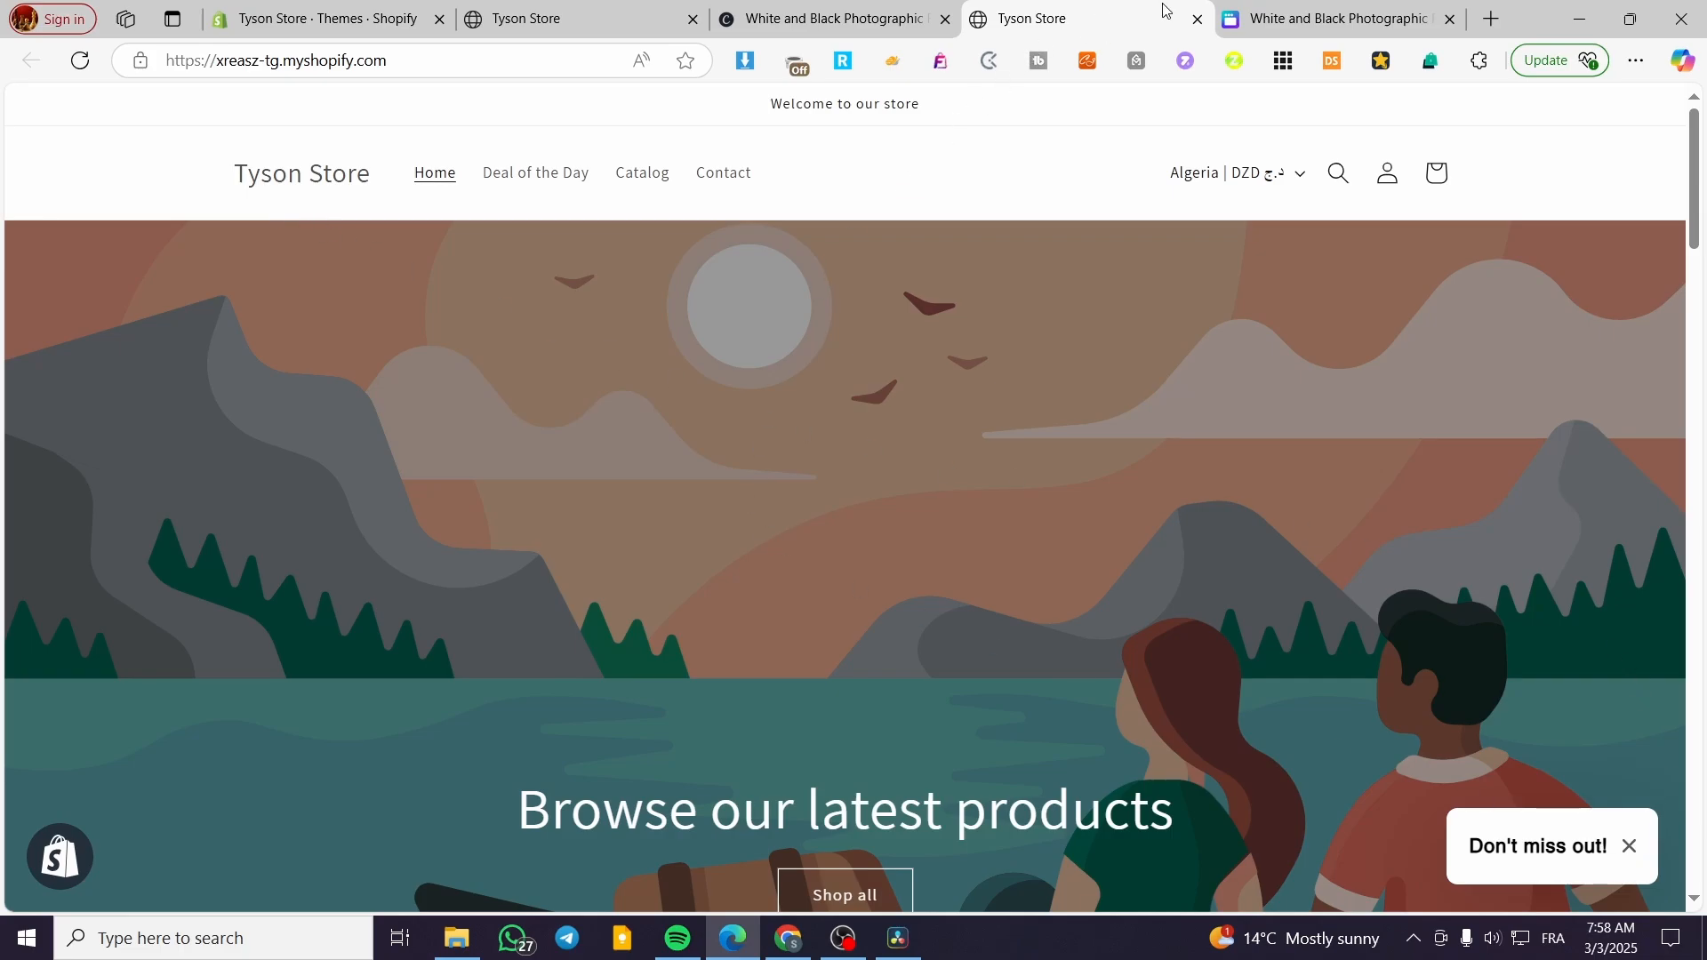
- Close both Tyson Store storefront pages and the live Canva site, returning to the Canva design
{"action": "left_click", "coordinate": [1197, 18]}
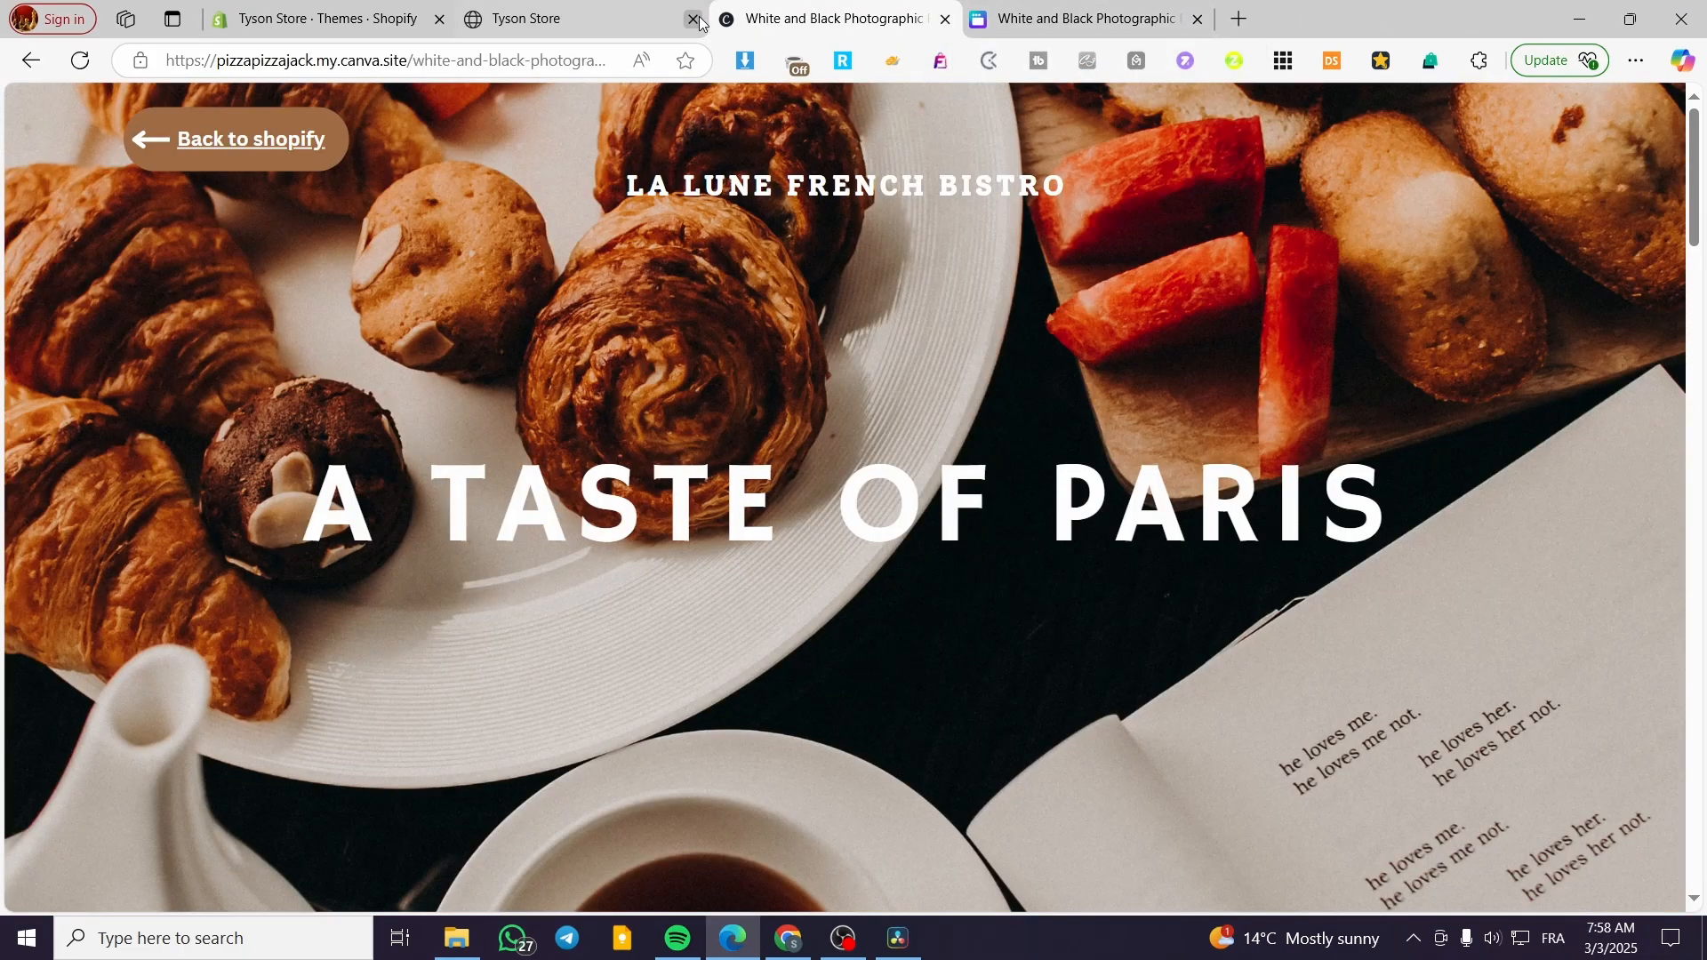
{"action": "left_click", "coordinate": [945, 19]}
{"action": "left_click", "coordinate": [702, 29]}
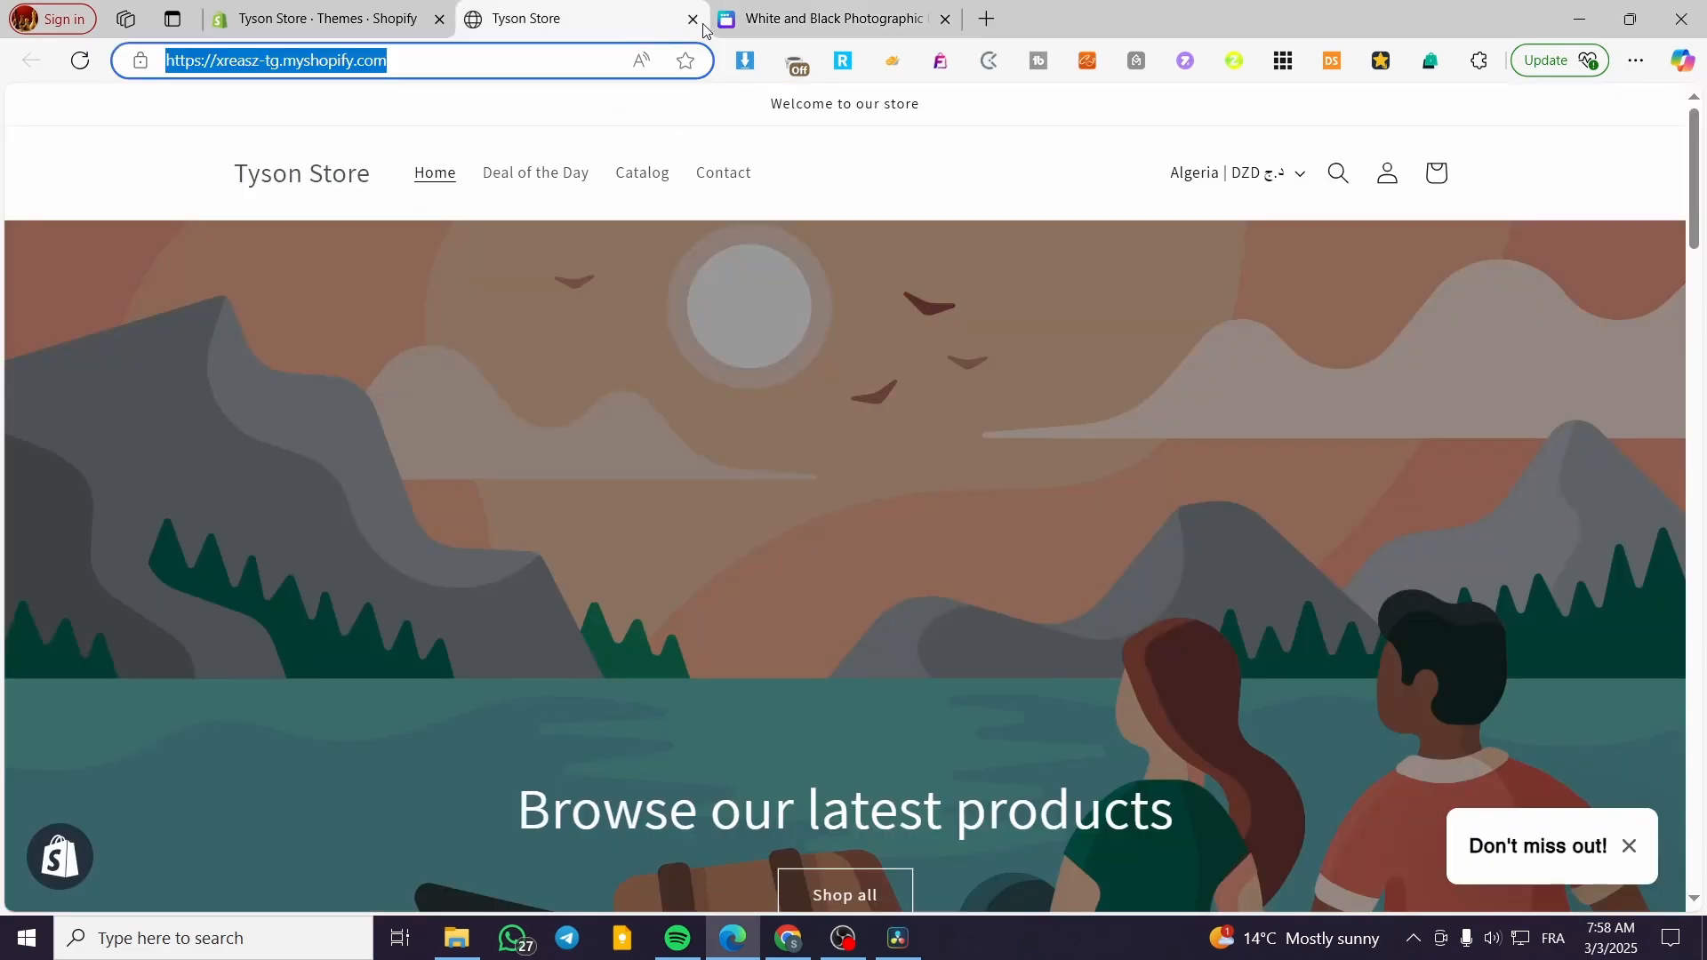
{"action": "left_click", "coordinate": [694, 19]}
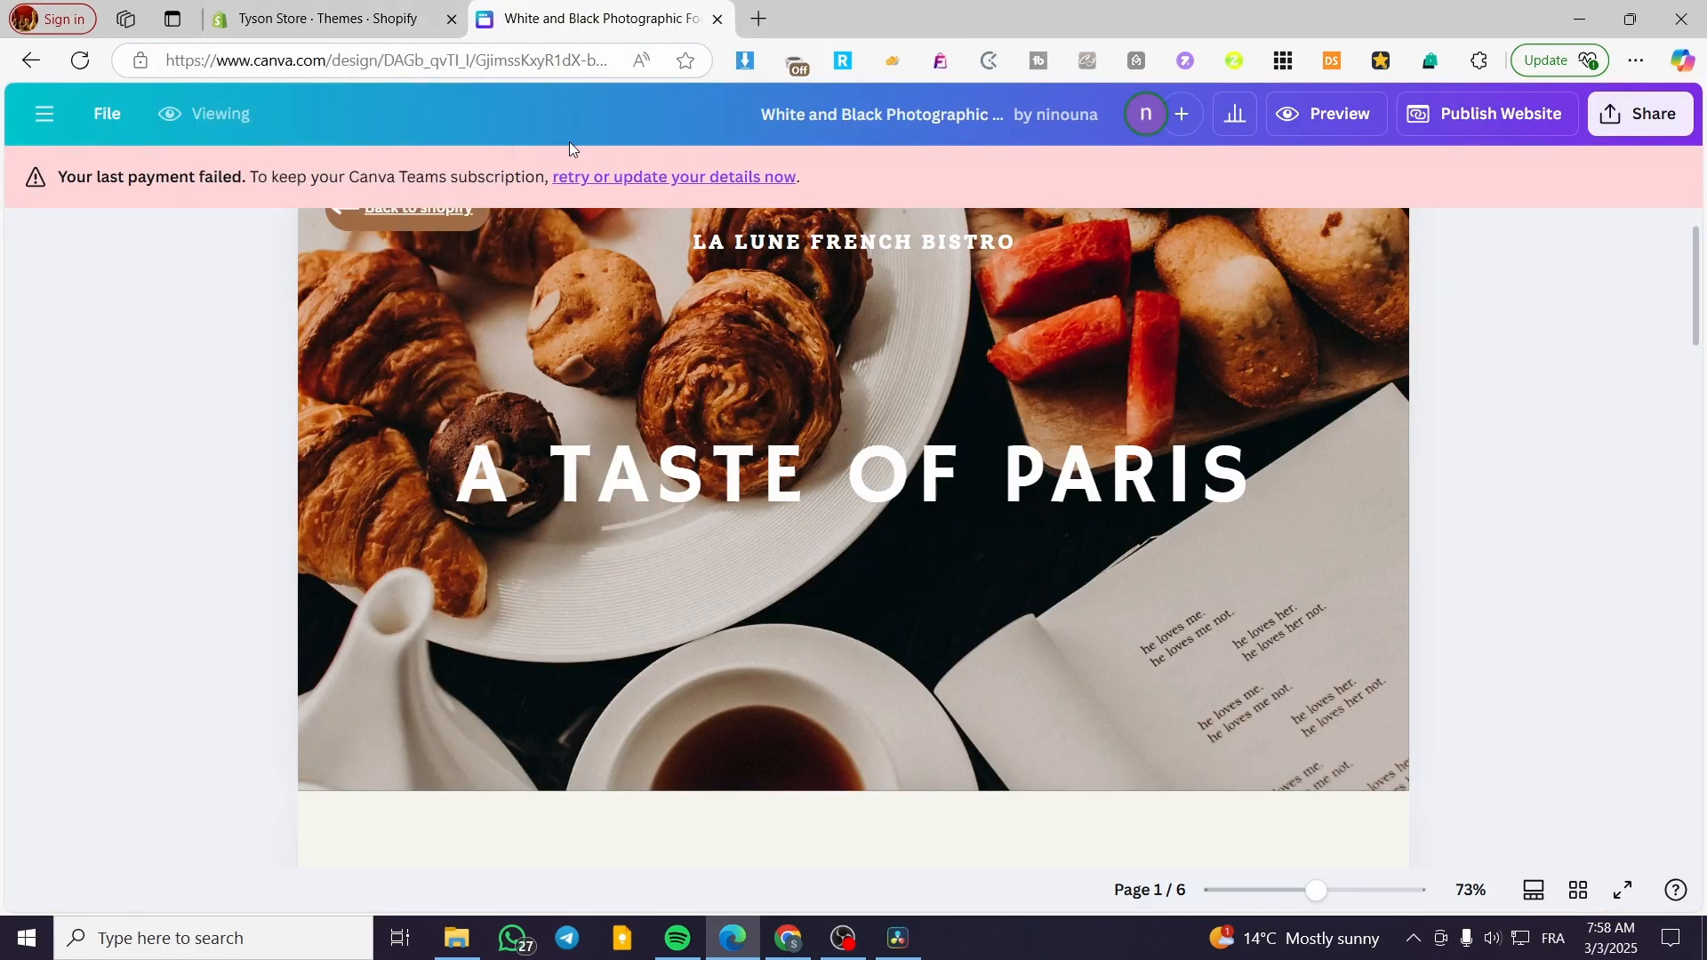
{"action": "scroll", "coordinate": [1350, 636], "scroll_direction": "up", "scroll_amount": 1}
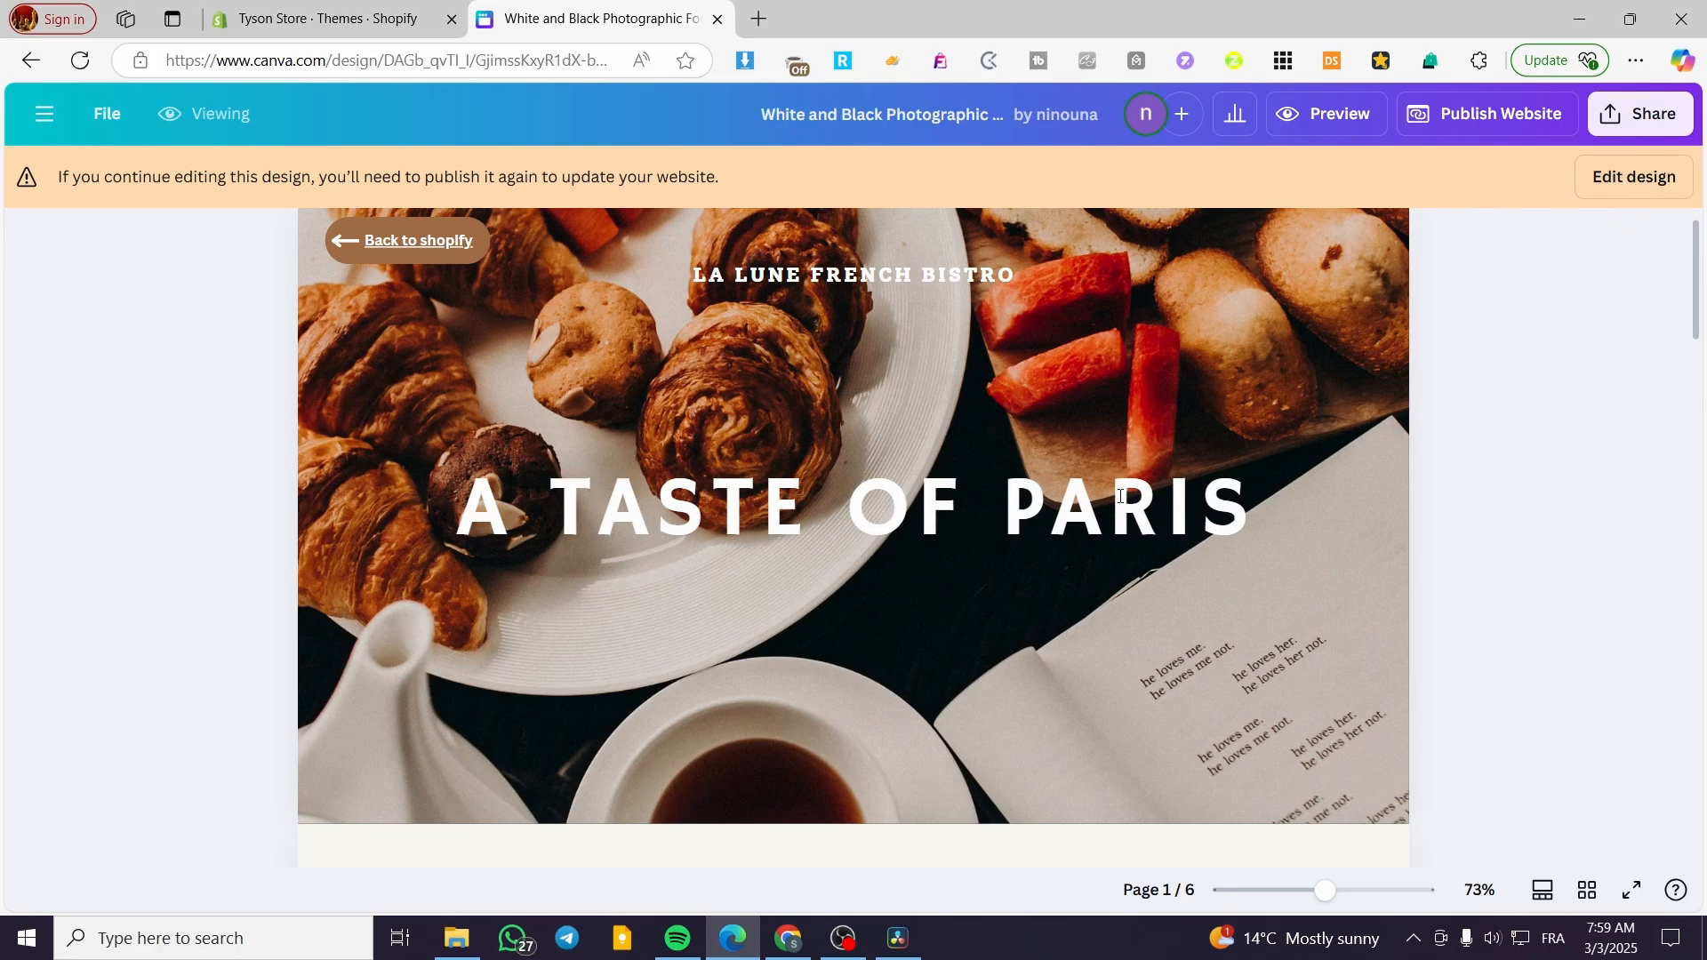
- Switch to the Shopify admin and check the Deal of the Day item's link in the main menu
{"action": "left_click", "coordinate": [317, 8]}
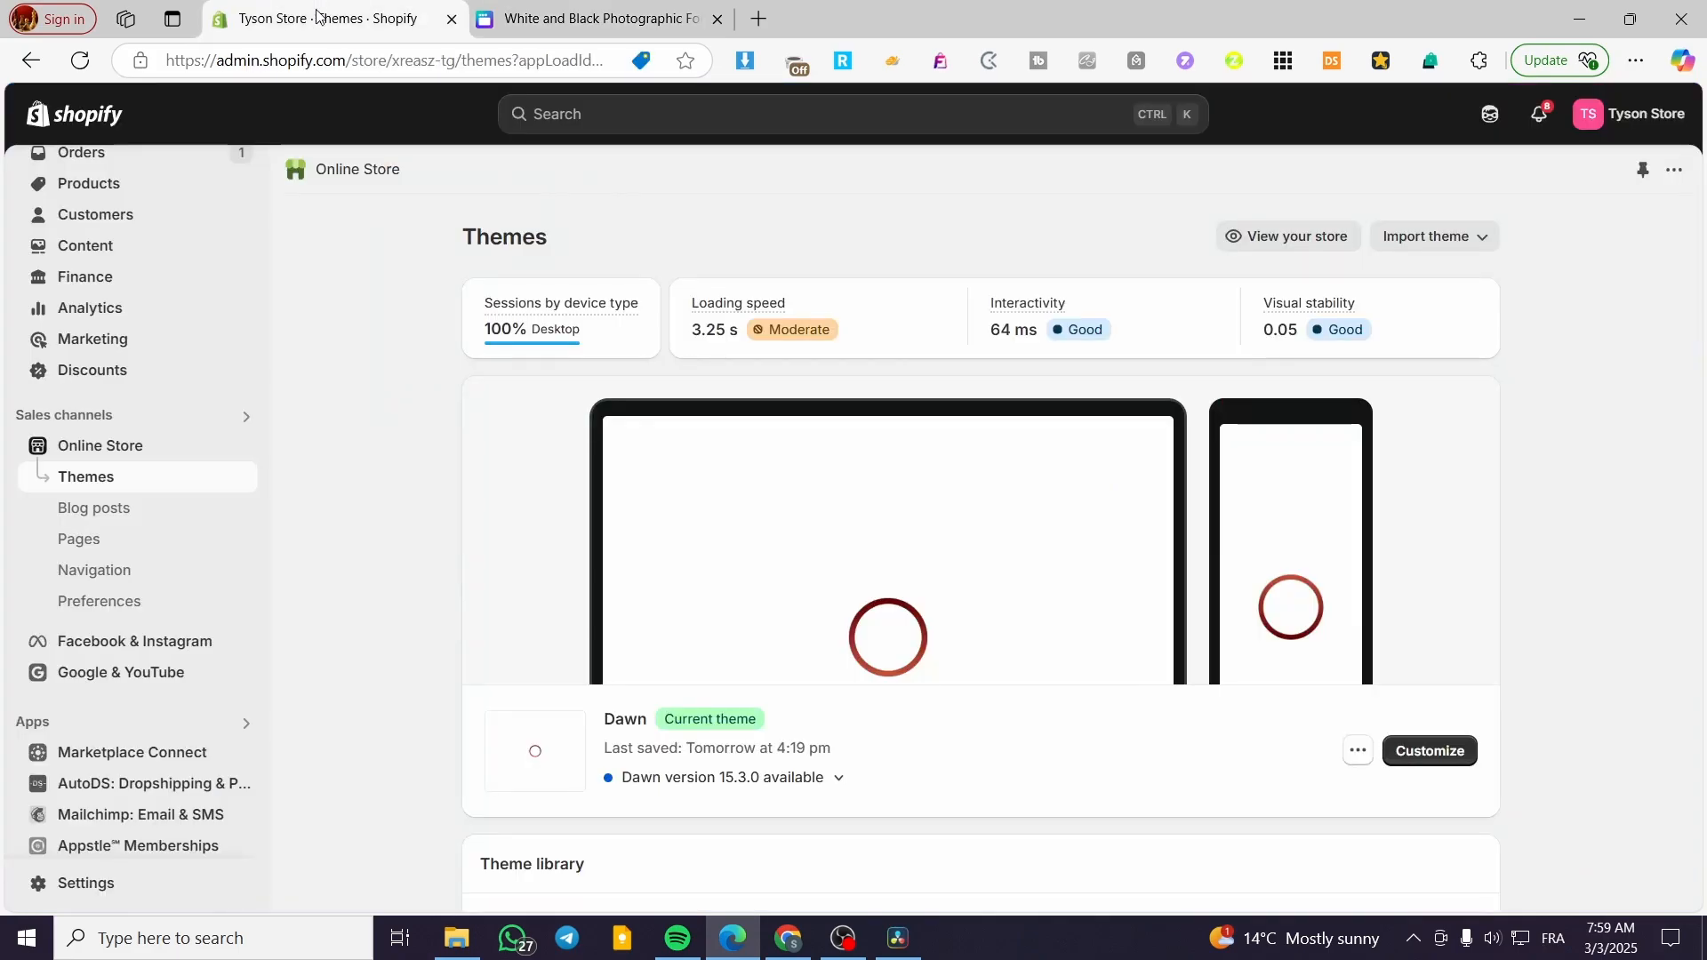
{"action": "left_click", "coordinate": [537, 7]}
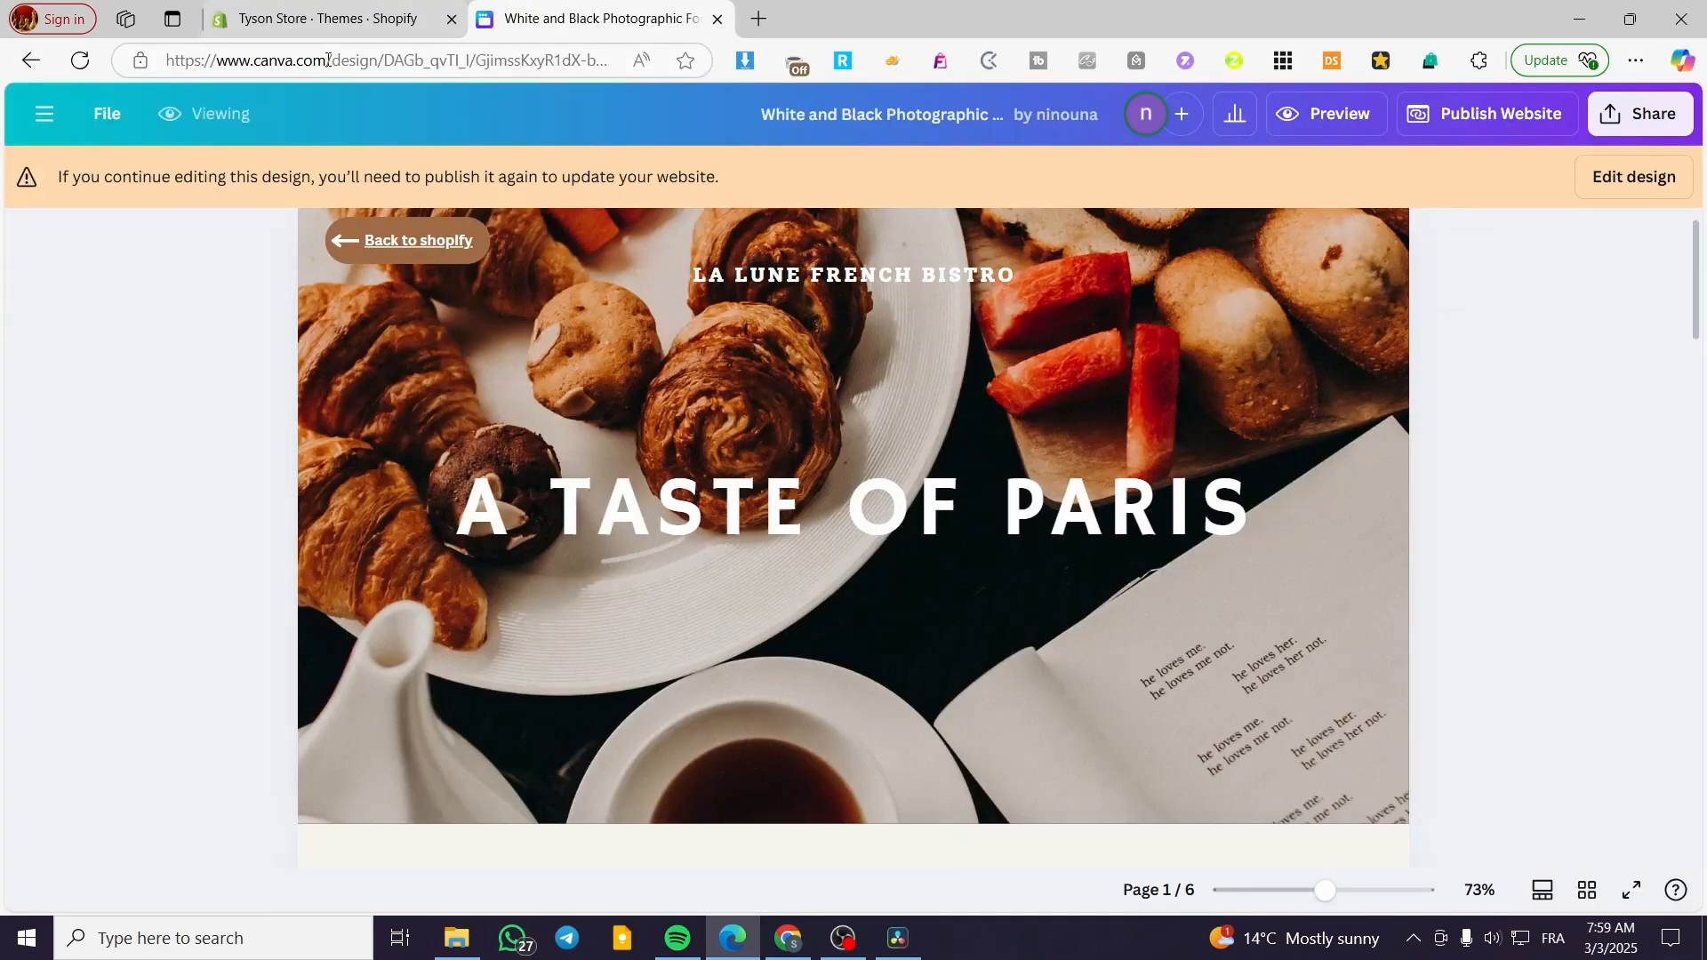
{"action": "left_click", "coordinate": [296, 23]}
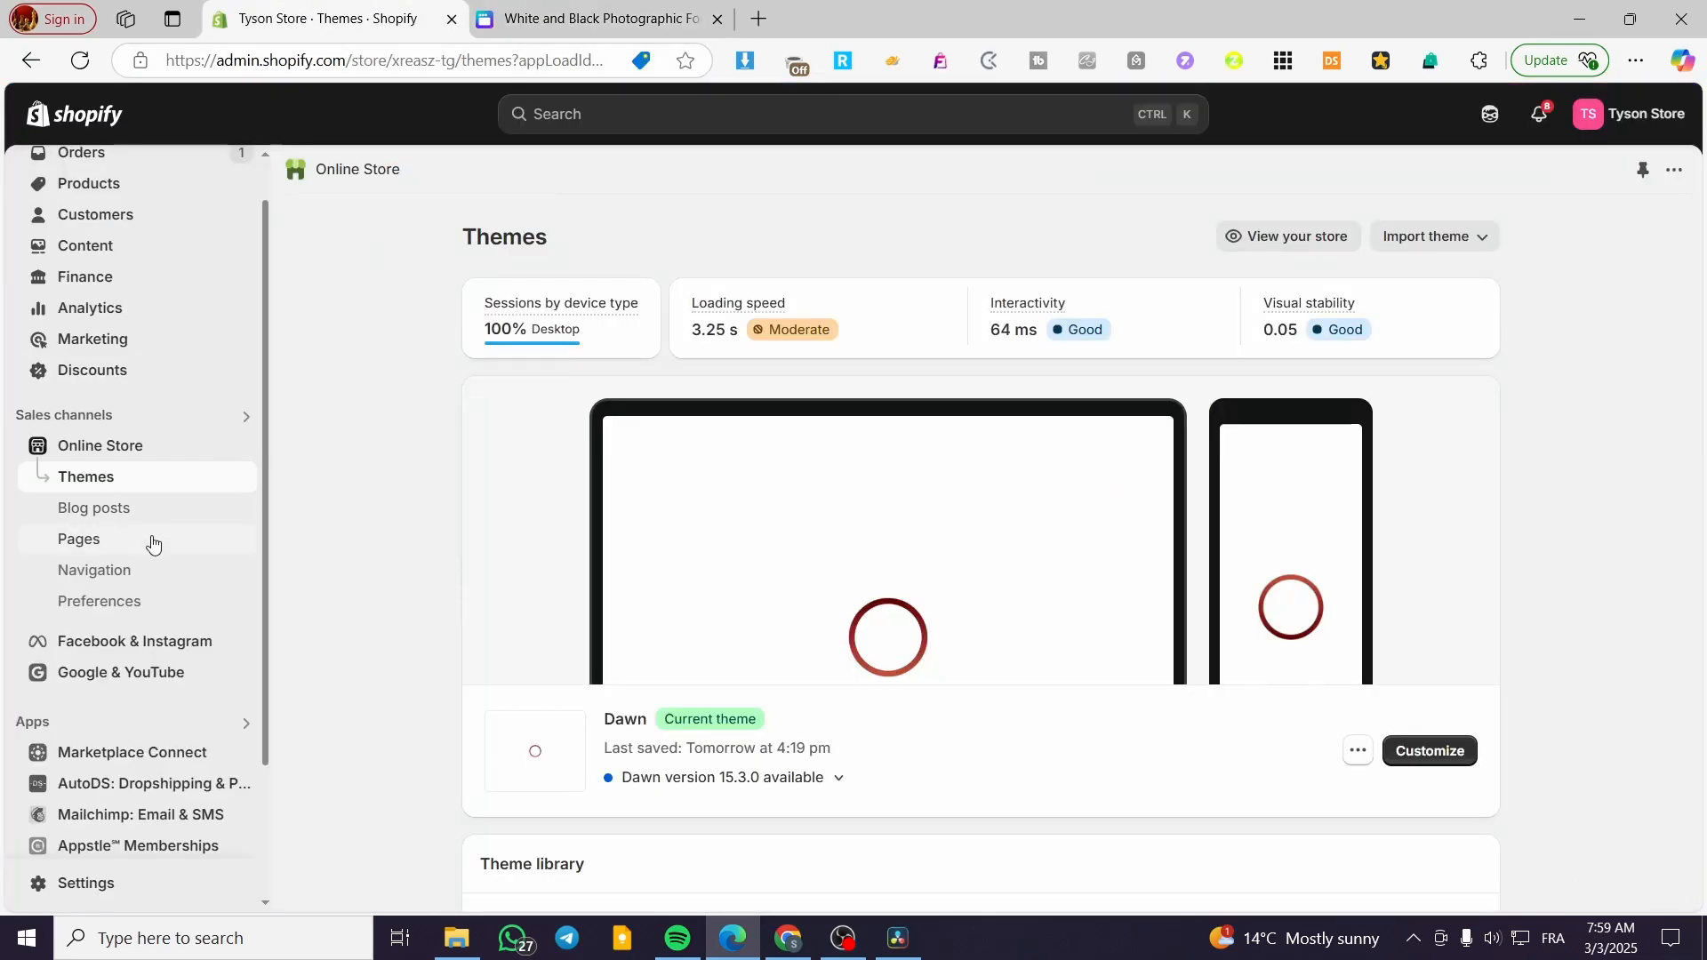
{"action": "left_click", "coordinate": [114, 576]}
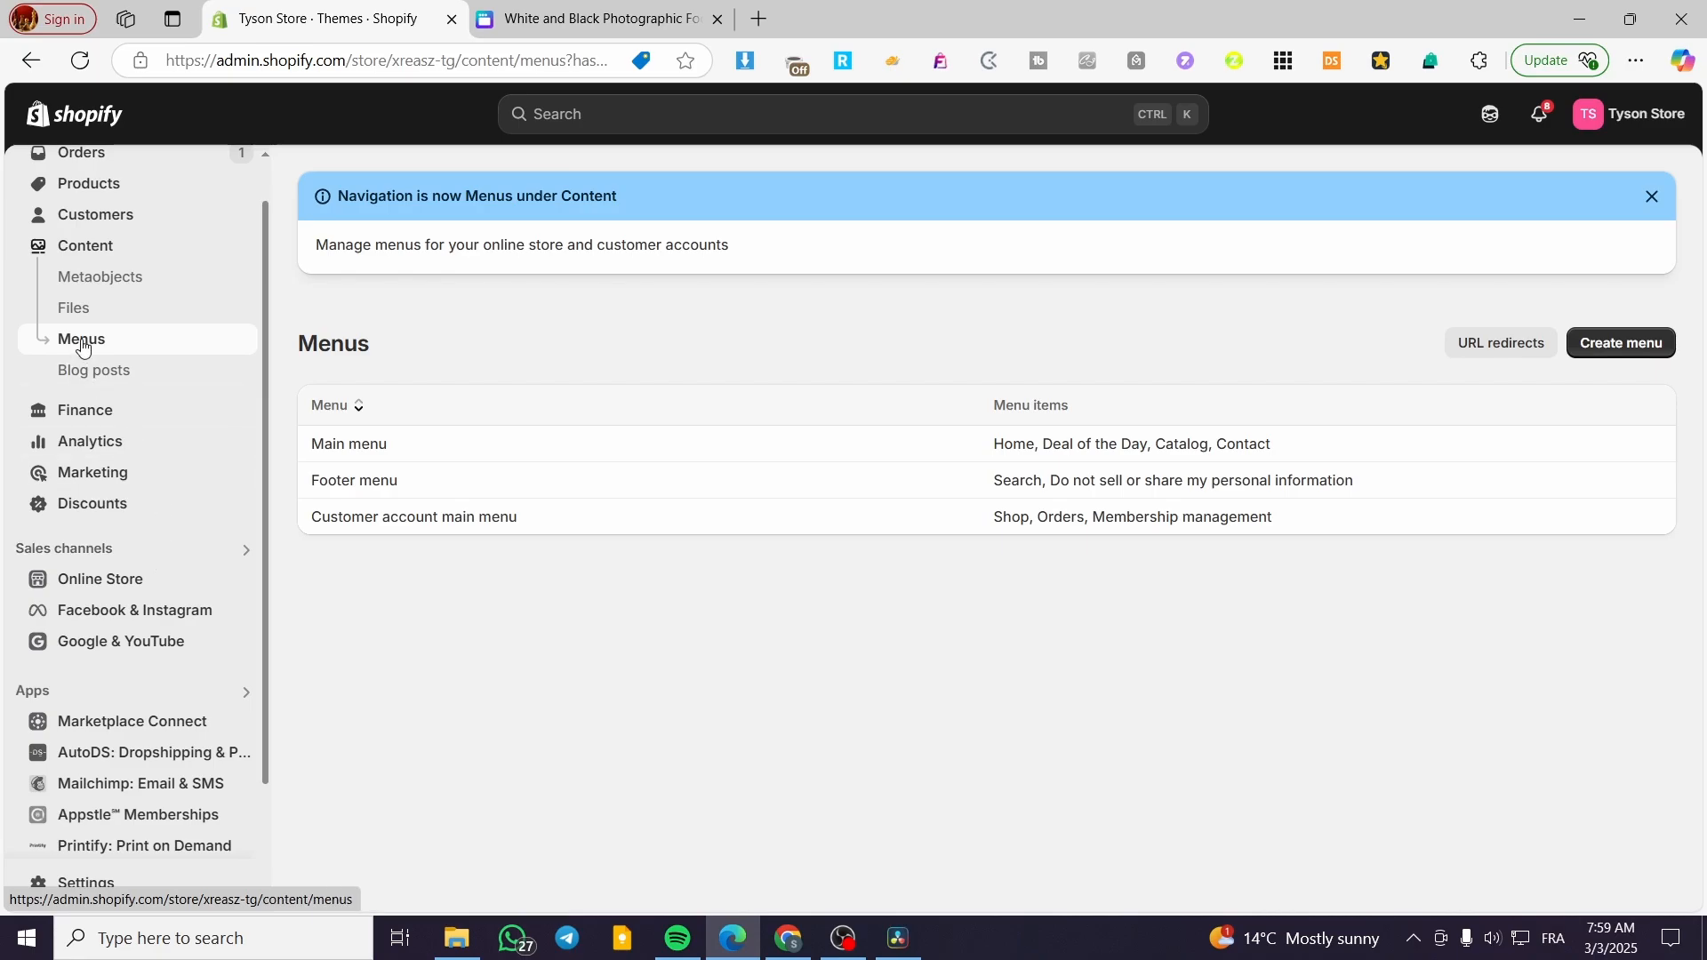
{"action": "left_click", "coordinate": [394, 456]}
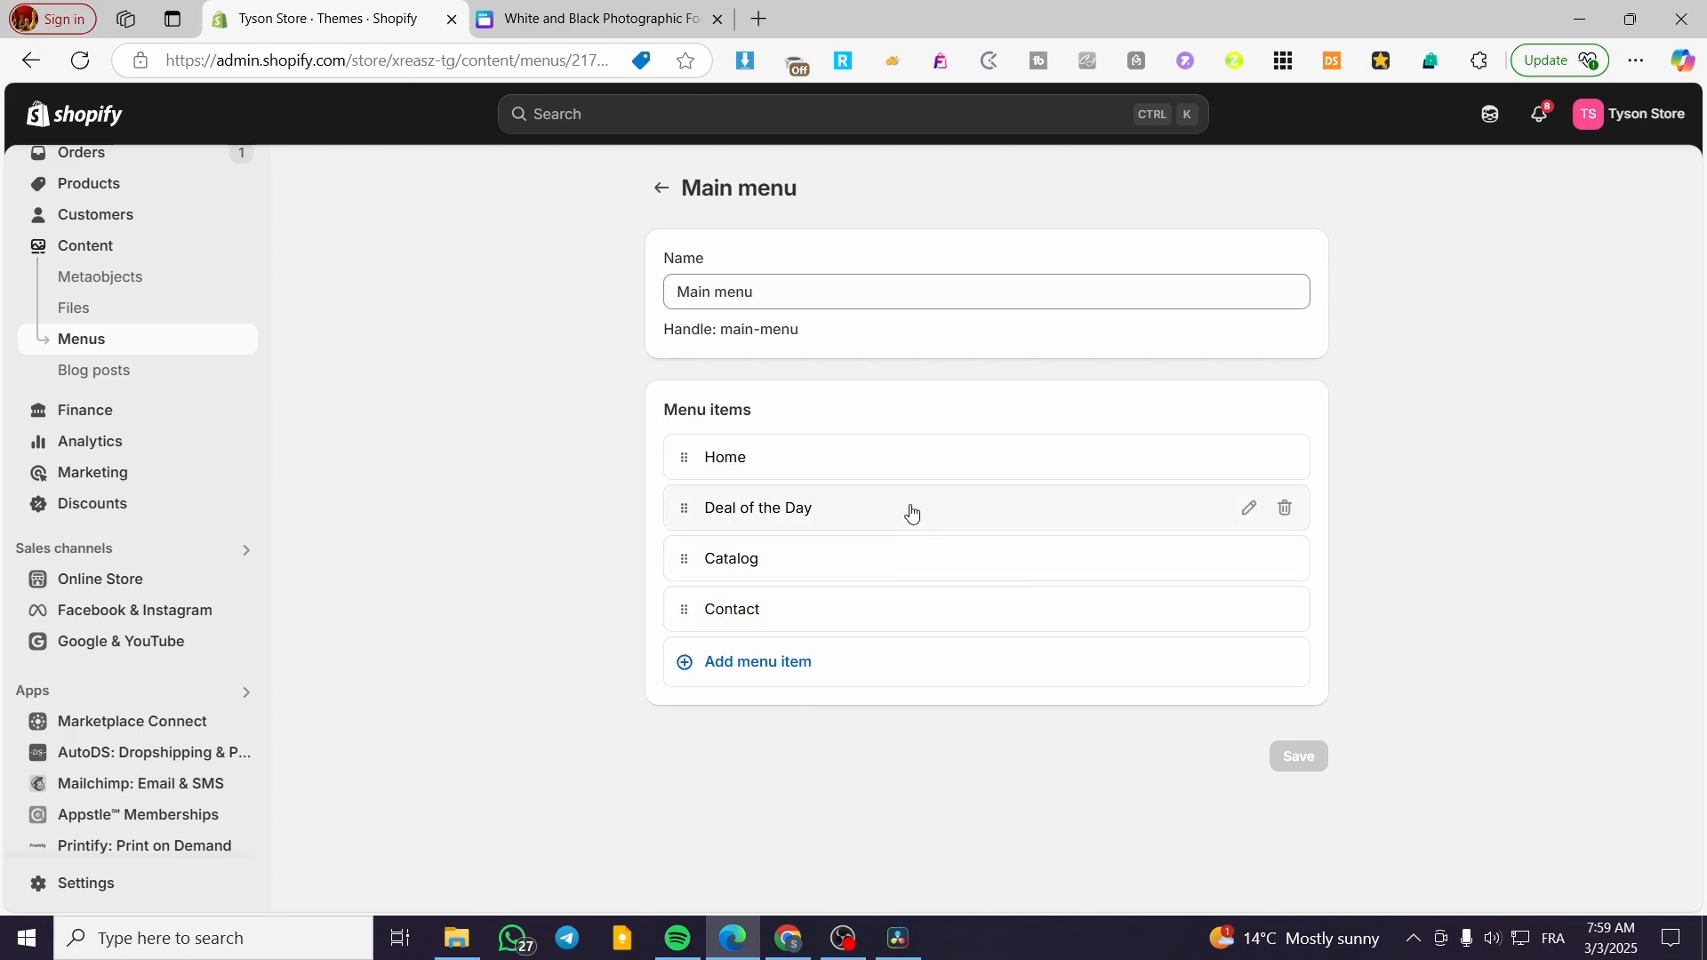
{"action": "left_click", "coordinate": [1062, 512]}
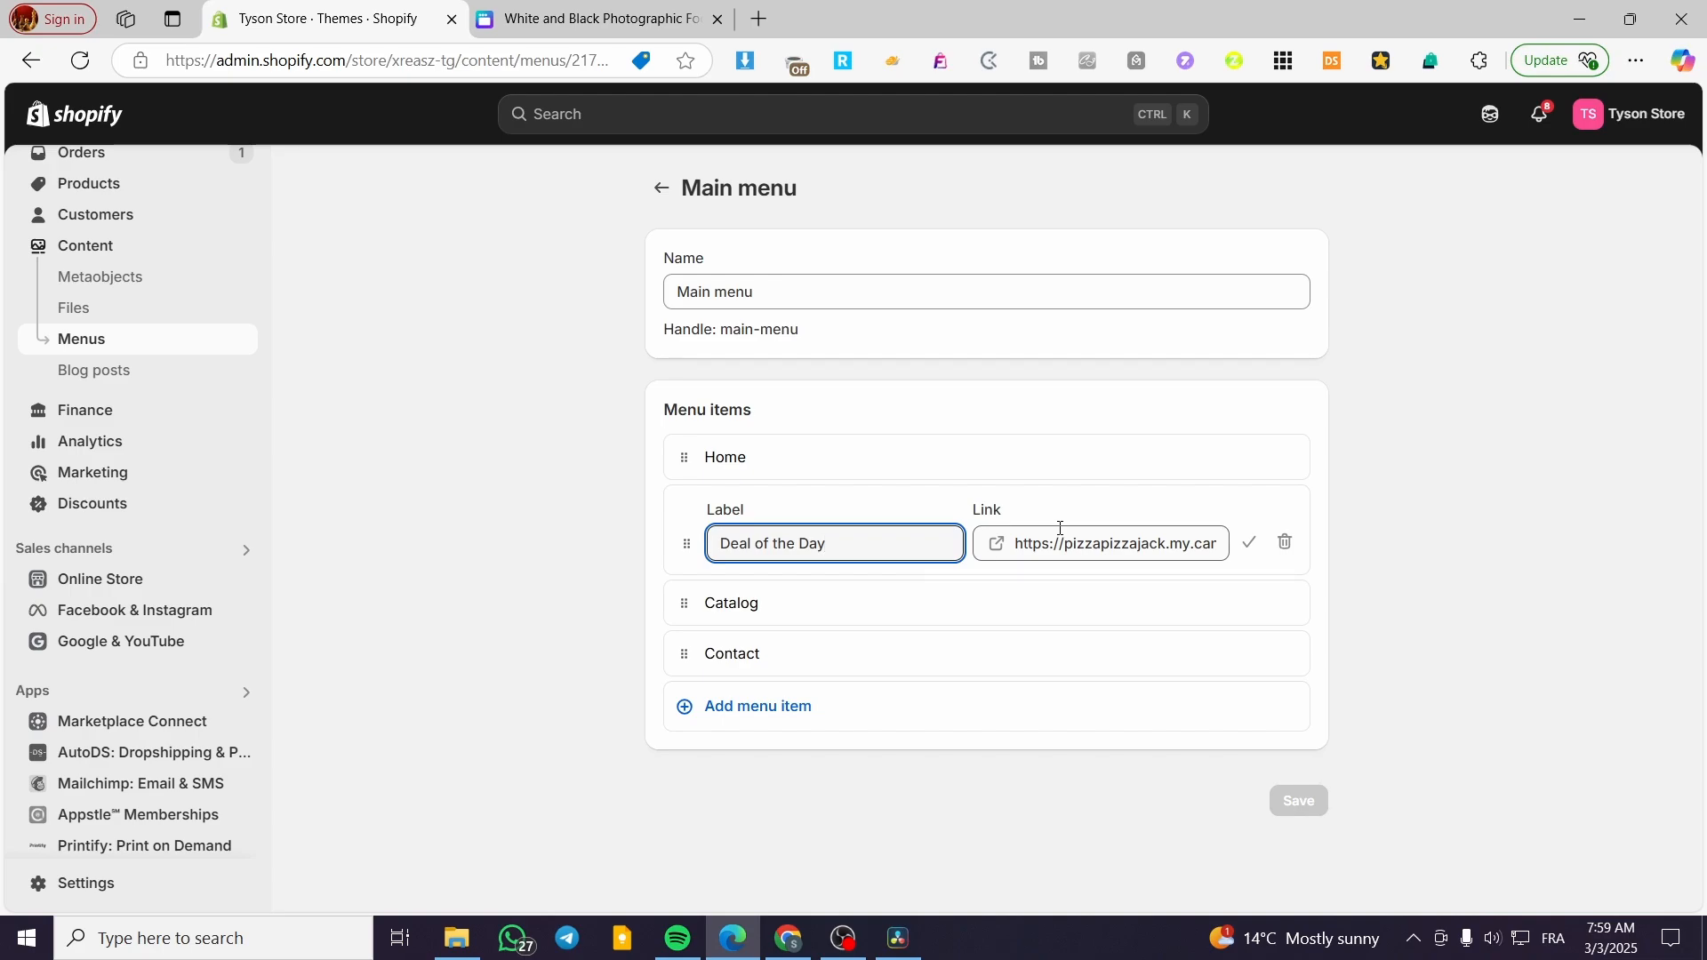
{"action": "left_click", "coordinate": [1249, 544]}
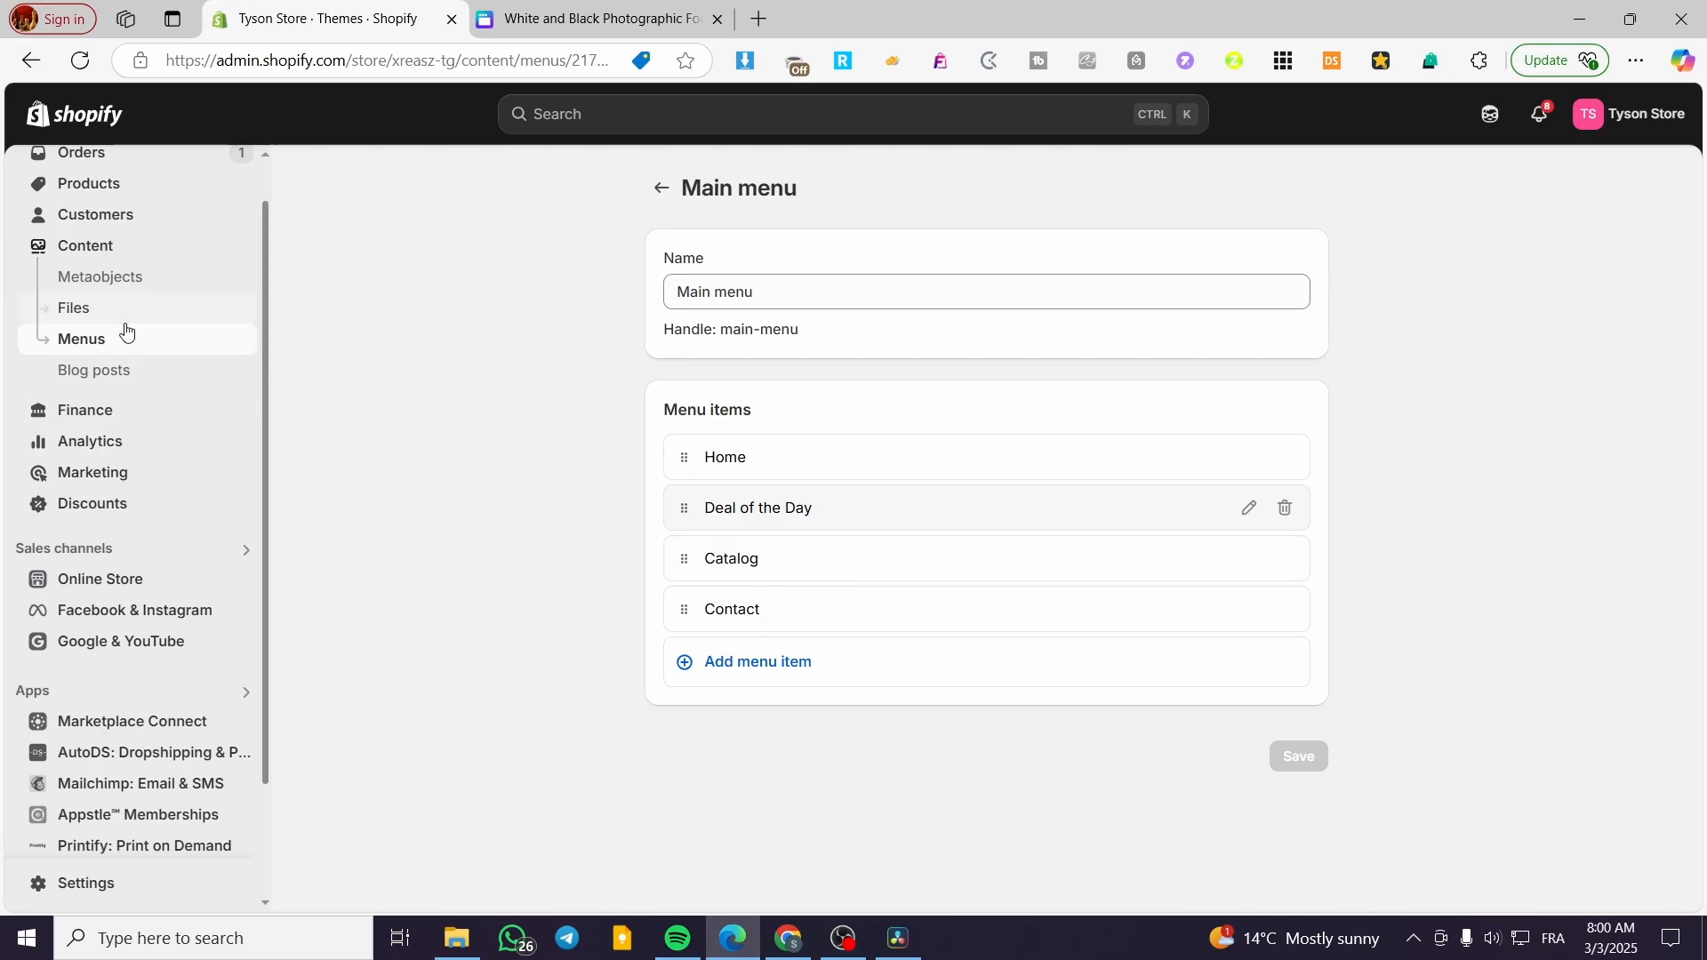
- Start a new blank page in the Shopify online store's pages
{"action": "scroll", "coordinate": [142, 374], "scroll_direction": "up", "scroll_amount": 1}
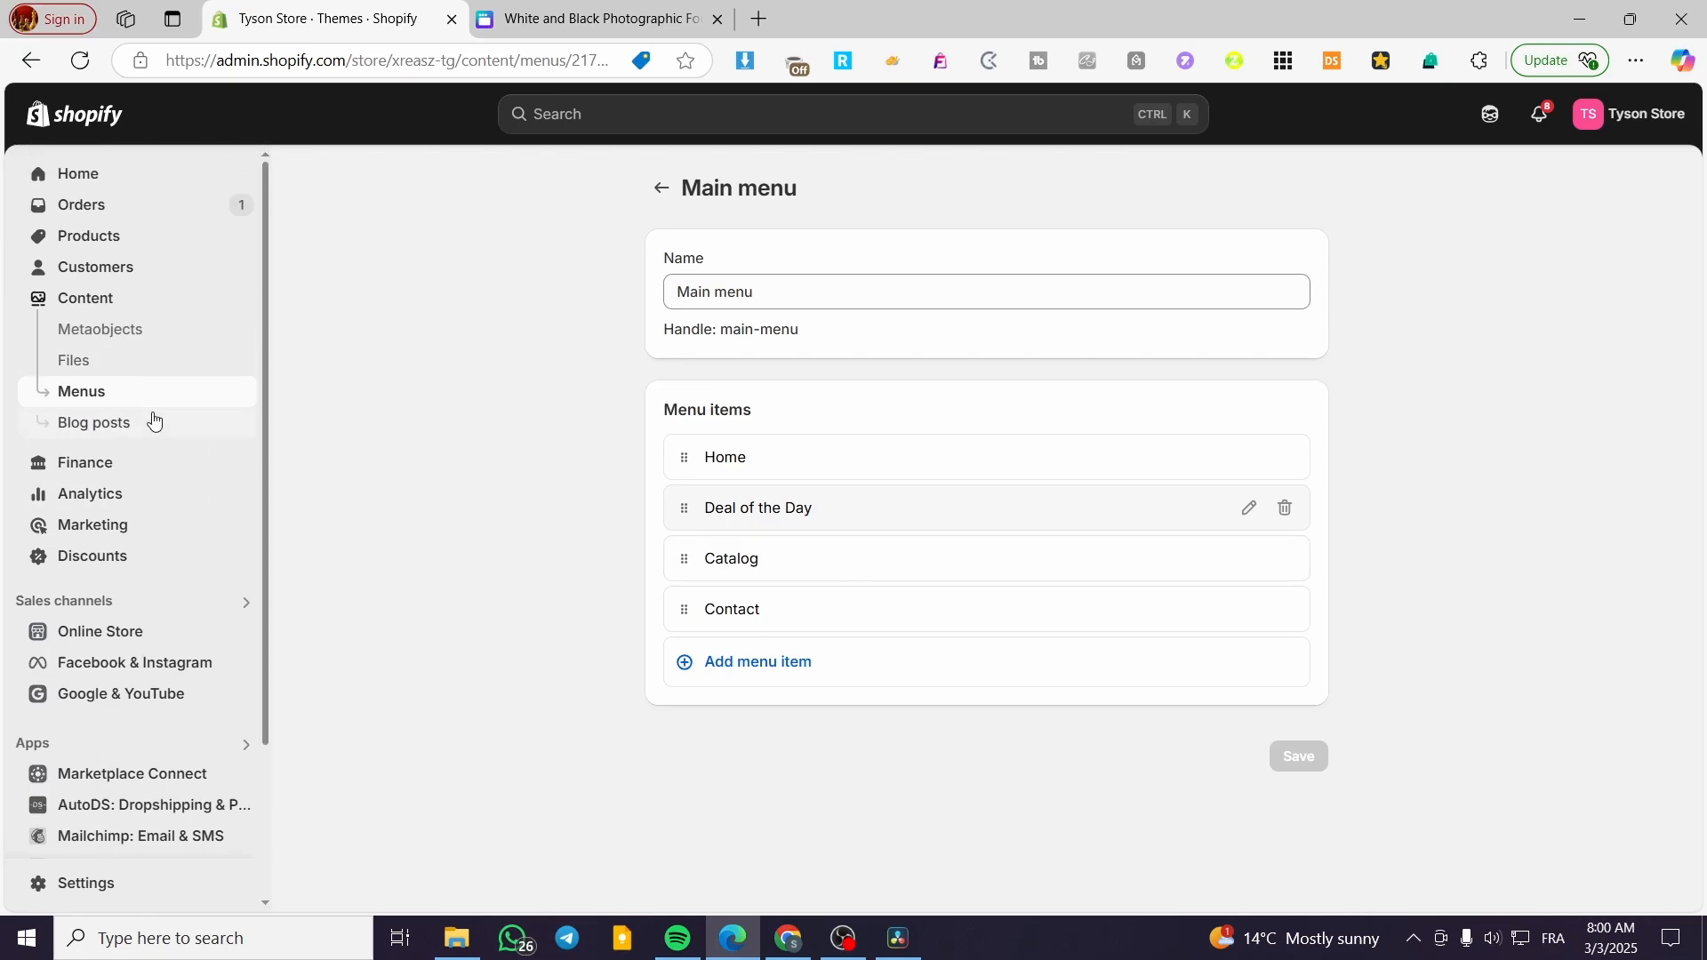
{"action": "left_click", "coordinate": [140, 177]}
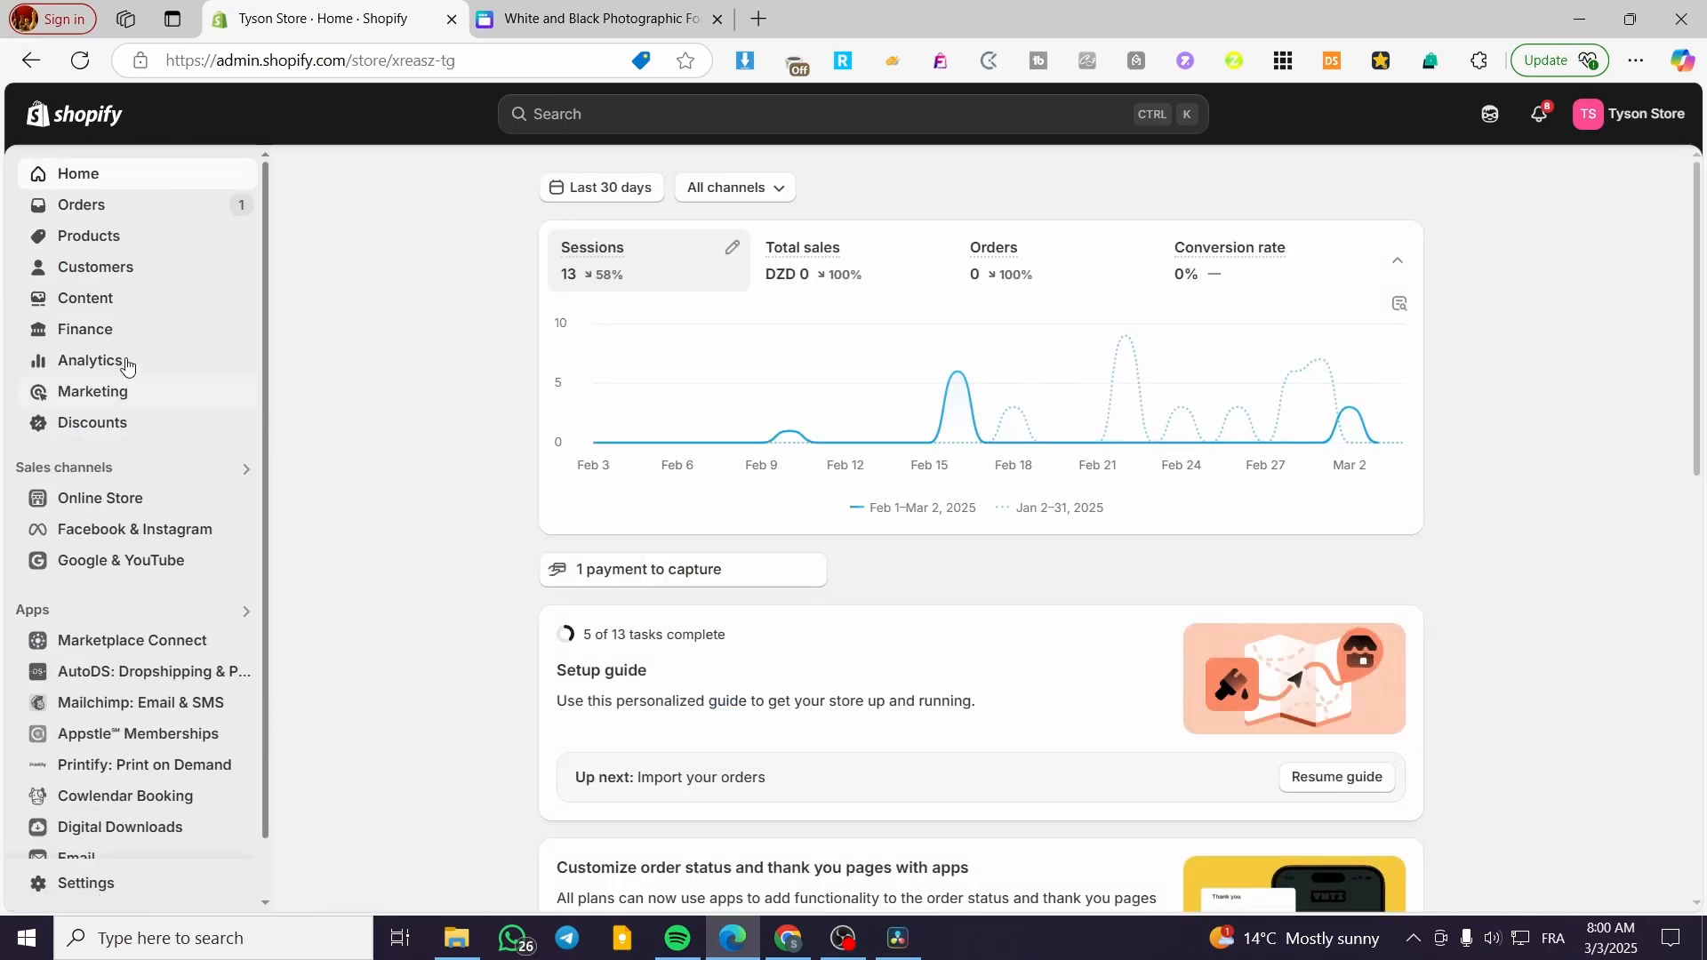
{"action": "left_click", "coordinate": [120, 500]}
{"action": "left_click", "coordinate": [120, 551]}
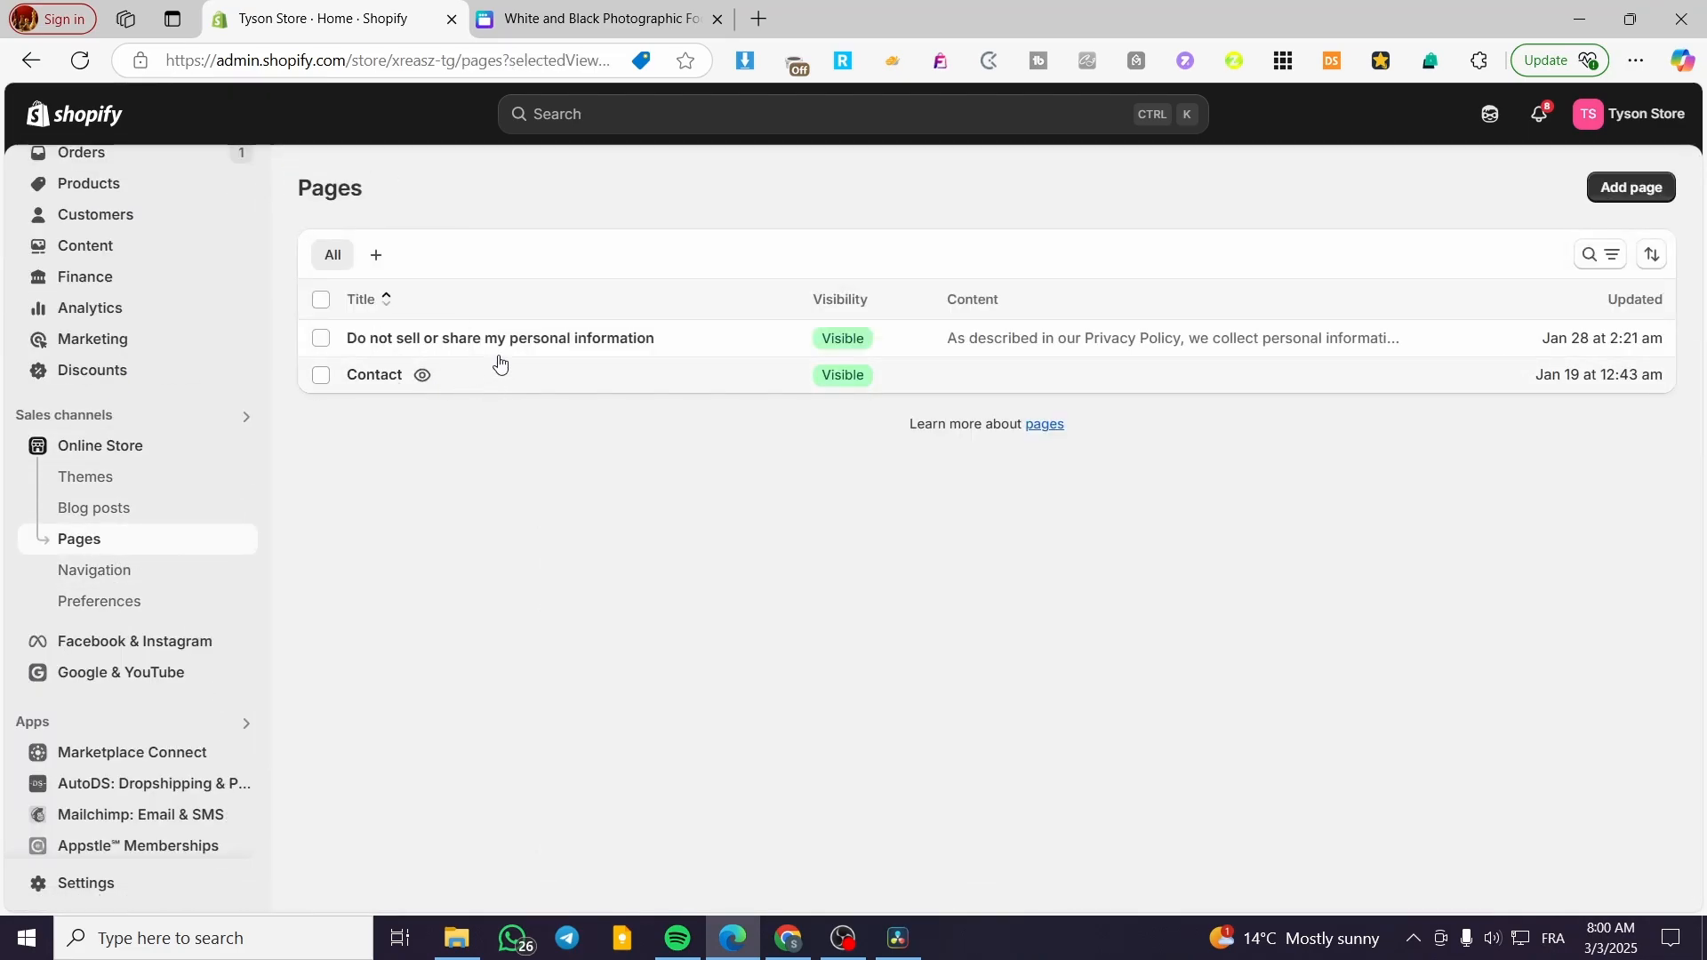
{"action": "left_click", "coordinate": [1630, 187]}
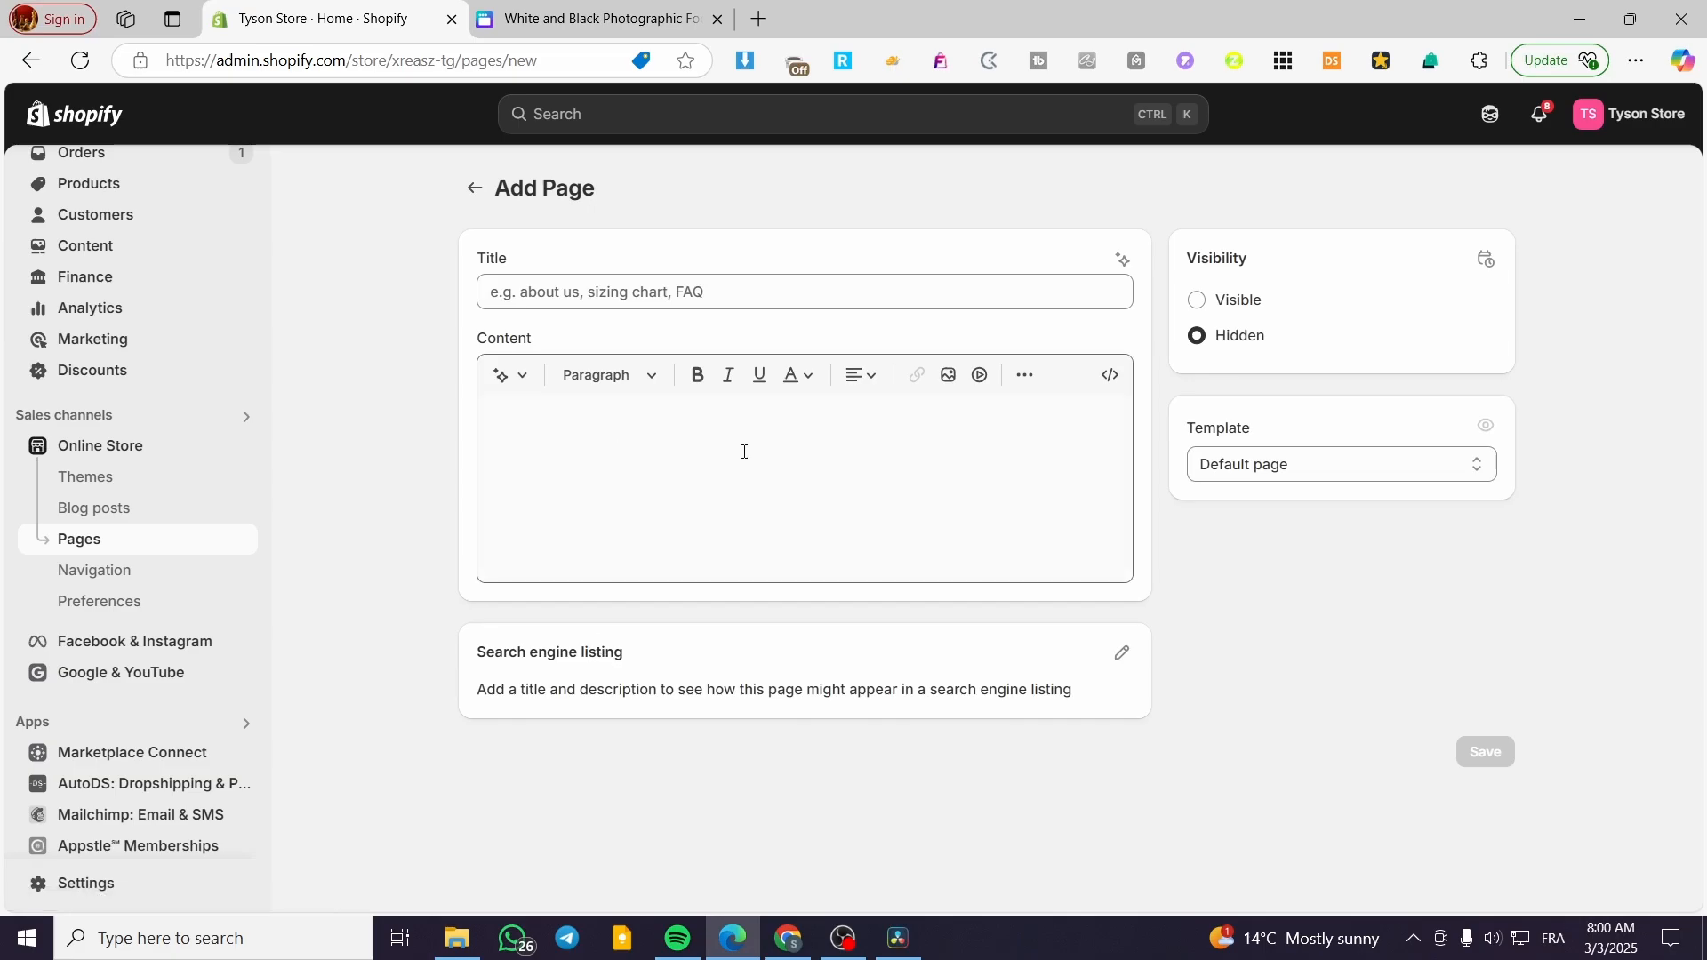
- Switch to the Canva design and look through its sections, comparing them with the blank Shopify page form
{"action": "left_click", "coordinate": [651, 16]}
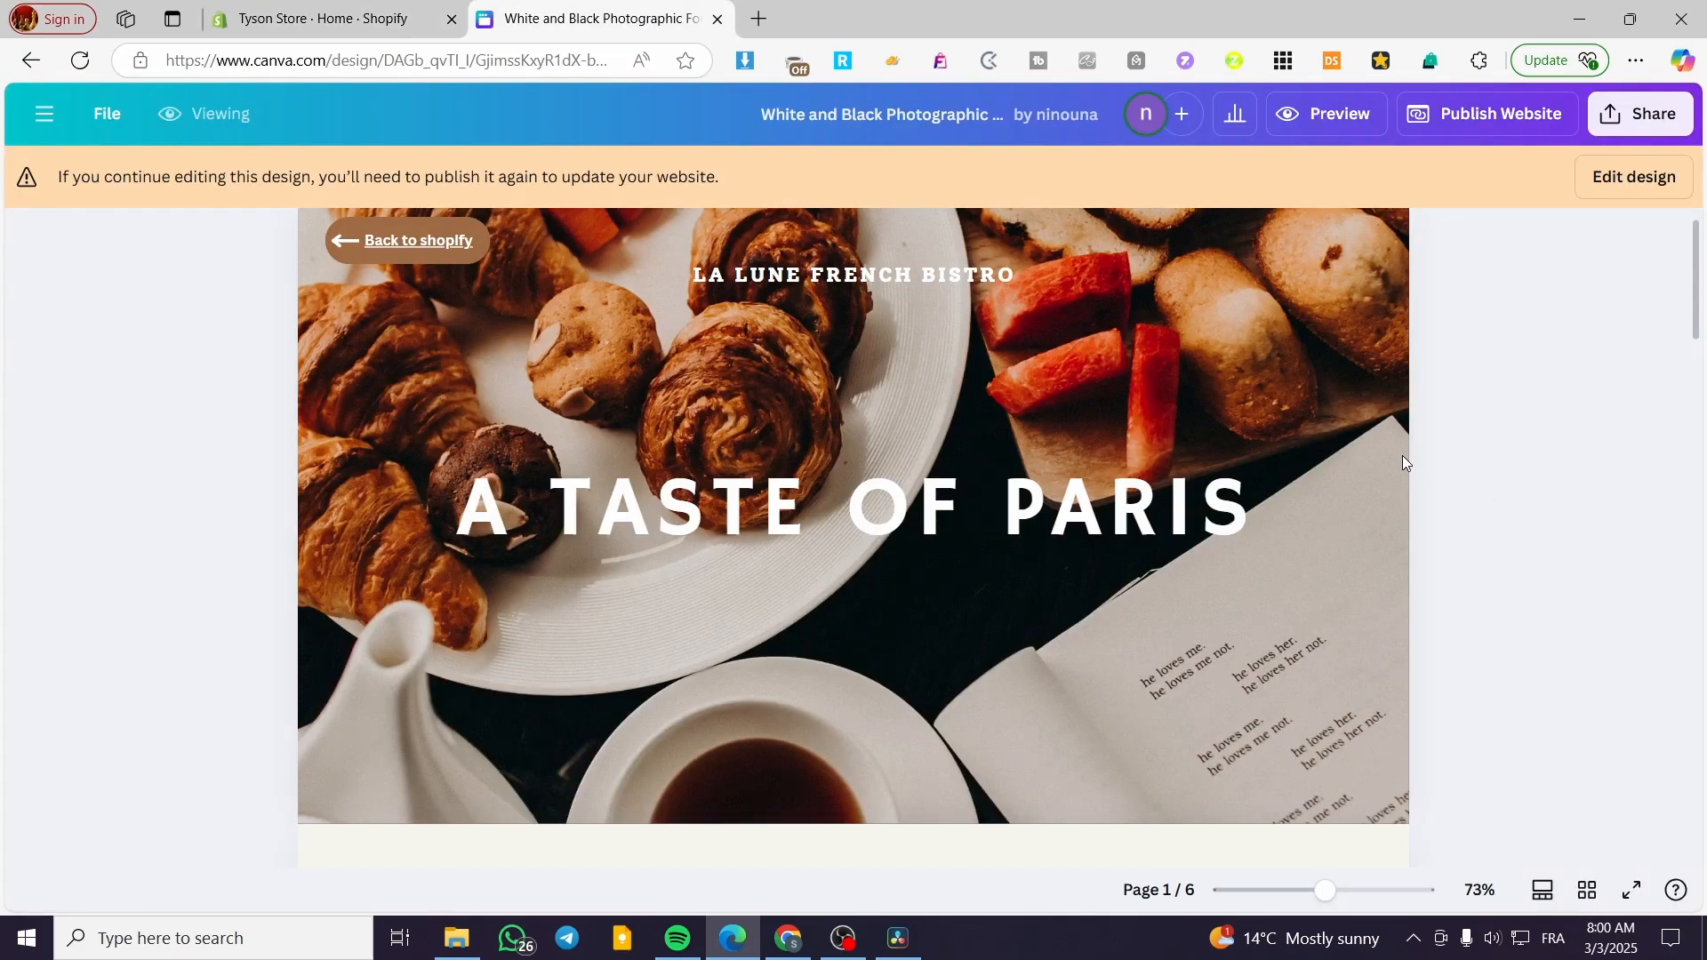
{"action": "scroll", "coordinate": [1403, 462], "scroll_direction": "down", "scroll_amount": 10}
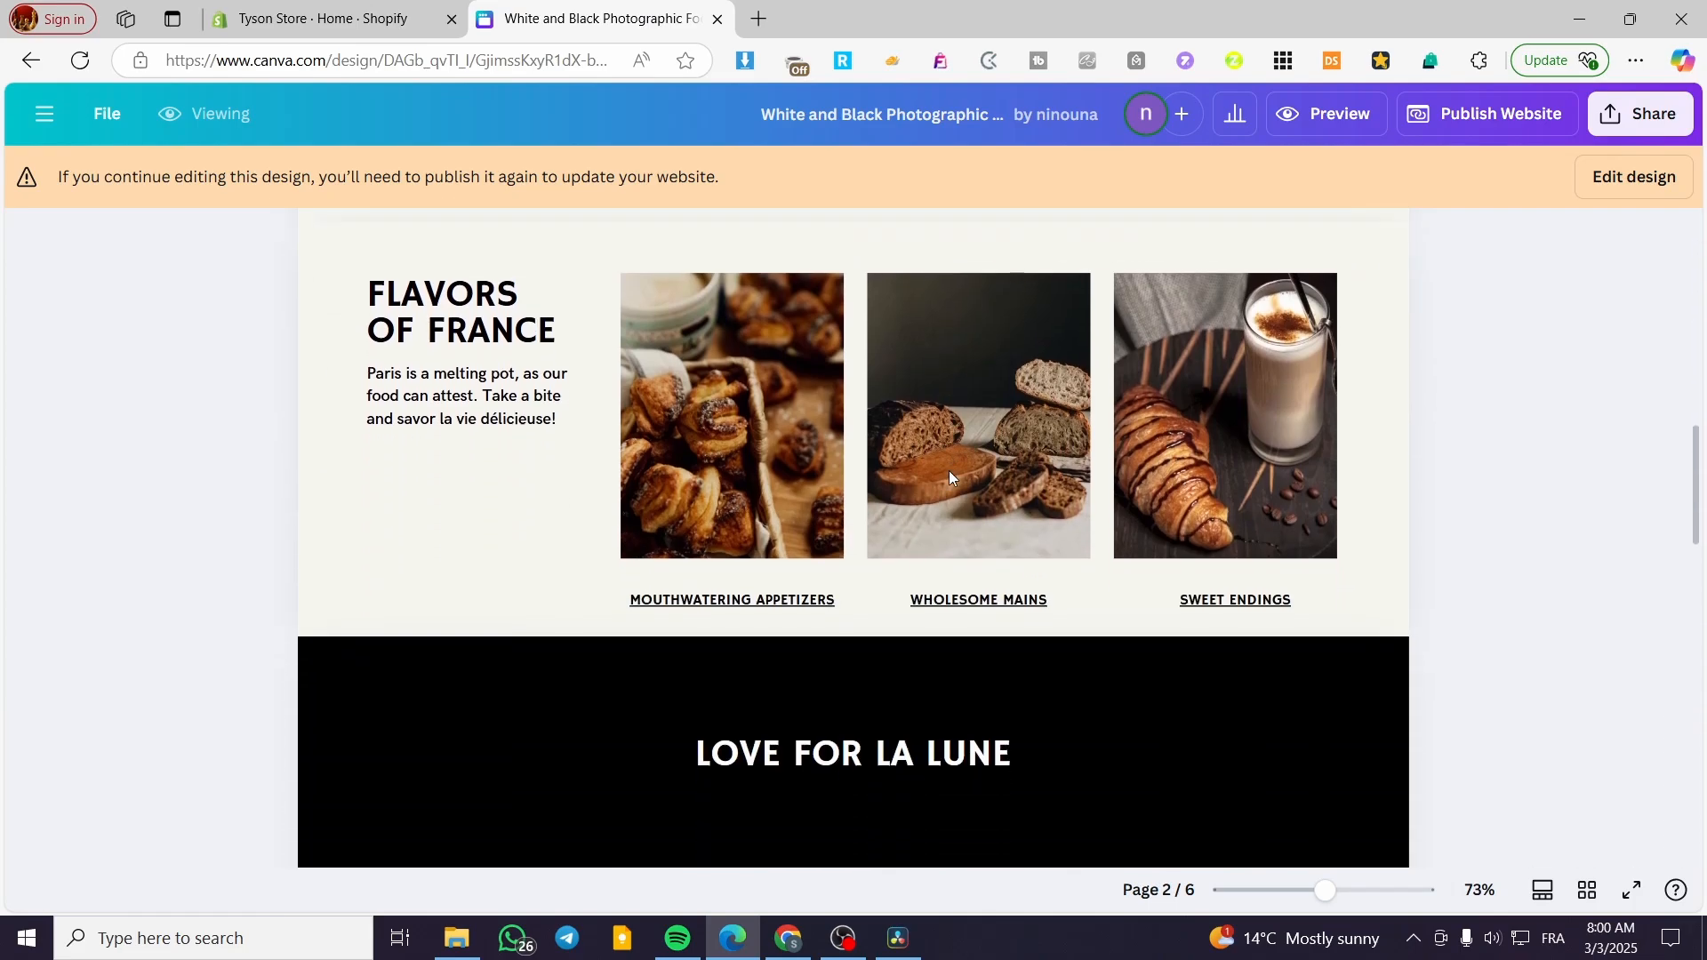
{"action": "scroll", "coordinate": [940, 461], "scroll_direction": "up", "scroll_amount": 10}
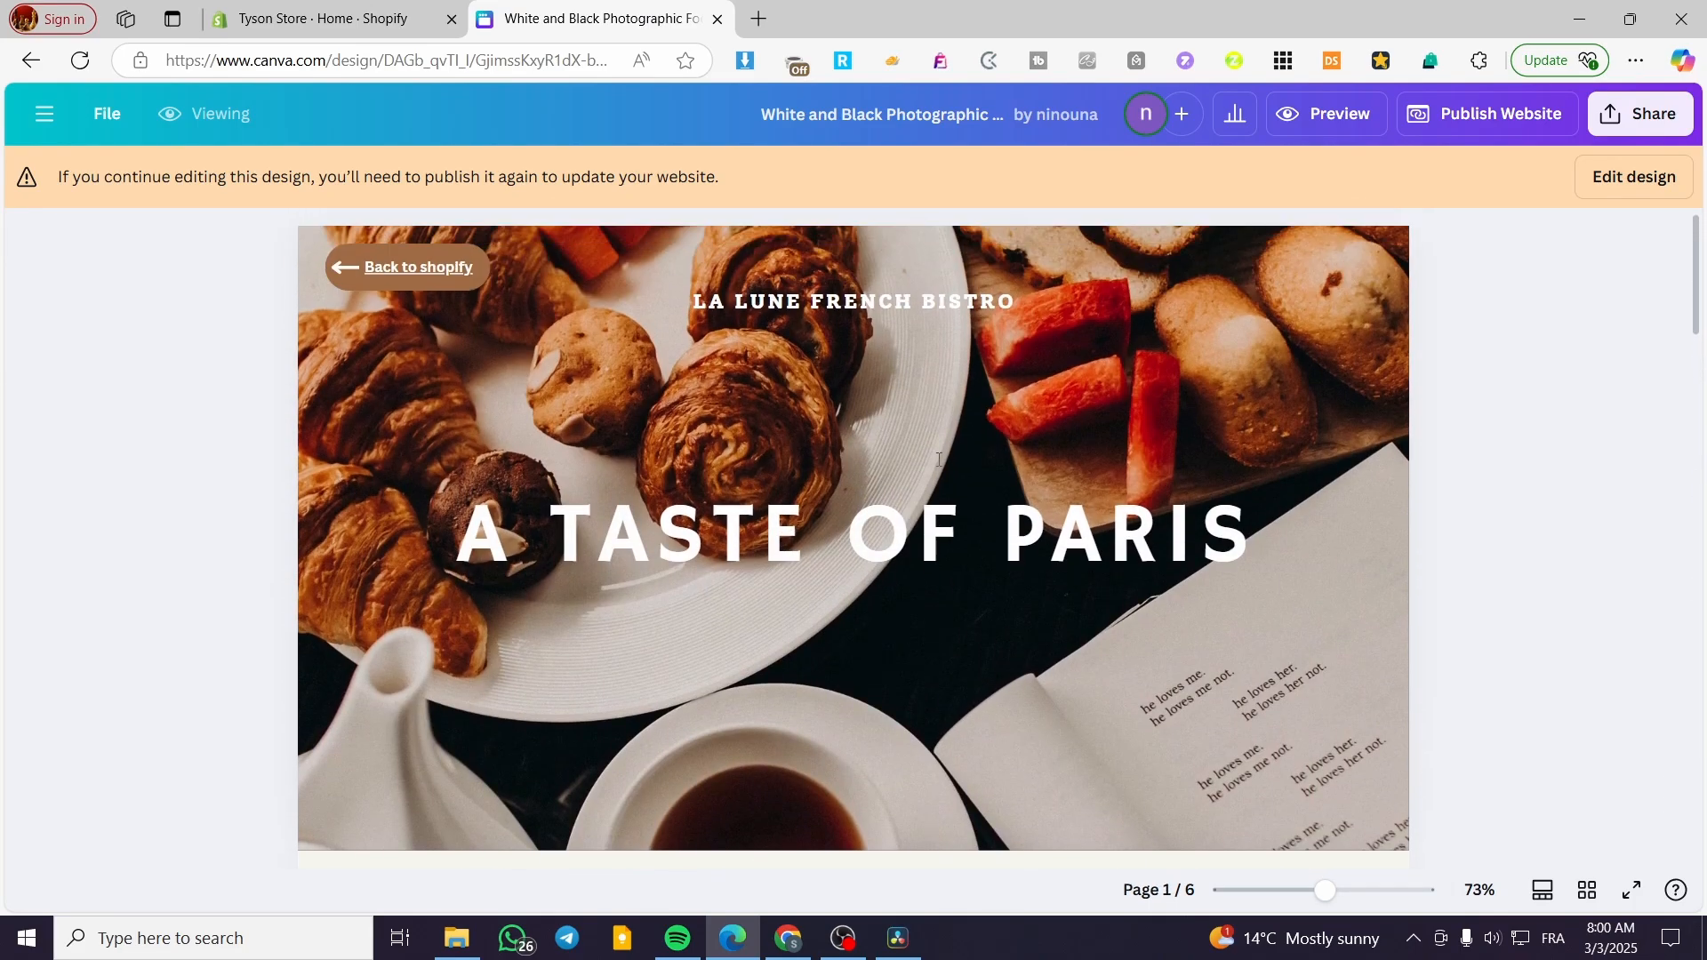
{"action": "scroll", "coordinate": [830, 788], "scroll_direction": "down", "scroll_amount": 1}
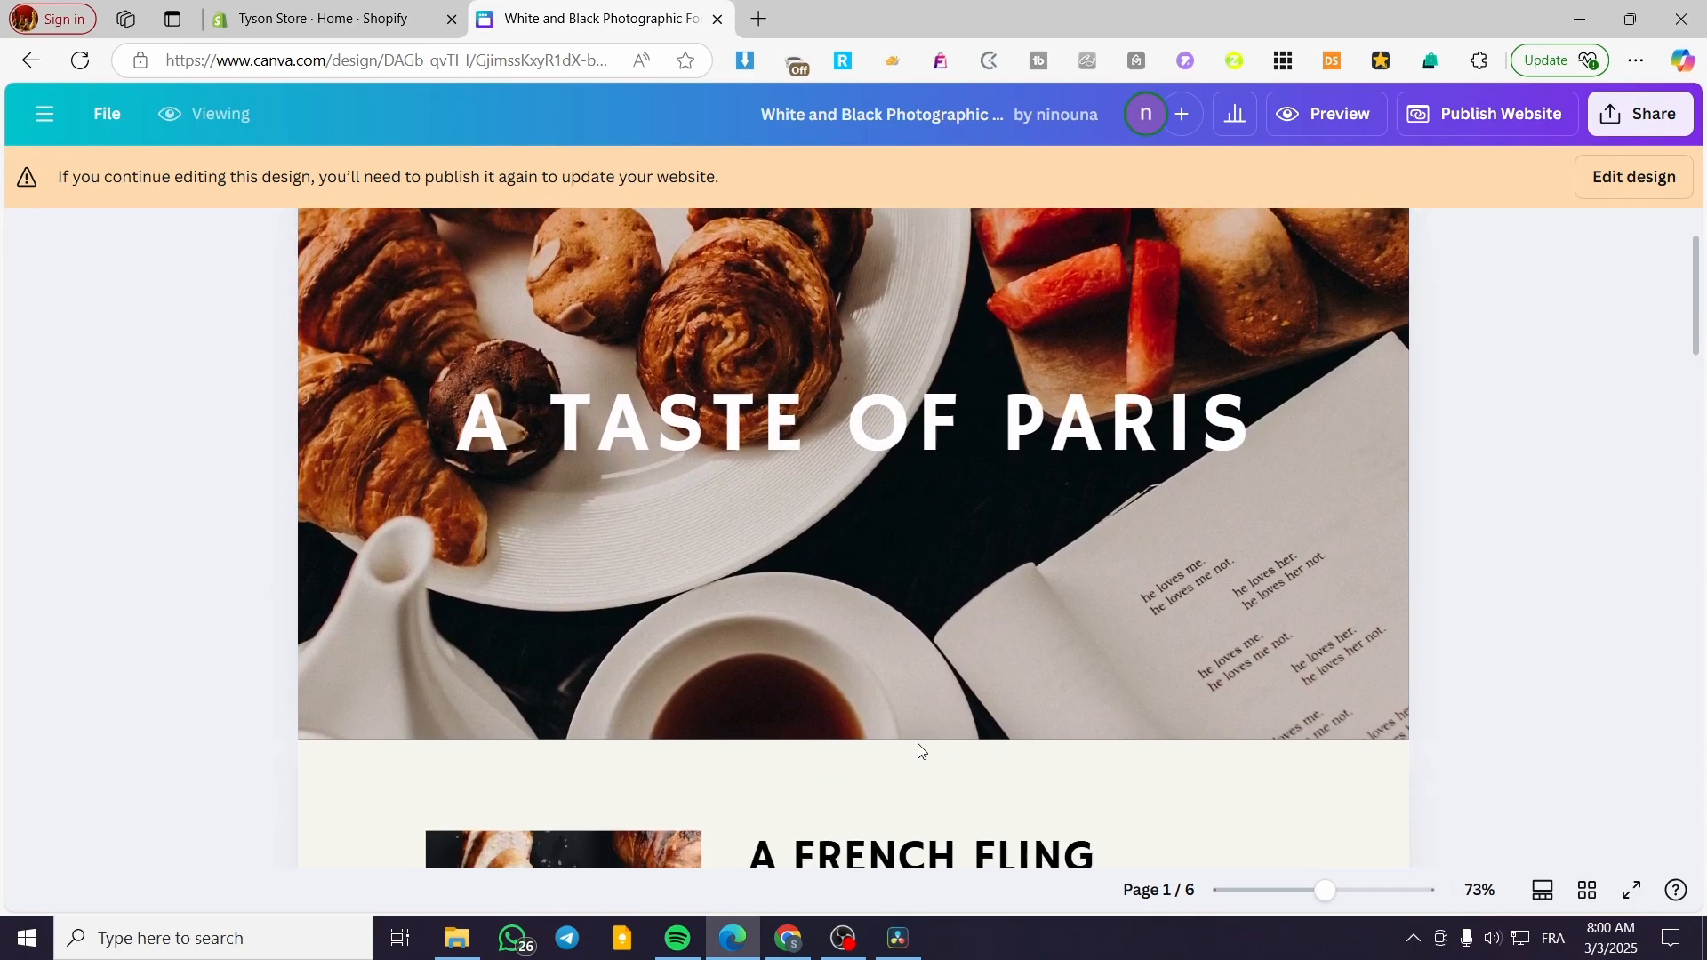
{"action": "left_click", "coordinate": [405, 10]}
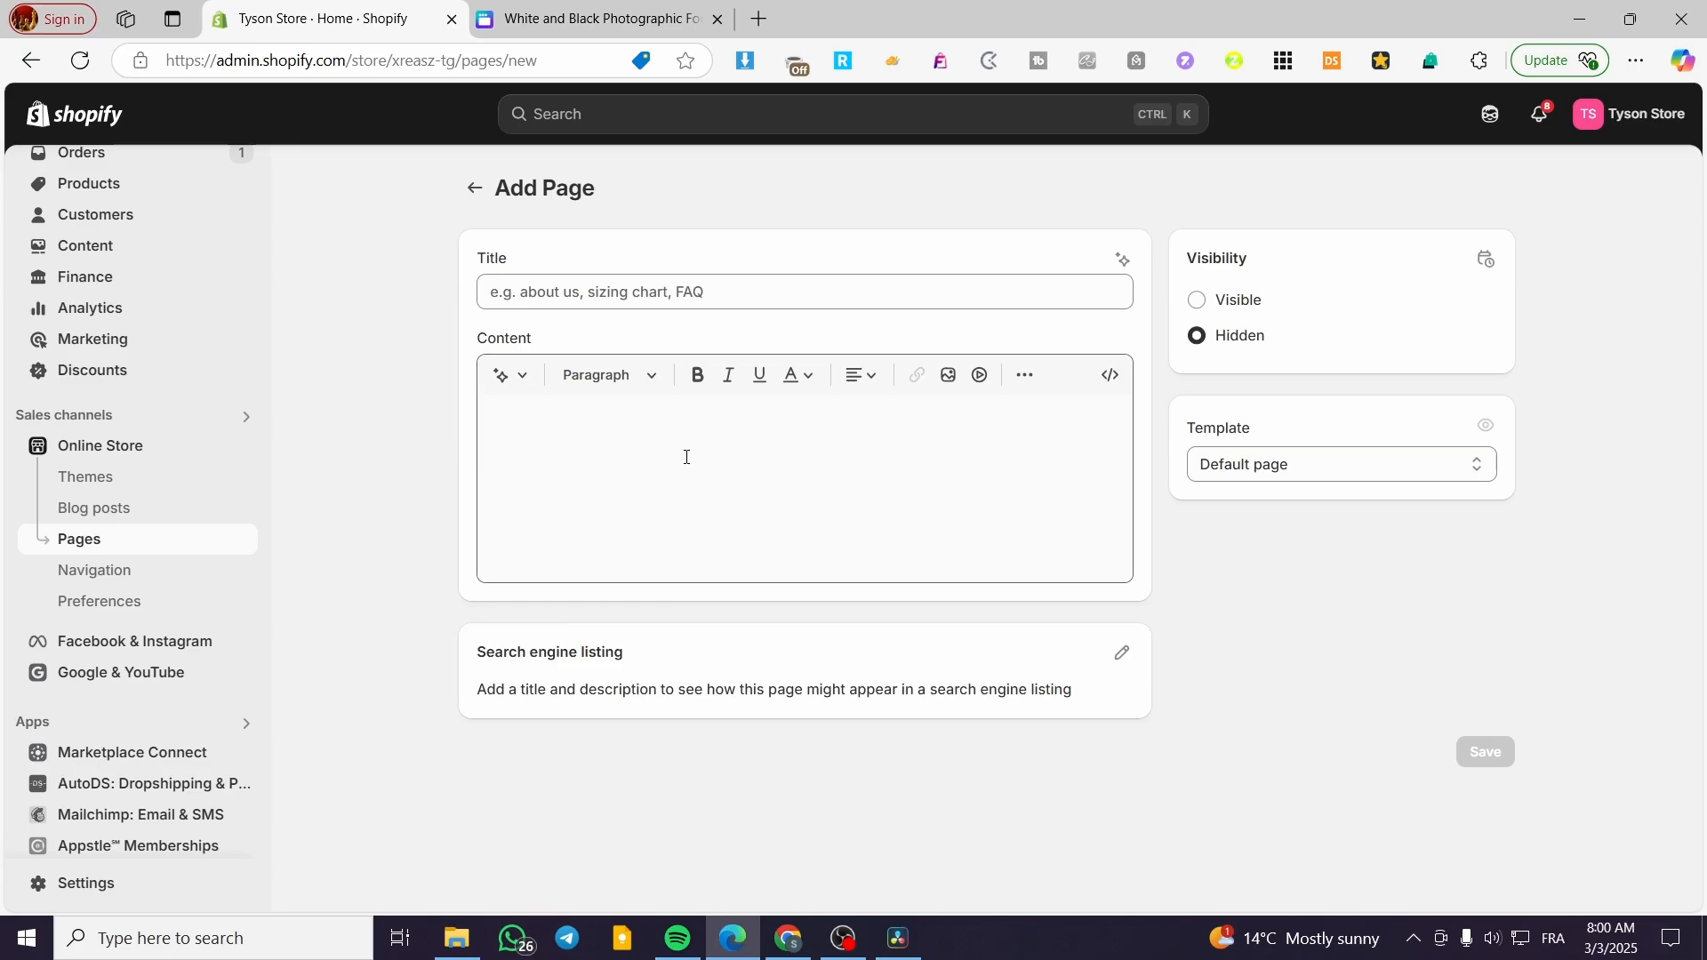
{"action": "left_click", "coordinate": [554, 6]}
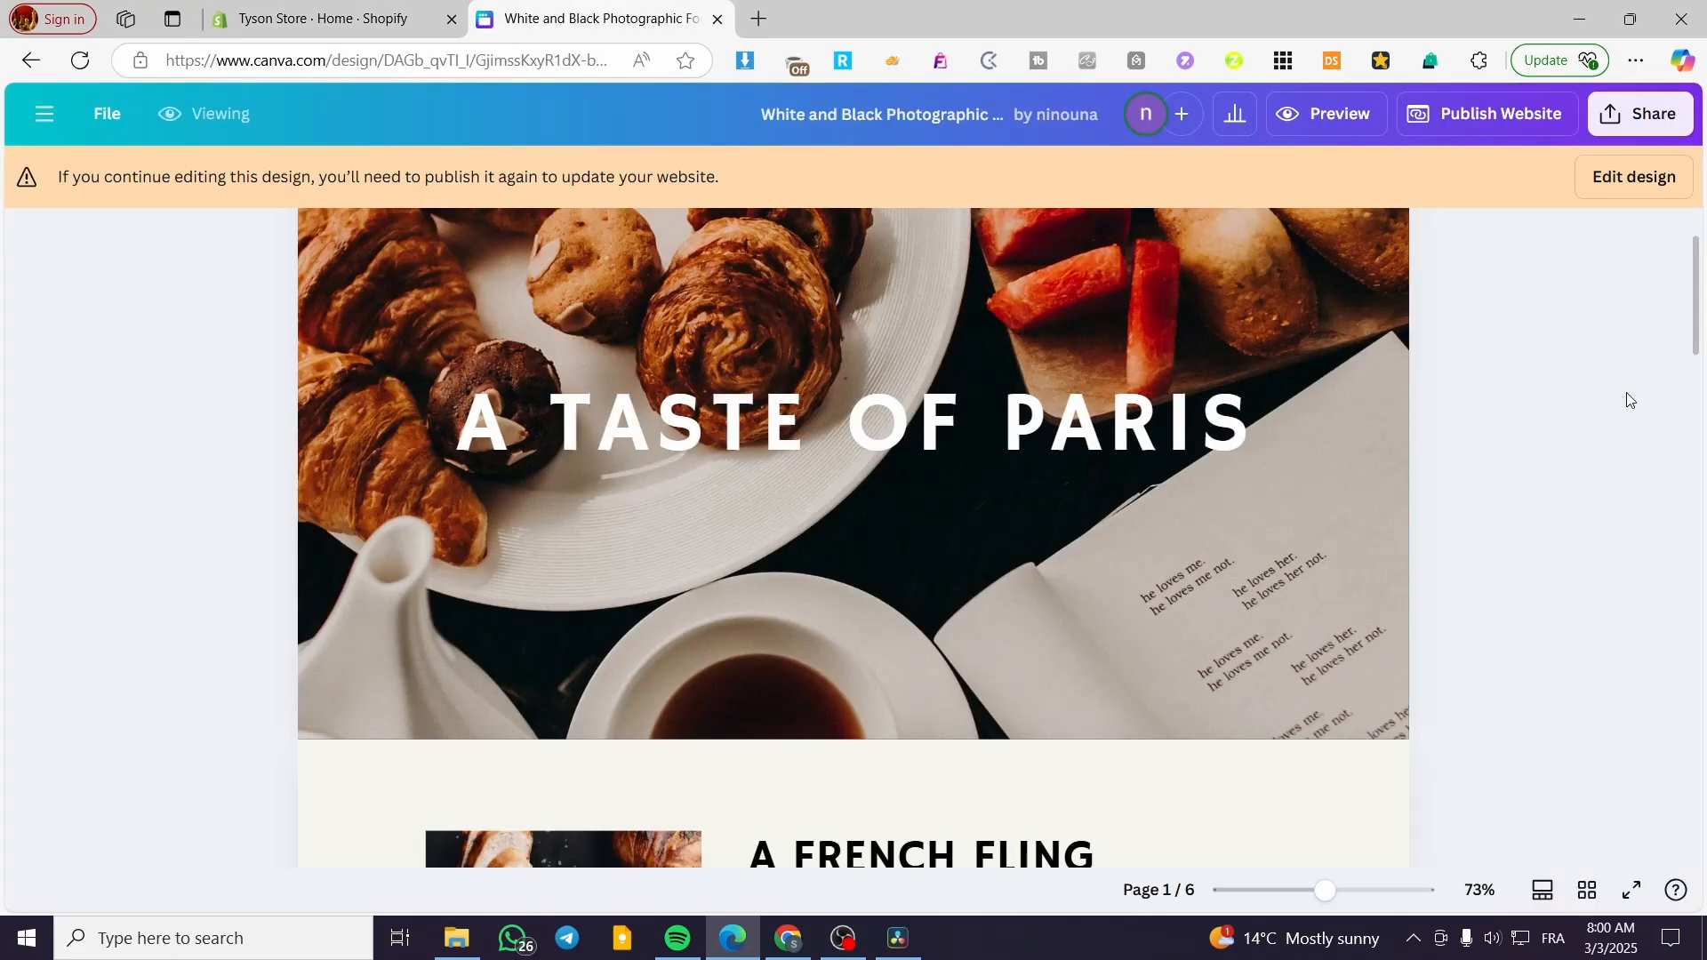